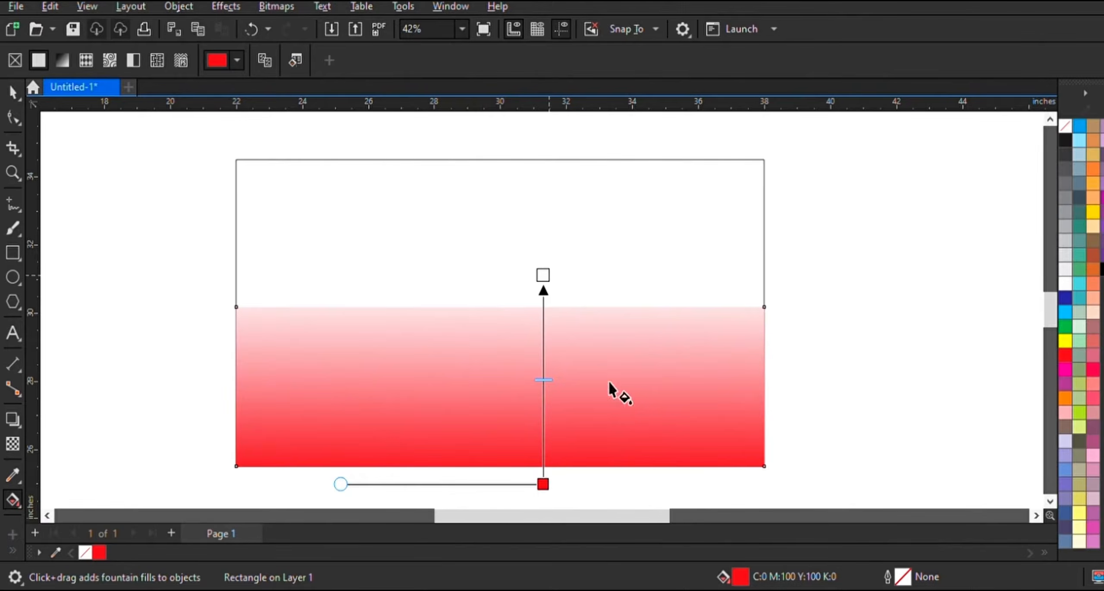
# - Change the lower rectangle's fountain fill to blend from red upward to yellow, with the red start raised inside the rectangle
pyautogui.moveTo(543, 484); pyautogui.dragTo(550, 424)
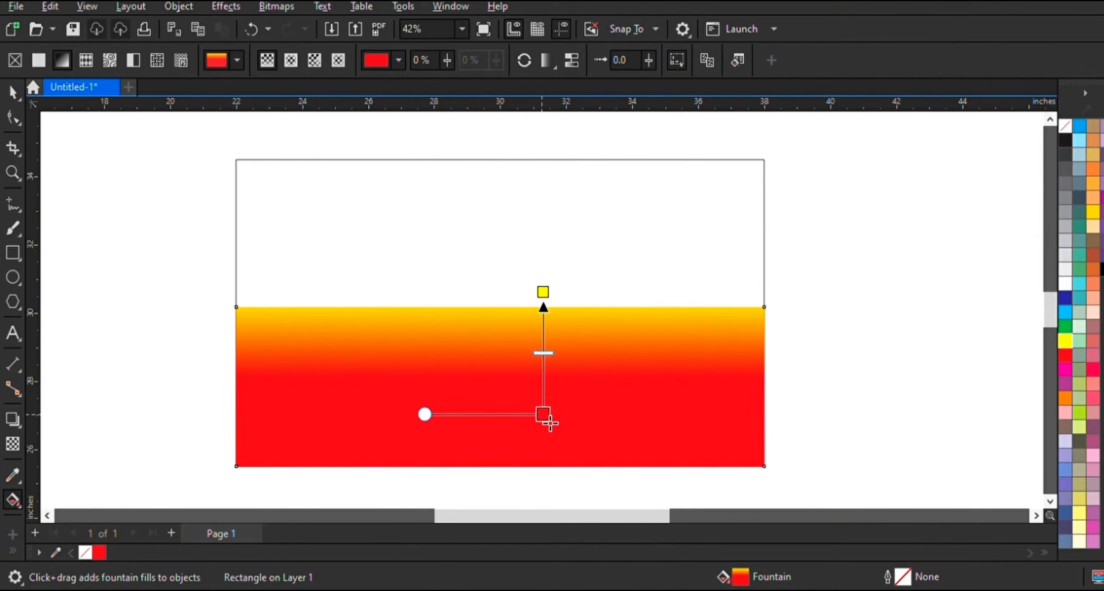
pyautogui.press('space')
pyautogui.click(64, 173)
# - Draw a circle about 3.8 inches across and place it over the gradient rectangle's upper edge, right of centre
pyautogui.click(12, 277)
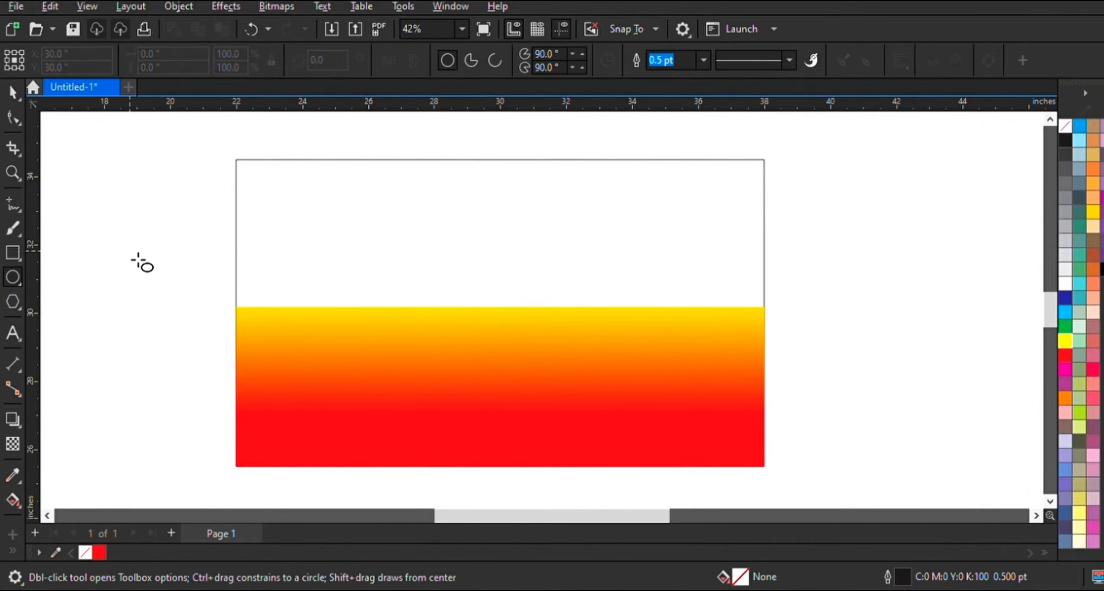
pyautogui.moveTo(135, 259); pyautogui.dragTo(260, 383)
pyautogui.press('space')
pyautogui.moveTo(201, 325); pyautogui.dragTo(628, 307)
# - Fill the circle with golden yellow and remove its outline
pyautogui.click(1093, 212)
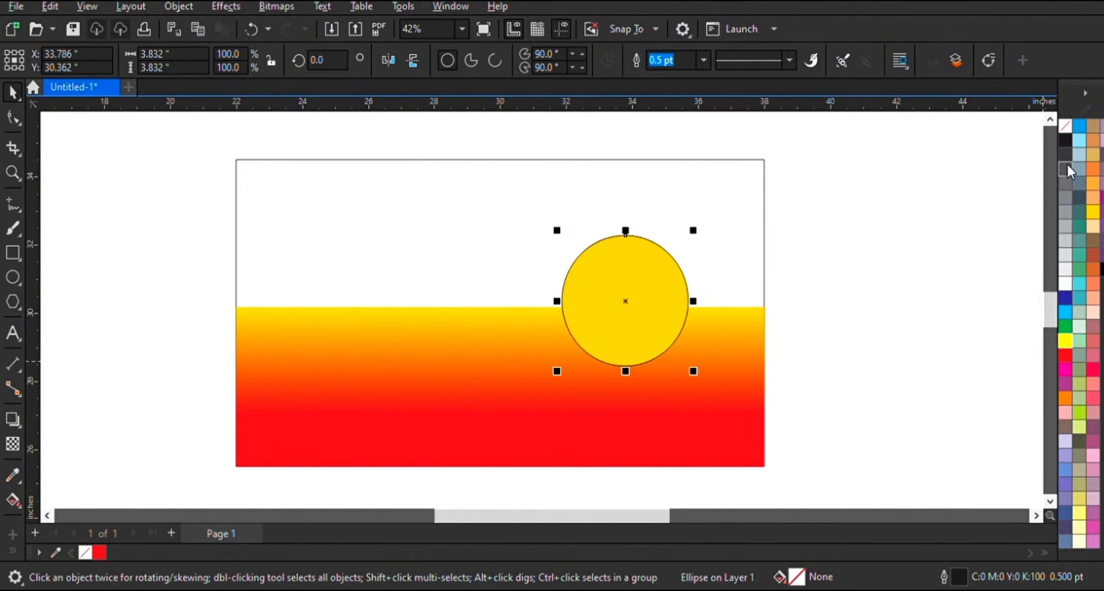
pyautogui.rightClick(1066, 125)
pyautogui.click(641, 279)
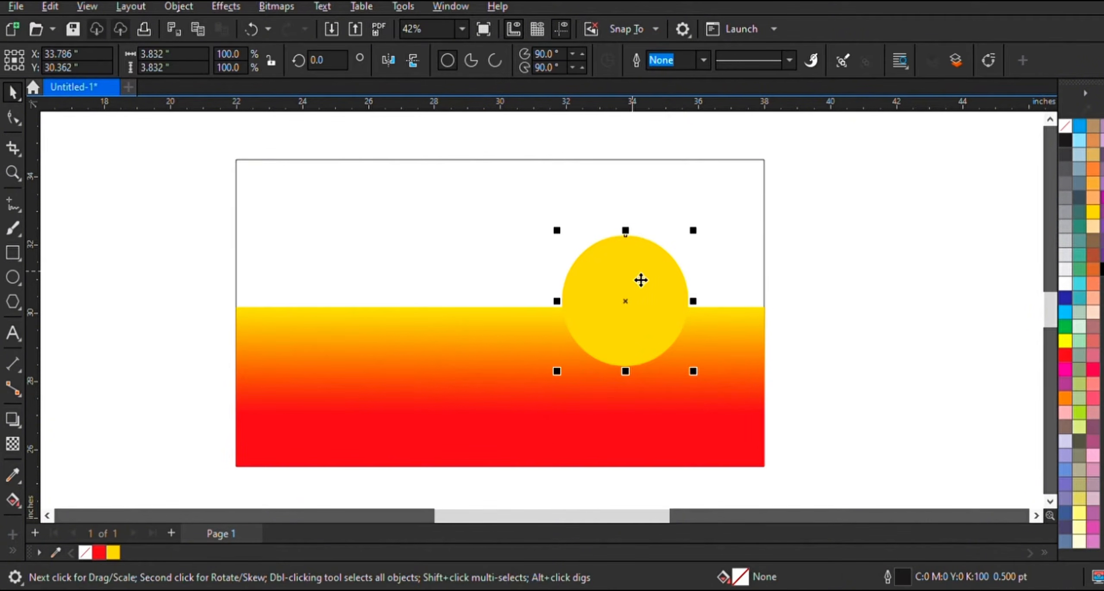
# - Apply a vertical fountain fill to the circle from red at the top to orange, ending near the circle's middle
pyautogui.click(12, 501)
pyautogui.moveTo(639, 232); pyautogui.dragTo(640, 396)
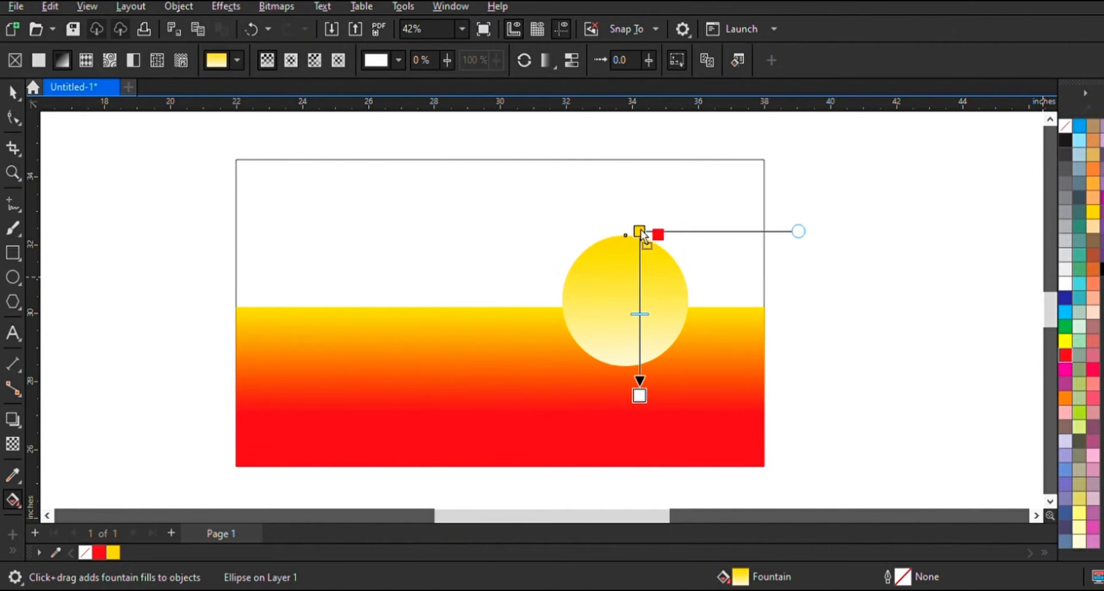
pyautogui.moveTo(641, 230); pyautogui.dragTo(640, 232)
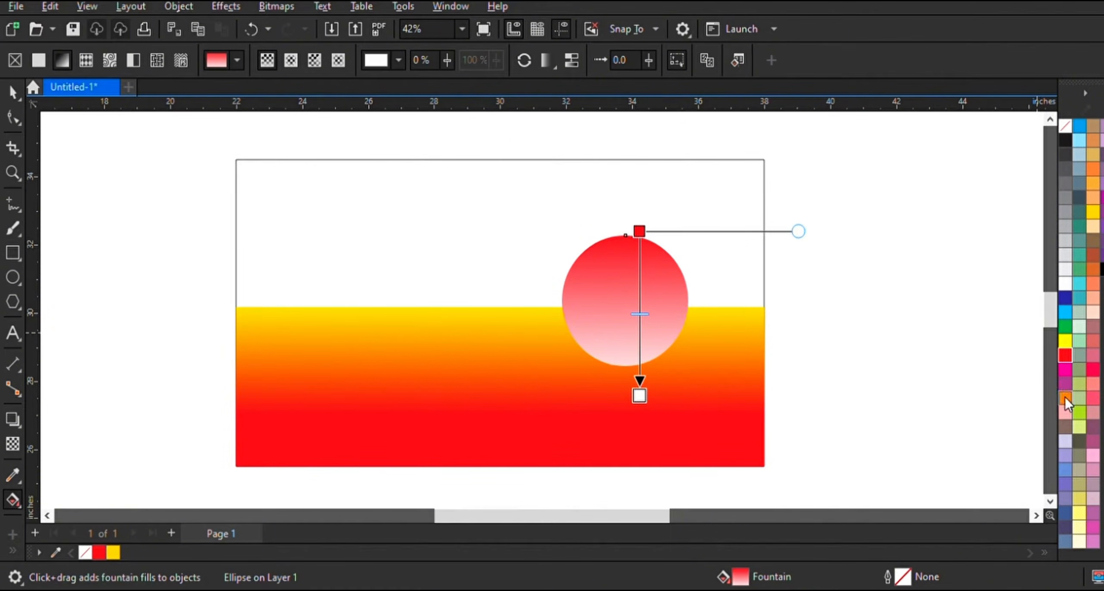
pyautogui.moveTo(643, 403); pyautogui.dragTo(641, 398)
pyautogui.moveTo(640, 395); pyautogui.dragTo(649, 320)
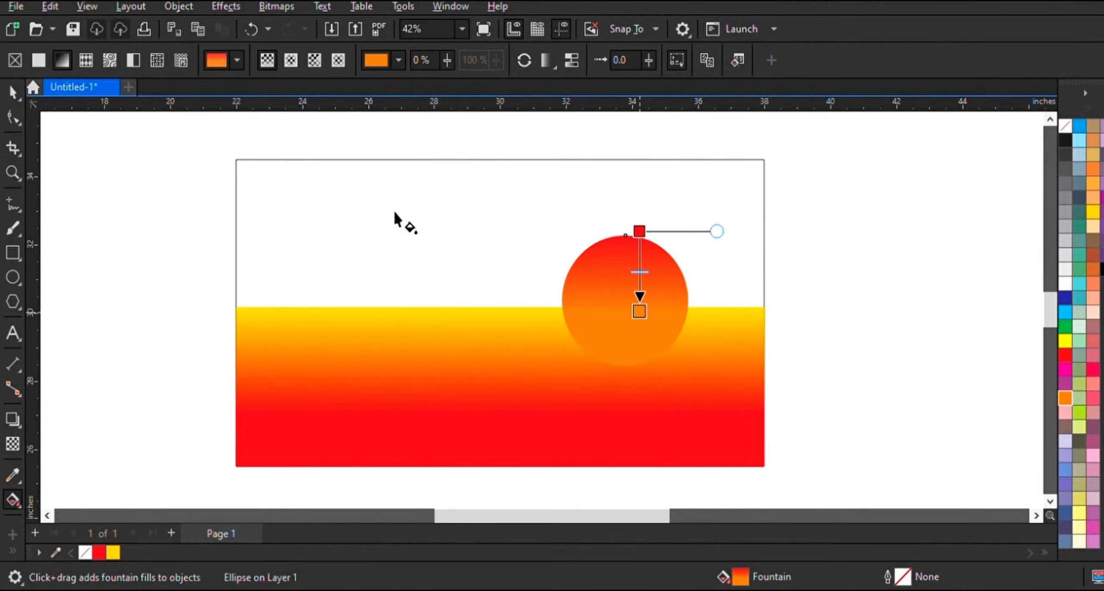
# - Move the sun circle up slightly and bring the gradient rectangle in front of it
pyautogui.click(12, 92)
pyautogui.moveTo(650, 272); pyautogui.dragTo(642, 258)
pyautogui.click(887, 270)
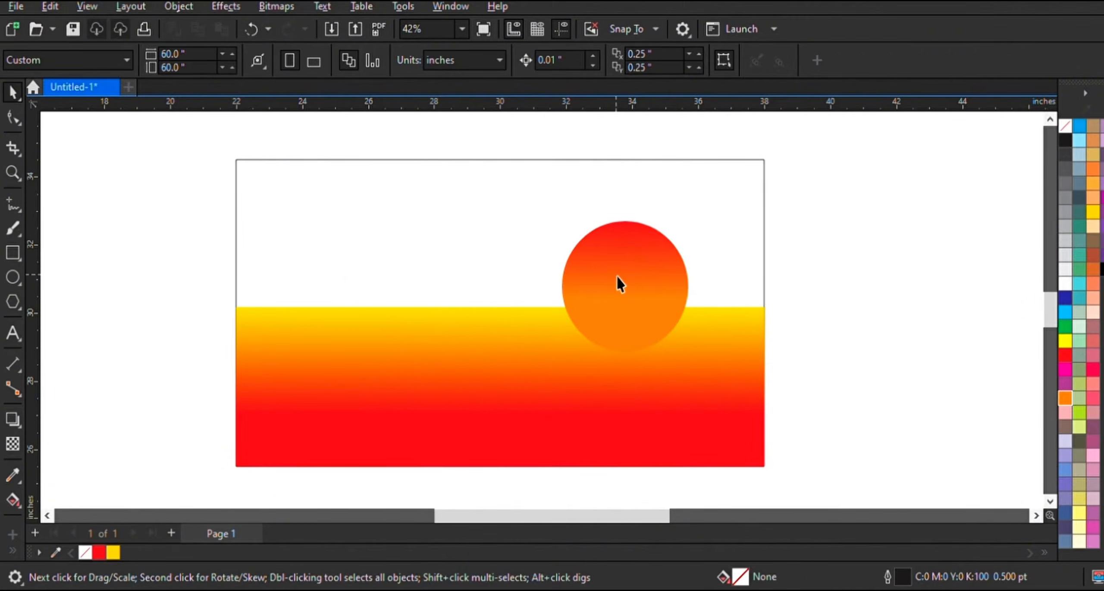
pyautogui.click(620, 285)
pyautogui.click(384, 336)
pyautogui.hotkey('shift', 'pageup')
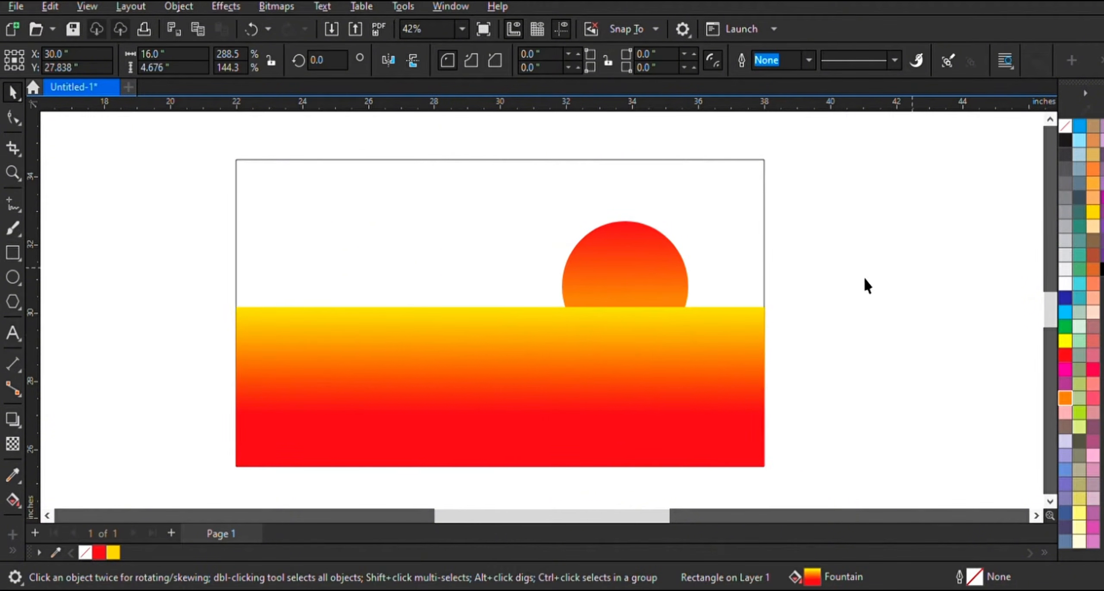
pyautogui.click(868, 286)
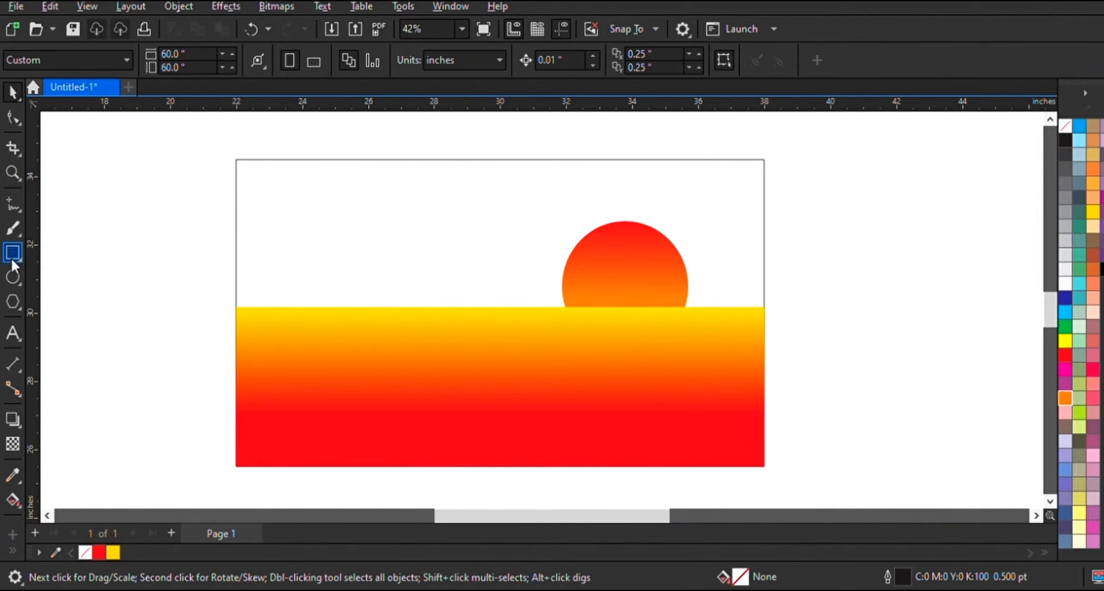
# - Draw a closed triangle about 6.4 by 3.5 inches across the frame's left edge, with its tip pointing right over the horizon
pyautogui.press('F5')
pyautogui.click(211, 235)
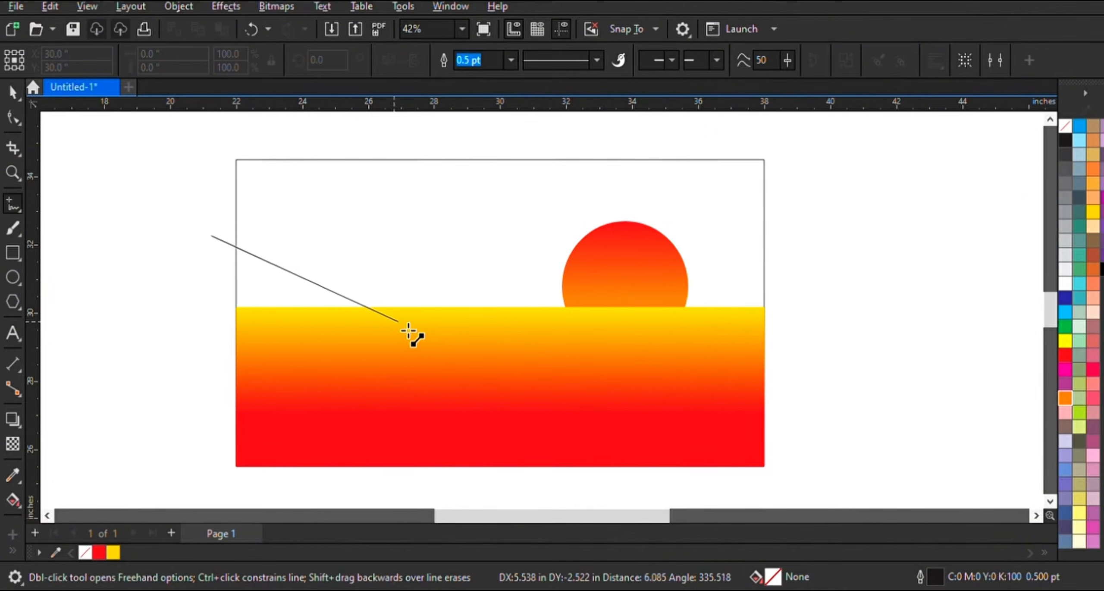
pyautogui.click(415, 324)
pyautogui.click(422, 332)
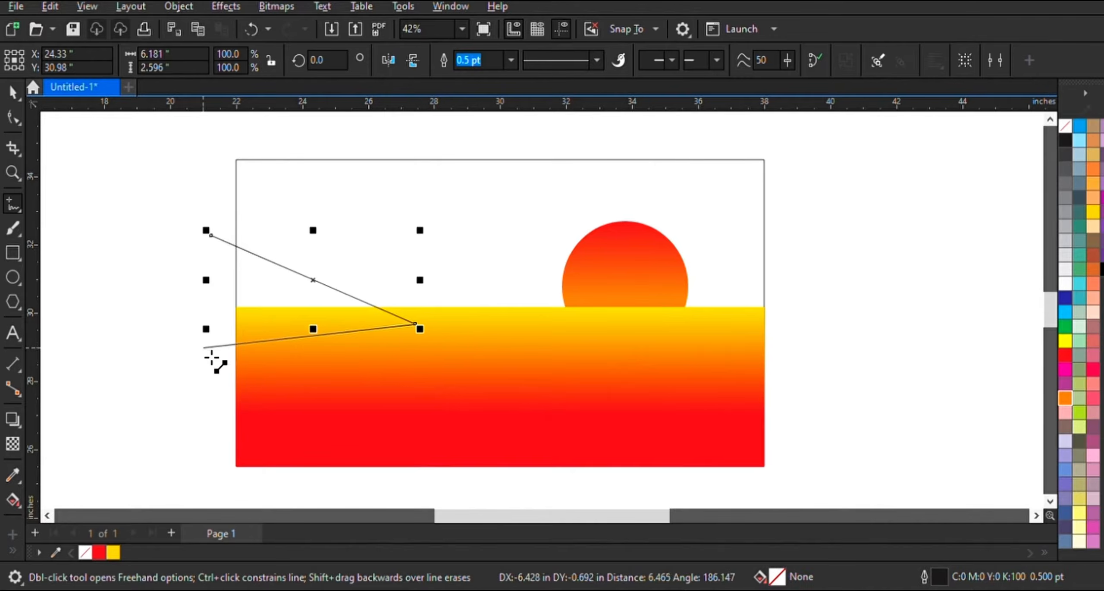
pyautogui.click(205, 356)
pyautogui.click(211, 235)
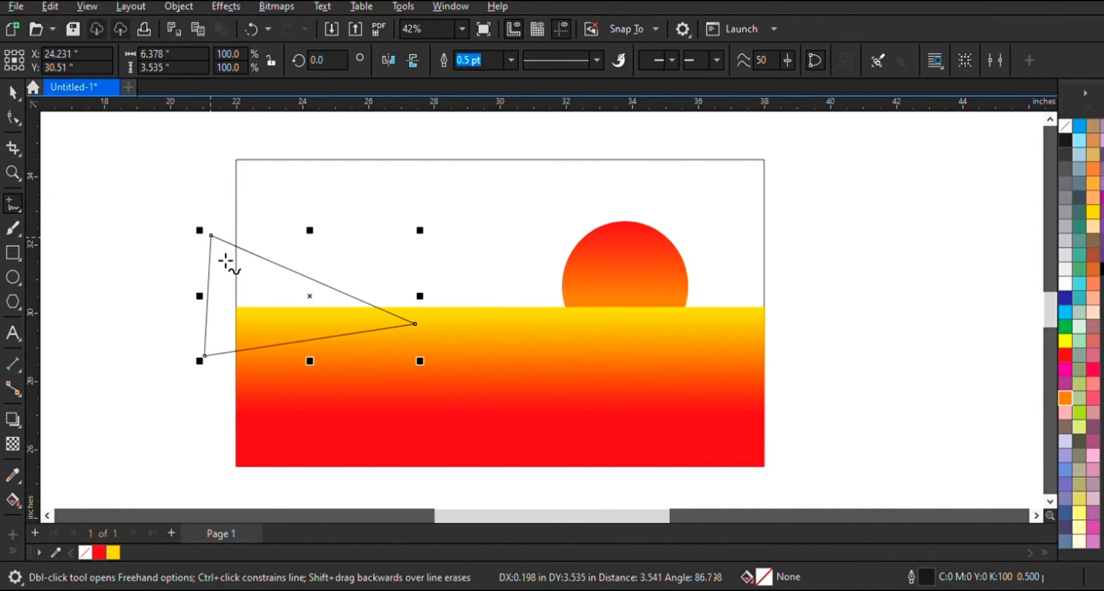
# - Fill the triangle with black and remove its outline
pyautogui.click(13, 92)
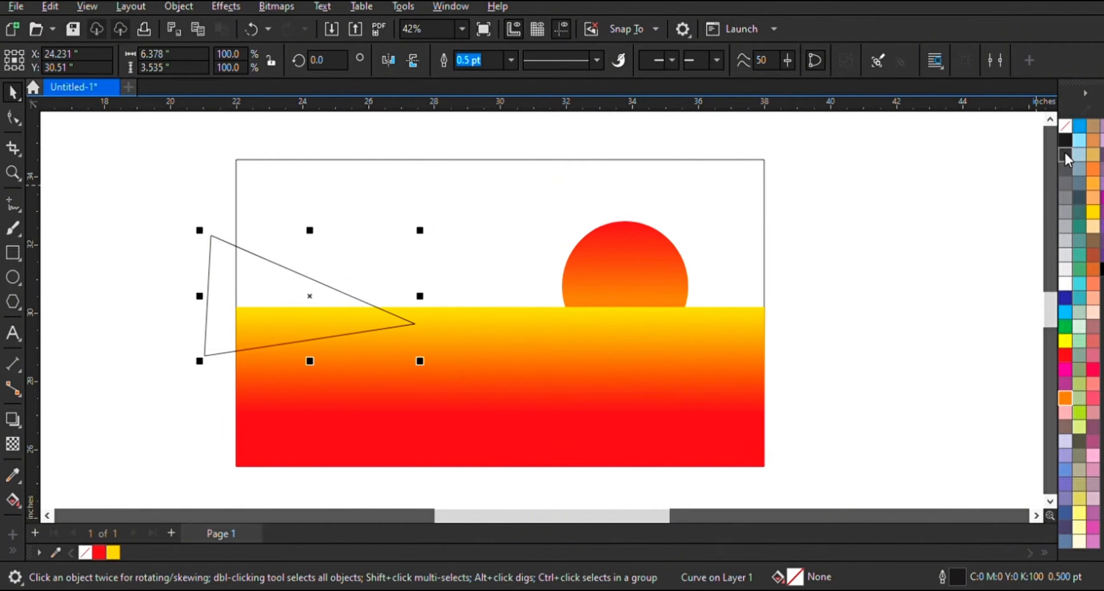
pyautogui.click(1066, 142)
pyautogui.click(49, 229)
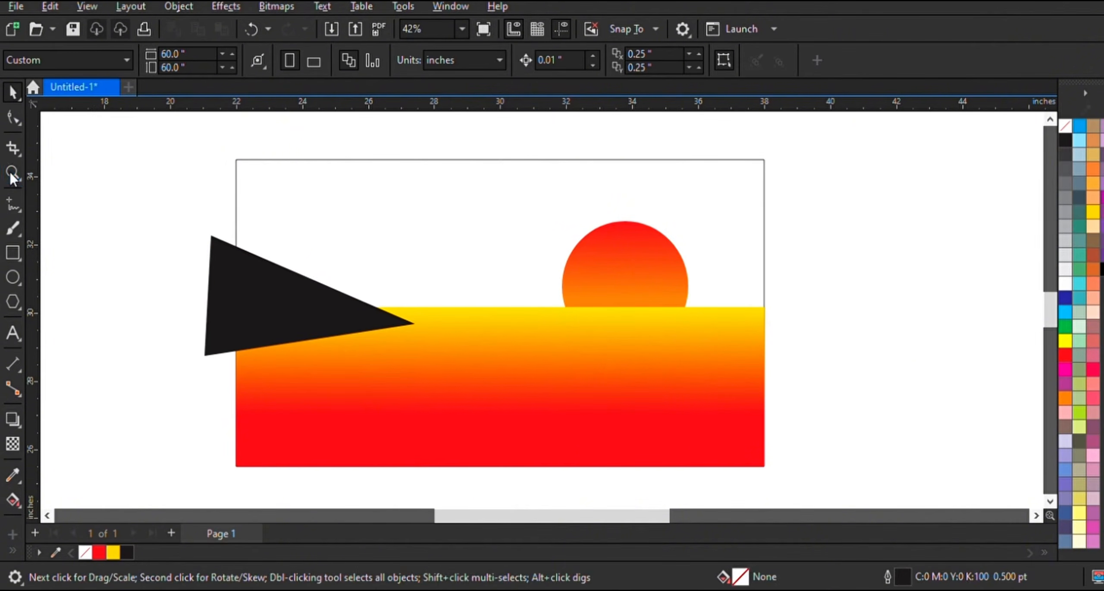
# - Enlarge the black triangle proportionally to about 7.7 by 4.3 inches and shift it slightly upward
pyautogui.click(329, 327)
pyautogui.moveTo(419, 360); pyautogui.dragTo(459, 383)
pyautogui.moveTo(326, 339); pyautogui.dragTo(322, 322)
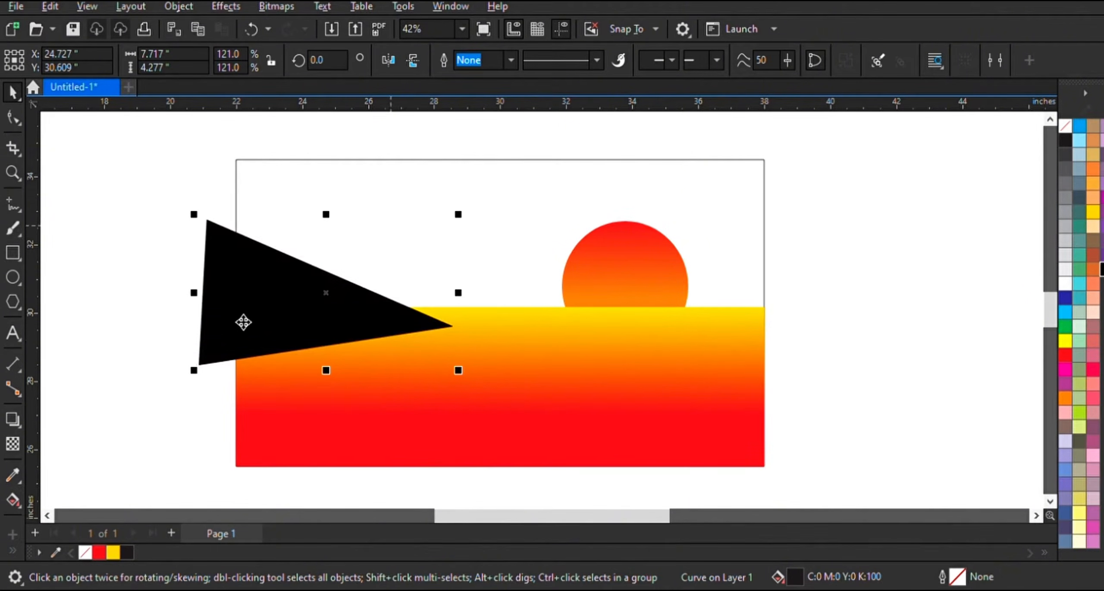
# - Apply a diagonal fountain fill to the triangle from black at the lower edge to orange beyond the upper slope
pyautogui.click(13, 499)
pyautogui.moveTo(336, 357); pyautogui.dragTo(434, 265)
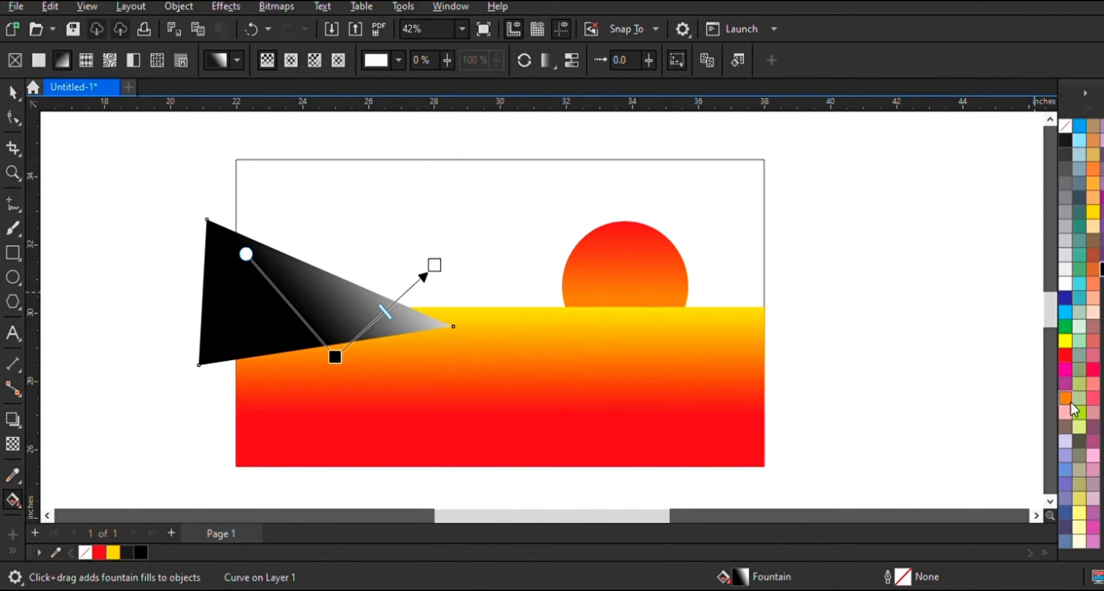
pyautogui.moveTo(556, 349); pyautogui.dragTo(437, 284)
pyautogui.moveTo(325, 357)
pyautogui.mouseDown()
pyautogui.moveTo(302, 379)
pyautogui.moveTo(319, 371)
pyautogui.mouseUp()
pyautogui.hotkey('ctrl', 'z')
pyautogui.moveTo(434, 265); pyautogui.dragTo(427, 258)
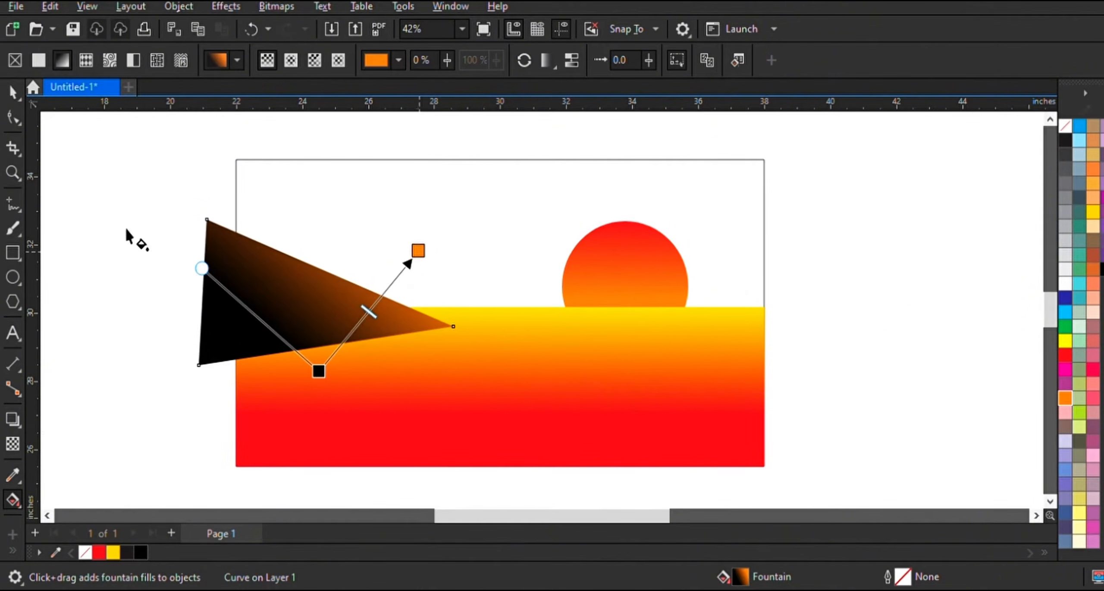
pyautogui.click(13, 98)
pyautogui.click(121, 362)
# - Add two nodes to the triangle's lower edge near the tip and offset them to form a small notch
pyautogui.click(277, 336)
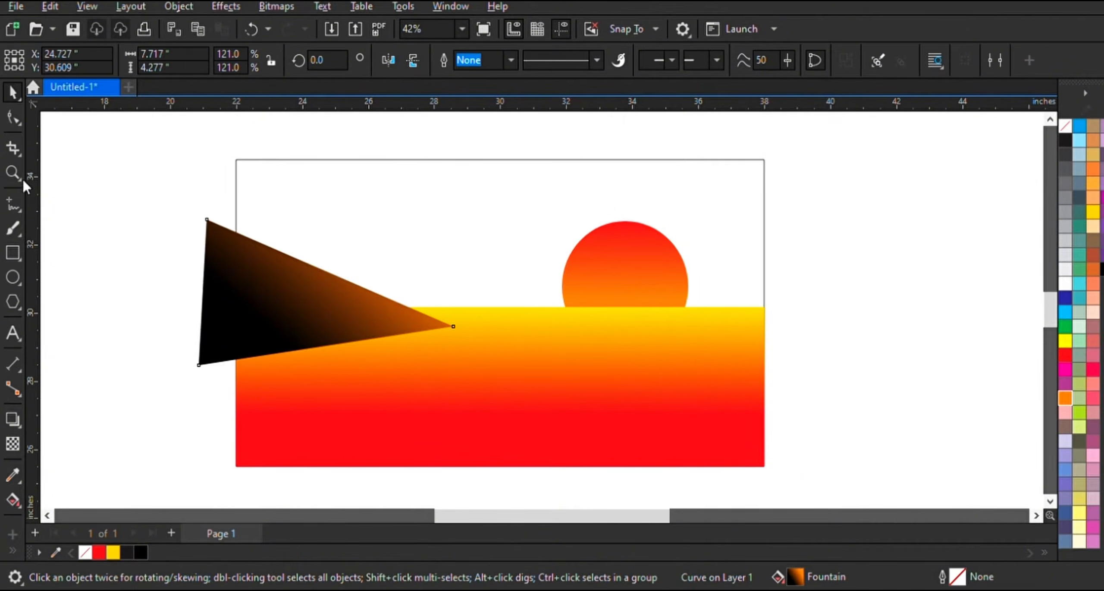
pyautogui.click(14, 174)
pyautogui.moveTo(107, 202); pyautogui.dragTo(597, 449)
pyautogui.press('F10')
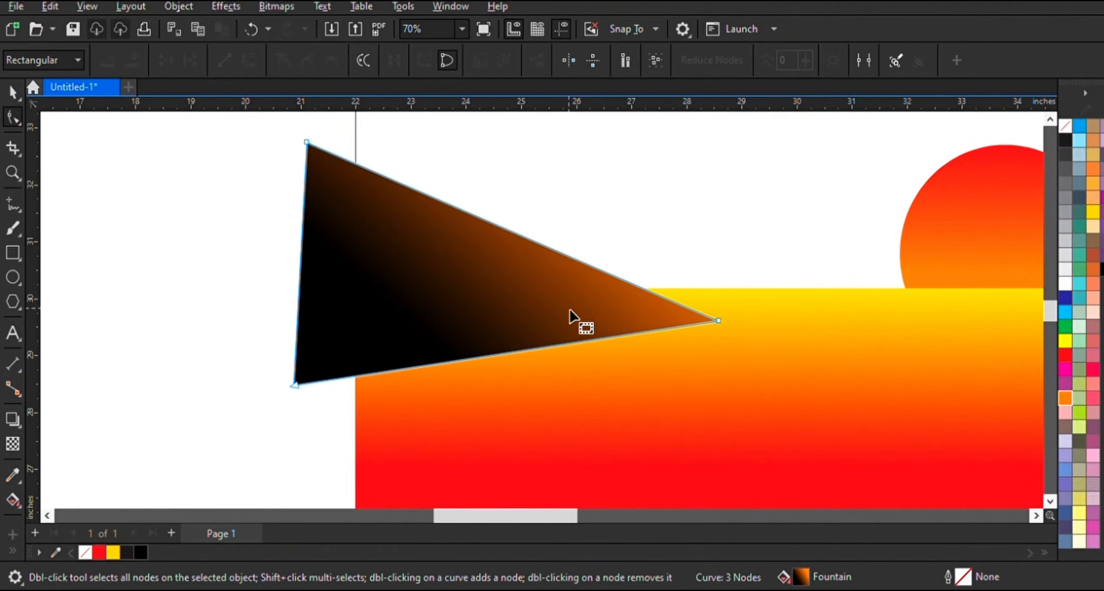
pyautogui.click(577, 327)
pyautogui.scroll(3, 598, 330)
pyautogui.click(460, 296)
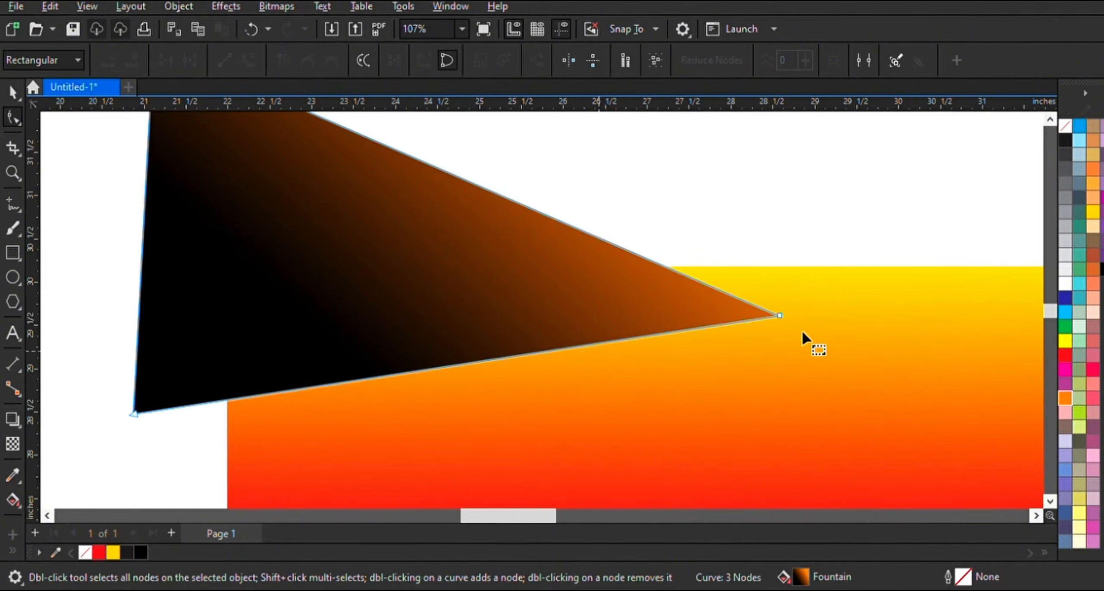
pyautogui.scroll(2, 774, 332)
pyautogui.doubleClick(694, 322)
pyautogui.doubleClick(666, 326)
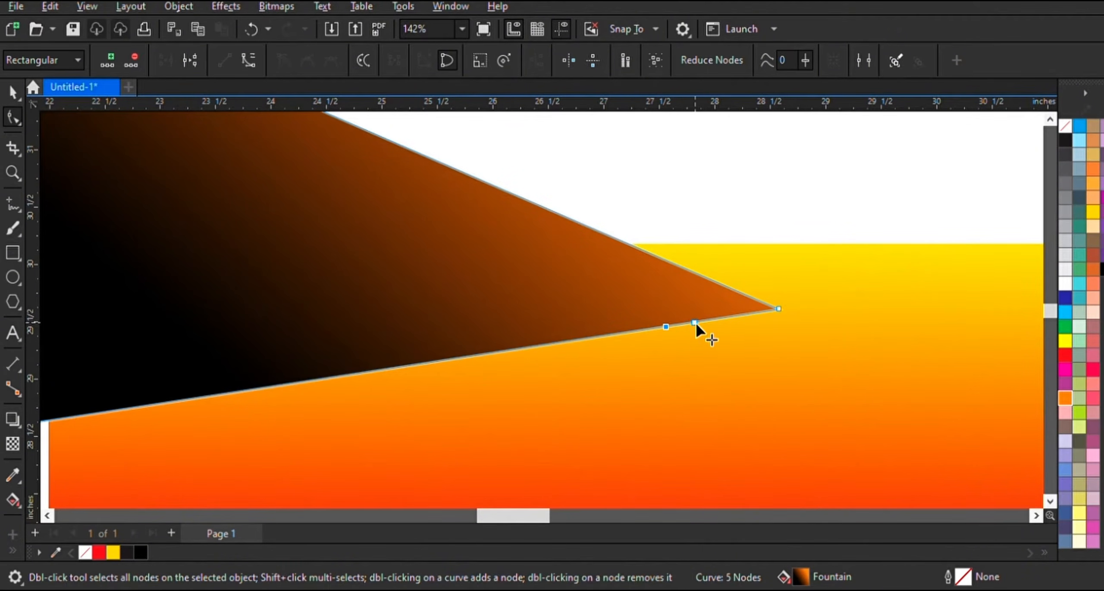
pyautogui.moveTo(694, 322); pyautogui.dragTo(671, 339)
# - Add five more nodes along the triangle's lower edge and reposition them into an uneven, jagged shoreline
pyautogui.doubleClick(600, 347)
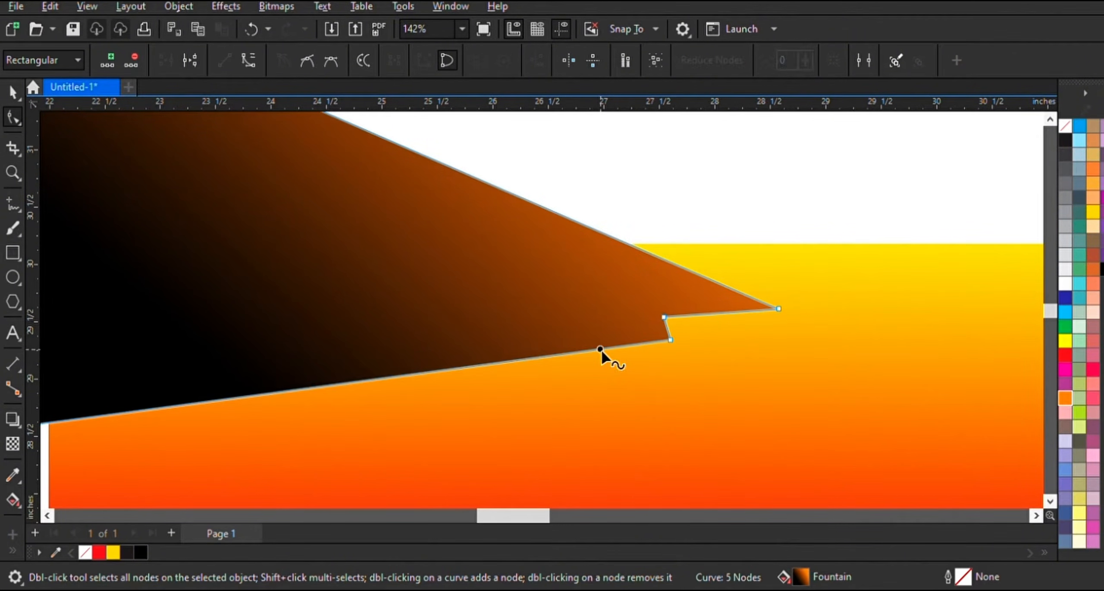
pyautogui.moveTo(600, 347); pyautogui.dragTo(308, 374)
pyautogui.doubleClick(543, 344)
pyautogui.click(515, 357)
pyautogui.doubleClick(511, 357)
pyautogui.doubleClick(369, 401)
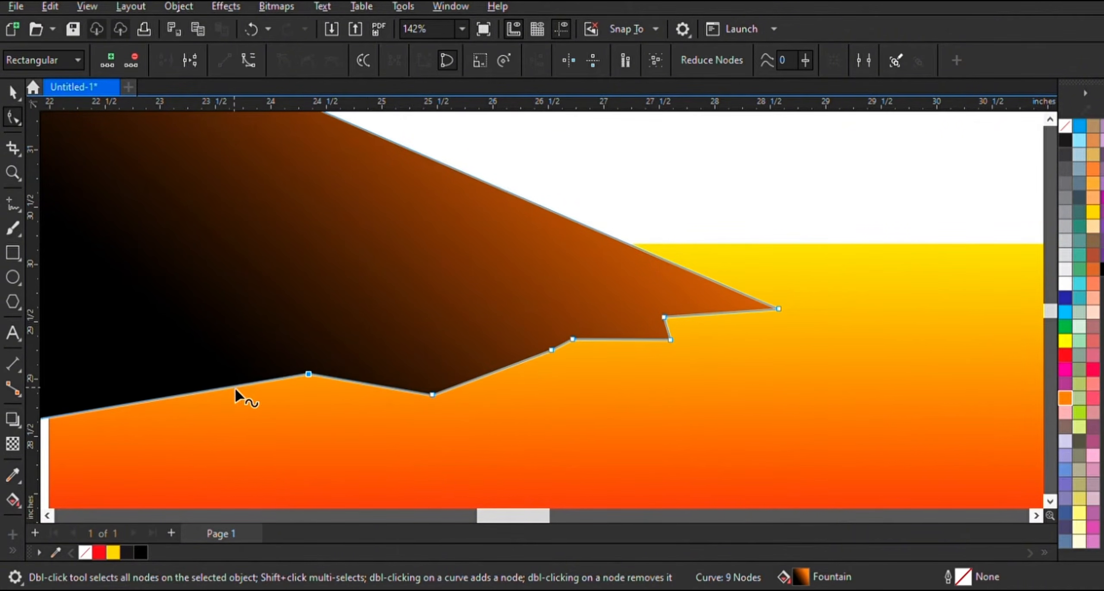
pyautogui.click(220, 392)
pyautogui.doubleClick(218, 390)
pyautogui.scroll(-5, 271, 373)
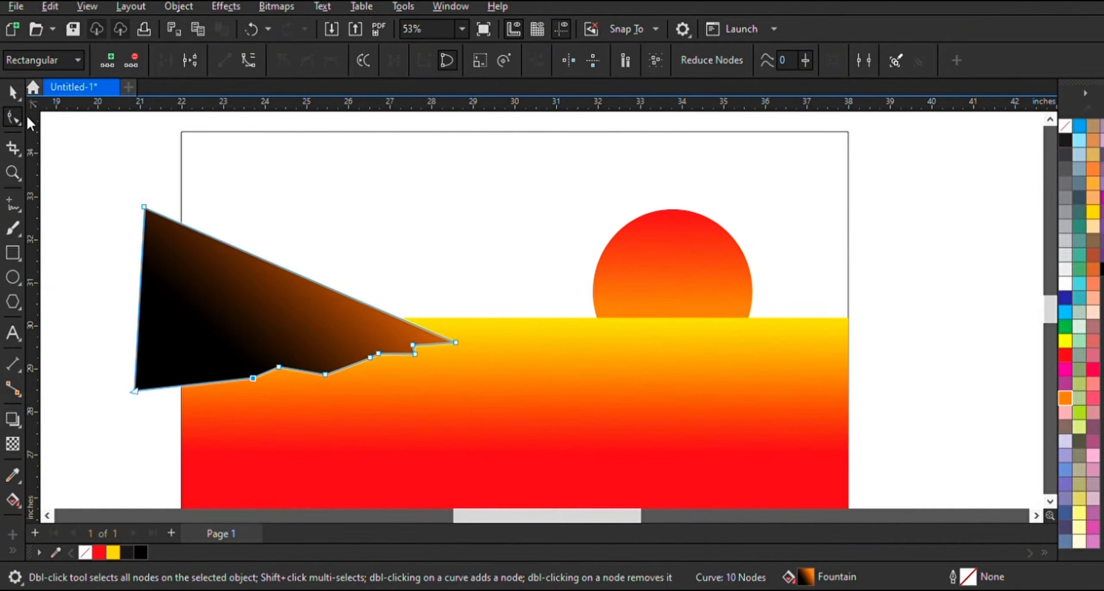
# - Convert the jagged lower-edge segments to curves and bend the leftmost short segment into an S-shape
pyautogui.press('space')
pyautogui.press('z')
pyautogui.click(119, 227)
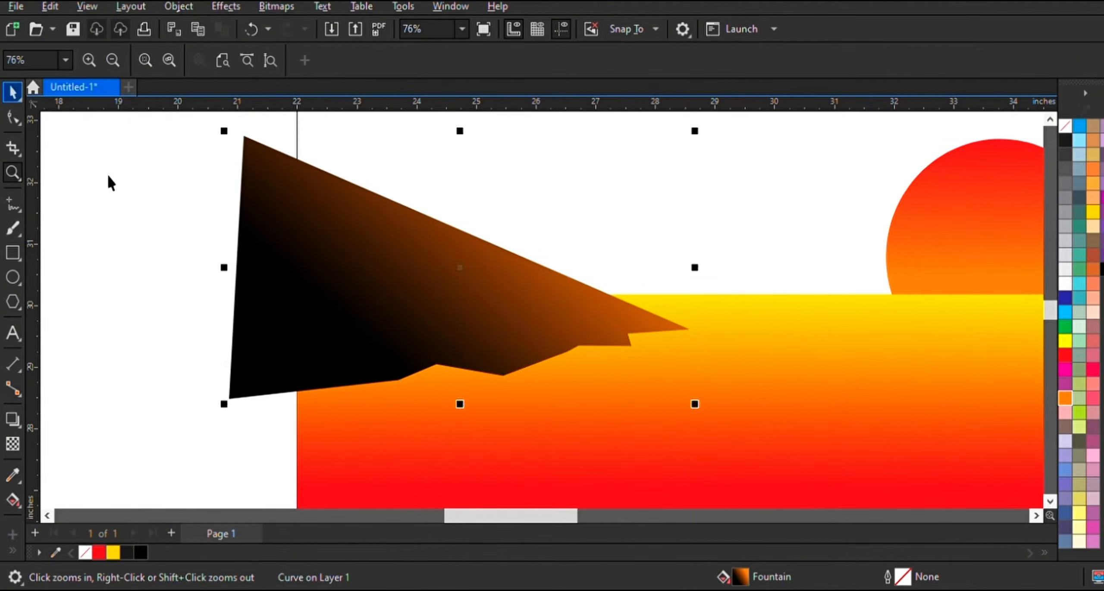
pyautogui.press('space')
pyautogui.click(20, 121)
pyautogui.moveTo(366, 432); pyautogui.dragTo(679, 321)
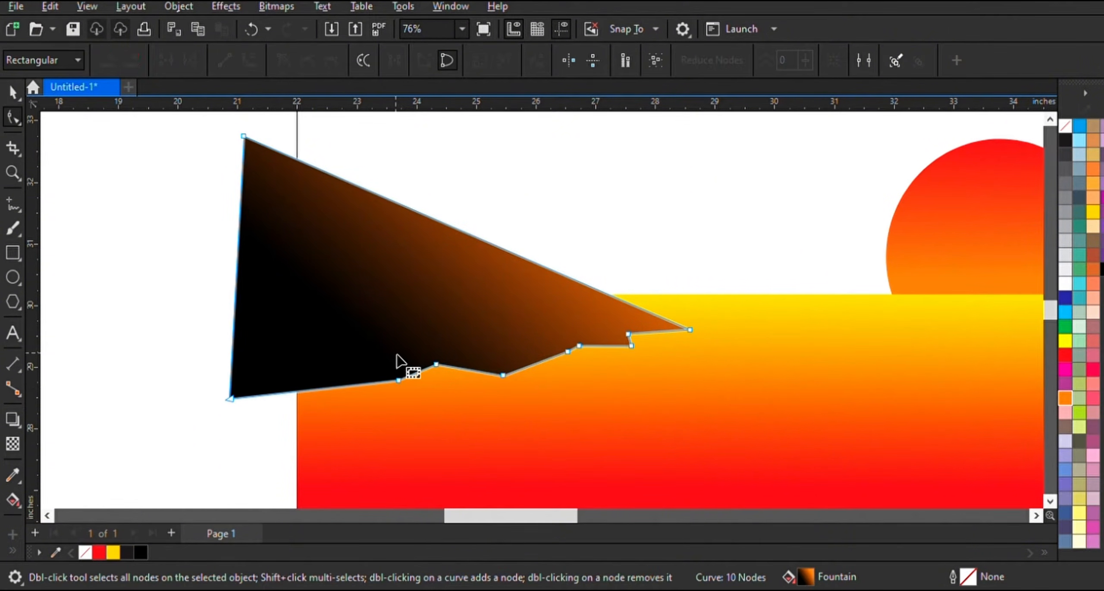
pyautogui.scroll(1, 436, 366)
pyautogui.click(437, 365)
pyautogui.moveTo(402, 356); pyautogui.dragTo(427, 388)
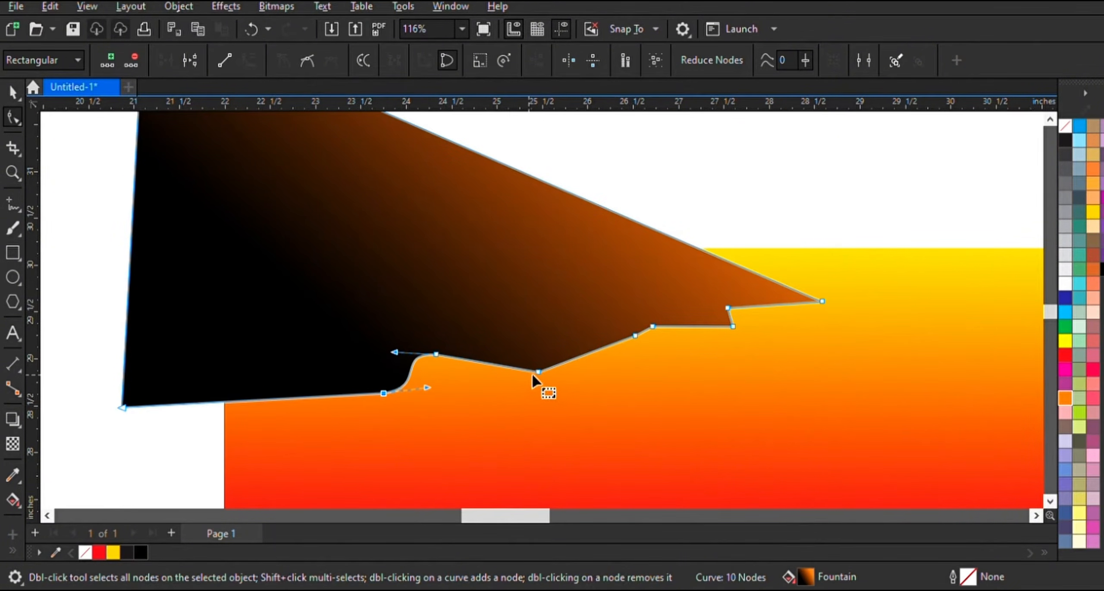
# - Bend the remaining lower-edge segments out to the tip into wavy curves and finish the node editing
pyautogui.moveTo(539, 374); pyautogui.dragTo(491, 375)
pyautogui.moveTo(575, 355); pyautogui.dragTo(601, 341)
pyautogui.moveTo(703, 325)
pyautogui.mouseDown()
pyautogui.moveTo(691, 323)
pyautogui.moveTo(732, 334)
pyautogui.moveTo(720, 331)
pyautogui.mouseUp()
pyautogui.click(729, 308)
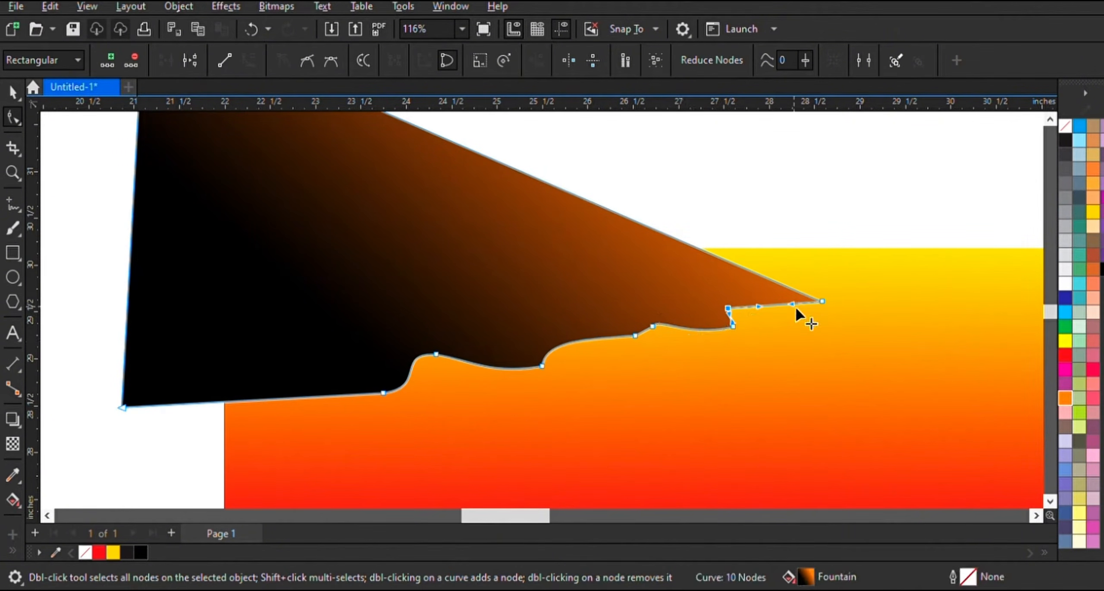
pyautogui.moveTo(794, 304); pyautogui.dragTo(804, 316)
pyautogui.moveTo(762, 309); pyautogui.dragTo(764, 309)
pyautogui.click(12, 91)
pyautogui.click(104, 177)
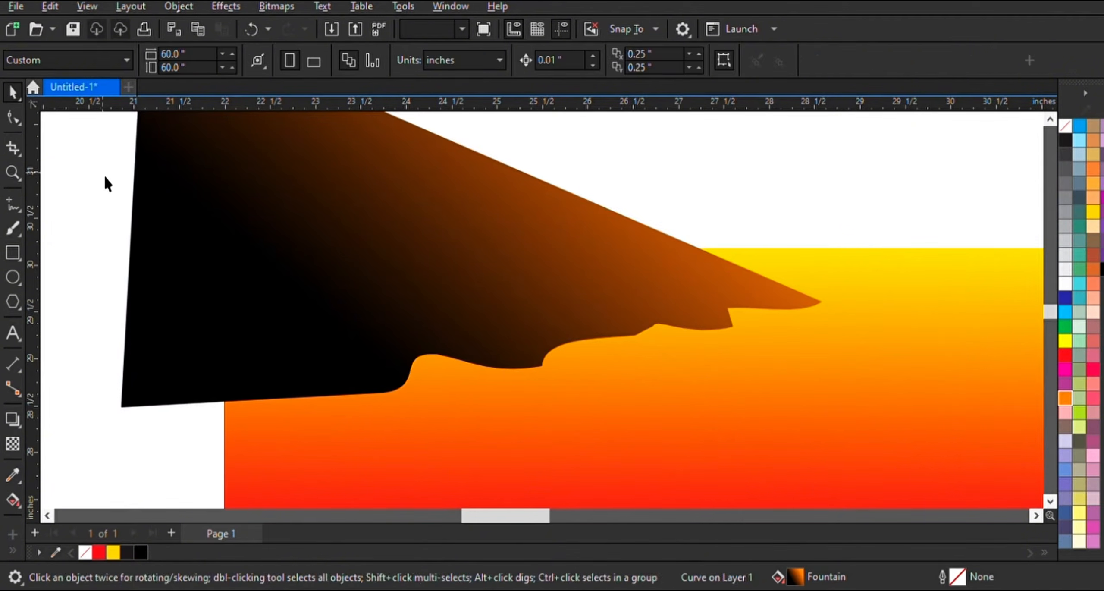
# - Add four nodes along the upper slope of the dark shape, from near its peak to about midway
pyautogui.scroll(-3, 99, 185)
pyautogui.scroll(1, 152, 254)
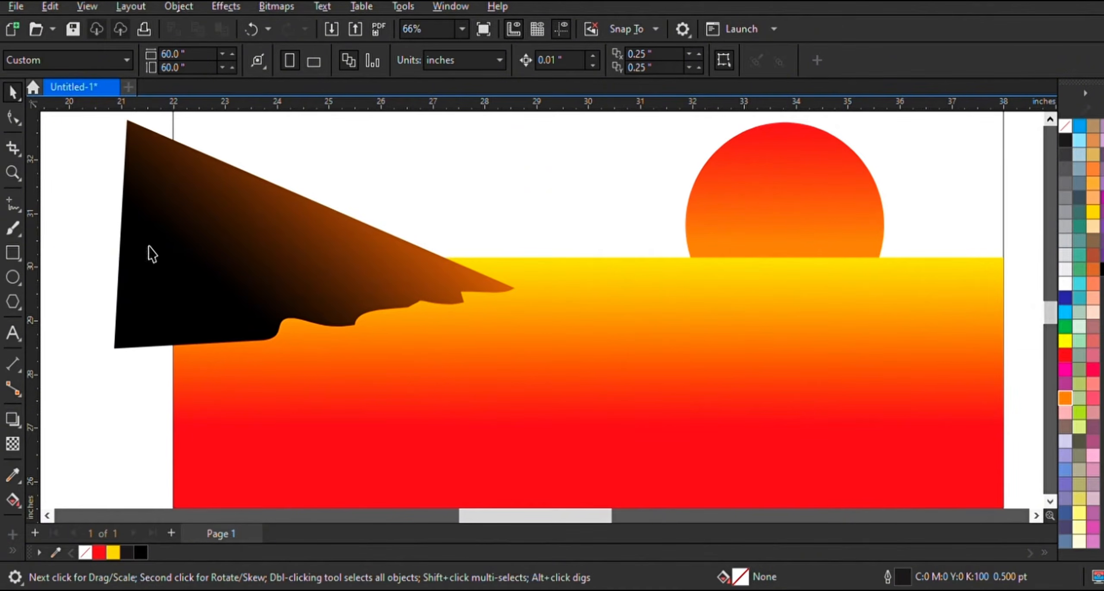
pyautogui.click(12, 172)
pyautogui.press('F3')
pyautogui.moveTo(308, 193); pyautogui.dragTo(628, 366)
pyautogui.press('F10')
pyautogui.click(478, 283)
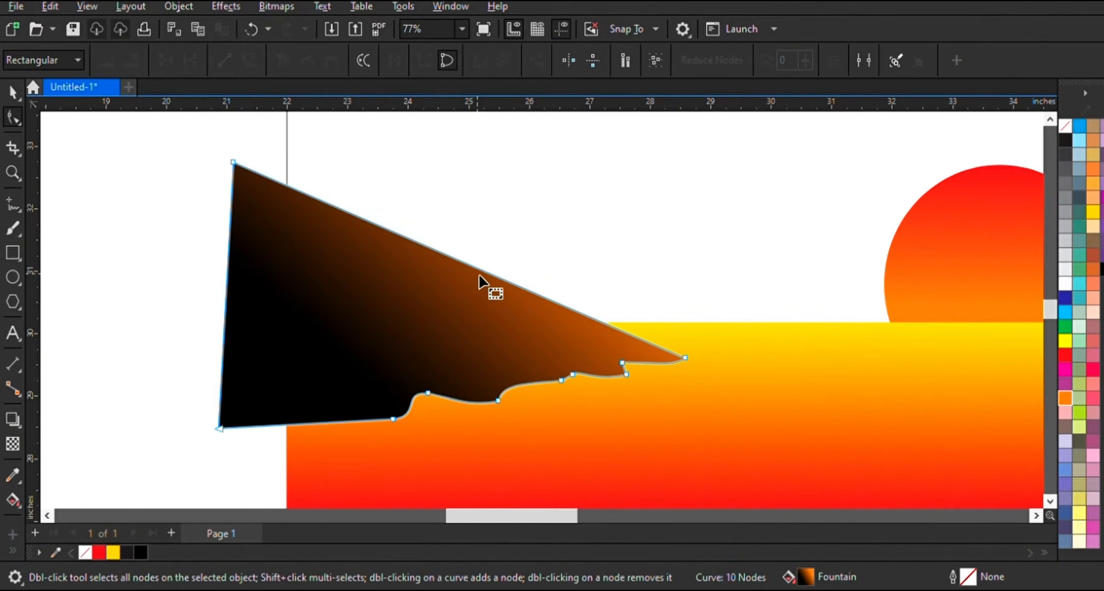
pyautogui.scroll(1, 474, 280)
pyautogui.doubleClick(292, 188)
pyautogui.doubleClick(397, 231)
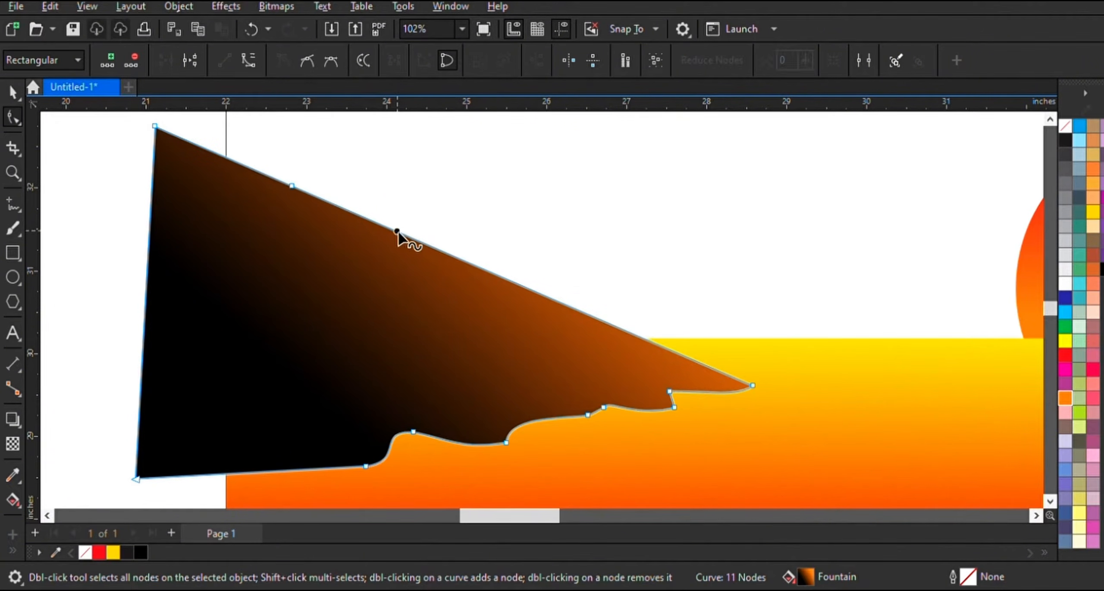
pyautogui.doubleClick(369, 219)
pyautogui.doubleClick(503, 277)
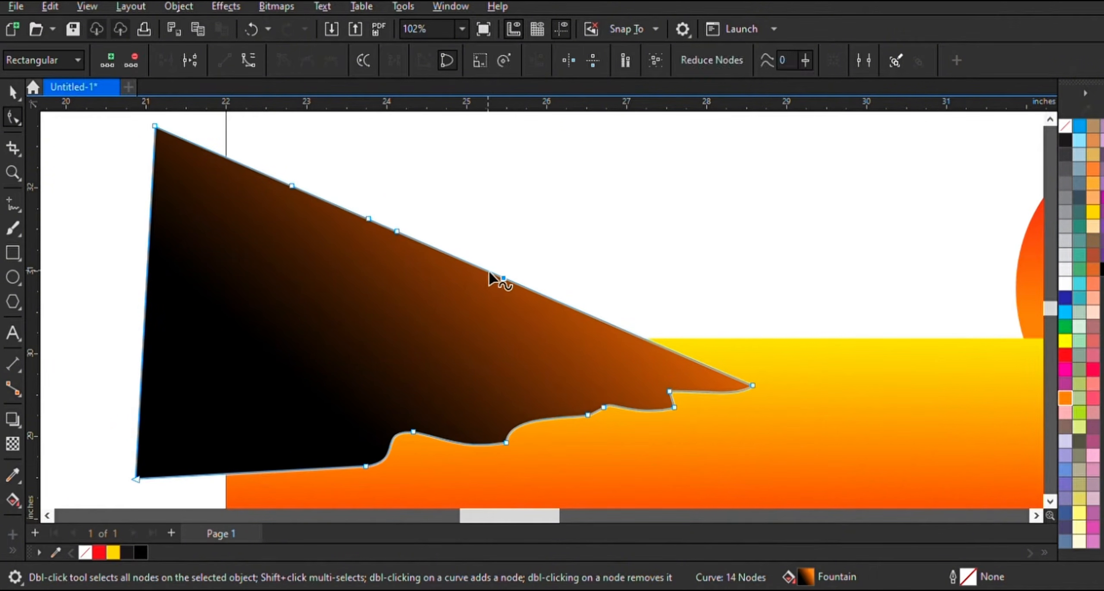
# - Add six more nodes along the upper slope of the dark shape, from about midway out to its tip
pyautogui.doubleClick(488, 271)
pyautogui.doubleClick(674, 350)
pyautogui.doubleClick(710, 367)
pyautogui.scroll(-2, 712, 380)
pyautogui.scroll(2, 628, 313)
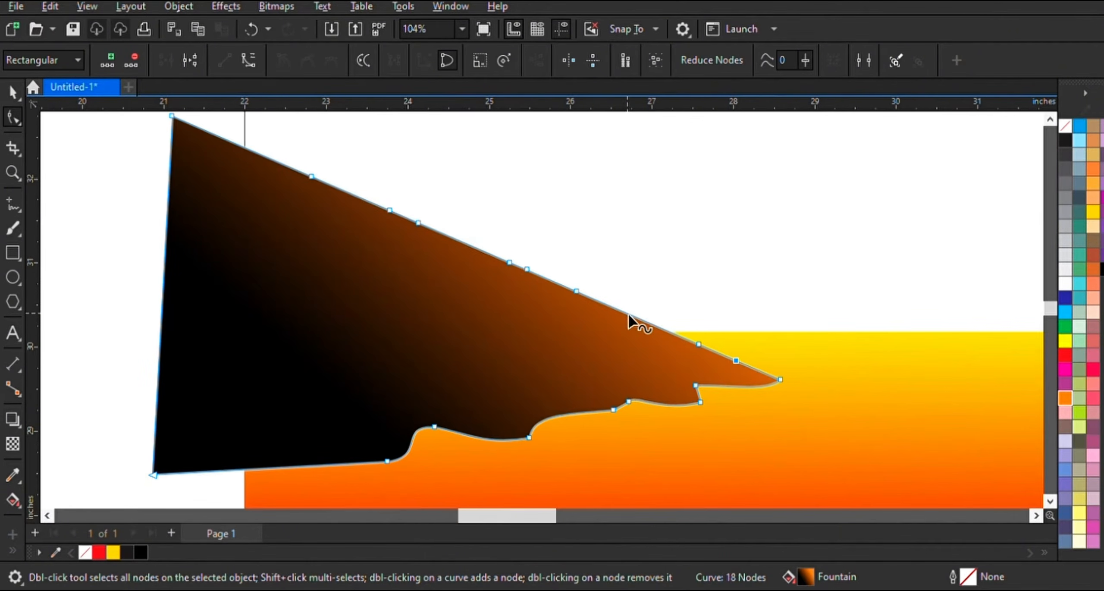
pyautogui.doubleClick(749, 366)
# - Select the upper slope's nodes, convert the segments to curves and bend the short segment near the tip into a small S-shape
pyautogui.scroll(-2, 540, 259)
pyautogui.moveTo(335, 178); pyautogui.dragTo(736, 357)
pyautogui.click(673, 304)
pyautogui.scroll(3, 677, 307)
pyautogui.click(726, 375)
pyautogui.scroll(-2, 741, 334)
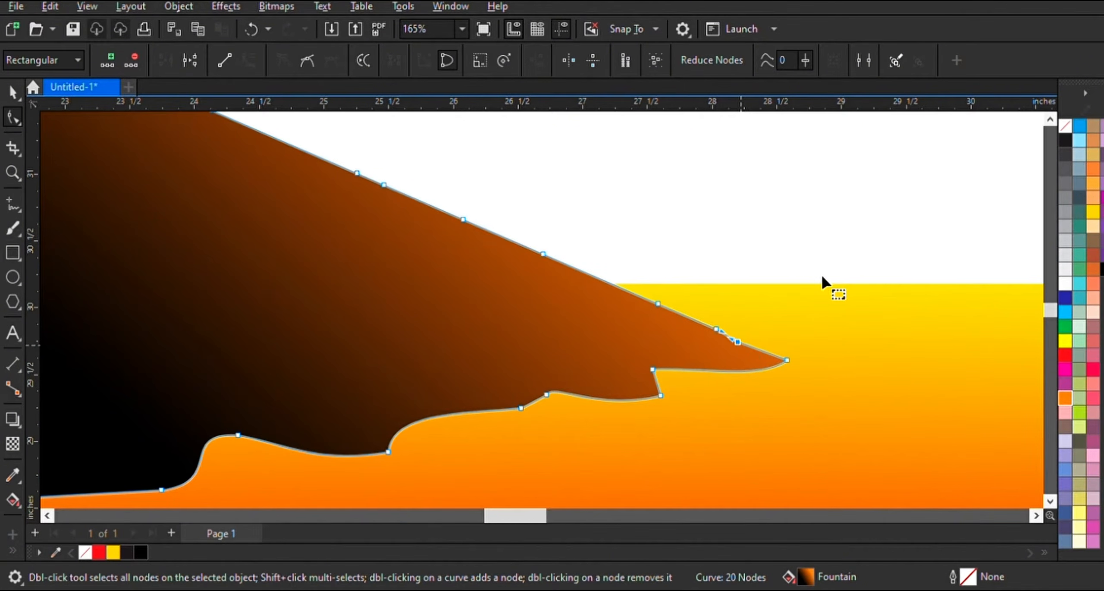
pyautogui.scroll(2, 785, 309)
pyautogui.moveTo(685, 382); pyautogui.dragTo(666, 387)
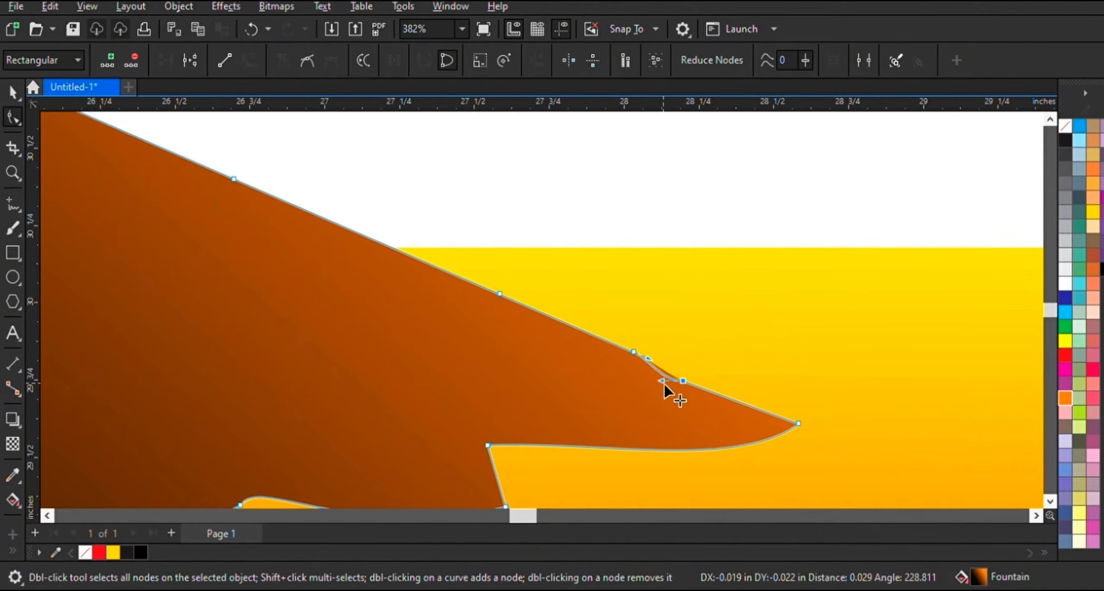
pyautogui.scroll(-1, 656, 380)
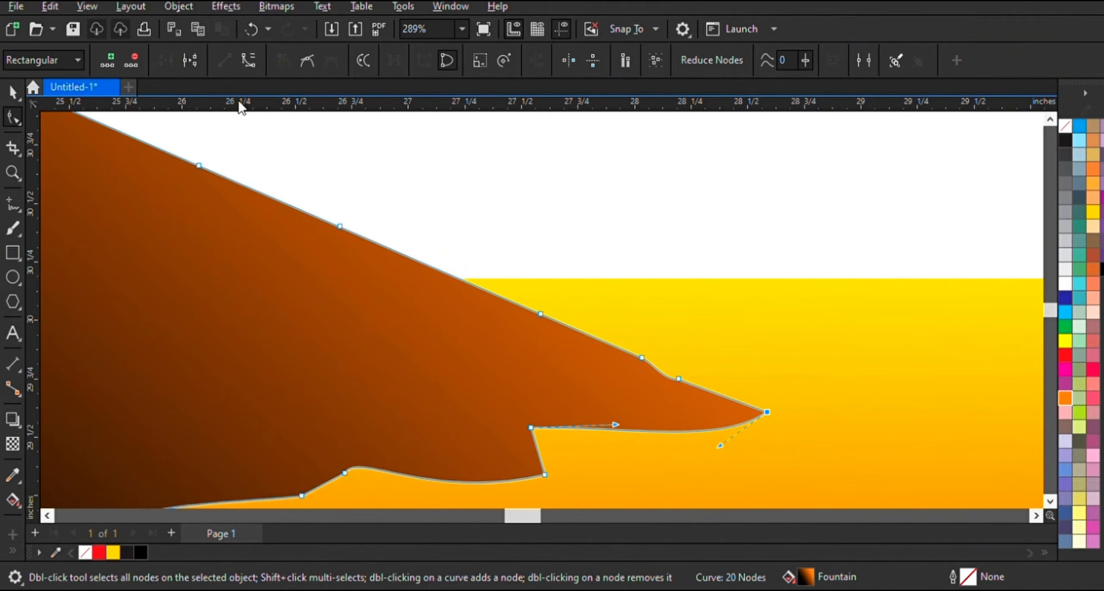
# - Bend the upper slope's segments from the tip back to about midway into uneven, wavy curves
pyautogui.moveTo(709, 390); pyautogui.dragTo(722, 374)
pyautogui.scroll(-1, 629, 321)
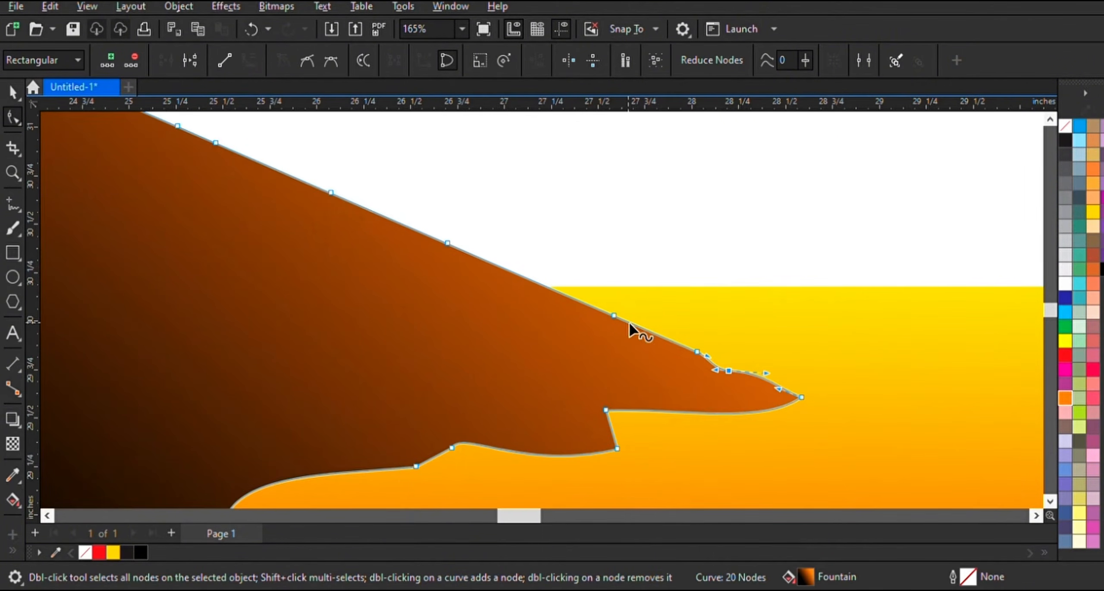
pyautogui.moveTo(641, 327); pyautogui.dragTo(666, 311)
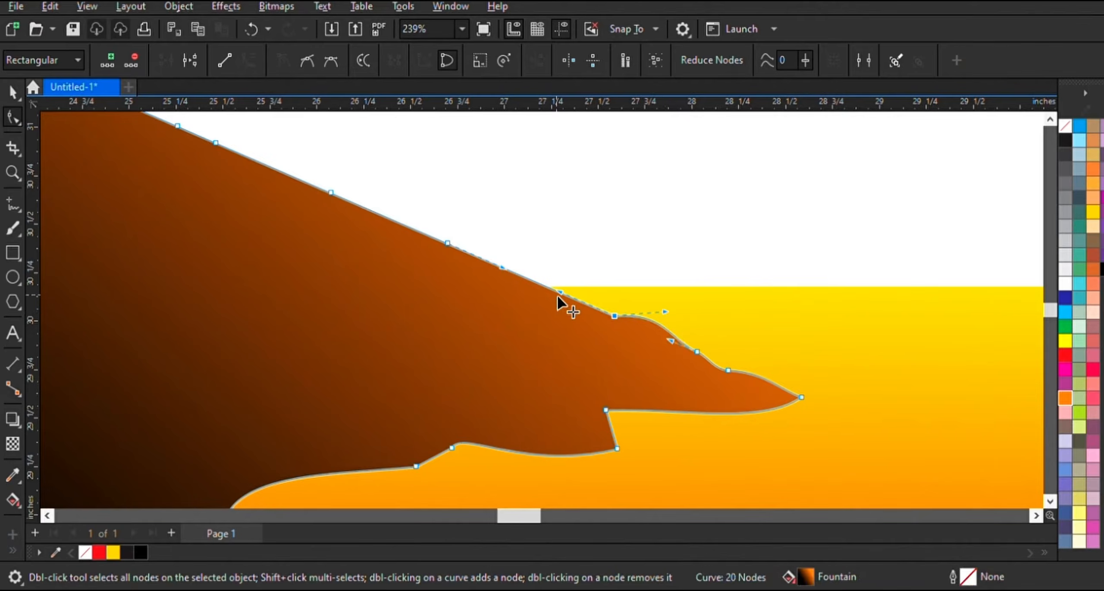
pyautogui.moveTo(559, 293); pyautogui.dragTo(558, 296)
pyautogui.scroll(-2, 518, 253)
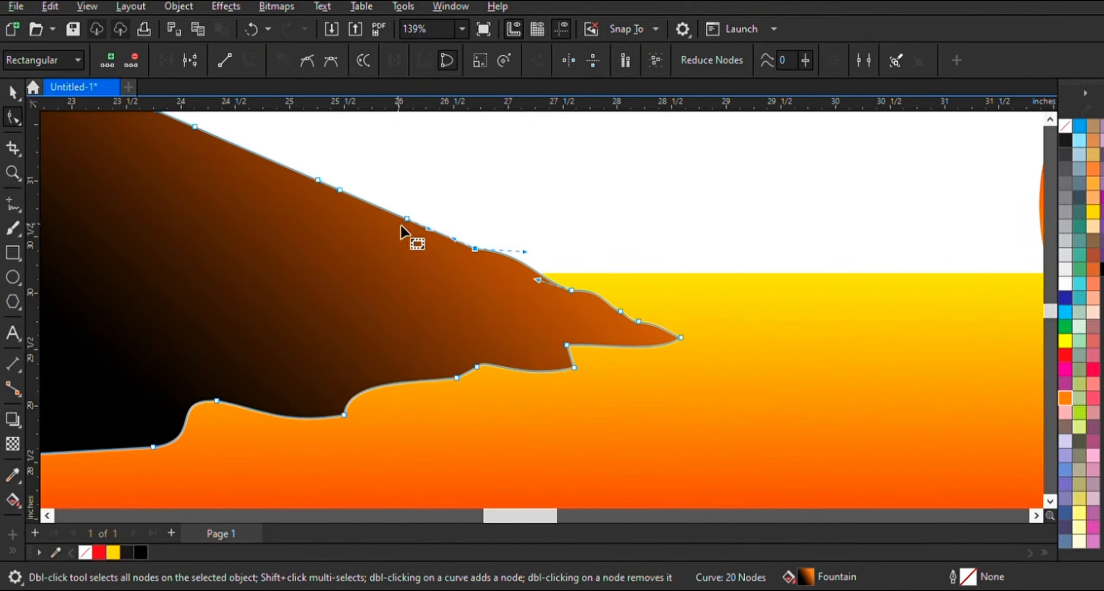
pyautogui.moveTo(429, 229); pyautogui.dragTo(436, 216)
pyautogui.moveTo(363, 199); pyautogui.dragTo(356, 210)
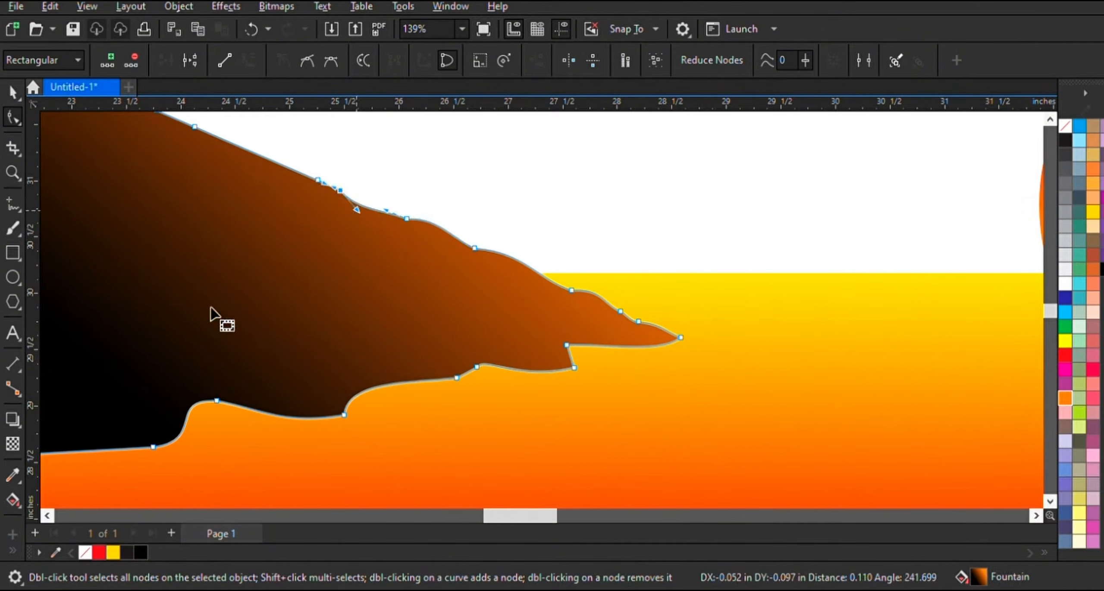
# - Lower one mid-slope node and raise its neighbour to form a ledge, bend the segments up to the peak, and finish the node editing
pyautogui.click(47, 516)
pyautogui.click(47, 516)
pyautogui.click(47, 516)
pyautogui.click(1050, 122)
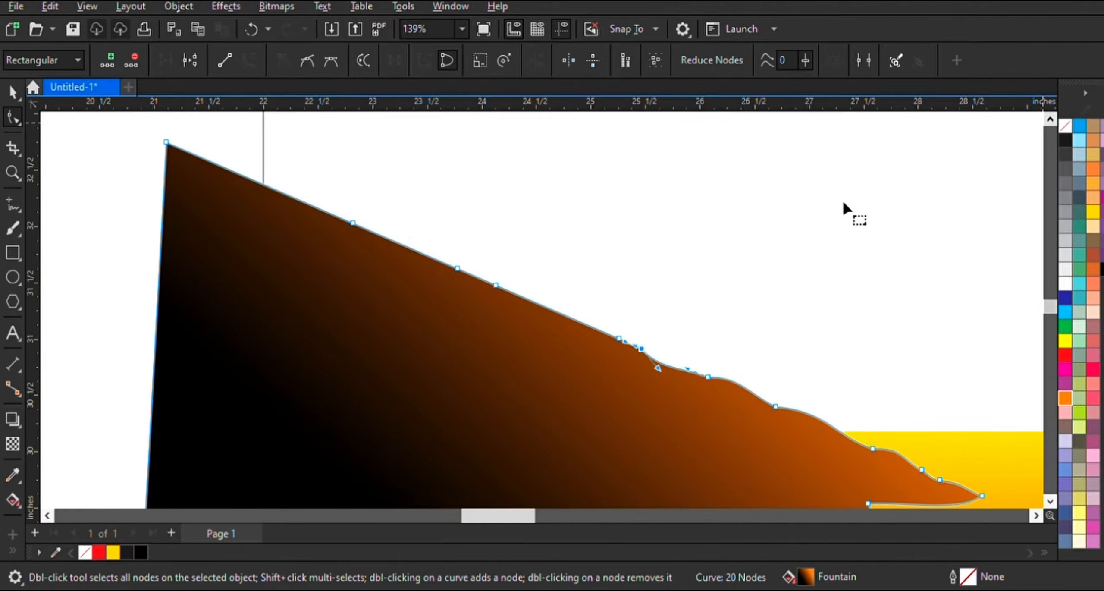
pyautogui.moveTo(496, 285); pyautogui.dragTo(496, 311)
pyautogui.moveTo(457, 269); pyautogui.dragTo(462, 249)
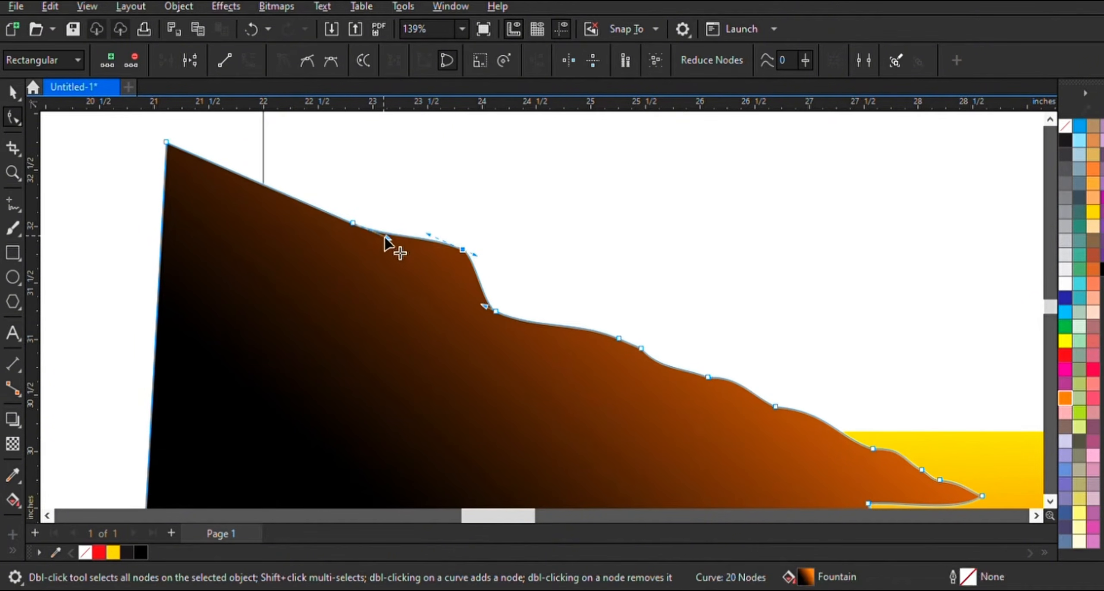
pyautogui.moveTo(386, 237); pyautogui.dragTo(393, 205)
pyautogui.scroll(-3, 362, 198)
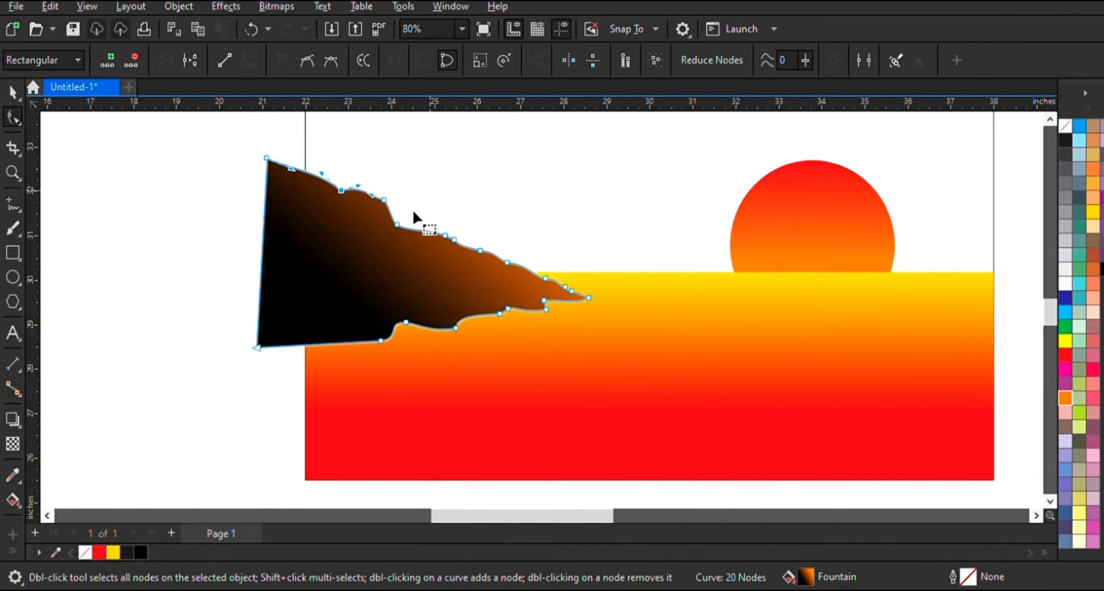
pyautogui.click(13, 92)
pyautogui.click(77, 148)
pyautogui.scroll(1, 460, 279)
pyautogui.click(461, 280)
pyautogui.scroll(-1, 547, 282)
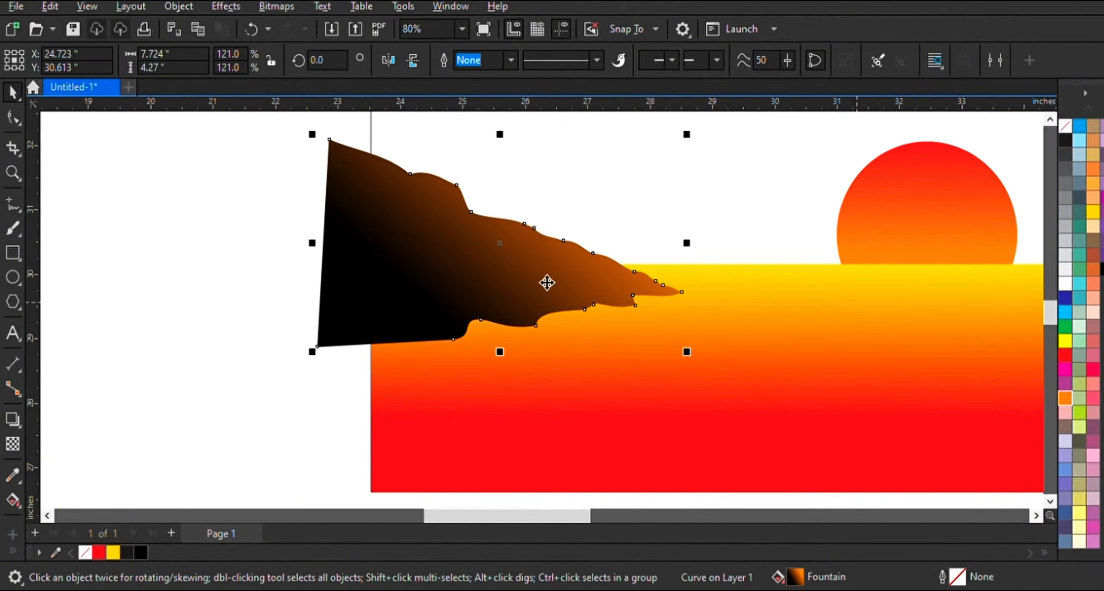
pyautogui.click(803, 215)
pyautogui.click(1051, 119)
# - Draw a wavy upper contour for a second hill with the Pen tool, from beyond the hillside's outer edge down towards its tip
pyautogui.click(13, 203)
pyautogui.scroll(1, 256, 248)
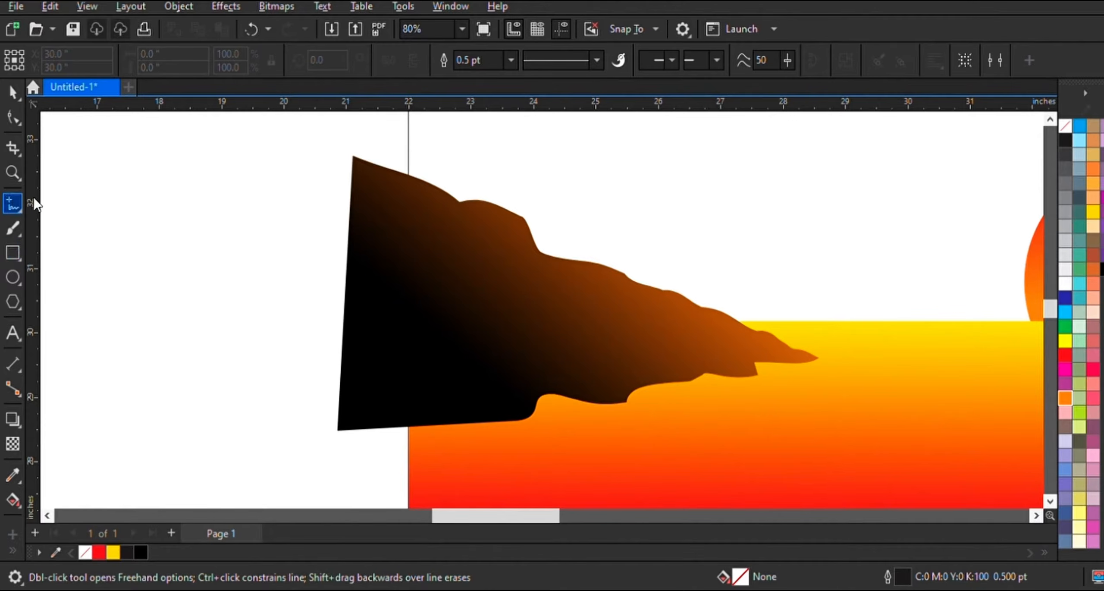
pyautogui.click(69, 256)
pyautogui.click(333, 206)
pyautogui.moveTo(425, 214); pyautogui.dragTo(479, 246)
pyautogui.click(471, 240)
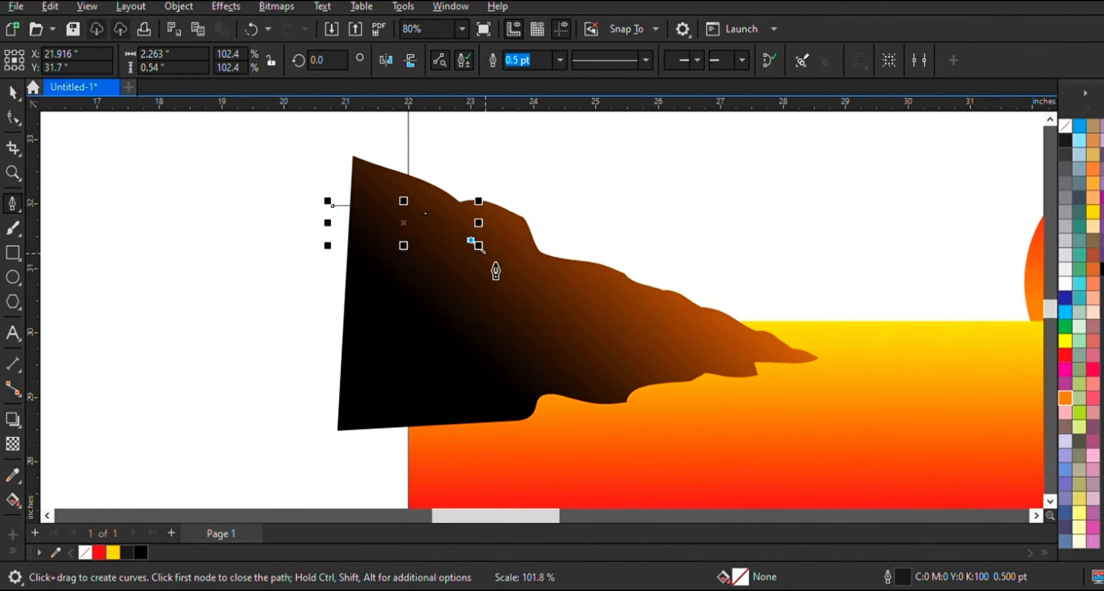
pyautogui.click(493, 255)
pyautogui.click(507, 254)
pyautogui.moveTo(534, 267); pyautogui.dragTo(556, 279)
pyautogui.click(584, 284)
pyautogui.moveTo(611, 288); pyautogui.dragTo(680, 309)
pyautogui.click(655, 299)
pyautogui.click(684, 319)
pyautogui.click(732, 347)
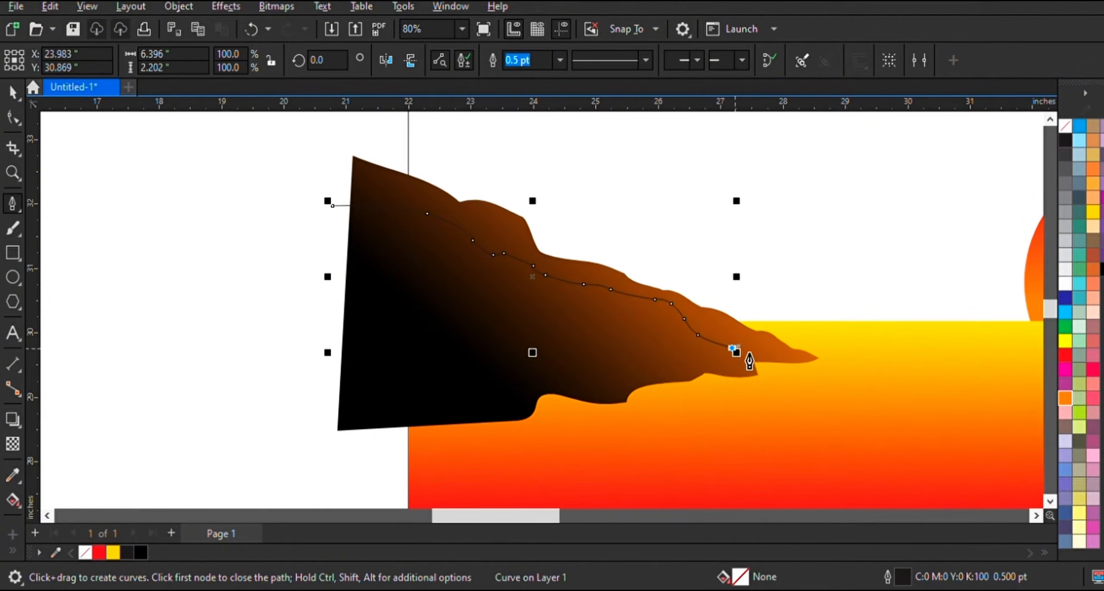
# - Continue the contour around the tip and back beneath the hillside, closing a second hill shape about 7.5 by 3.7 inches
pyautogui.scroll(2, 740, 345)
pyautogui.click(774, 382)
pyautogui.click(803, 411)
pyautogui.moveTo(778, 423); pyautogui.dragTo(762, 427)
pyautogui.scroll(-1, 674, 428)
pyautogui.click(680, 436)
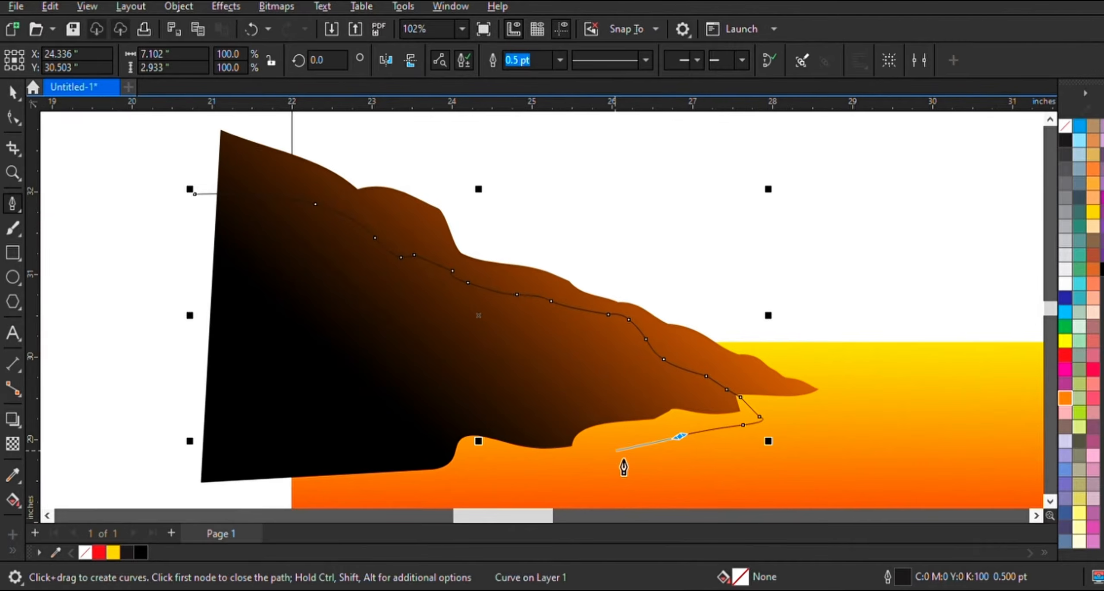
pyautogui.moveTo(612, 450); pyautogui.dragTo(596, 456)
pyautogui.moveTo(533, 469); pyautogui.dragTo(514, 469)
pyautogui.moveTo(451, 474); pyautogui.dragTo(434, 479)
pyautogui.click(165, 492)
pyautogui.click(195, 194)
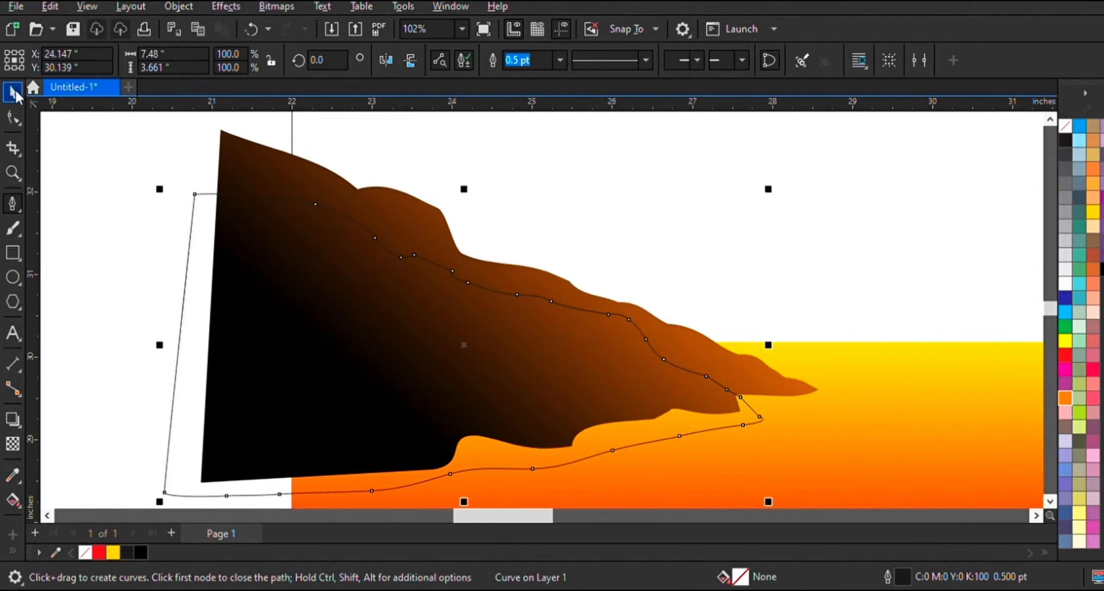
pyautogui.press('space')
pyautogui.click(266, 182)
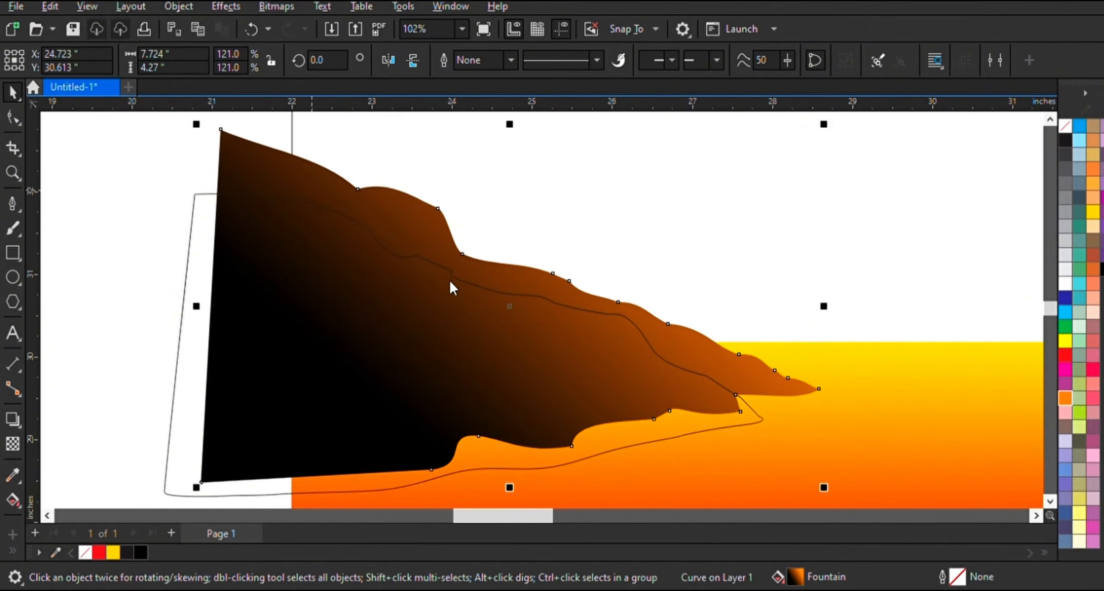
pyautogui.hotkey('ctrl', 'z')
pyautogui.hotkey('ctrl', 'z')
pyautogui.click(124, 255)
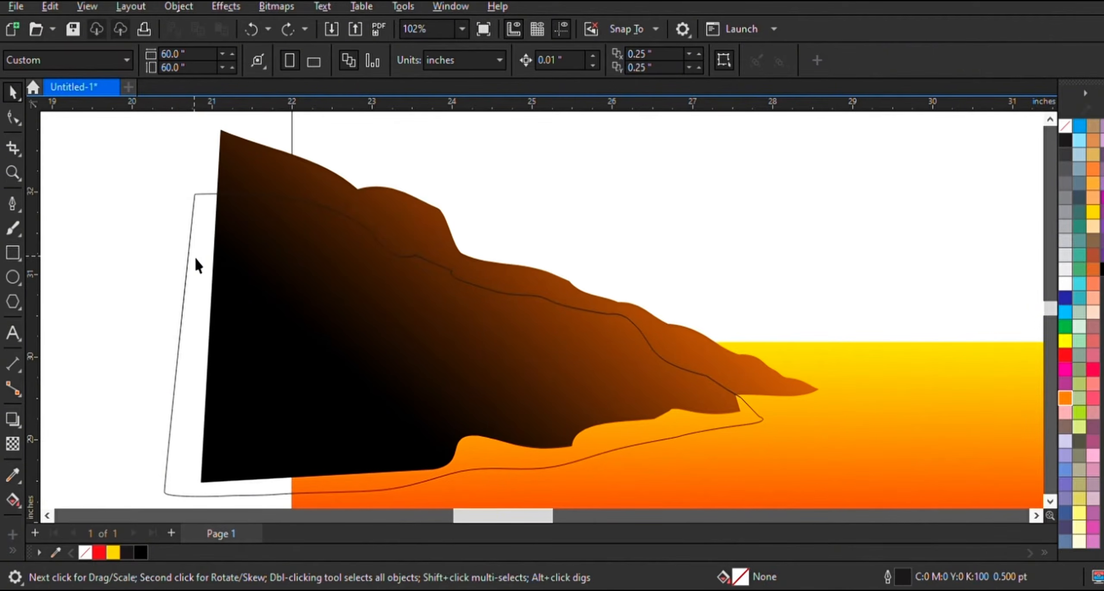
# - Give the second hill shape the same black-to-orange gradient fill as the first hillside and remove its outline
pyautogui.click(193, 256)
pyautogui.click(411, 242)
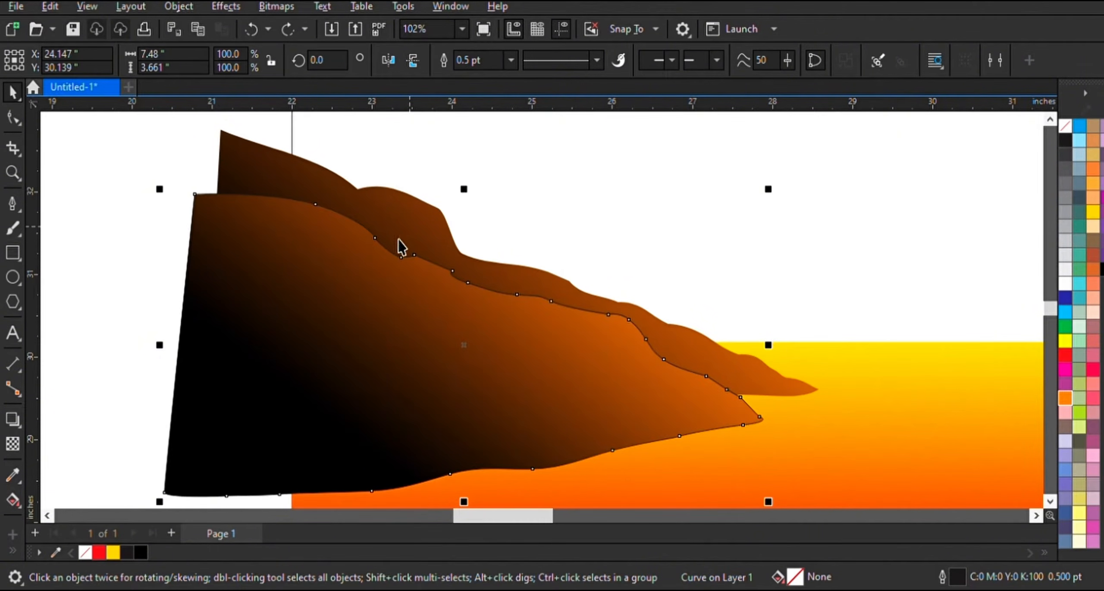
pyautogui.rightClick(1064, 129)
pyautogui.scroll(-3, 106, 316)
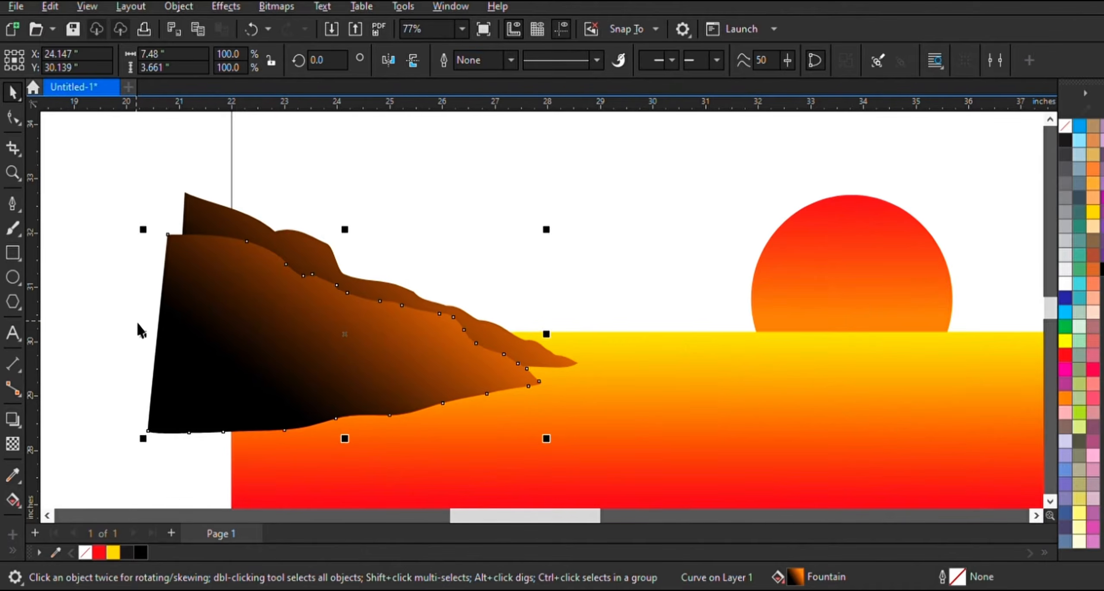
# - Apply a fountain transparency to the second hill, running diagonally from its middle up beyond its upper slope
pyautogui.click(137, 323)
pyautogui.click(318, 343)
pyautogui.scroll(1, 319, 343)
pyautogui.click(13, 444)
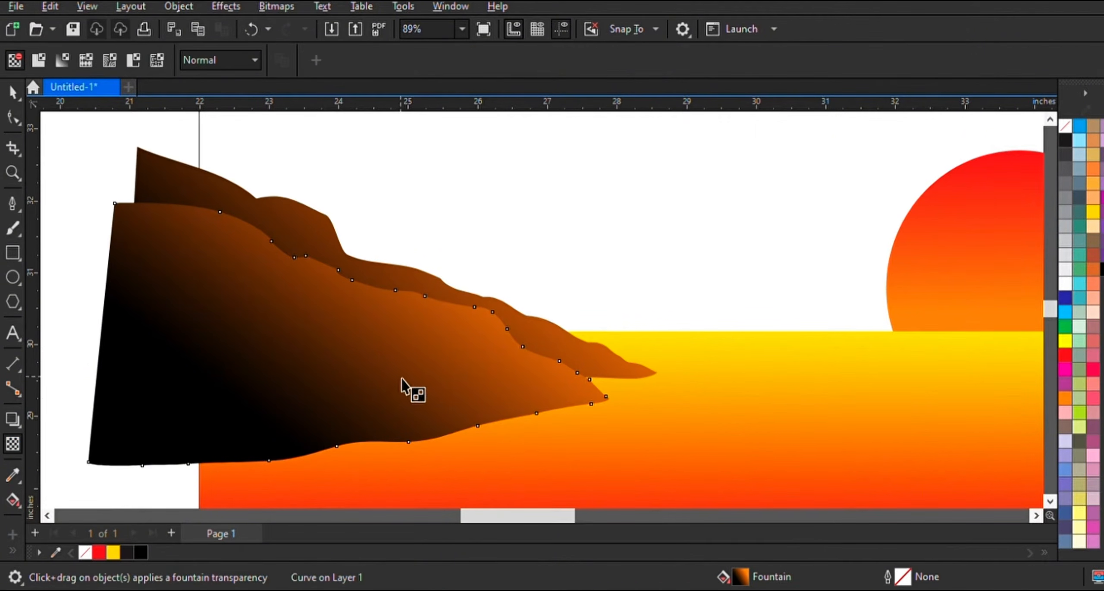
pyautogui.moveTo(418, 342); pyautogui.dragTo(509, 222)
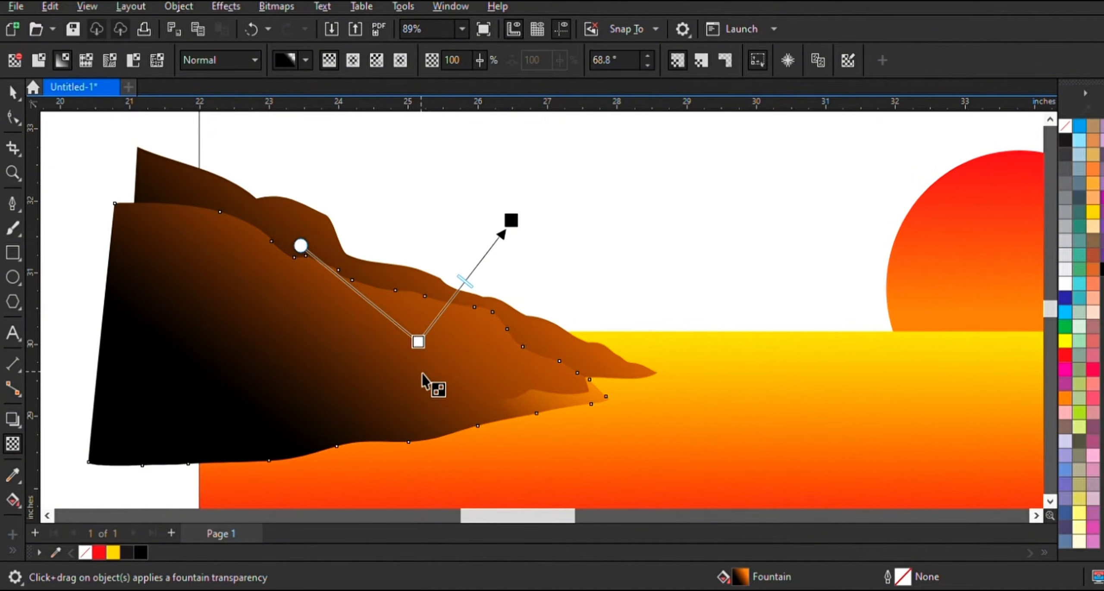
# - PowerClip the second hill inside the first hillside shape and deselect it
pyautogui.click(12, 92)
pyautogui.press('Escape')
pyautogui.scroll(-1, 123, 246)
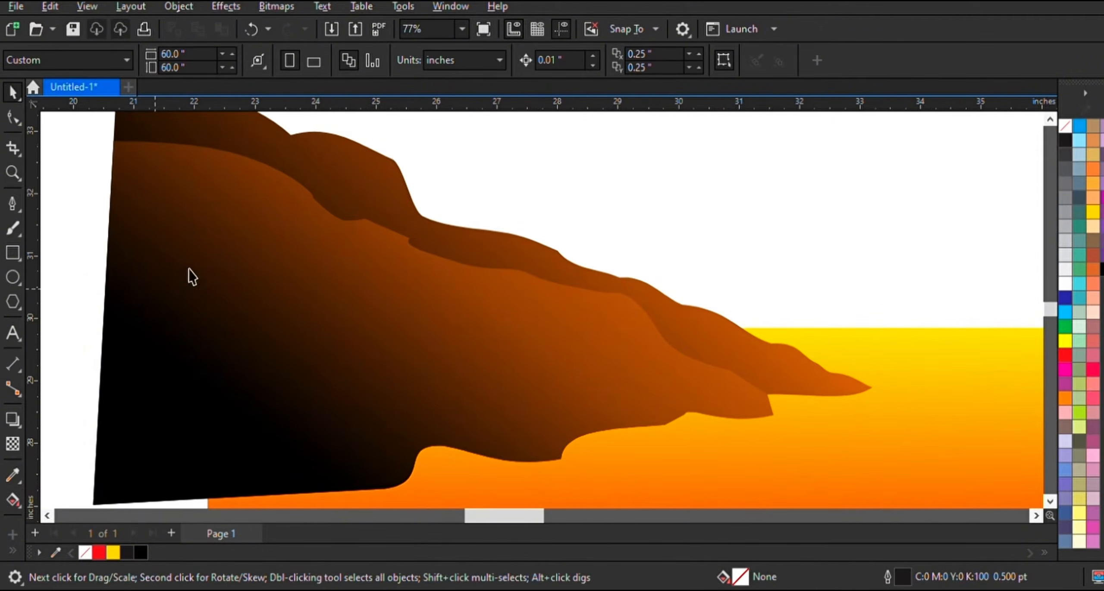
# - Open the PowerClip contents for editing and smooth the second hill's upper contour by moving one node and deleting the notch node
pyautogui.click(330, 247)
pyautogui.click(66, 126)
pyautogui.click(13, 117)
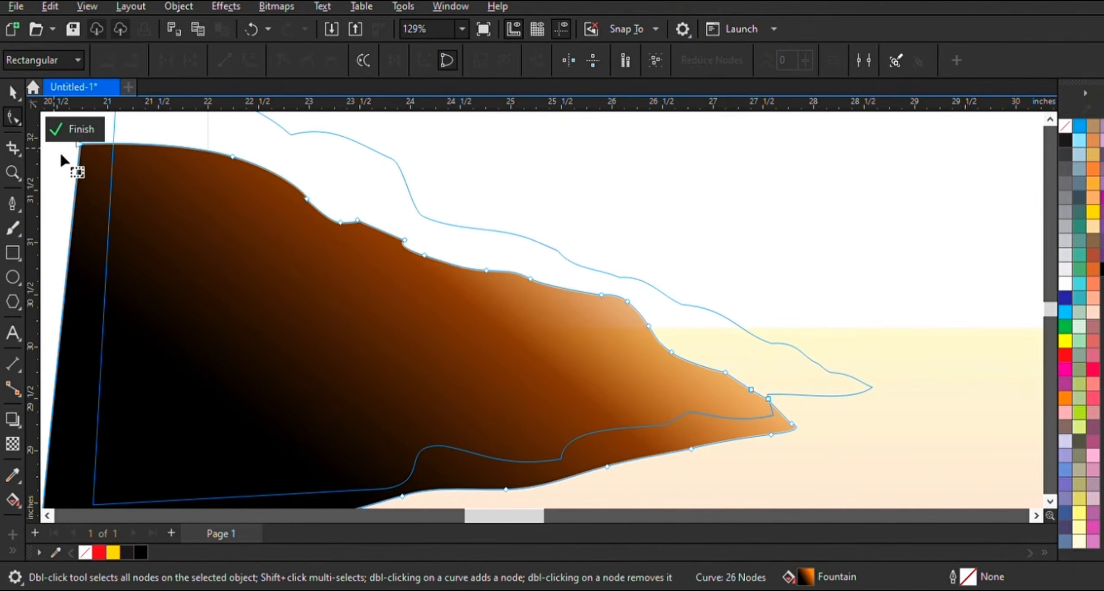
pyautogui.scroll(3, 367, 242)
pyautogui.moveTo(311, 189); pyautogui.dragTo(344, 201)
pyautogui.doubleClick(418, 235)
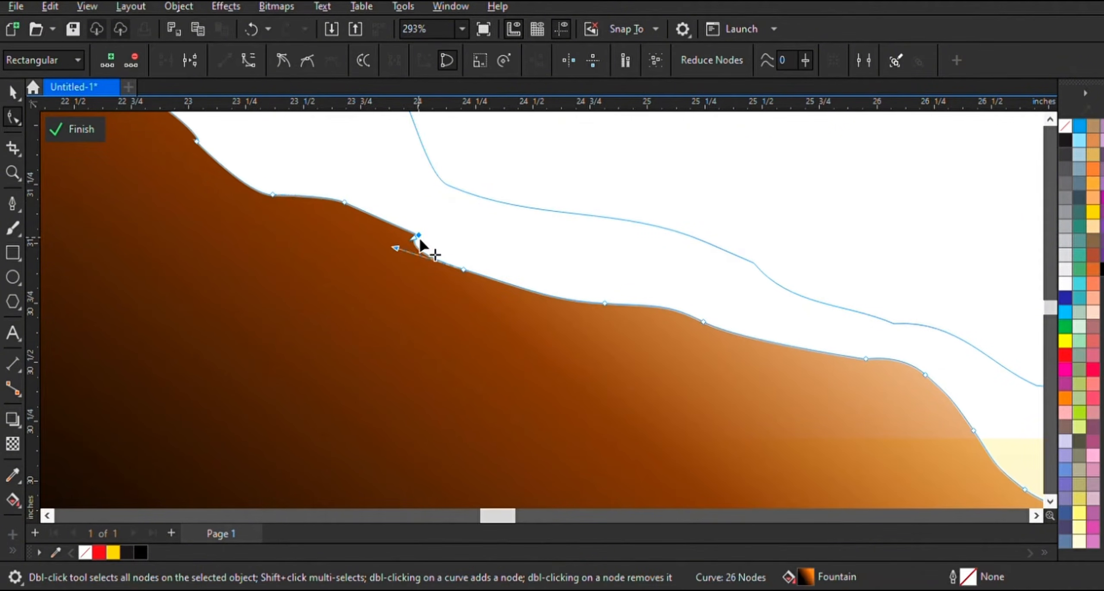
pyautogui.scroll(-6, 460, 272)
pyautogui.press('space')
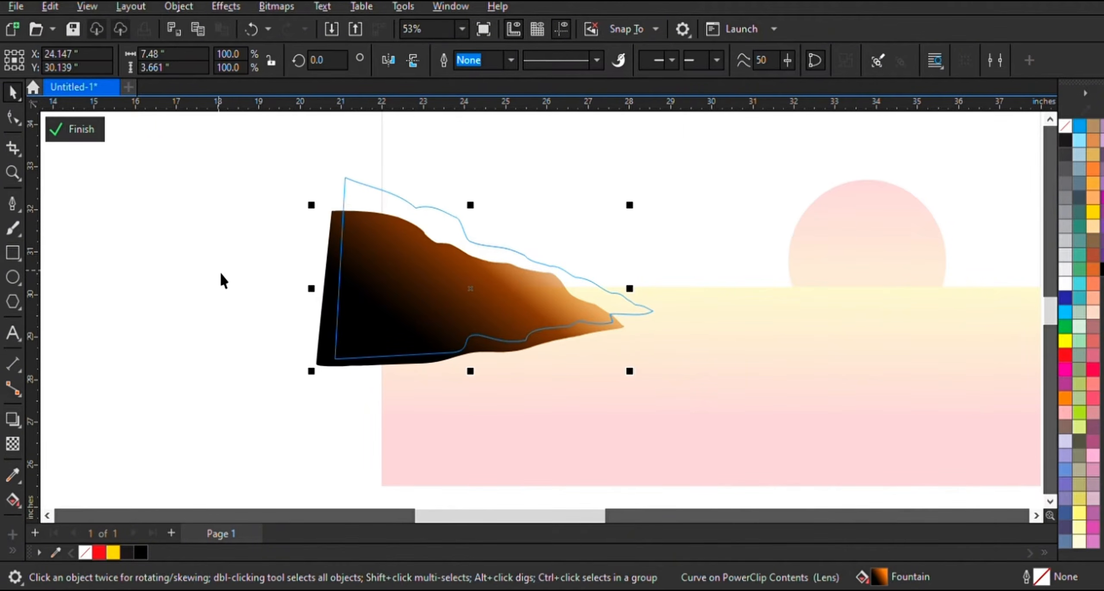
# - Change the light end of the second hill's gradient to a pale orange-brown and finish editing the PowerClip contents
pyautogui.click(16, 508)
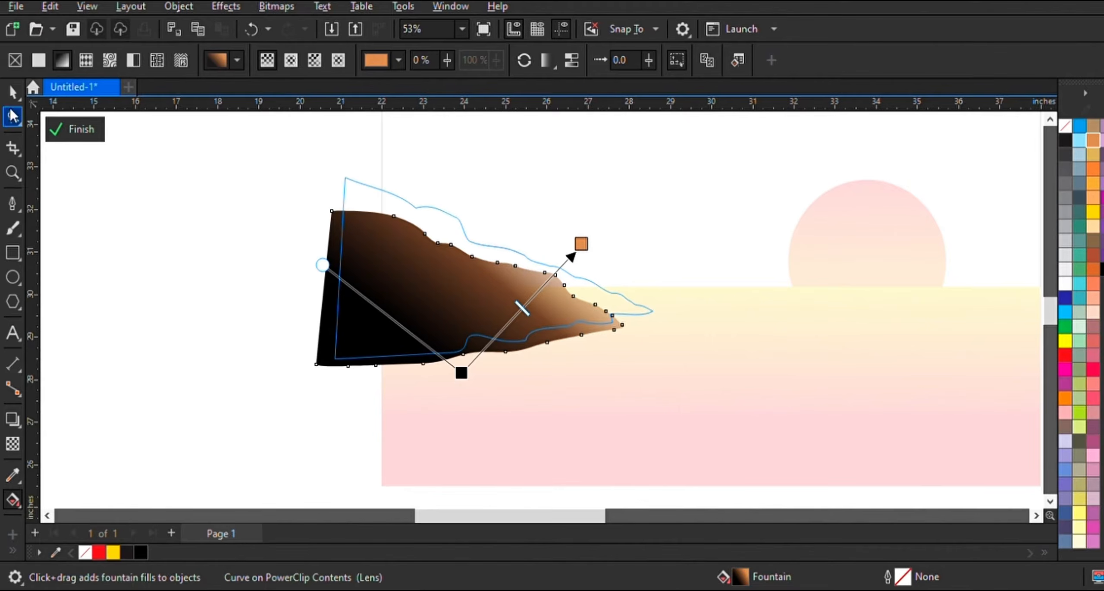
pyautogui.click(13, 92)
pyautogui.keyDown('ctrl'); pyautogui.click(149, 251); pyautogui.keyUp('ctrl')
pyautogui.click(183, 264)
pyautogui.scroll(-1, 252, 255)
pyautogui.scroll(1, 252, 255)
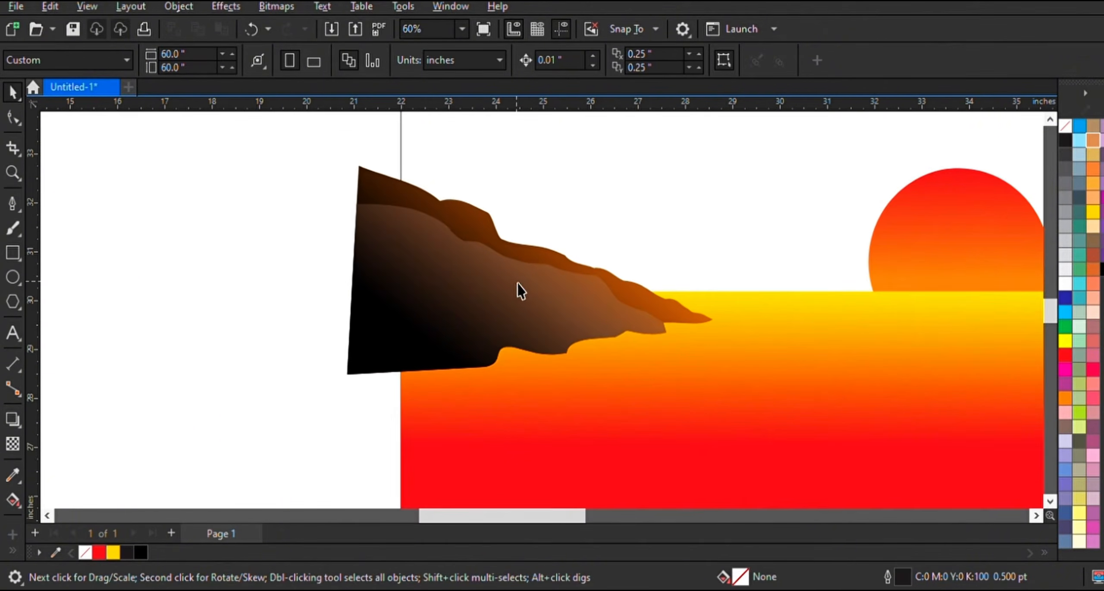
pyautogui.click(518, 285)
pyautogui.click(218, 314)
# - Draw a curved upper contour for a third hill with the Pen tool, from the hillside's lower edge up past its vertical side
pyautogui.scroll(3, 493, 323)
pyautogui.click(1050, 499)
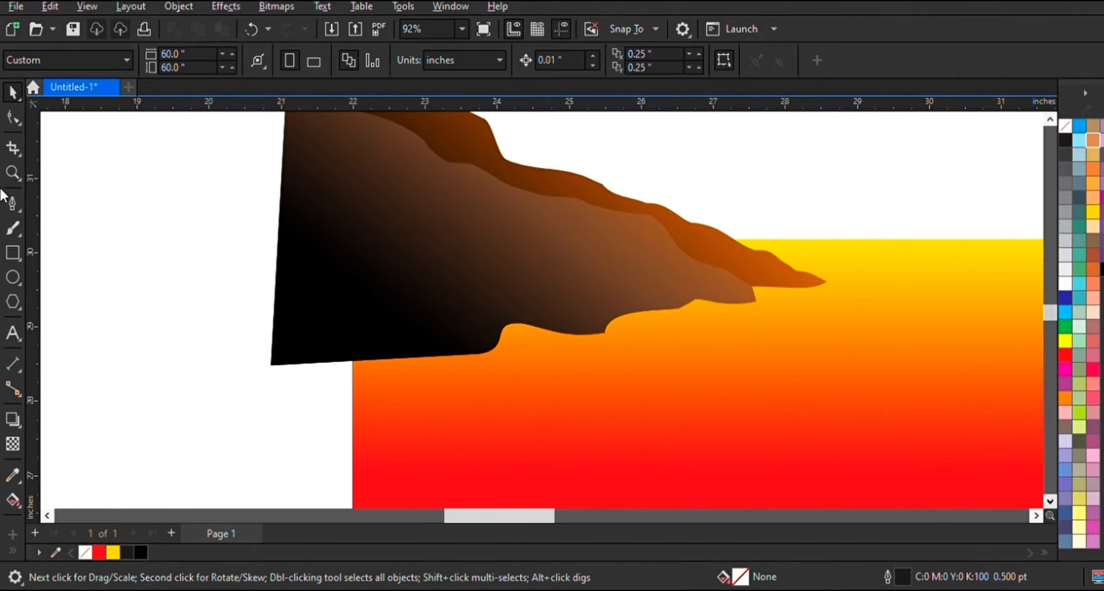
pyautogui.scroll(1, 596, 290)
pyautogui.moveTo(602, 341); pyautogui.dragTo(598, 327)
pyautogui.moveTo(580, 300); pyautogui.dragTo(522, 253)
pyautogui.moveTo(508, 238); pyautogui.dragTo(494, 229)
pyautogui.moveTo(474, 218); pyautogui.dragTo(462, 212)
pyautogui.moveTo(446, 202); pyautogui.dragTo(395, 174)
pyautogui.moveTo(259, 171); pyautogui.dragTo(244, 166)
pyautogui.moveTo(218, 161); pyautogui.dragTo(199, 159)
pyautogui.moveTo(187, 160); pyautogui.dragTo(177, 161)
pyautogui.click(164, 163)
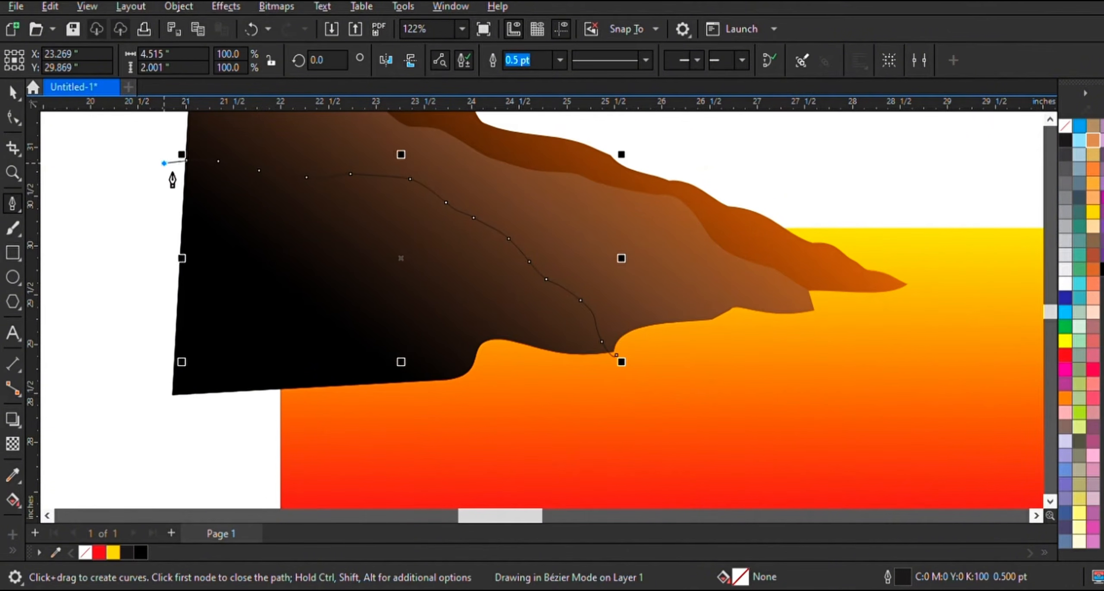
# - Close the third hill's outline beneath the hillside, forming a shape about 4.8 by 2.5 inches
pyautogui.click(164, 405)
pyautogui.moveTo(567, 392); pyautogui.dragTo(574, 390)
pyautogui.click(12, 92)
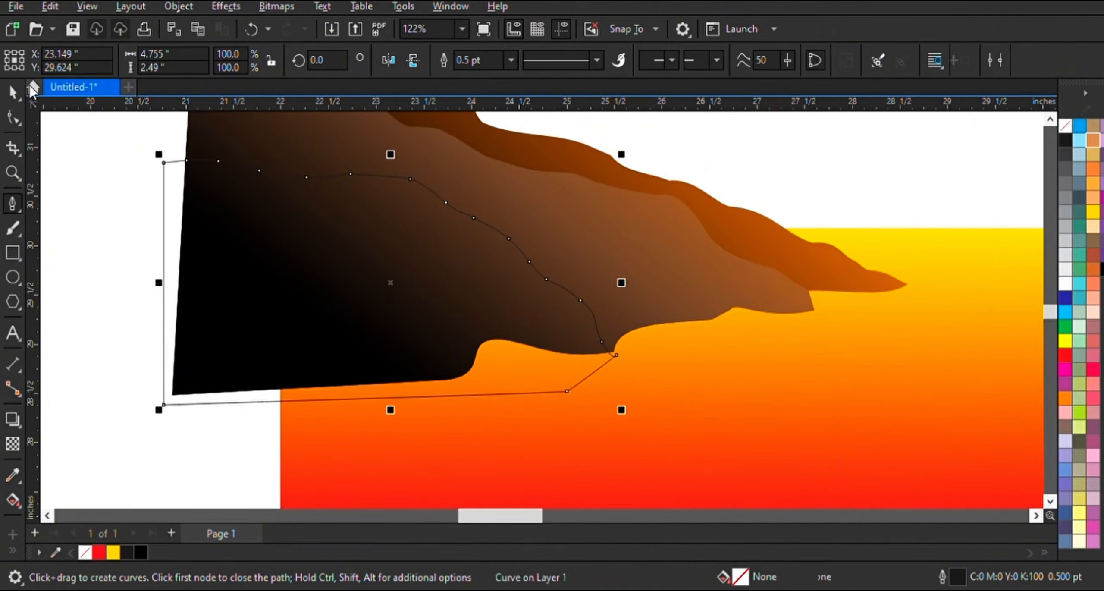
# - Fill the third hill with a diagonal gradient from black at the base to golden yellow at the top, without an outline
pyautogui.click(140, 553)
pyautogui.click(12, 500)
pyautogui.moveTo(400, 419); pyautogui.dragTo(498, 196)
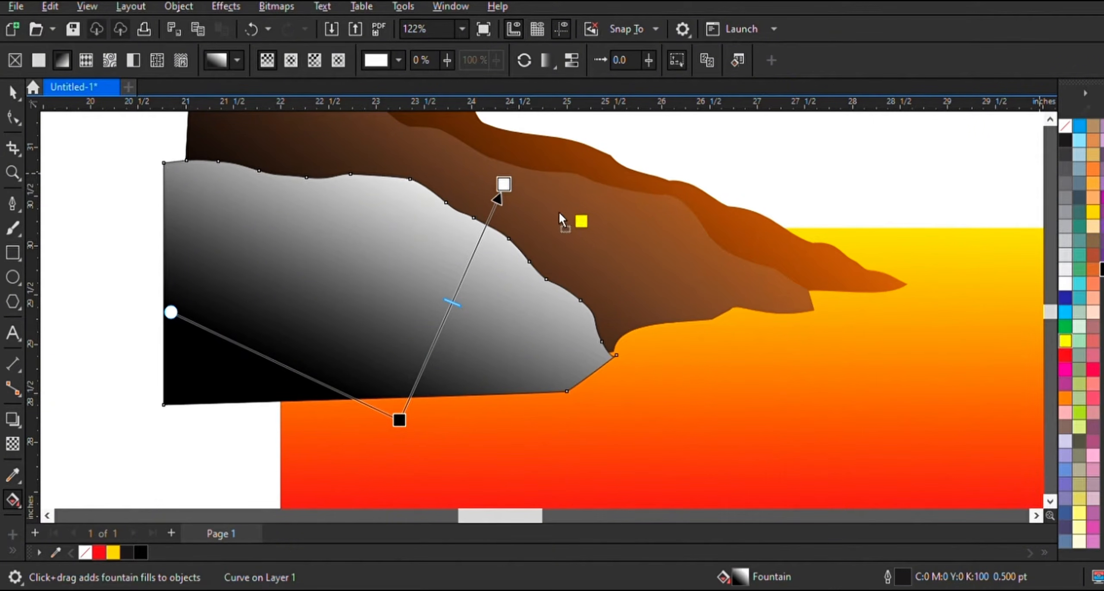
pyautogui.moveTo(561, 220); pyautogui.dragTo(504, 184)
pyautogui.press('space')
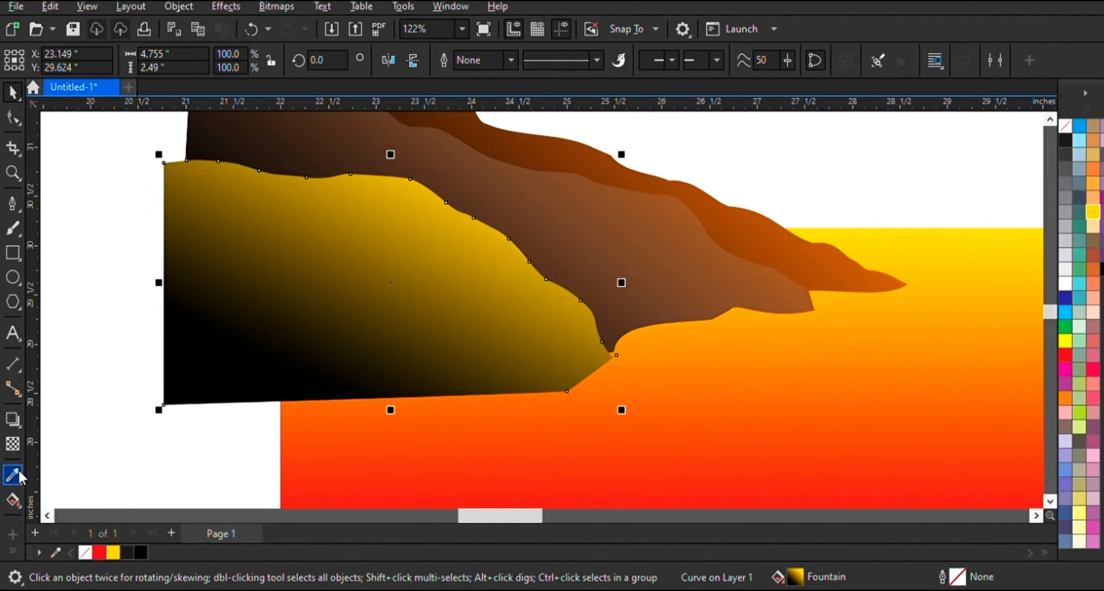
# - Apply a fountain transparency to the third hill and move the black end of its gradient up closer to the yellow end
pyautogui.click(13, 443)
pyautogui.moveTo(419, 332); pyautogui.dragTo(397, 341)
pyautogui.click(13, 500)
pyautogui.moveTo(399, 421); pyautogui.dragTo(395, 353)
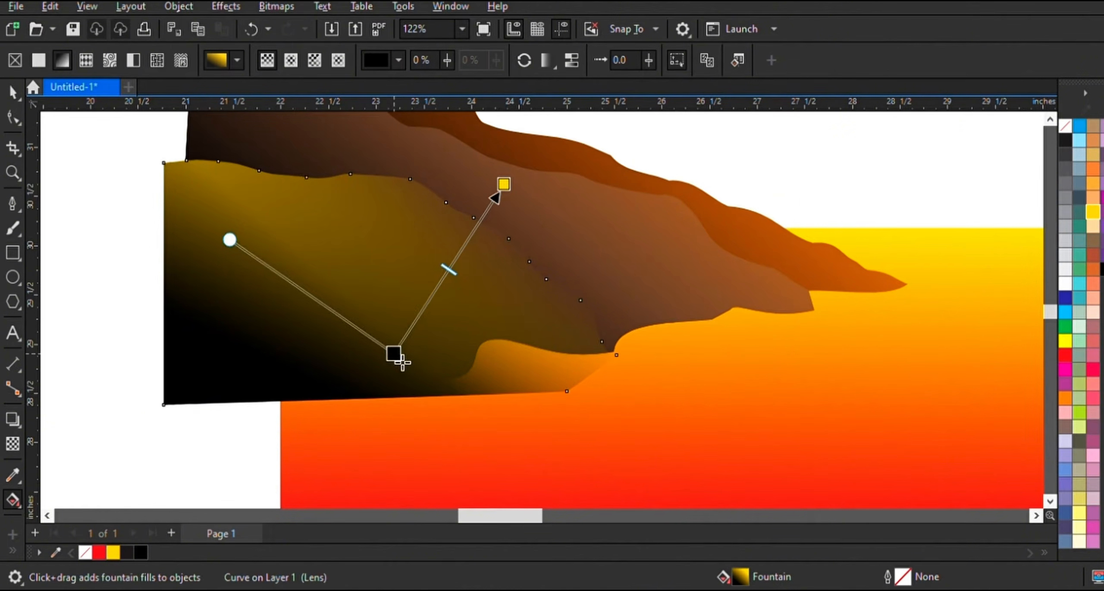
# - Shift the third hill's gradient midpoint toward the yellow end and move its black end outward, darkening most of the shape
pyautogui.moveTo(448, 264); pyautogui.dragTo(476, 227)
pyautogui.moveTo(394, 352); pyautogui.dragTo(358, 351)
pyautogui.click(13, 93)
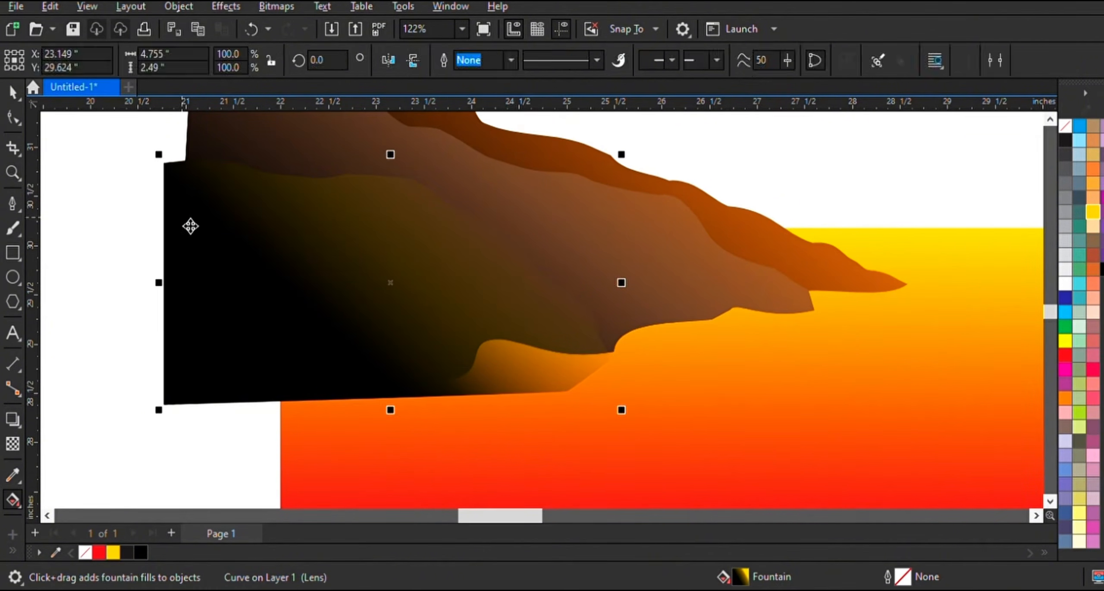
# - Place the third hill inside the hillside shape so that its overhanging parts are clipped to the hillside's outline
pyautogui.scroll(-3, 206, 226)
pyautogui.click(165, 243)
pyautogui.scroll(-1, 198, 231)
pyautogui.click(1050, 119)
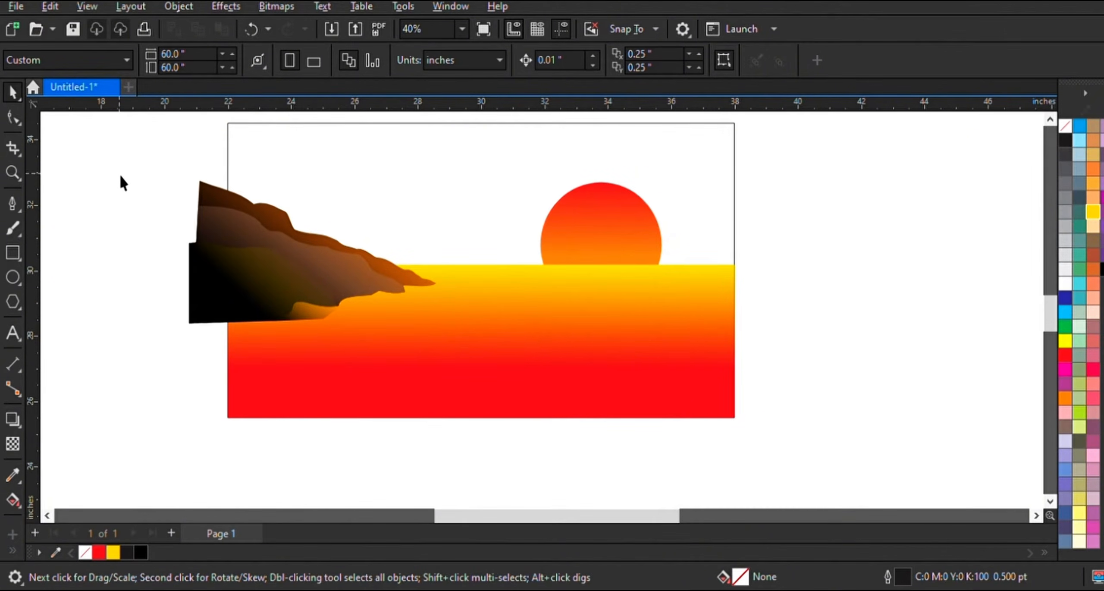
pyautogui.click(233, 272)
pyautogui.press('Delete')
# - Try to place the hillside inside the rectangular frame around the scene with PowerClip
pyautogui.click(11, 174)
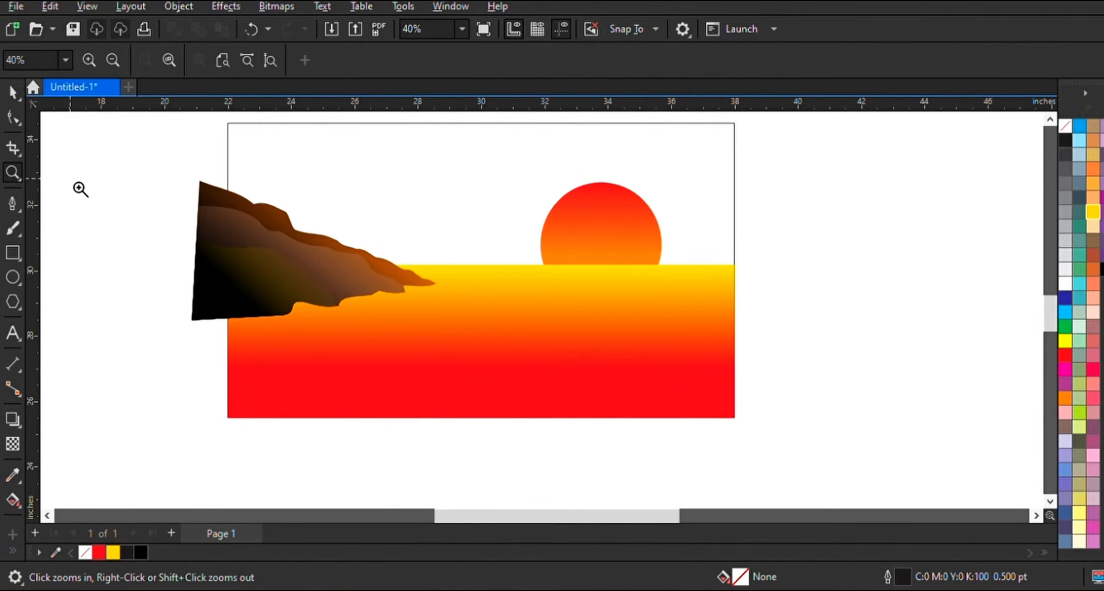
pyautogui.moveTo(830, 420); pyautogui.dragTo(830, 421)
pyautogui.press('space')
pyautogui.moveTo(131, 146); pyautogui.dragTo(621, 458)
pyautogui.hotkey('alt', 'j')
pyautogui.press('w')
pyautogui.press('p')
pyautogui.click(589, 252)
pyautogui.click(141, 327)
pyautogui.scroll(-1, 178, 296)
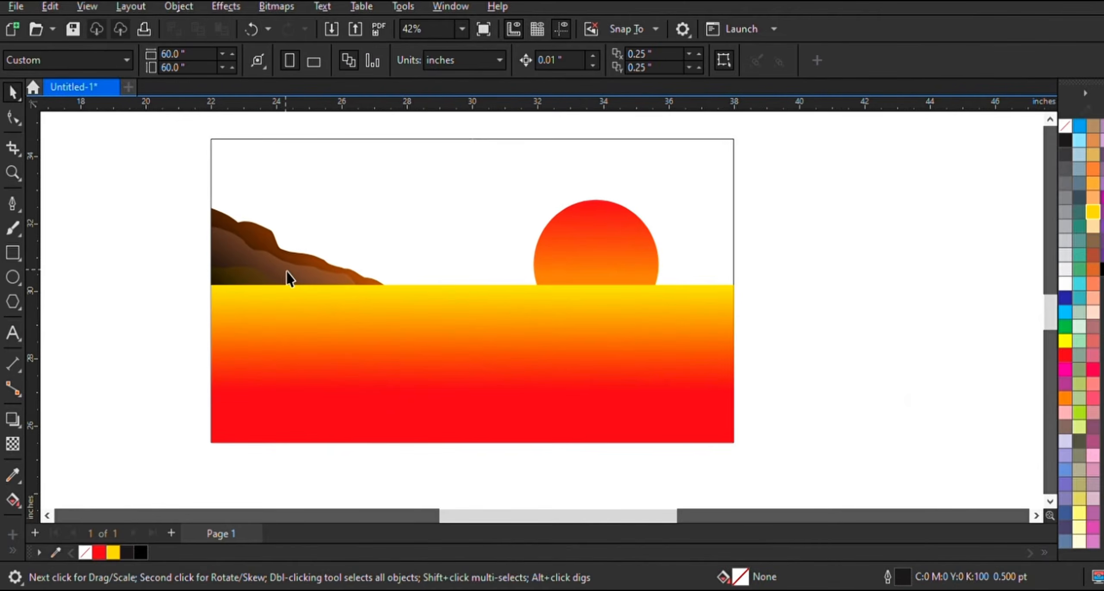
# - Undo placing the hillside inside the frame
pyautogui.click(286, 273)
pyautogui.click(330, 335)
pyautogui.click(275, 270)
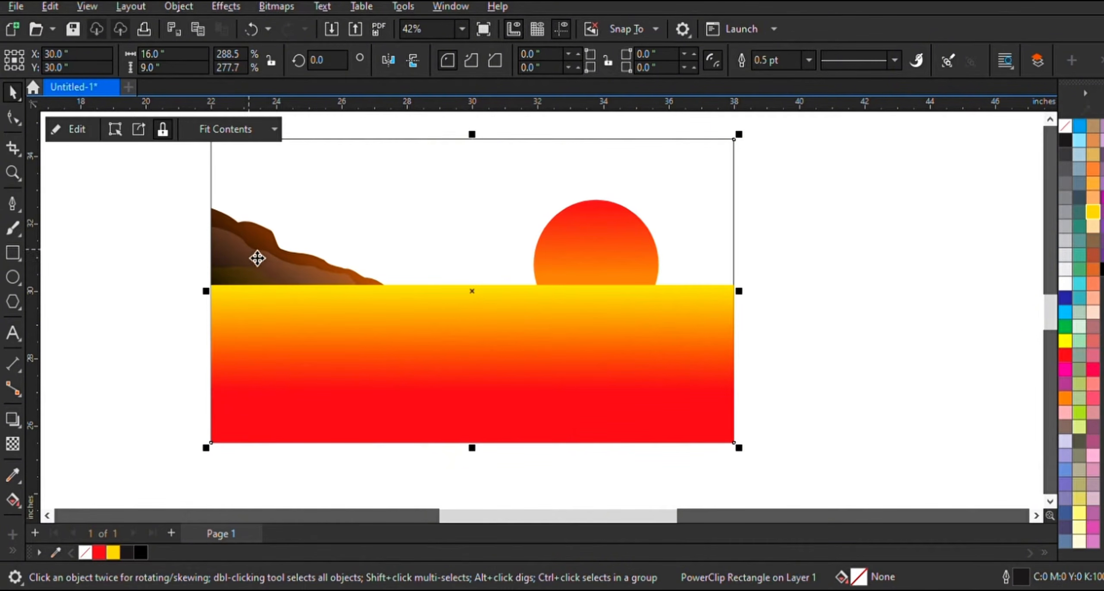
pyautogui.hotkey('ctrl', 'z')
# - Draw a rectangle about 8.5 inches tall over the hillside's overhang and fit its inner edge to the frame's left edge
pyautogui.click(13, 252)
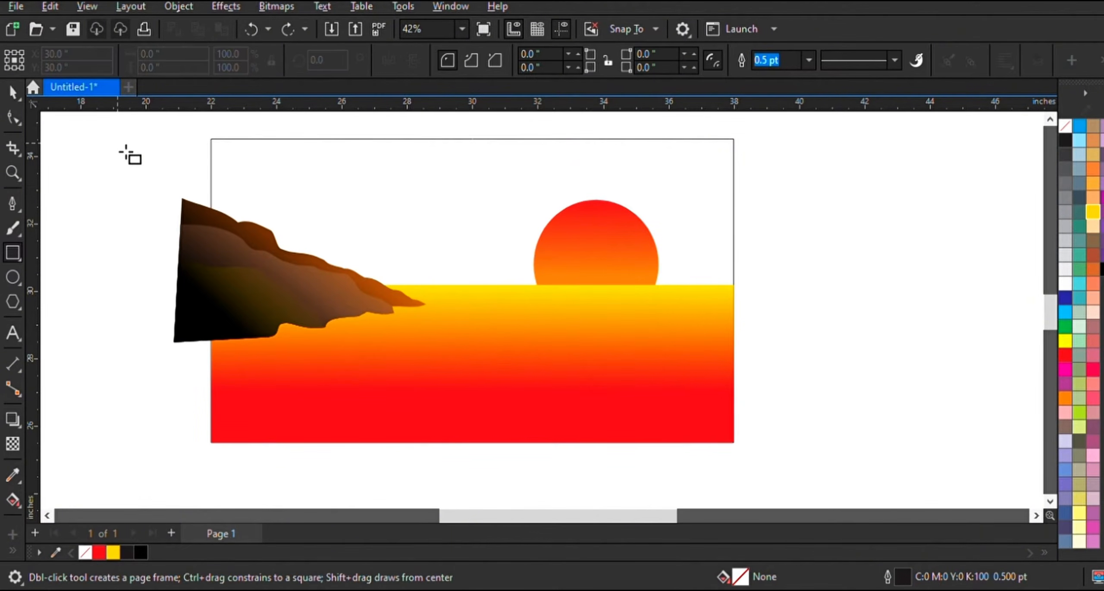
pyautogui.moveTo(115, 142); pyautogui.dragTo(244, 429)
pyautogui.click(13, 92)
pyautogui.keyDown('shift'); pyautogui.click(379, 204); pyautogui.keyUp('shift')
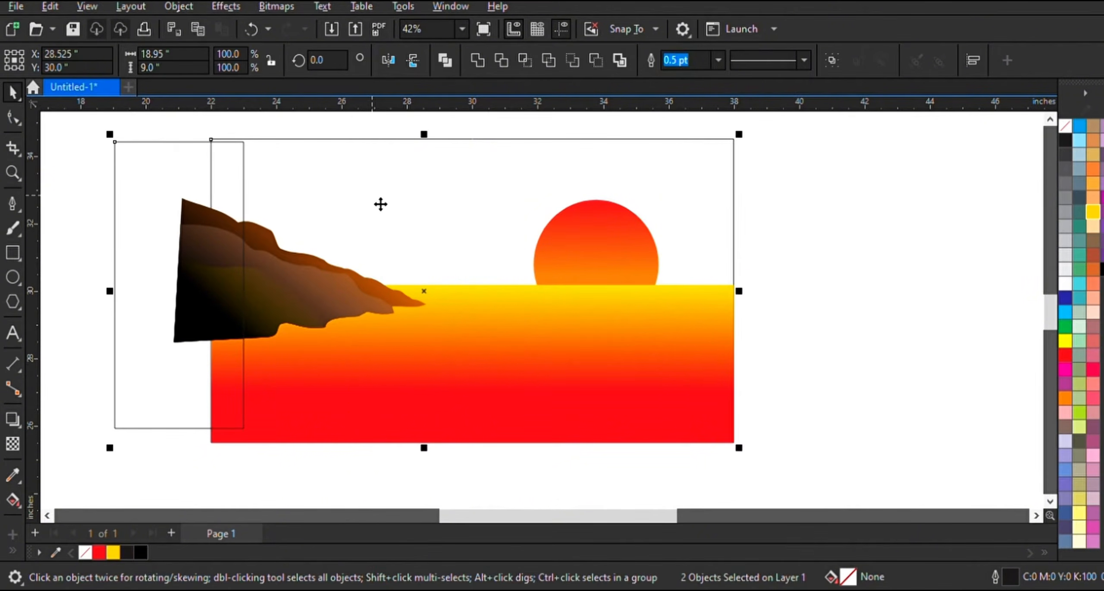
pyautogui.press('l')
pyautogui.press('Escape')
pyautogui.click(340, 288)
pyautogui.moveTo(117, 291)
pyautogui.mouseDown()
pyautogui.moveTo(339, 290)
pyautogui.moveTo(125, 298)
pyautogui.mouseUp()
# - Trim the hillside with the rectangle along the frame's left edge and delete the rectangle
pyautogui.keyDown('shift'); pyautogui.click(271, 242); pyautogui.keyUp('shift')
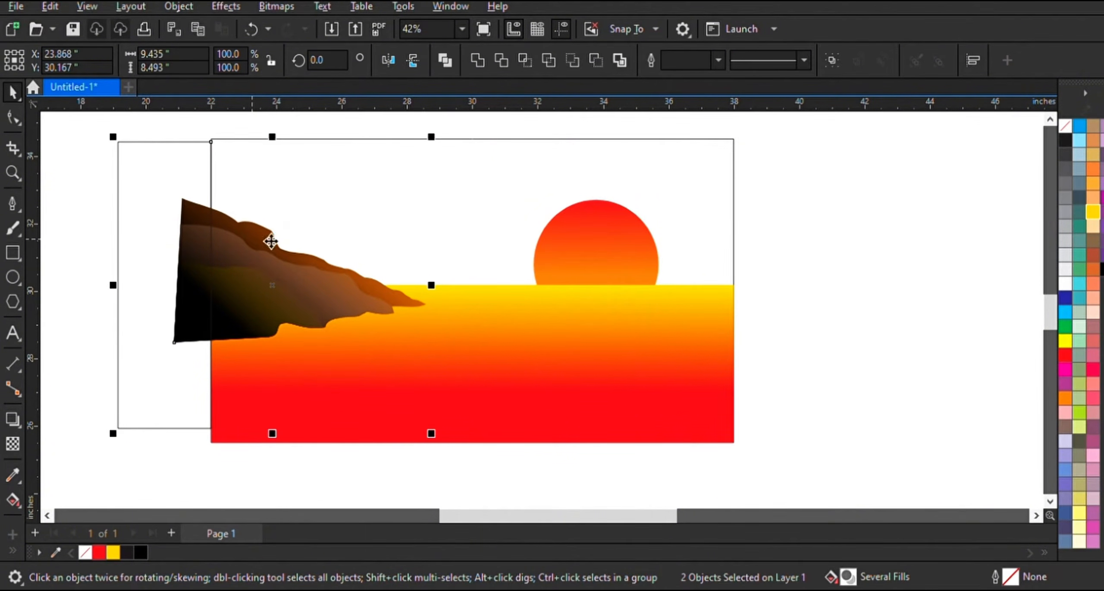
pyautogui.click(499, 62)
pyautogui.click(163, 200)
pyautogui.press('Delete')
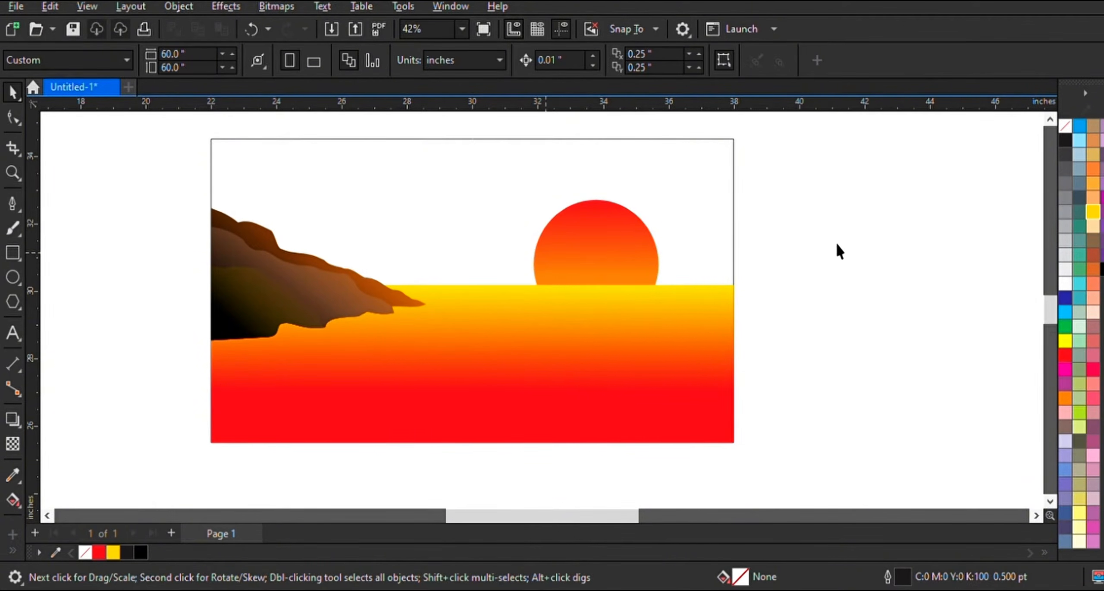
pyautogui.scroll(1, 839, 252)
pyautogui.click(13, 173)
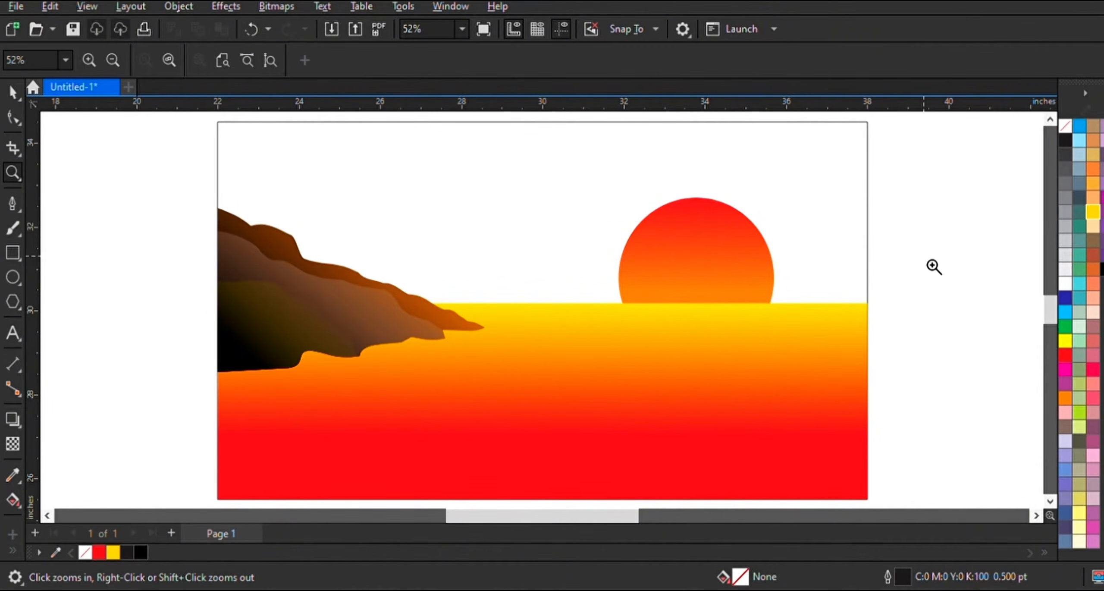
pyautogui.click(13, 92)
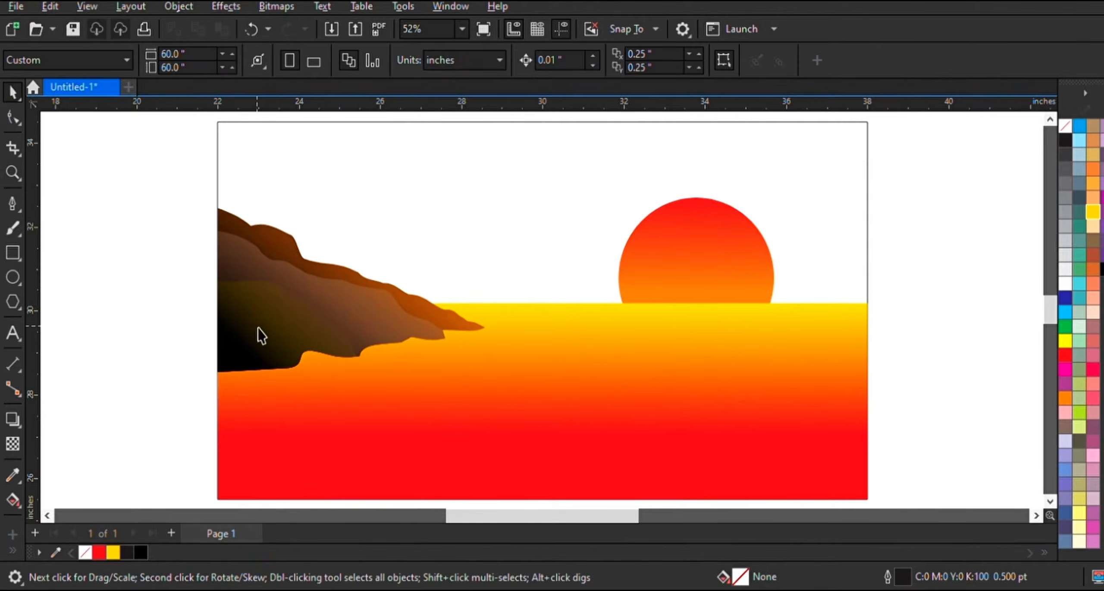
pyautogui.click(265, 334)
pyautogui.click(124, 298)
# - Draw a curved contour above the hillside with the Pen tool, from outside the frame down to a tip beyond the hillside's right end
pyautogui.click(12, 202)
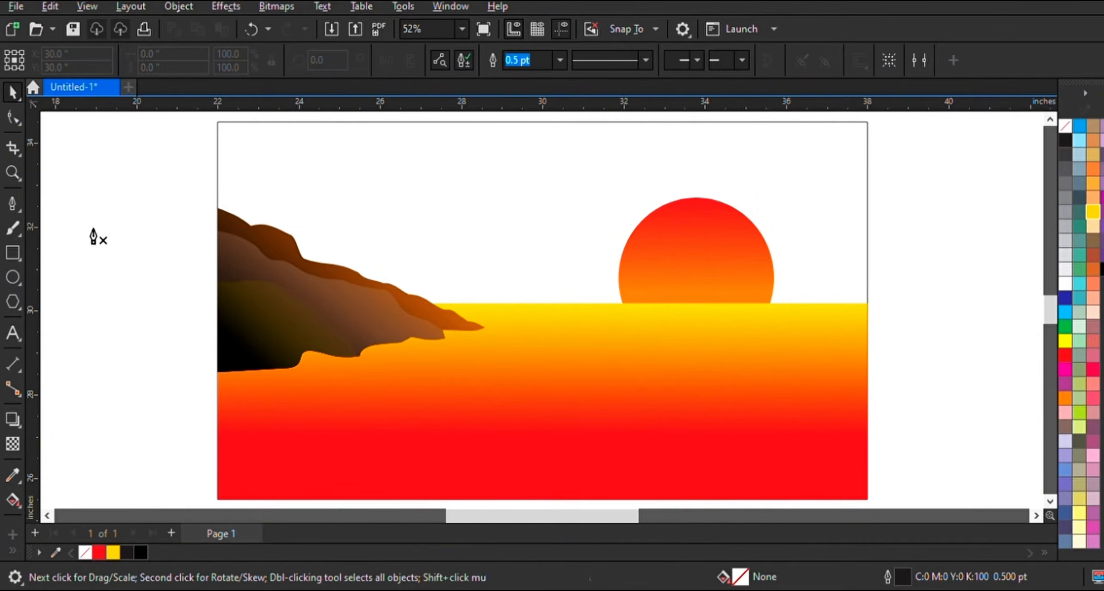
pyautogui.scroll(1, 206, 209)
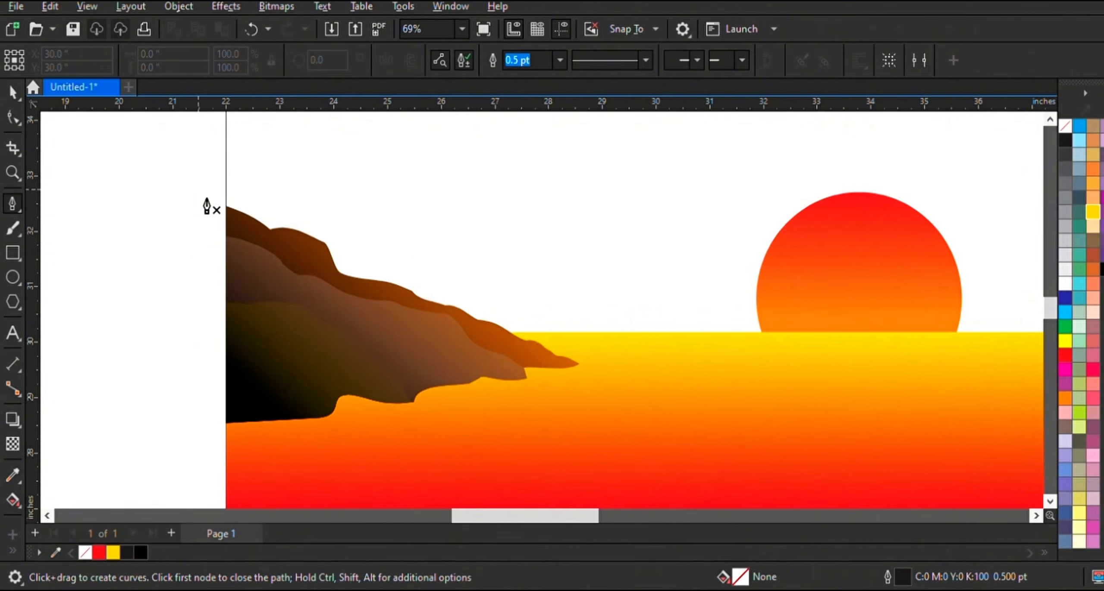
pyautogui.click(267, 196)
pyautogui.click(347, 225)
pyautogui.click(394, 270)
pyautogui.click(472, 296)
pyautogui.click(587, 351)
pyautogui.click(619, 368)
# - Continue the contour beneath the hillside and close it outside the frame, forming a shape about 8.0 by 4.7 inches
pyautogui.click(468, 406)
pyautogui.click(283, 434)
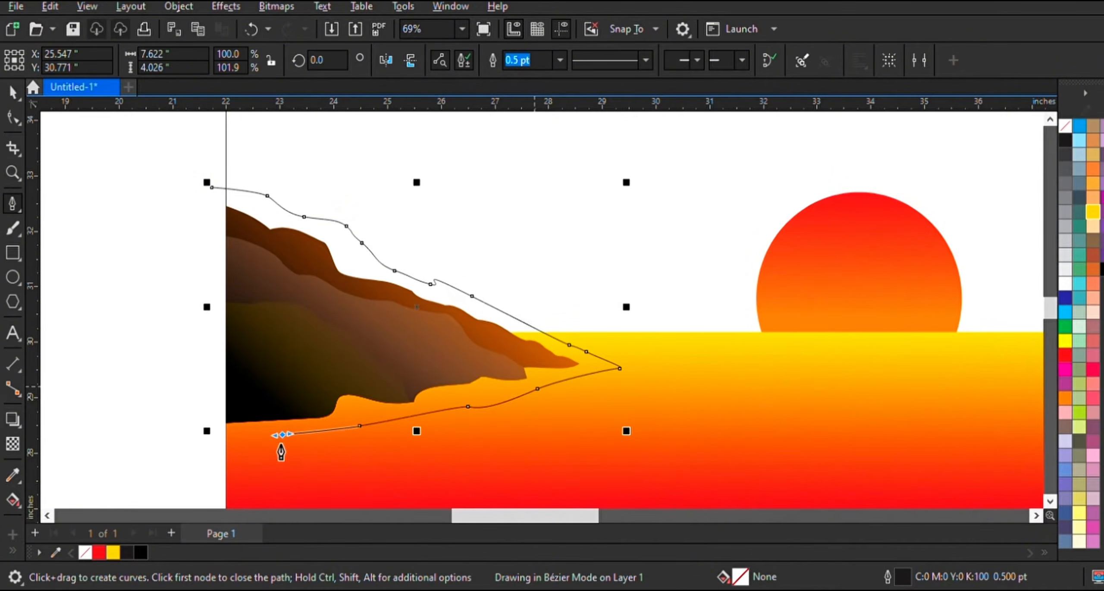
pyautogui.click(218, 443)
pyautogui.click(197, 449)
pyautogui.click(193, 254)
pyautogui.click(212, 187)
pyautogui.press('space')
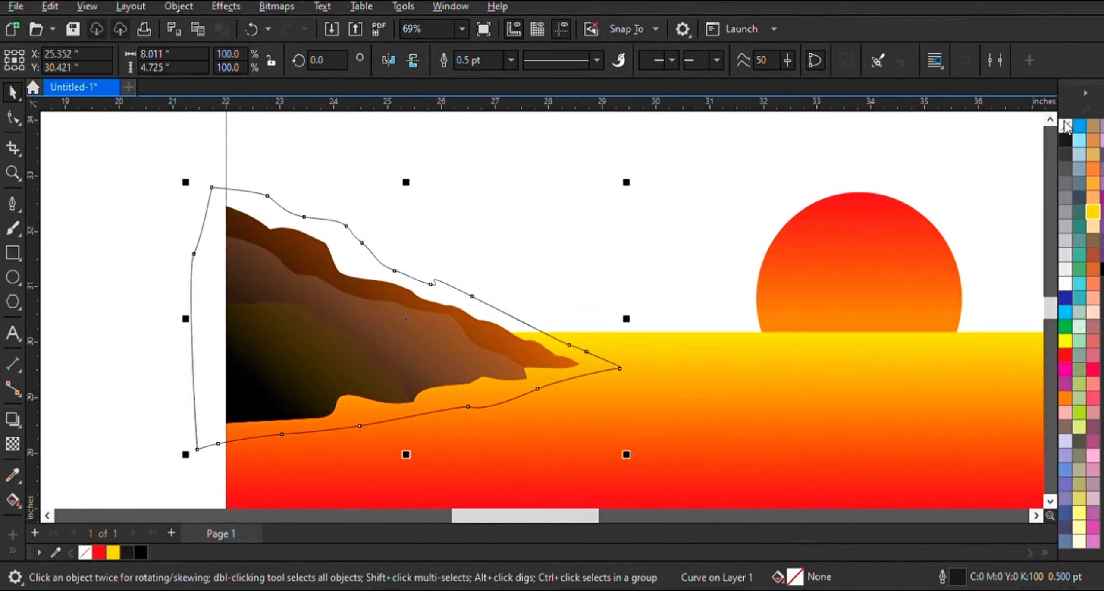
# - Fill the new shape covering the hillside with solid purple (C:40 M:100 Y:0 K:0)
pyautogui.click(1102, 198)
pyautogui.click(1102, 269)
pyautogui.hotkey('ctrl', 'z')
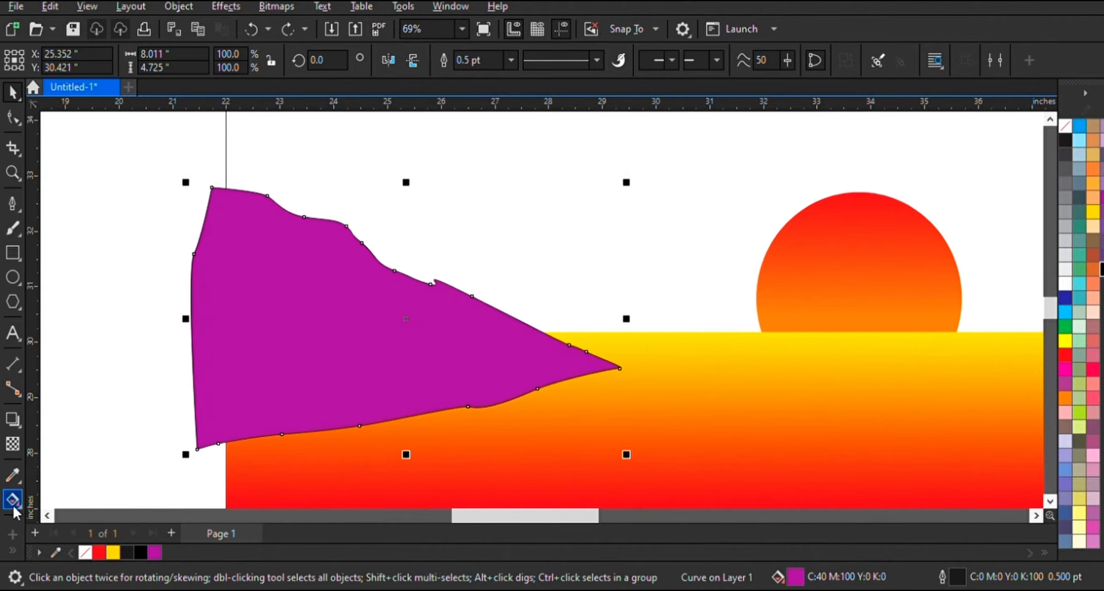
# - Apply a diagonal fountain fill to the covering shape, from black near the base to purple at the upper right
pyautogui.click(13, 500)
pyautogui.moveTo(354, 388); pyautogui.dragTo(604, 211)
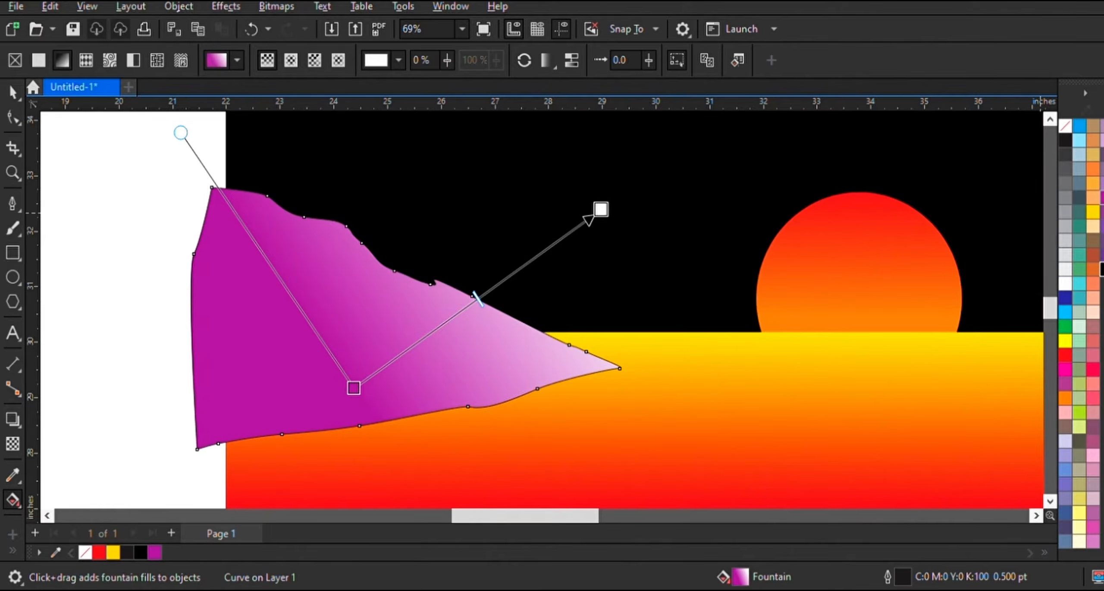
pyautogui.hotkey('ctrl', 'z')
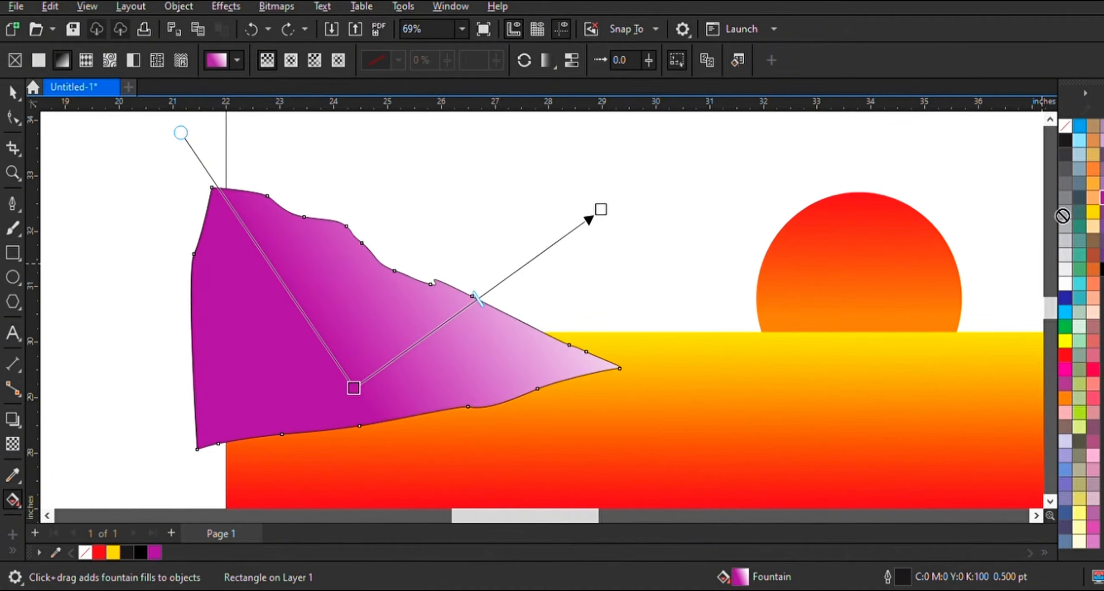
pyautogui.moveTo(604, 214); pyautogui.dragTo(601, 210)
pyautogui.moveTo(342, 396); pyautogui.dragTo(352, 387)
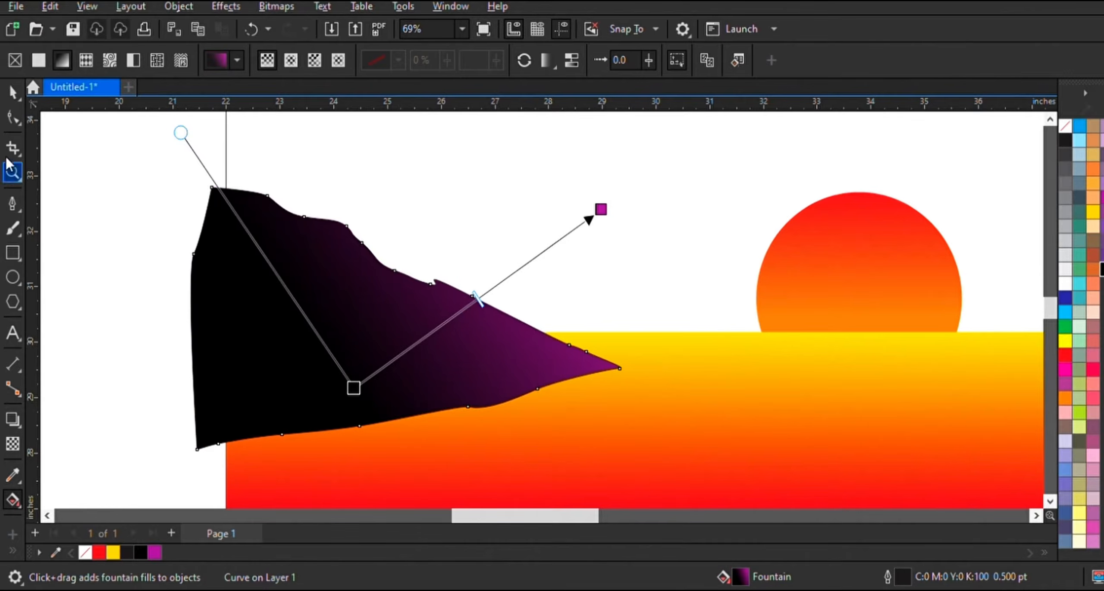
pyautogui.click(13, 92)
pyautogui.click(7, 499)
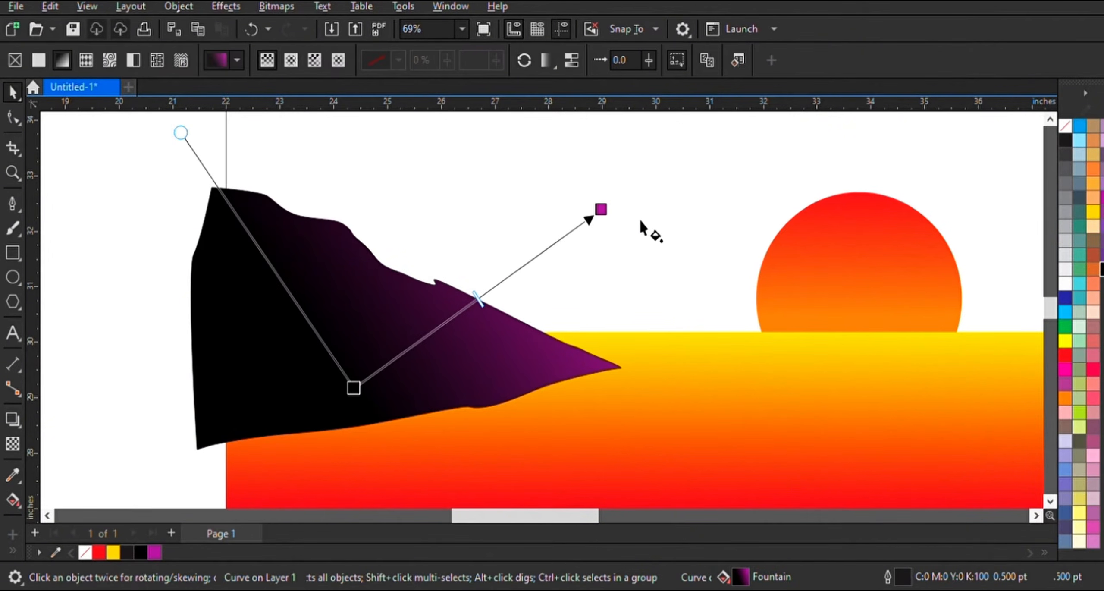
# - Shorten the covering shape's gradient by bringing the purple end closer, and shift the black end slightly down and left
pyautogui.moveTo(594, 205); pyautogui.dragTo(459, 230)
pyautogui.hotkey('ctrl', 'z')
pyautogui.moveTo(600, 210); pyautogui.dragTo(503, 235)
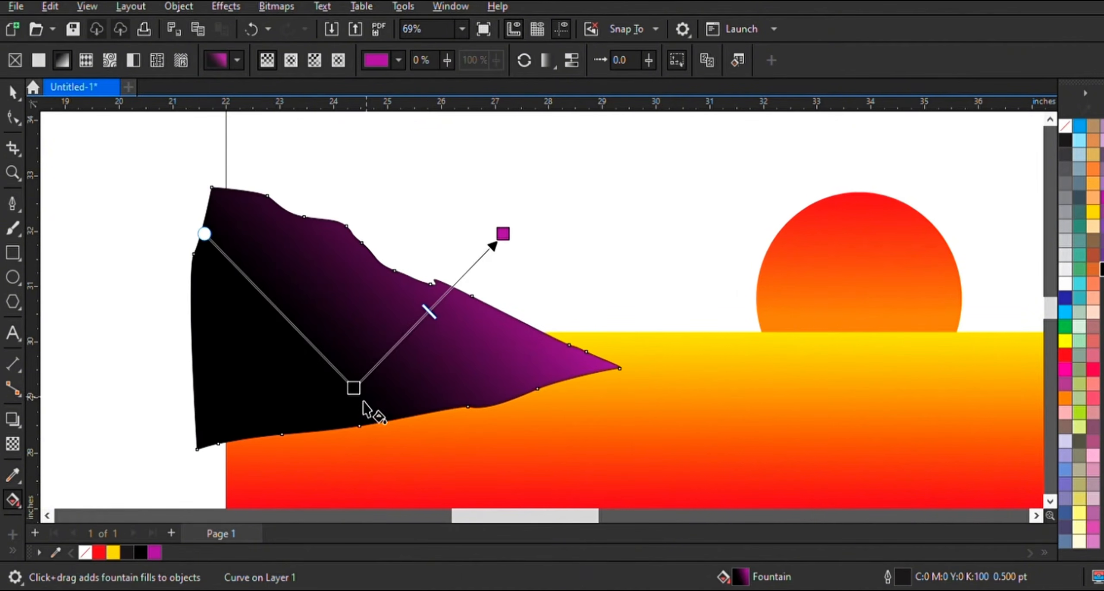
pyautogui.moveTo(346, 392); pyautogui.dragTo(290, 444)
pyautogui.hotkey('ctrl', 'z')
pyautogui.moveTo(505, 233)
pyautogui.mouseDown()
pyautogui.moveTo(518, 235)
pyautogui.moveTo(513, 224)
pyautogui.mouseUp()
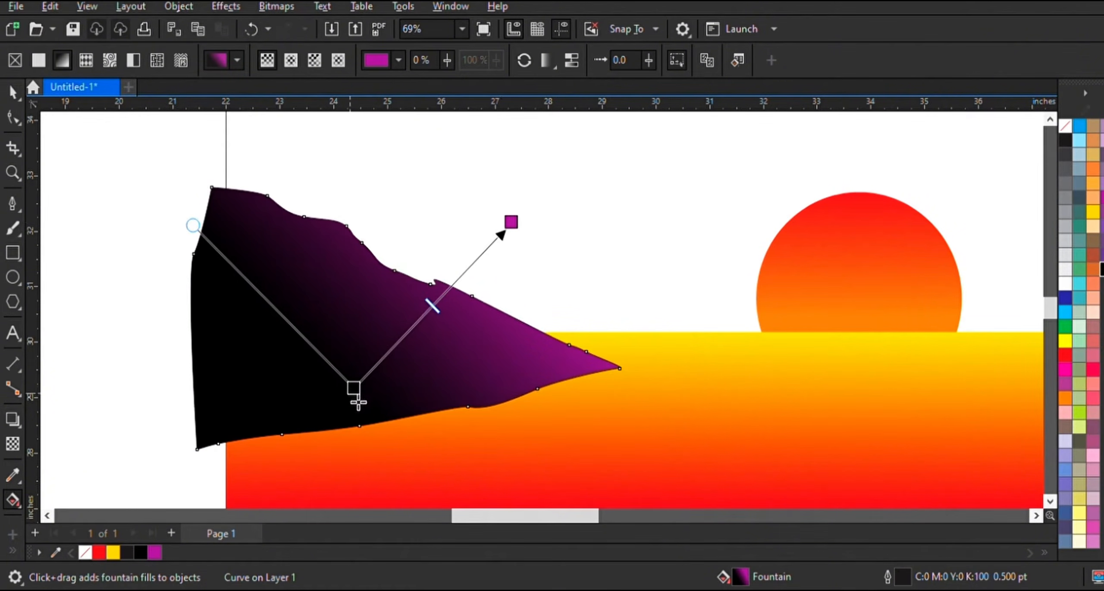
pyautogui.moveTo(348, 394)
pyautogui.mouseDown()
pyautogui.moveTo(316, 412)
pyautogui.moveTo(324, 405)
pyautogui.mouseUp()
pyautogui.hotkey('ctrl', 'z')
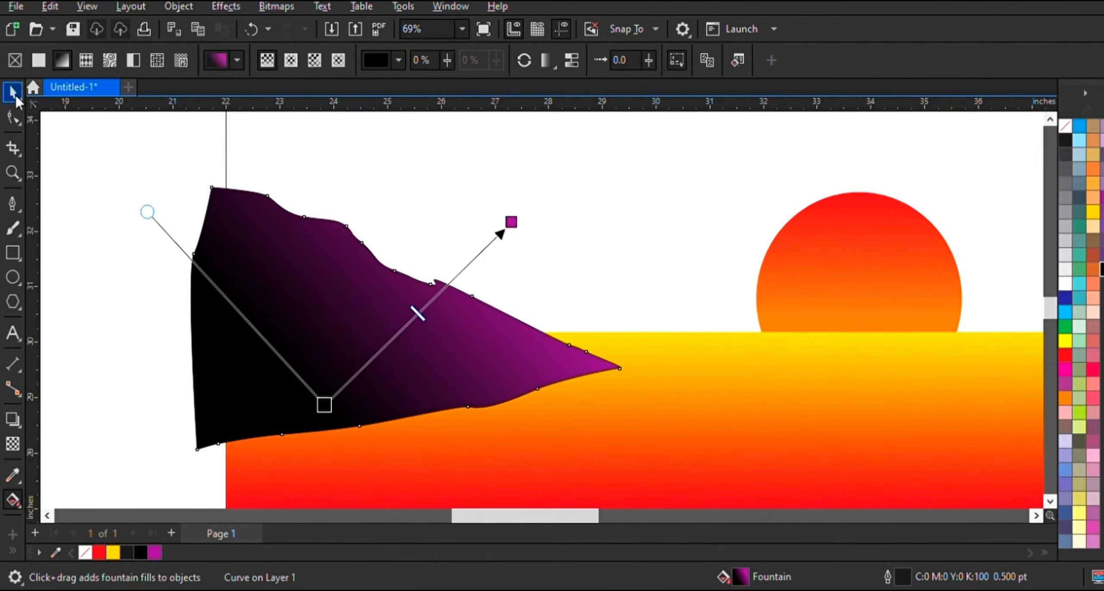
# - Cut the purple-black shape and paste it into the hillside's PowerClip contents
pyautogui.click(16, 96)
pyautogui.hotkey('ctrl', 'x')
pyautogui.doubleClick(348, 302)
pyautogui.hotkey('ctrl', 'v')
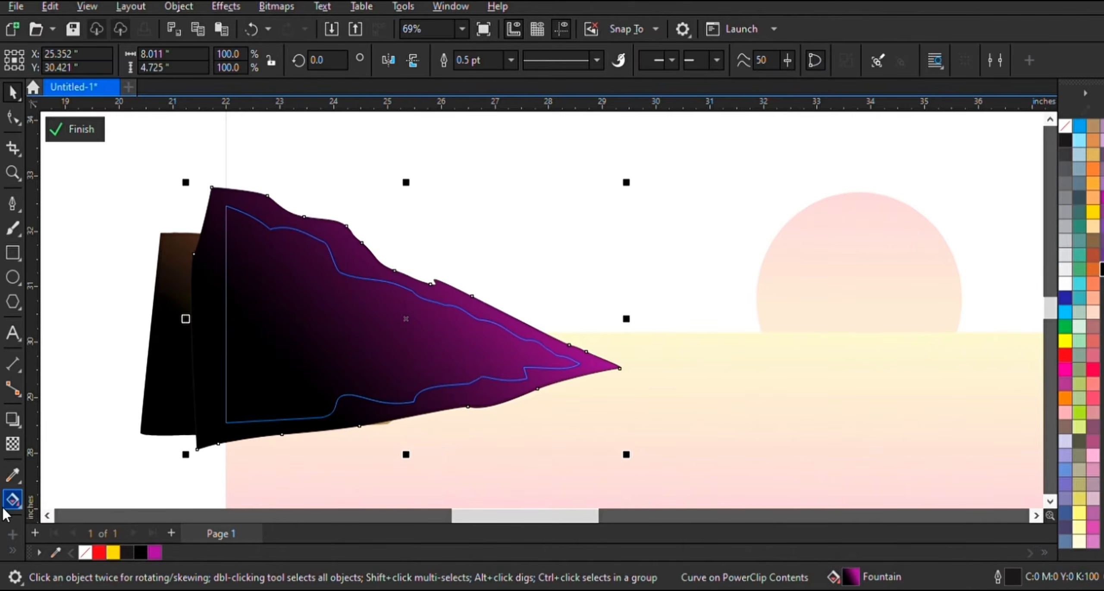
# - Give the purple-black overlay a fountain transparency with 32% at the start and 70% at the end, and finish editing the PowerClip
pyautogui.click(13, 446)
pyautogui.moveTo(264, 444); pyautogui.dragTo(296, 428)
pyautogui.moveTo(452, 292); pyautogui.dragTo(525, 353)
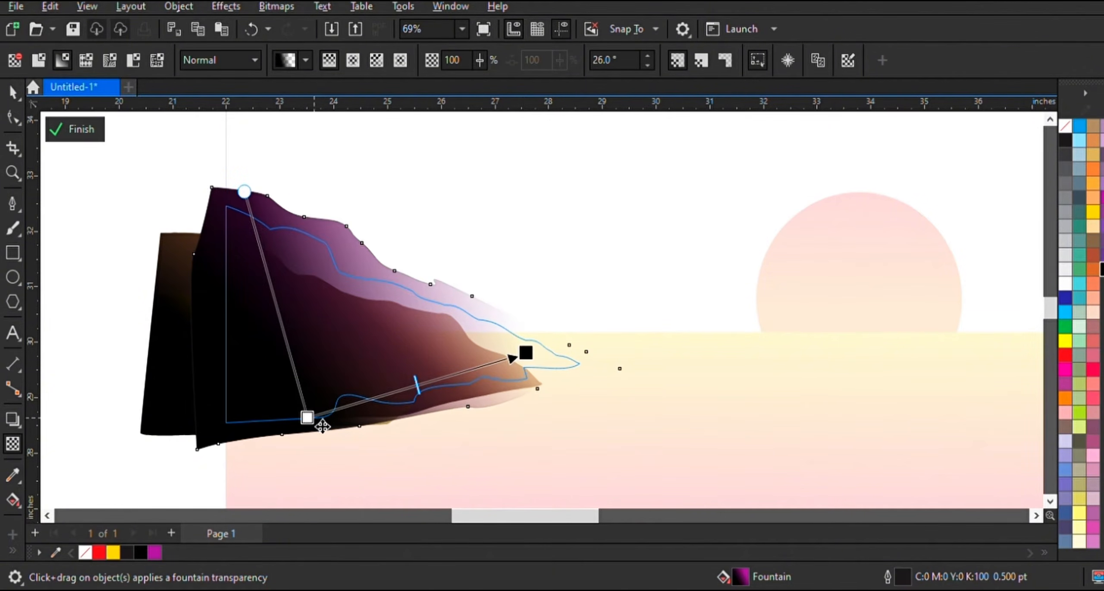
pyautogui.moveTo(299, 425); pyautogui.dragTo(235, 330)
pyautogui.moveTo(526, 352); pyautogui.dragTo(562, 366)
pyautogui.moveTo(190, 352); pyautogui.dragTo(202, 353)
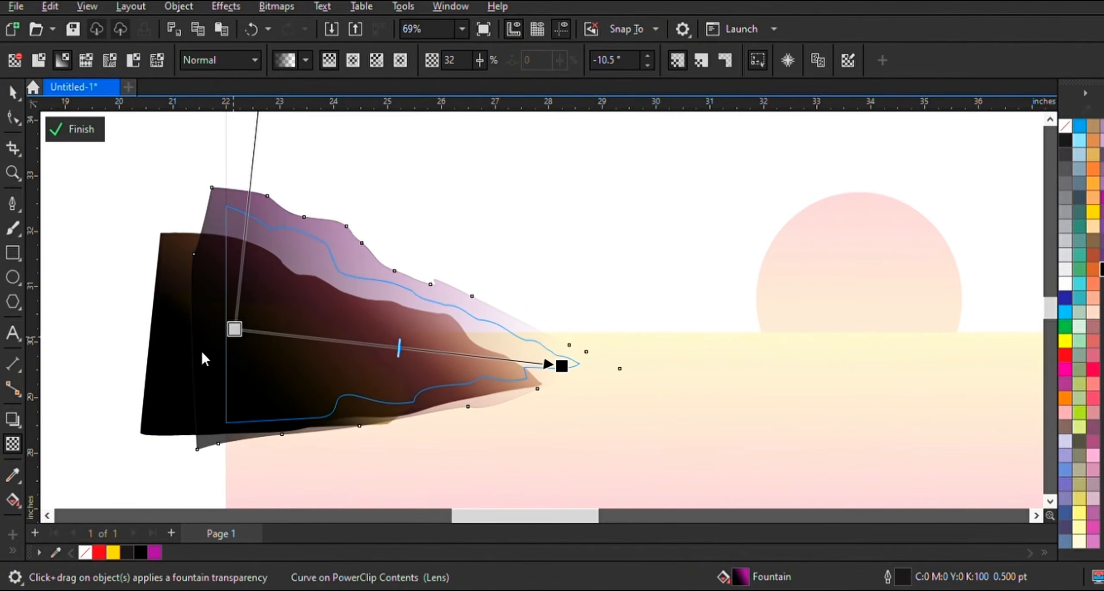
pyautogui.moveTo(548, 389); pyautogui.dragTo(546, 389)
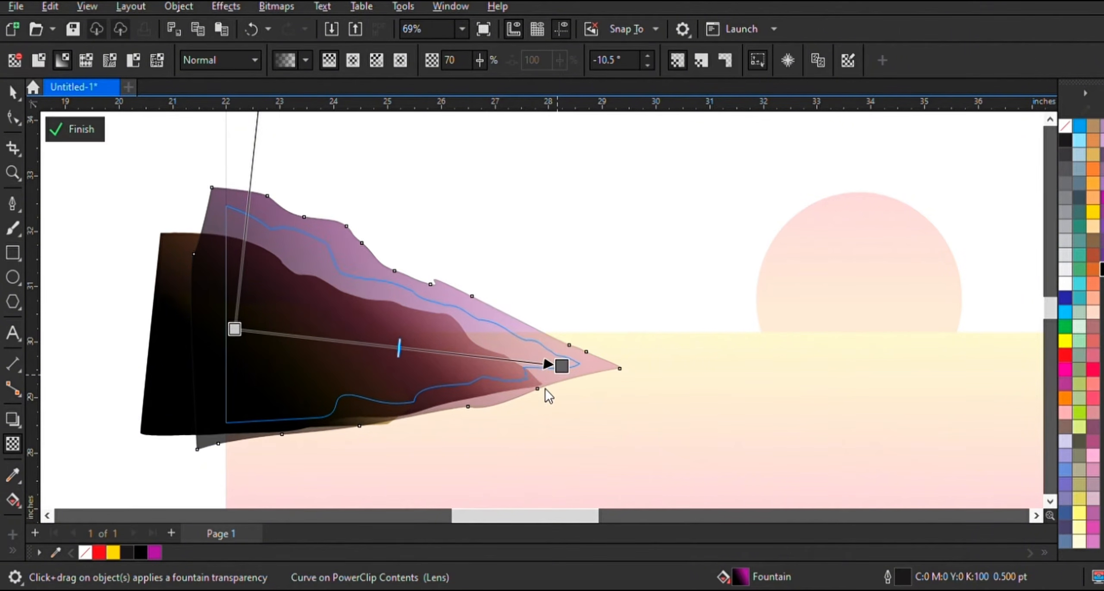
pyautogui.click(13, 92)
pyautogui.keyDown('ctrl'); pyautogui.click(102, 193); pyautogui.keyUp('ctrl')
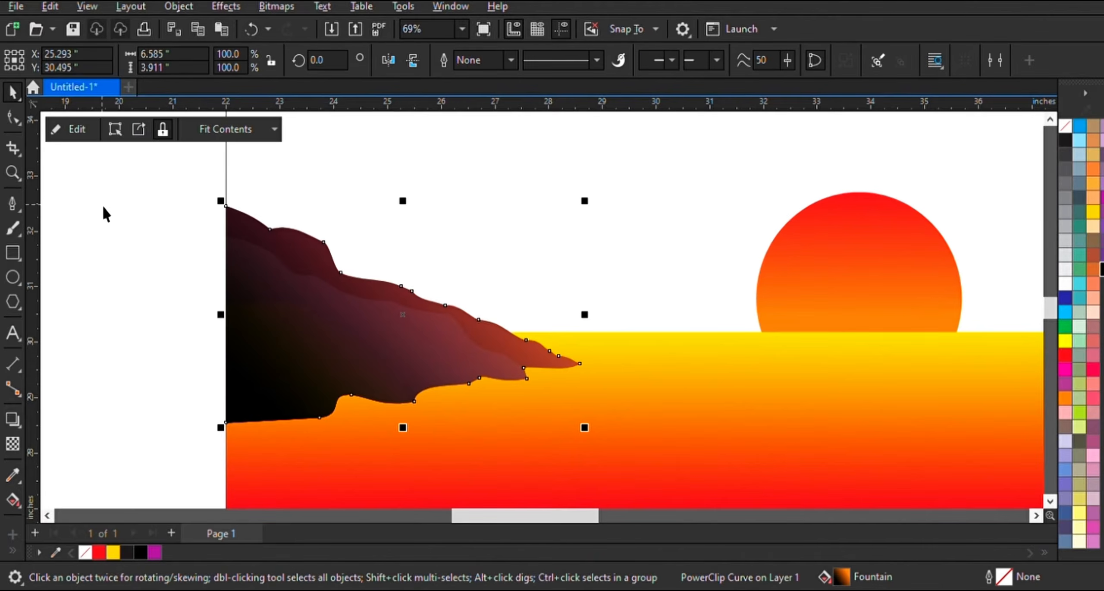
# - Delete the purple-black overlay from the hillside's PowerClip contents and finish editing them
pyautogui.click(103, 206)
pyautogui.scroll(-1, 156, 213)
pyautogui.scroll(1, 163, 239)
pyautogui.doubleClick(301, 308)
pyautogui.click(263, 197)
pyautogui.press('Delete')
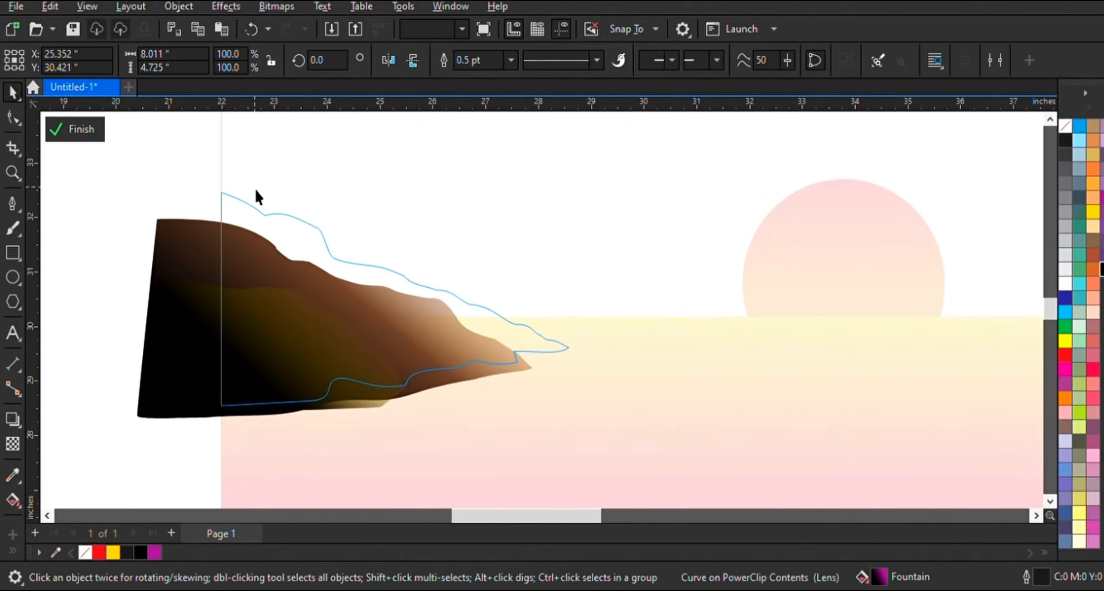
pyautogui.keyDown('ctrl'); pyautogui.click(96, 233); pyautogui.keyUp('ctrl')
pyautogui.click(106, 231)
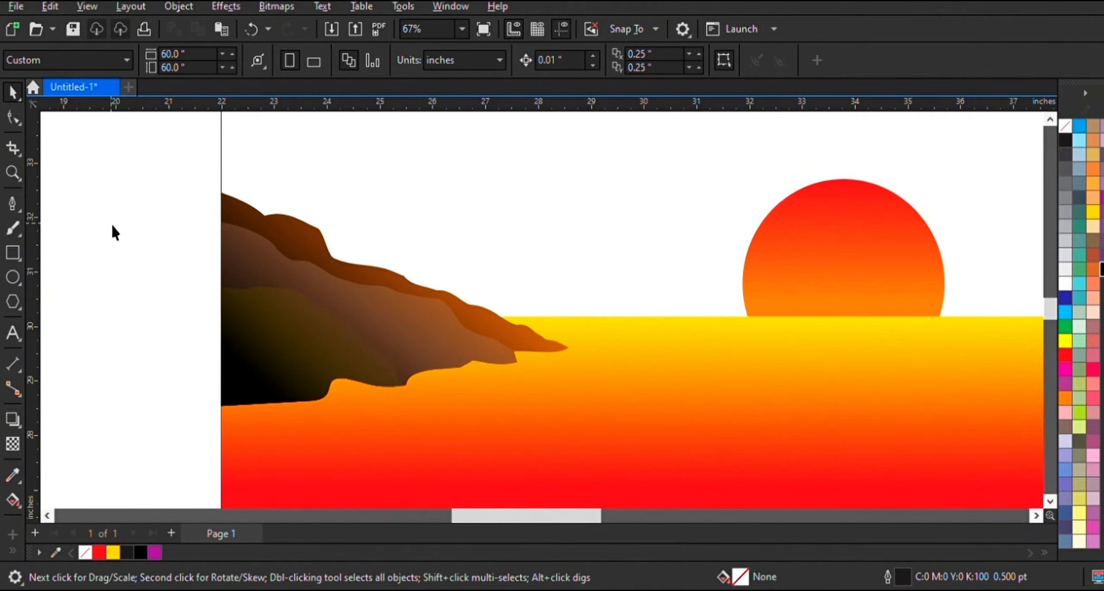
pyautogui.click(1050, 120)
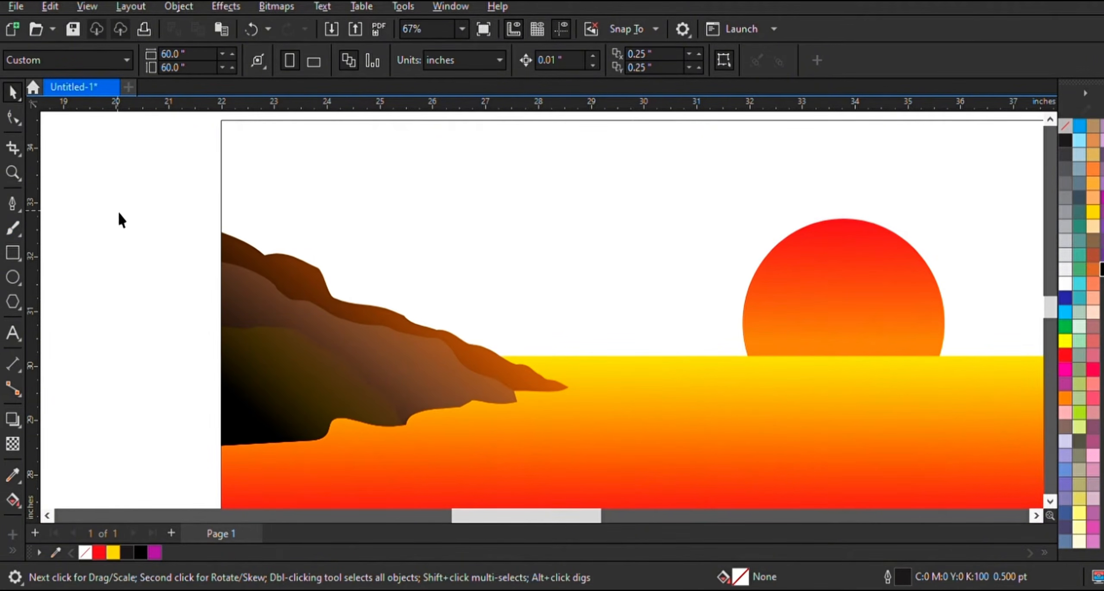
pyautogui.scroll(1, 88, 252)
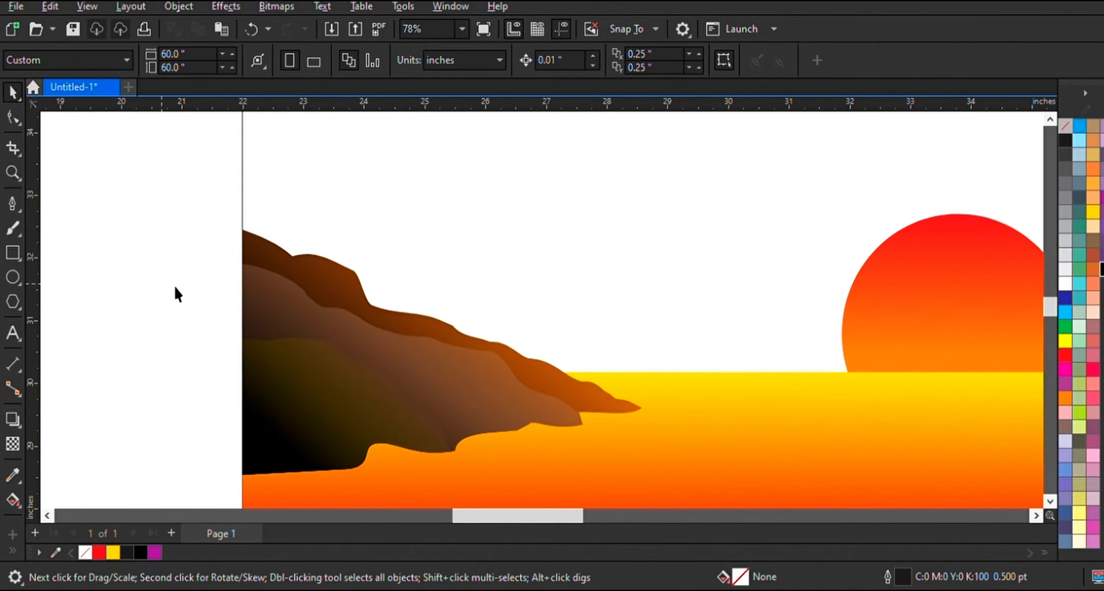
pyautogui.scroll(-3, 856, 436)
pyautogui.click(1037, 516)
pyautogui.click(1051, 501)
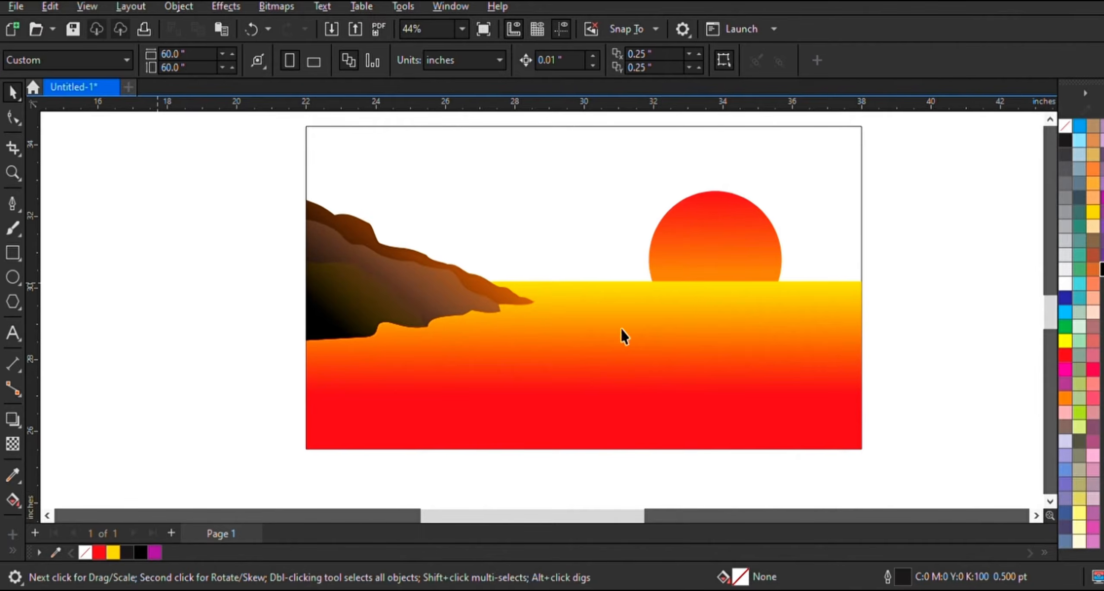
pyautogui.click(1050, 120)
pyautogui.click(1037, 516)
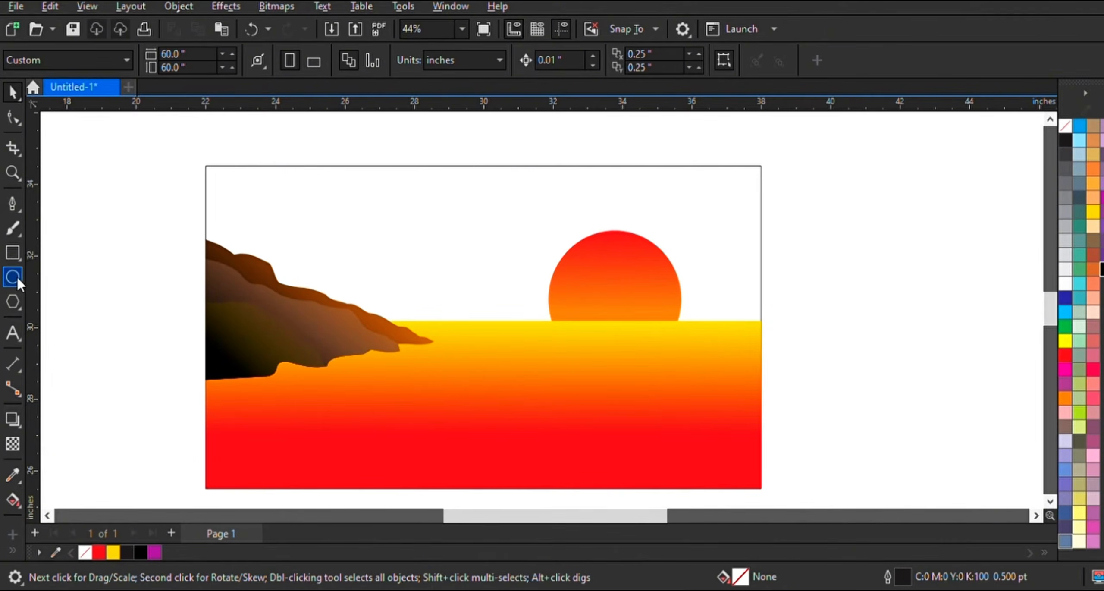
# - Draw the upper edge of a palm frond with the Pen tool, curving down from beside the frame's upper right to a tip over the sun
pyautogui.click(13, 203)
pyautogui.scroll(2, 841, 294)
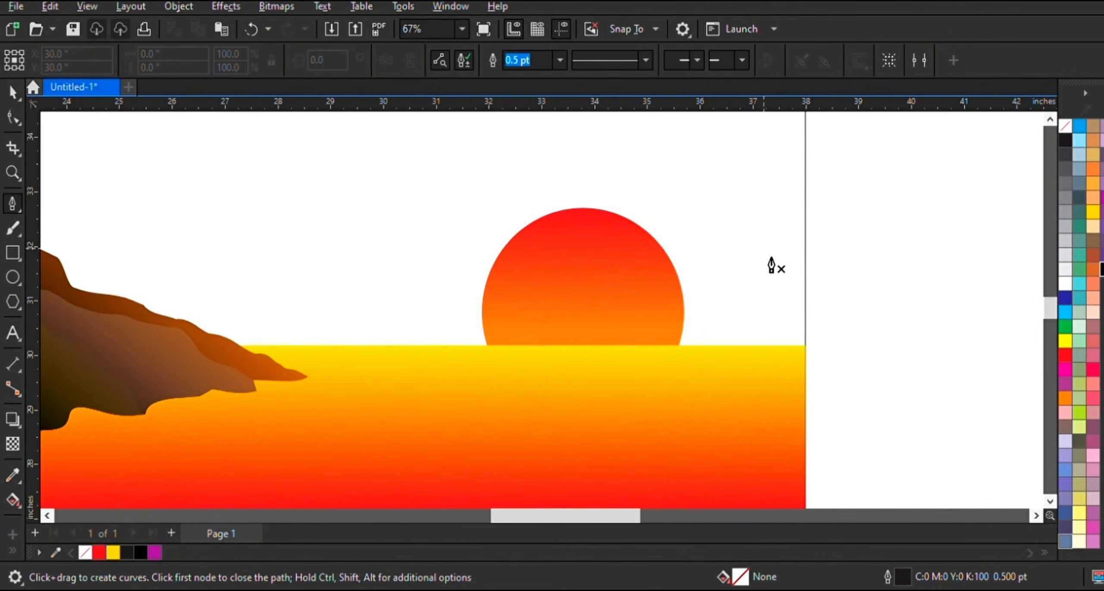
pyautogui.scroll(1, 772, 265)
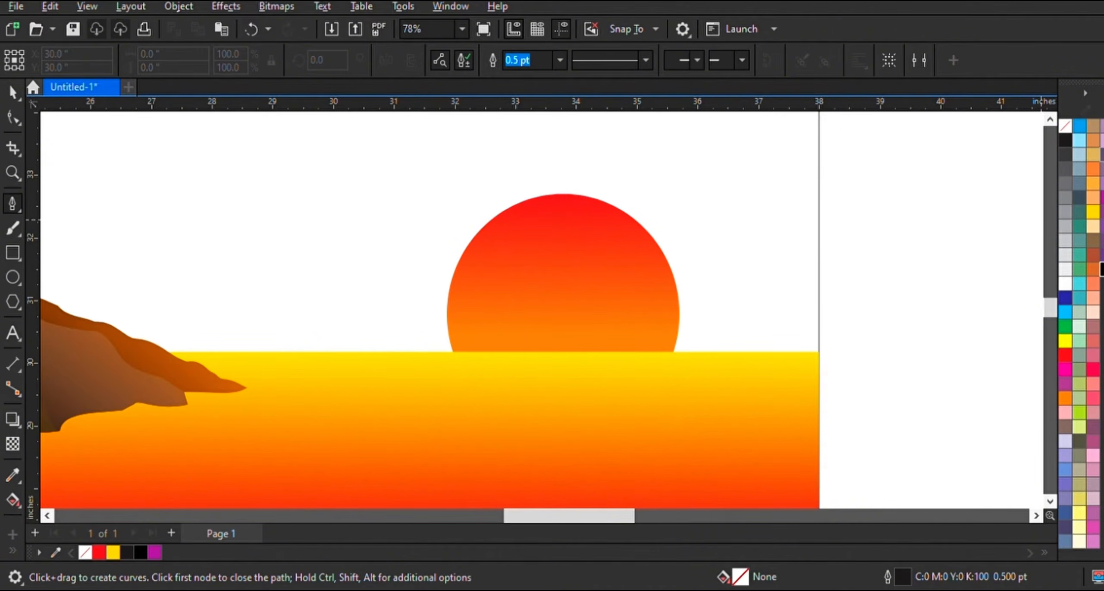
pyautogui.click(1051, 120)
pyautogui.click(773, 234)
pyautogui.moveTo(695, 234); pyautogui.dragTo(677, 237)
pyautogui.moveTo(625, 264); pyautogui.dragTo(607, 290)
pyautogui.moveTo(583, 358)
pyautogui.mouseDown()
pyautogui.moveTo(567, 379)
pyautogui.moveTo(590, 406)
pyautogui.moveTo(667, 342)
pyautogui.mouseUp()
pyautogui.scroll(1, 582, 377)
pyautogui.click(547, 388)
# - Continue the frond outline back from its tip with jagged leaf notches along the underside, up past the sun's right edge
pyautogui.scroll(1, 604, 341)
pyautogui.click(636, 381)
pyautogui.click(679, 313)
pyautogui.click(684, 300)
pyautogui.click(687, 280)
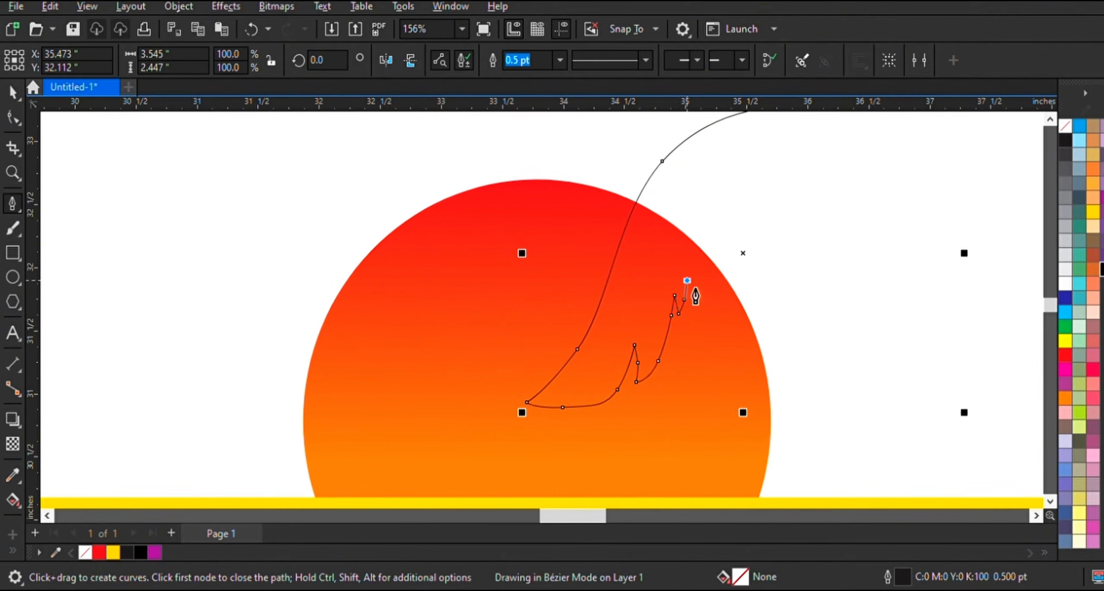
pyautogui.click(690, 266)
pyautogui.click(699, 254)
pyautogui.click(698, 293)
pyautogui.click(702, 307)
pyautogui.moveTo(715, 278); pyautogui.dragTo(720, 260)
pyautogui.click(743, 199)
pyautogui.moveTo(727, 222)
pyautogui.mouseDown()
pyautogui.moveTo(732, 211)
pyautogui.moveTo(739, 235)
pyautogui.mouseUp()
pyautogui.click(736, 263)
# - Extend the frond's serrated underside rightward with shallower notches to a point near the frame's right edge
pyautogui.click(1051, 119)
pyautogui.moveTo(769, 279); pyautogui.dragTo(836, 278)
pyautogui.click(806, 245)
pyautogui.click(831, 236)
pyautogui.click(818, 250)
pyautogui.click(917, 241)
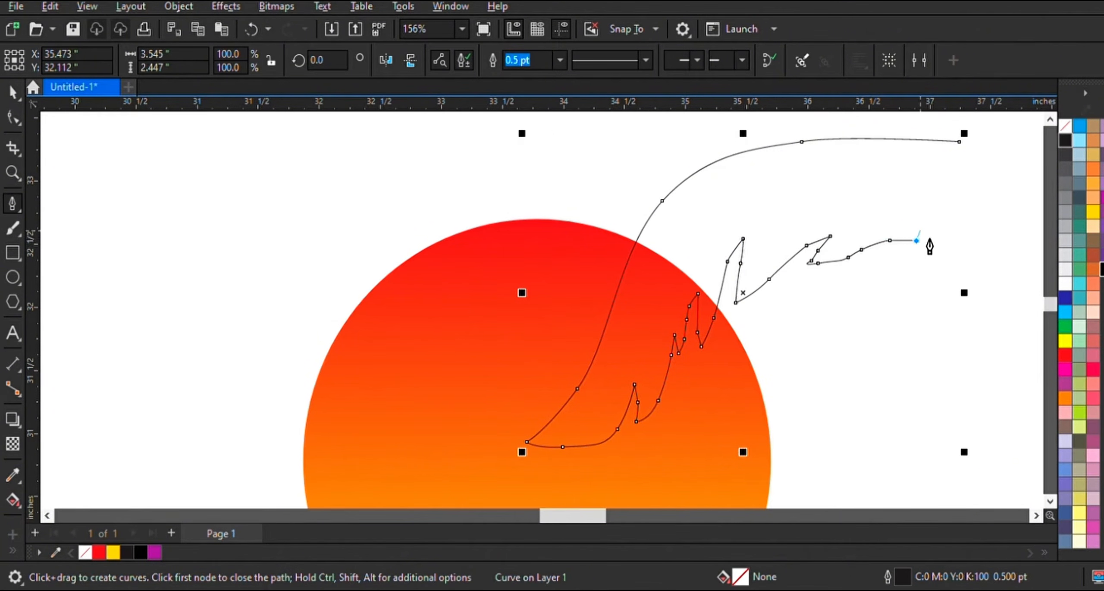
pyautogui.click(900, 255)
pyautogui.click(892, 261)
pyautogui.click(884, 280)
pyautogui.click(896, 279)
pyautogui.click(923, 265)
pyautogui.click(953, 256)
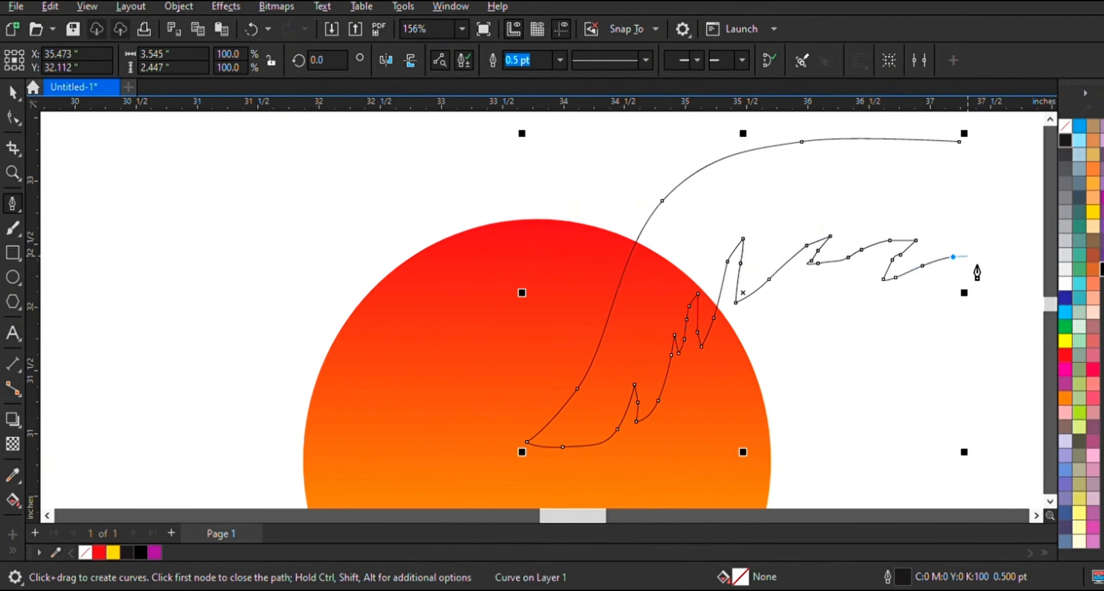
pyautogui.click(976, 257)
# - Draw the smooth outer edge of a second, drooping frond down to a tip at the horizon
pyautogui.scroll(-1, 978, 253)
pyautogui.moveTo(922, 291); pyautogui.dragTo(905, 316)
pyautogui.moveTo(895, 338); pyautogui.dragTo(893, 358)
pyautogui.moveTo(880, 413); pyautogui.dragTo(875, 426)
pyautogui.click(865, 447)
pyautogui.scroll(1, 955, 450)
# - Draw the second frond's jagged inner edge and a narrow third leaf hanging below the horizon, ending just outside the frame's right edge
pyautogui.click(1037, 516)
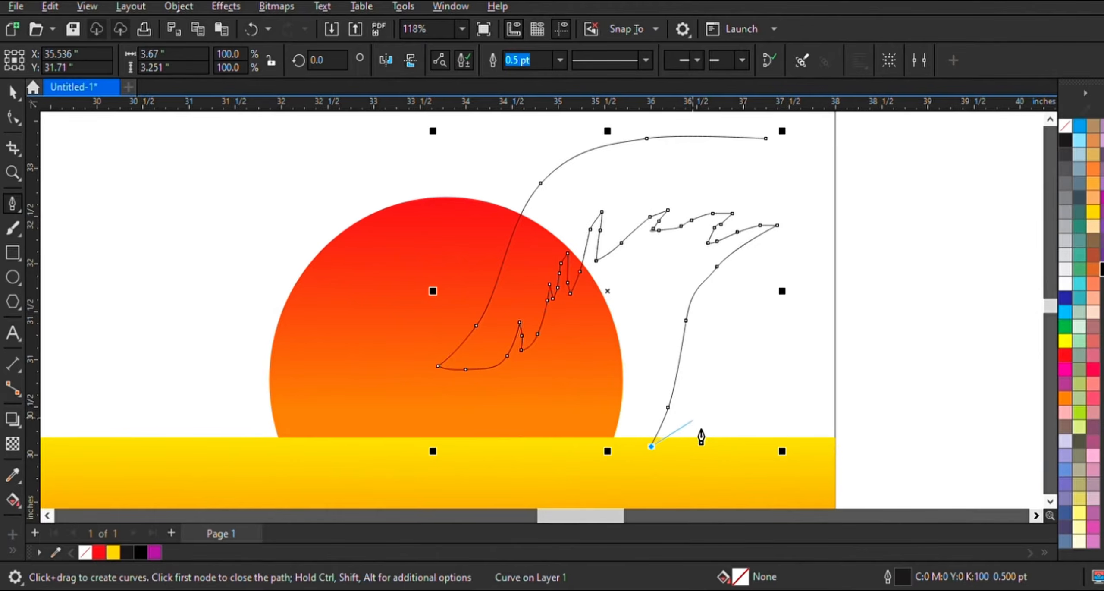
pyautogui.moveTo(695, 428); pyautogui.dragTo(734, 407)
pyautogui.click(711, 407)
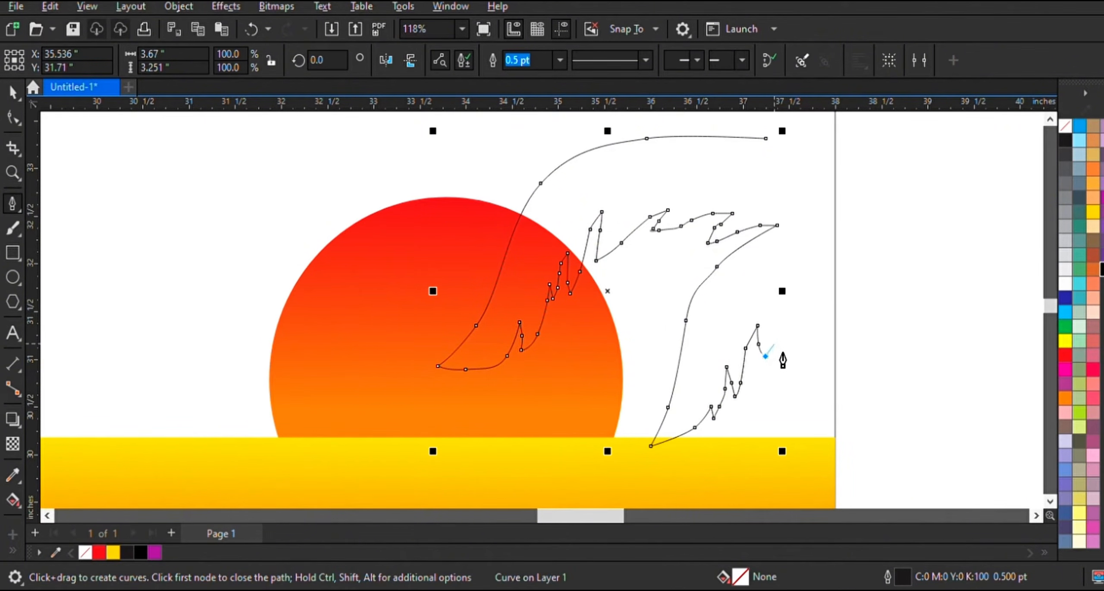
pyautogui.moveTo(774, 342); pyautogui.dragTo(775, 337)
pyautogui.click(796, 305)
pyautogui.moveTo(778, 328); pyautogui.dragTo(799, 329)
pyautogui.moveTo(798, 339); pyautogui.dragTo(804, 392)
pyautogui.moveTo(800, 423); pyautogui.dragTo(798, 433)
pyautogui.click(793, 478)
pyautogui.moveTo(795, 450); pyautogui.dragTo(823, 439)
pyautogui.click(826, 416)
pyautogui.click(843, 447)
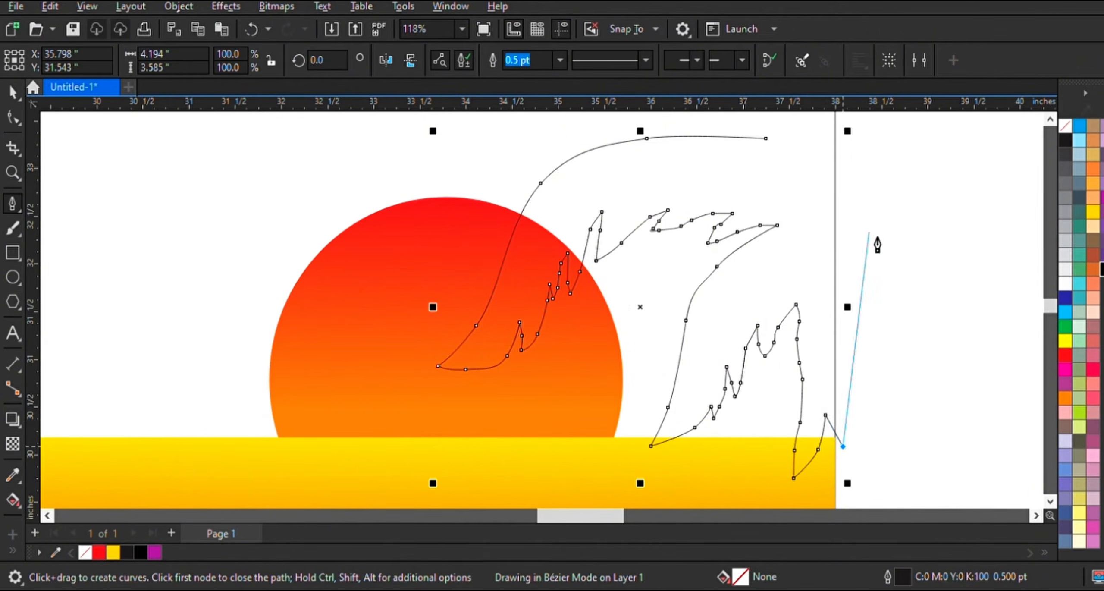
# - Run the palm outline up outside the frame's right edge and across above its top edge to the corner of a top leaf
pyautogui.click(852, 147)
pyautogui.click(1051, 119)
pyautogui.click(1051, 119)
pyautogui.click(1050, 119)
pyautogui.moveTo(847, 149); pyautogui.dragTo(846, 141)
pyautogui.moveTo(835, 130); pyautogui.dragTo(826, 129)
pyautogui.moveTo(783, 127); pyautogui.dragTo(733, 163)
pyautogui.click(717, 125)
# - Draw the notched edge of the top leaf and close the palm outline at its start, about 4.5 by 4.9 inches overall
pyautogui.click(770, 192)
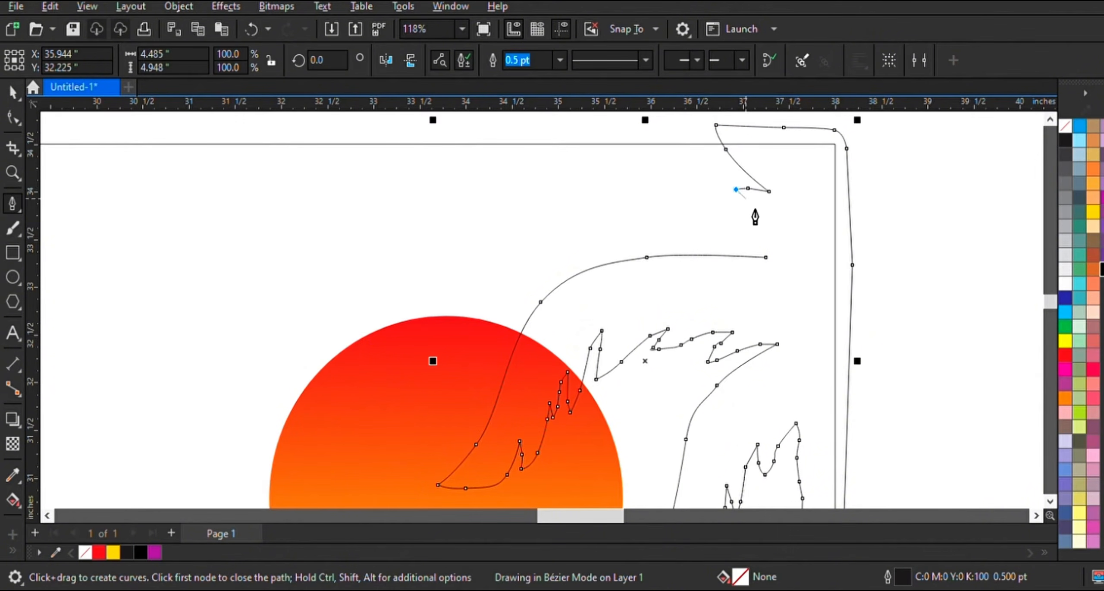
pyautogui.moveTo(746, 199); pyautogui.dragTo(752, 206)
pyautogui.moveTo(769, 216); pyautogui.dragTo(776, 220)
pyautogui.moveTo(791, 232); pyautogui.dragTo(795, 236)
pyautogui.moveTo(802, 248); pyautogui.dragTo(796, 263)
pyautogui.click(766, 258)
pyautogui.scroll(-2, 786, 298)
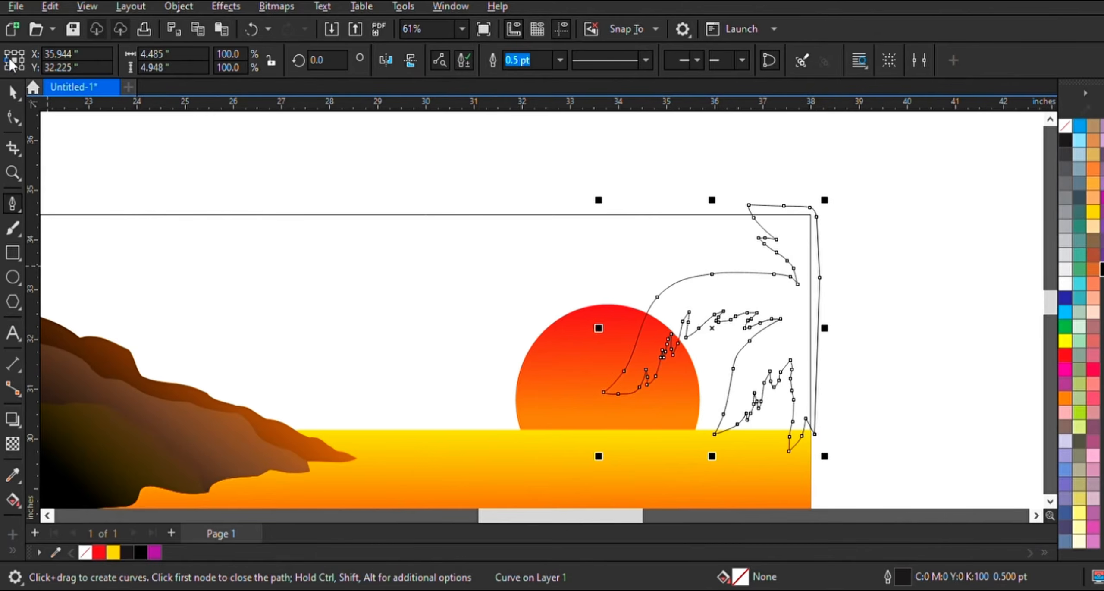
# - Fill the palm shape with purple and apply a diagonal gradient from purple at the upper left to black at the lower right
pyautogui.click(13, 93)
pyautogui.click(1102, 198)
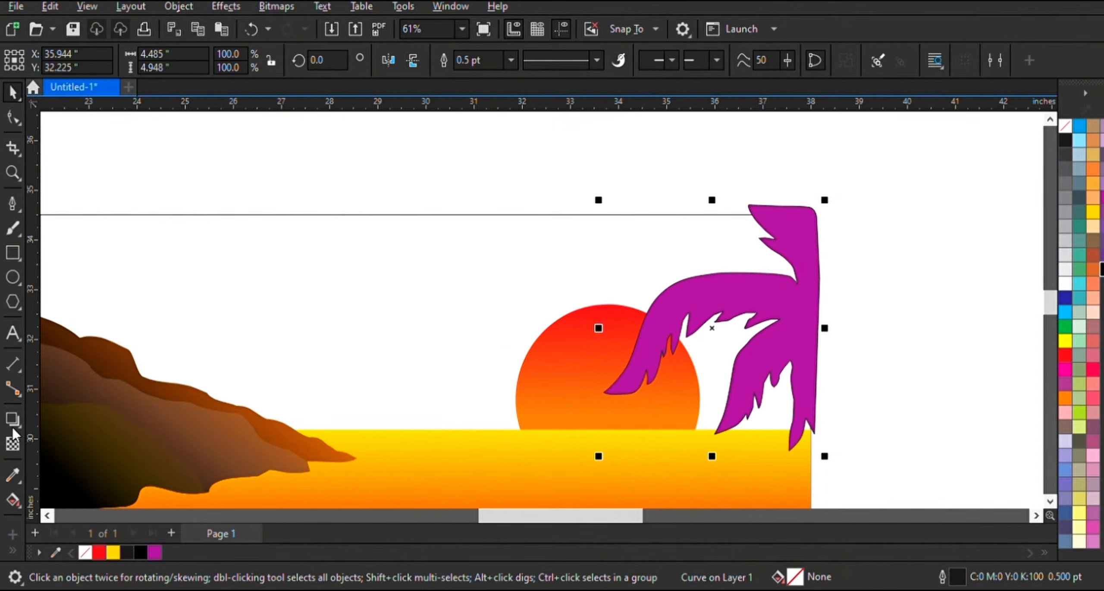
pyautogui.click(13, 500)
pyautogui.moveTo(865, 379); pyautogui.dragTo(672, 211)
pyautogui.moveTo(673, 211); pyautogui.dragTo(725, 263)
pyautogui.moveTo(927, 382); pyautogui.dragTo(834, 365)
pyautogui.moveTo(726, 261); pyautogui.dragTo(682, 247)
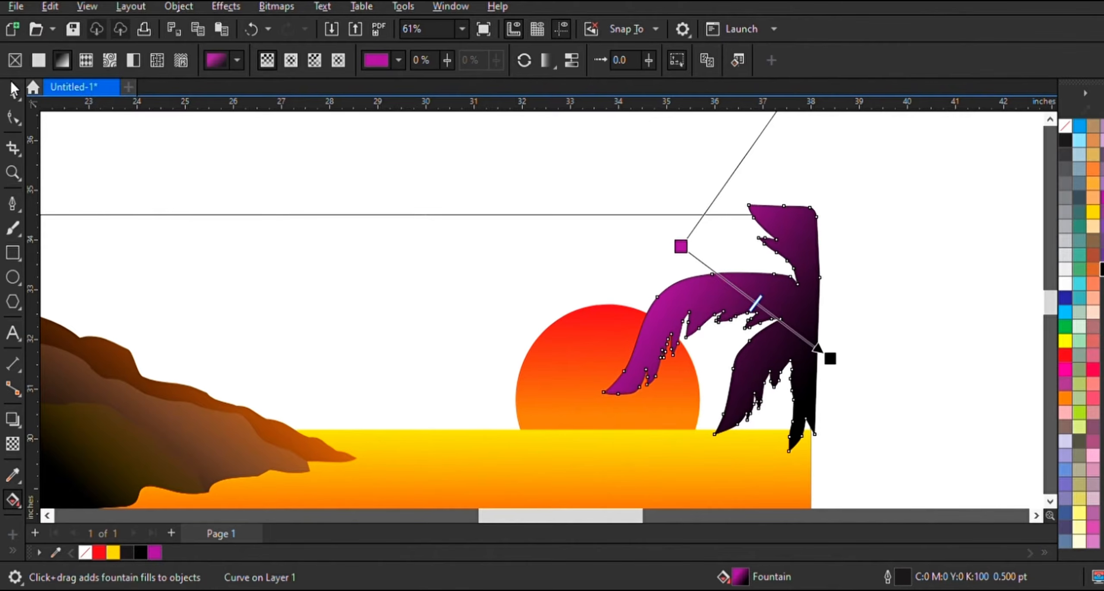
# - Remove the palm's outline and darken the purple end of its gradient to a deep purple
pyautogui.rightClick(1065, 125)
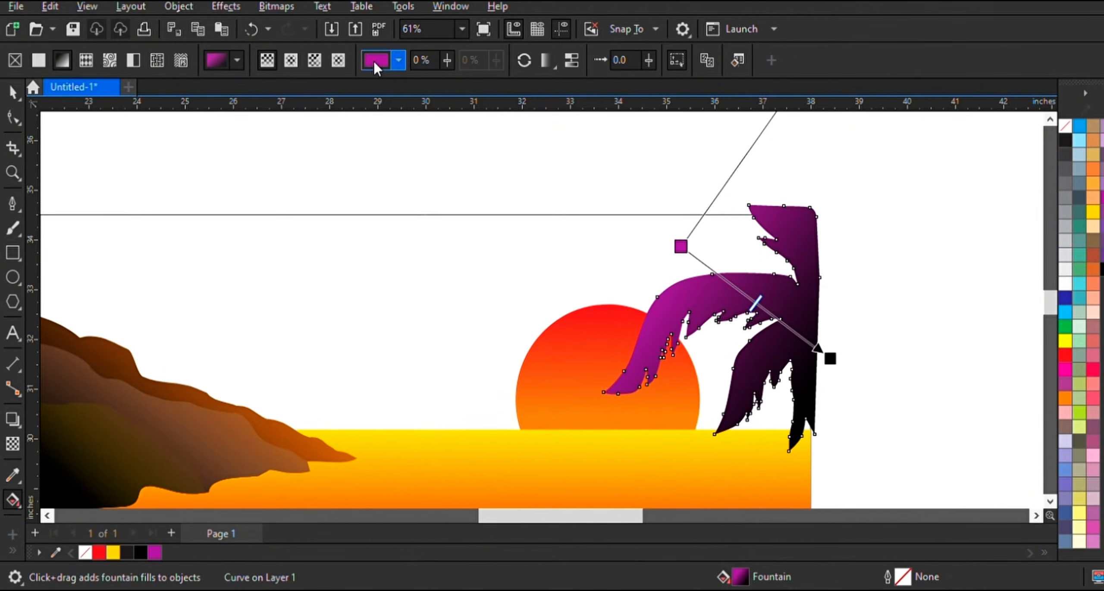
pyautogui.click(464, 228)
pyautogui.click(466, 198)
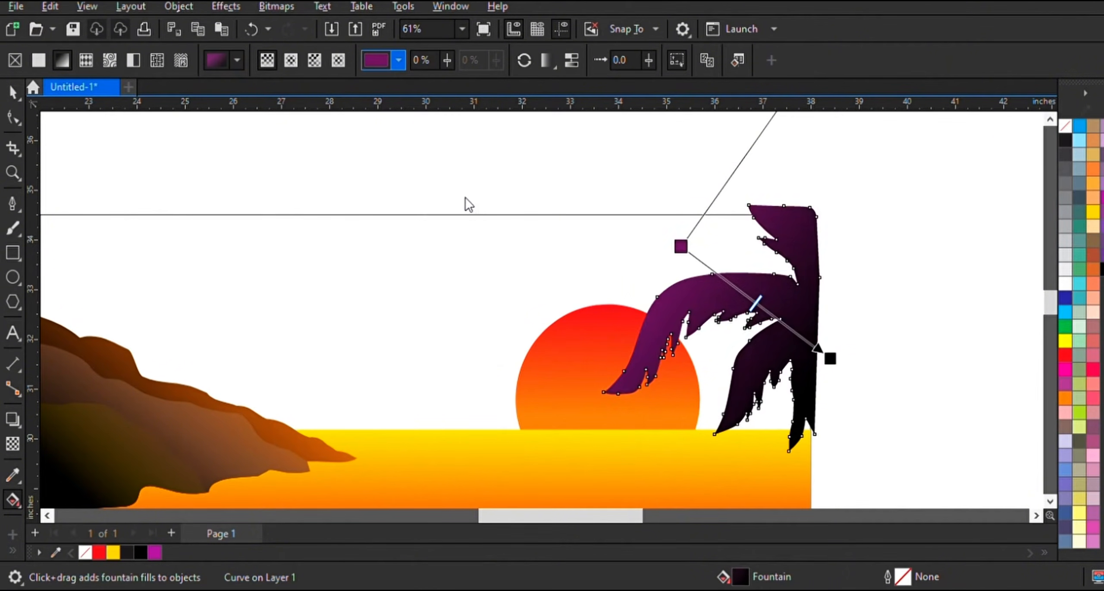
pyautogui.click(475, 207)
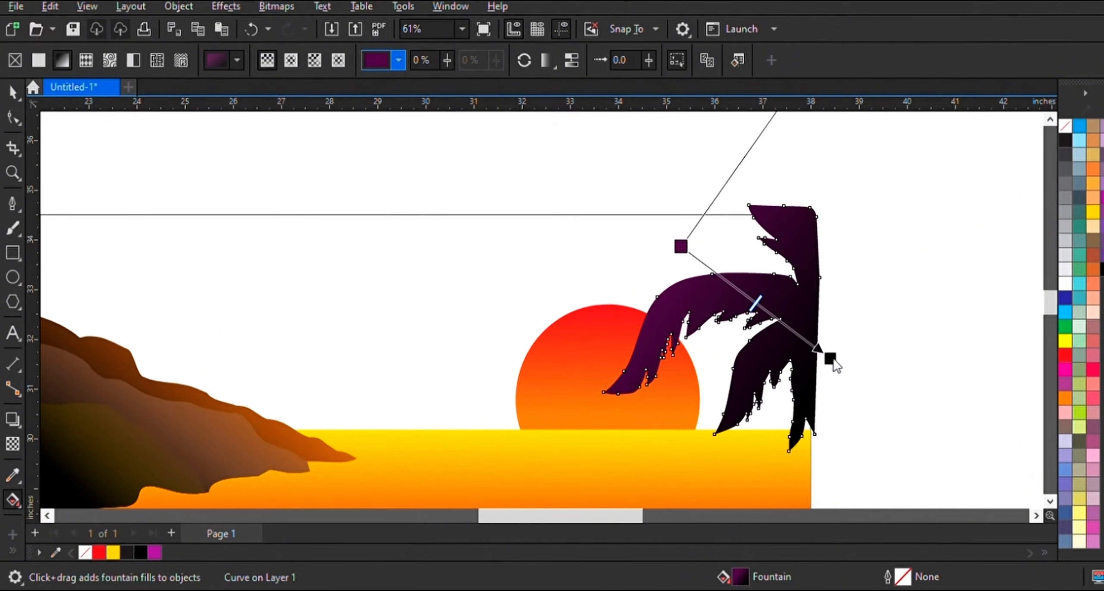
pyautogui.click(13, 92)
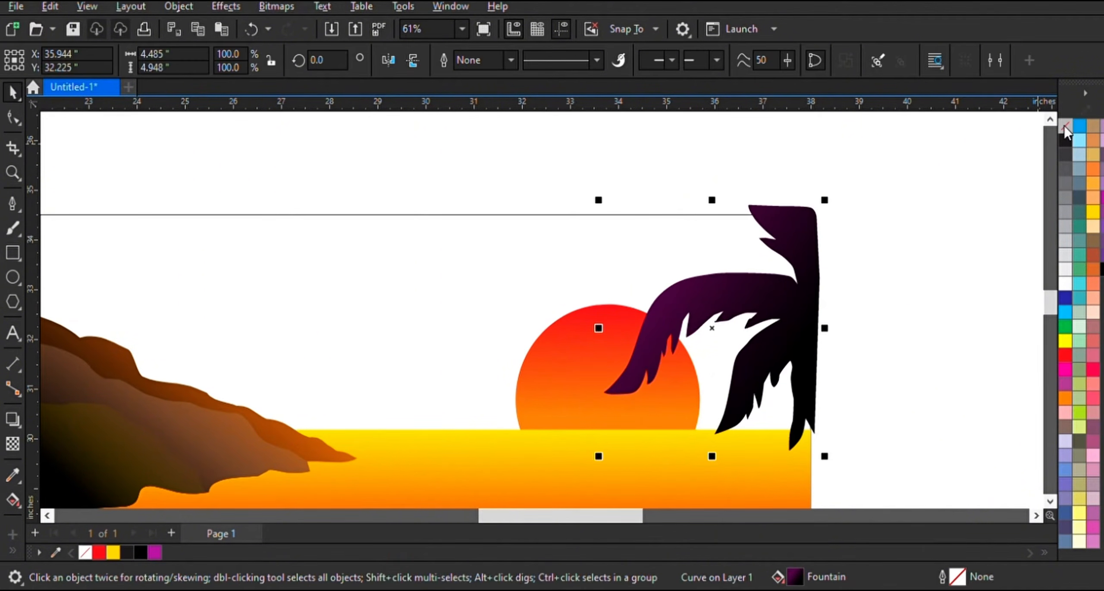
# - Try to PowerClip the palm inside the landscape frame and undo the clipping
pyautogui.click(470, 355)
pyautogui.scroll(-2, 787, 323)
pyautogui.click(777, 318)
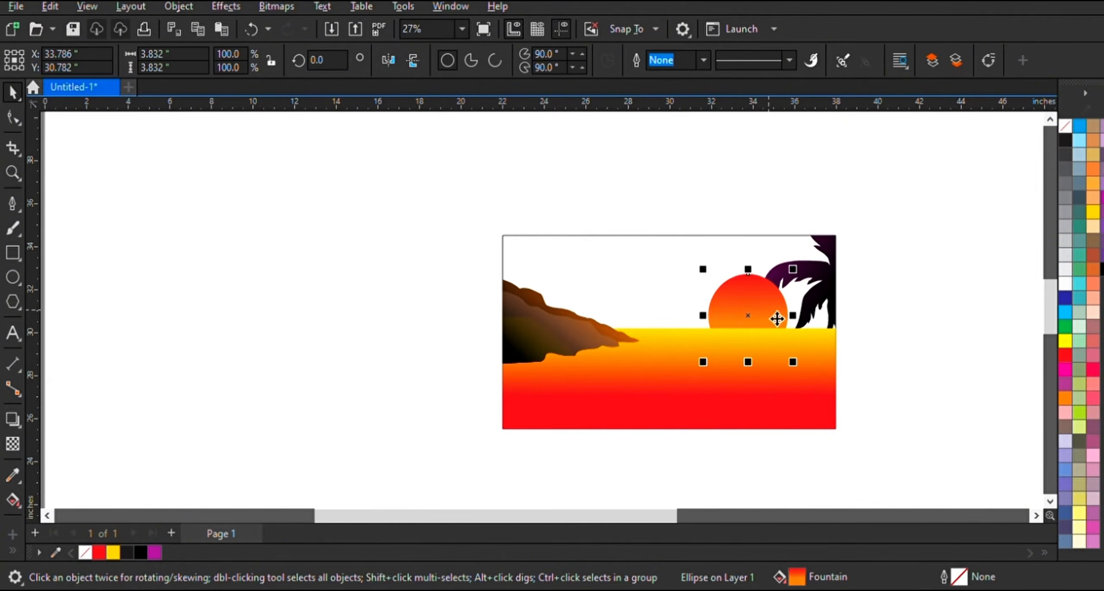
pyautogui.hotkey('ctrl', 'z')
pyautogui.click(1037, 516)
pyautogui.scroll(1, 766, 299)
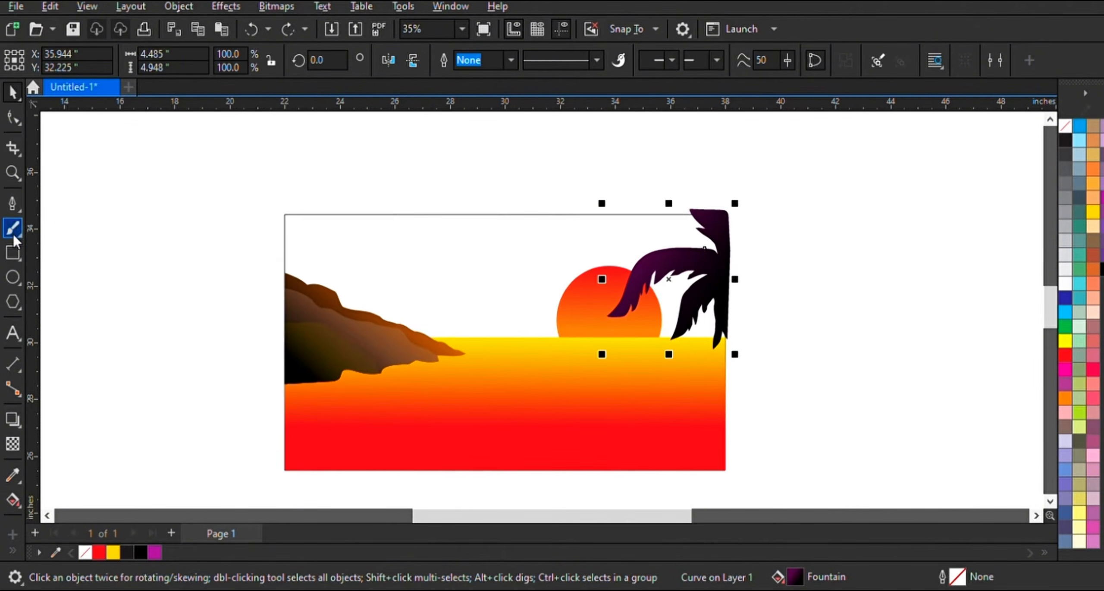
pyautogui.click(13, 253)
pyautogui.moveTo(479, 229); pyautogui.dragTo(649, 439)
pyautogui.click(13, 92)
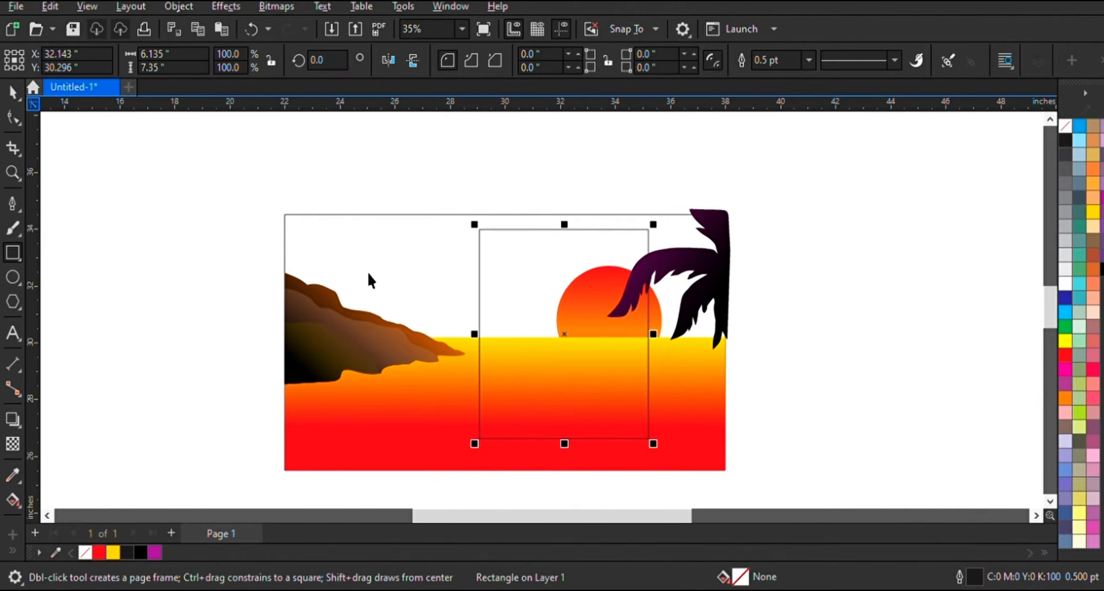
pyautogui.keyDown('shift'); pyautogui.click(422, 283); pyautogui.keyUp('shift')
pyautogui.click(776, 332)
pyautogui.click(574, 290)
pyautogui.press('Delete')
# - PowerClip the palm and the sun inside the landscape frame, with the sun sent behind the palm, and finish editing the contents
pyautogui.click(693, 264)
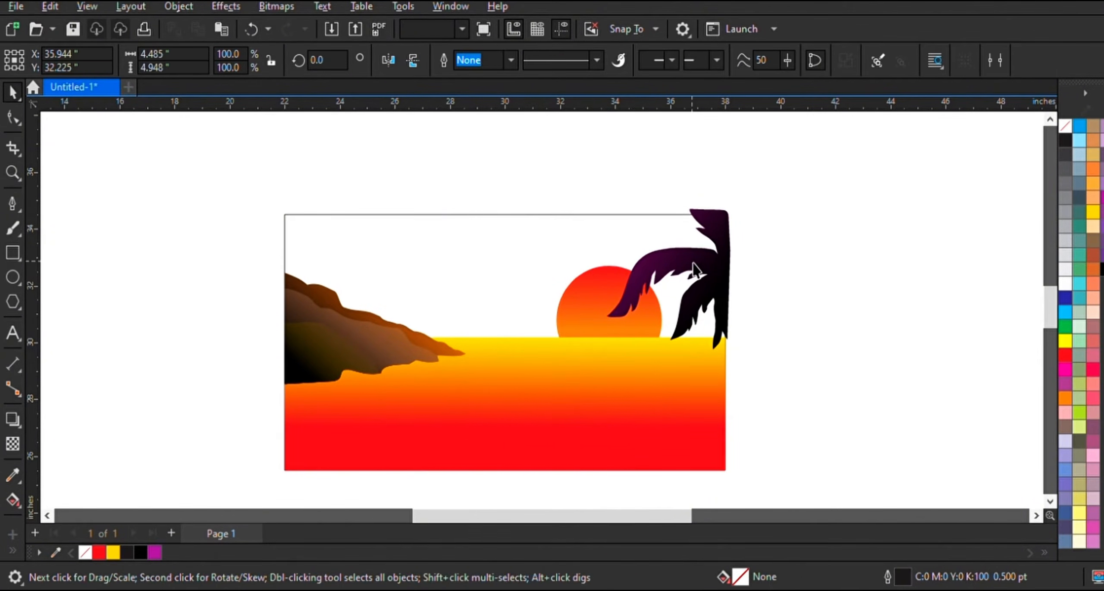
pyautogui.click(468, 254)
pyautogui.doubleClick(591, 308)
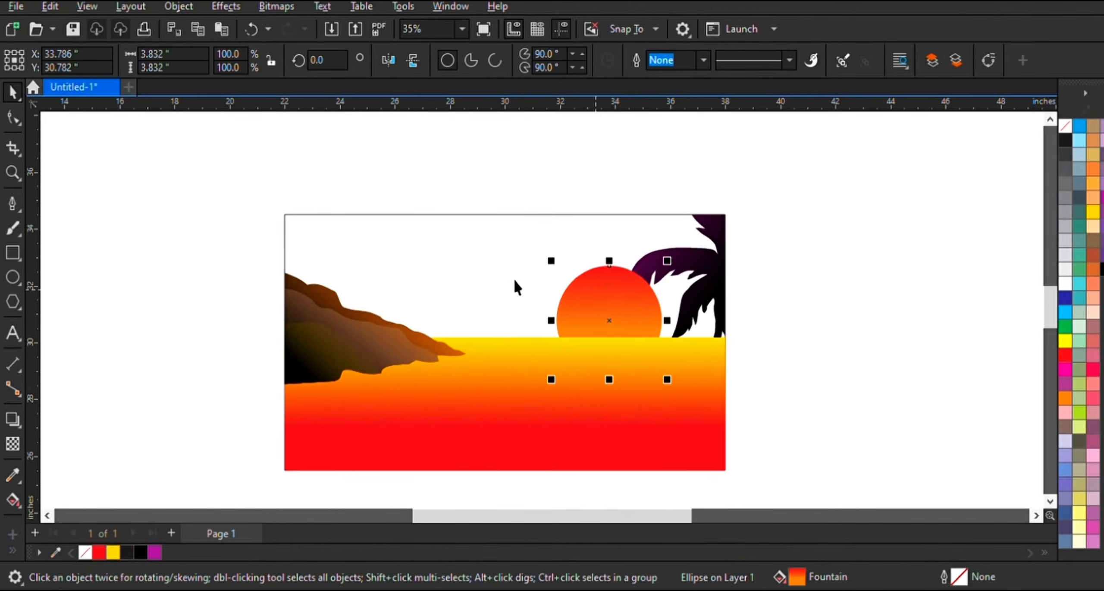
pyautogui.doubleClick(483, 266)
pyautogui.click(599, 311)
pyautogui.hotkey('shift', 'pagedown')
pyautogui.doubleClick(828, 293)
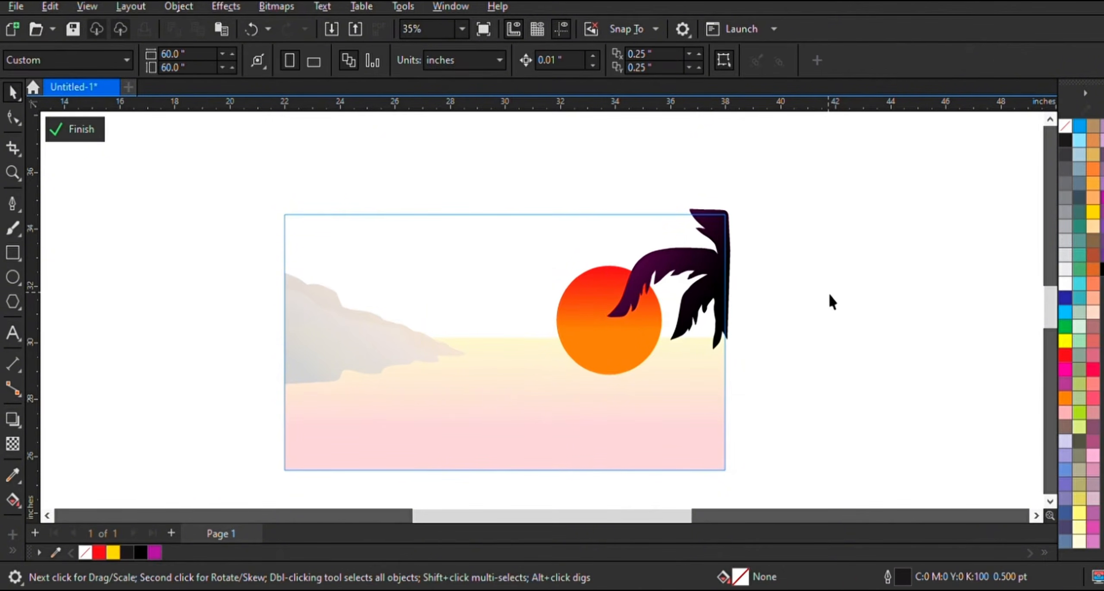
pyautogui.click(806, 295)
# - PowerClip the gradient foreground rectangle inside the frame, reopen the frame's contents and send the rectangle to the back
pyautogui.click(13, 173)
pyautogui.moveTo(229, 179); pyautogui.dragTo(785, 496)
pyautogui.click(13, 91)
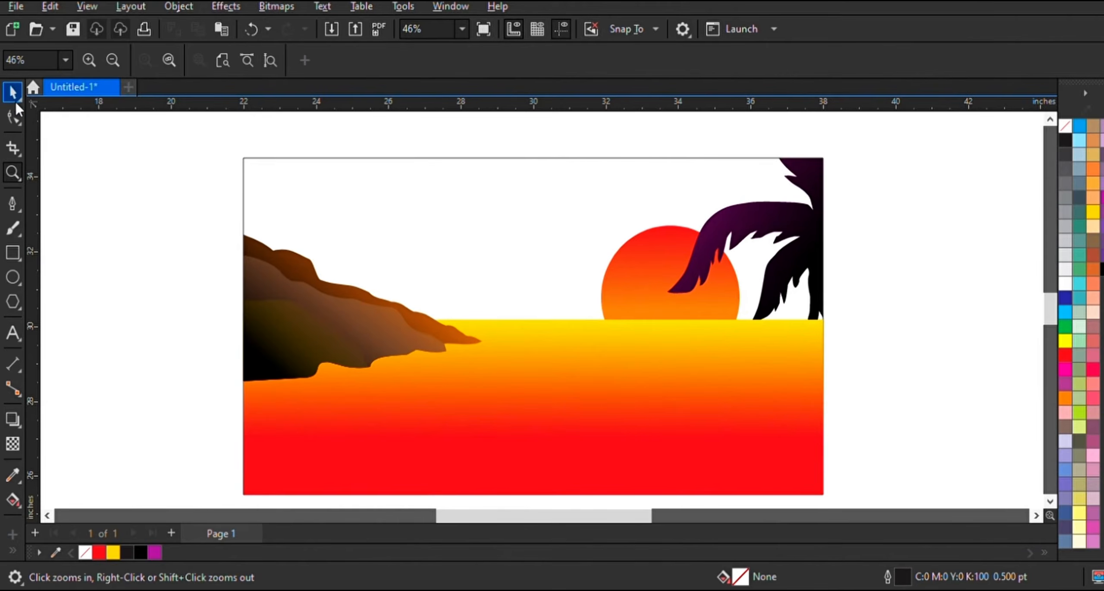
pyautogui.click(686, 399)
pyautogui.doubleClick(555, 276)
pyautogui.click(599, 395)
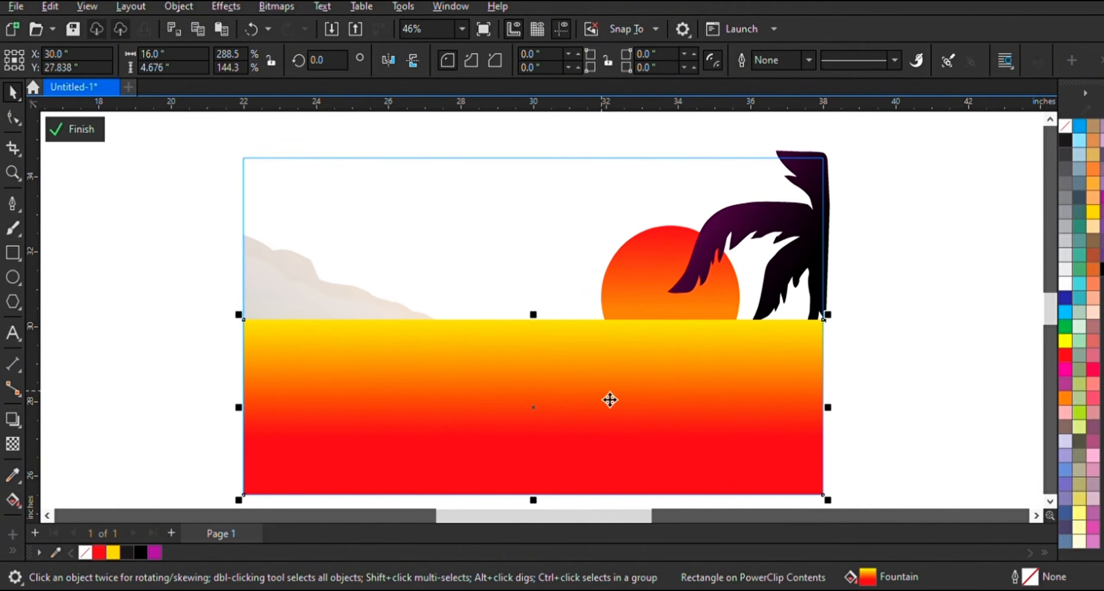
pyautogui.hotkey('shift', 'pagedown')
# - Send the sun behind the foreground rectangle within the frame's PowerClip and finish editing the contents
pyautogui.click(933, 324)
pyautogui.click(636, 276)
pyautogui.hotkey('shift', 'pagedown')
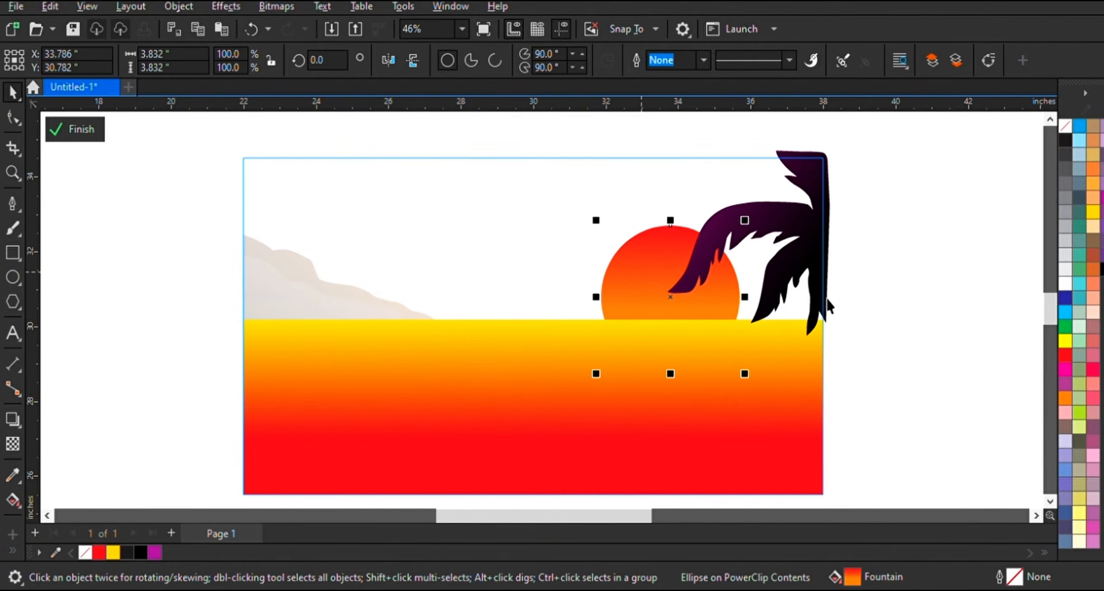
pyautogui.click(321, 340)
pyautogui.click(133, 279)
# - Start a rocky shore outline with the Pen tool outside the frame's right edge below the palm, descending leftward to a jagged notch
pyautogui.scroll(-1, 205, 269)
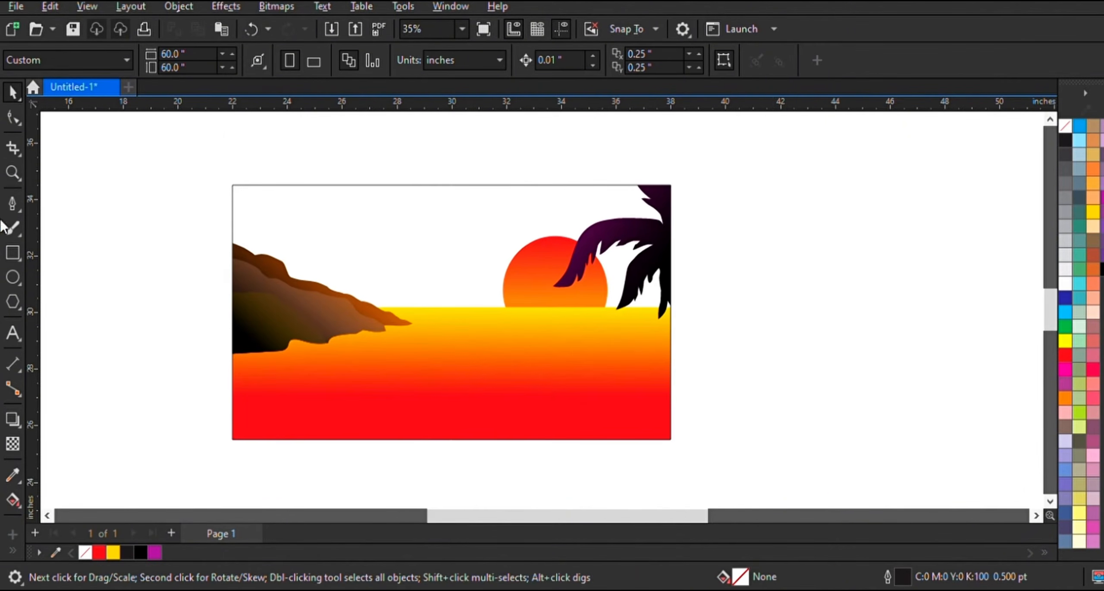
pyautogui.click(13, 173)
pyautogui.moveTo(174, 174); pyautogui.dragTo(767, 487)
pyautogui.click(6, 202)
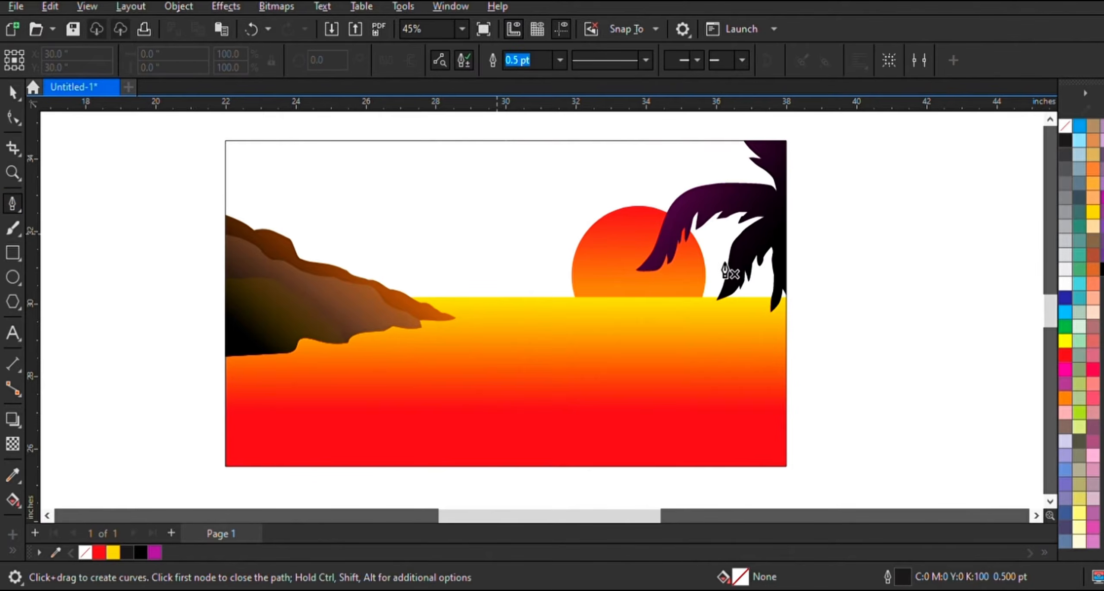
pyautogui.click(771, 322)
pyautogui.click(751, 334)
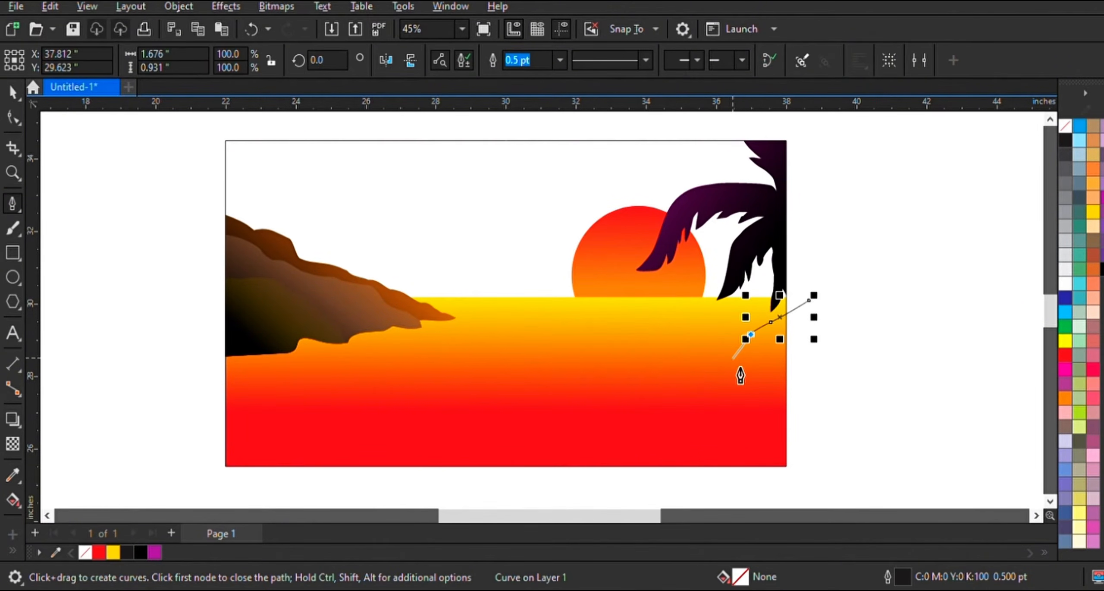
pyautogui.click(724, 365)
pyautogui.click(693, 379)
pyautogui.click(714, 388)
pyautogui.click(719, 389)
# - Continue the shore edge down past the frame's bottom and close the shape outside the lower-right corner, about 8.3 by 5.1 inches
pyautogui.click(703, 400)
pyautogui.click(656, 414)
pyautogui.click(643, 425)
pyautogui.click(625, 432)
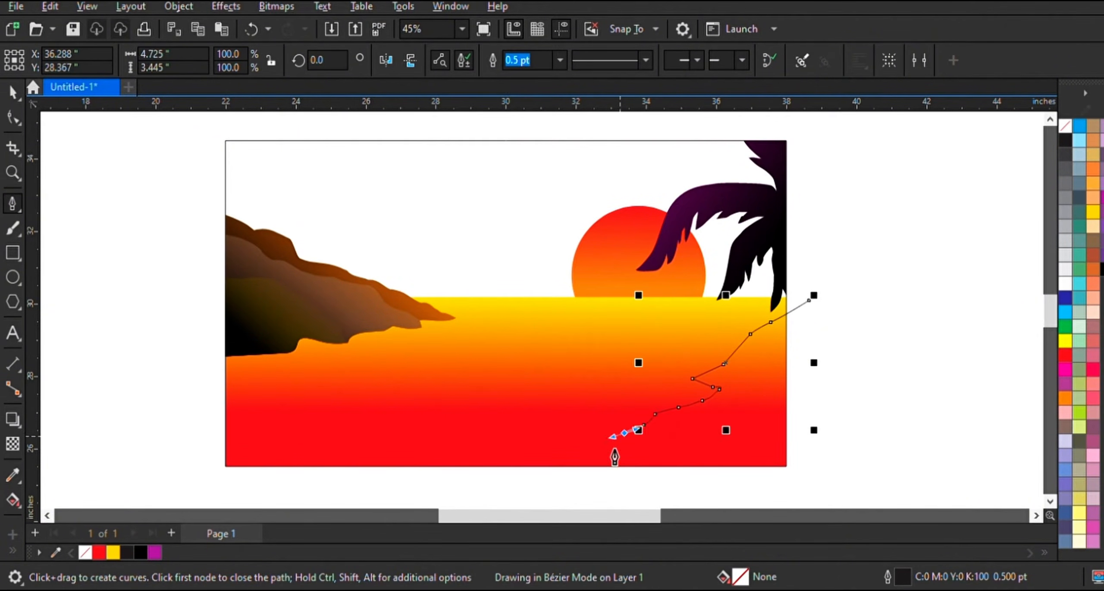
pyautogui.click(604, 442)
pyautogui.click(569, 457)
pyautogui.click(530, 484)
pyautogui.click(821, 472)
pyautogui.click(809, 300)
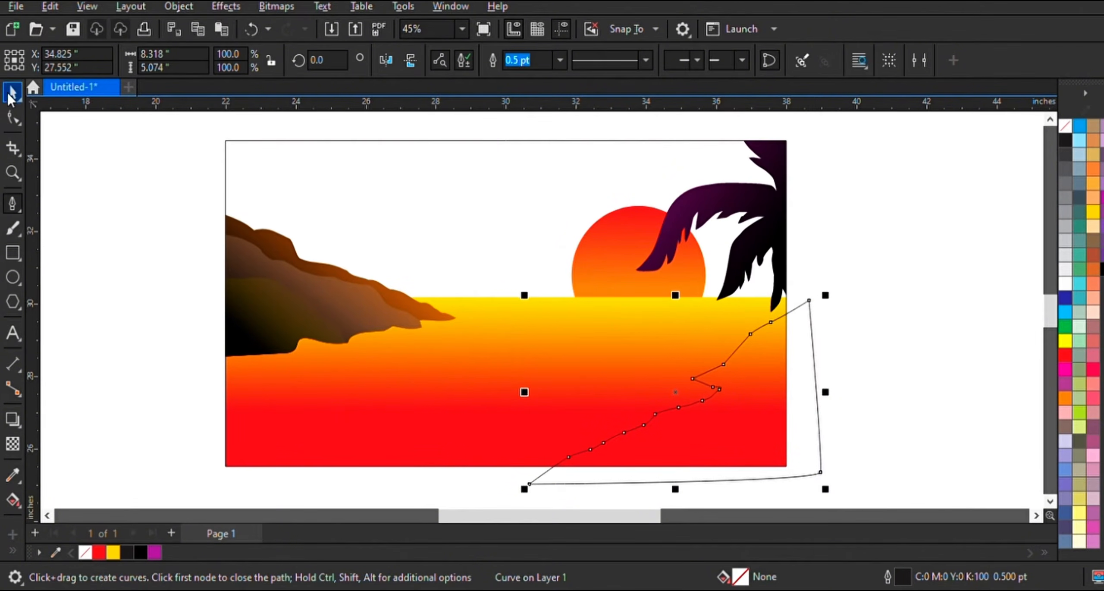
# - Remove the shore shape's outline and fill it with a gradient from black at the lower right to yellow at the upper edge
pyautogui.click(12, 91)
pyautogui.click(1065, 141)
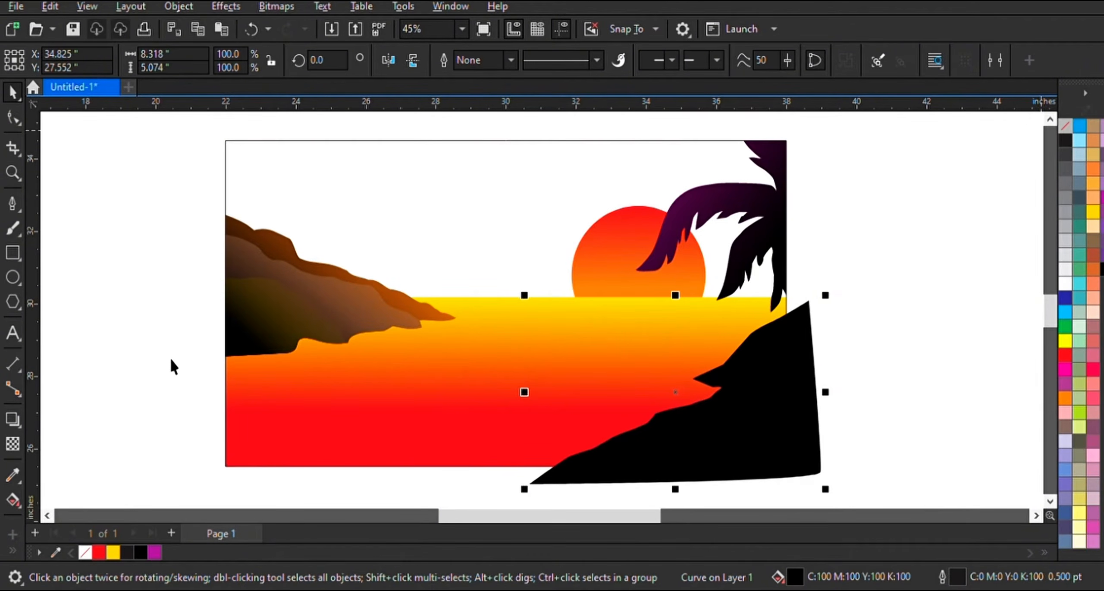
pyautogui.click(13, 501)
pyautogui.moveTo(758, 458); pyautogui.dragTo(708, 343)
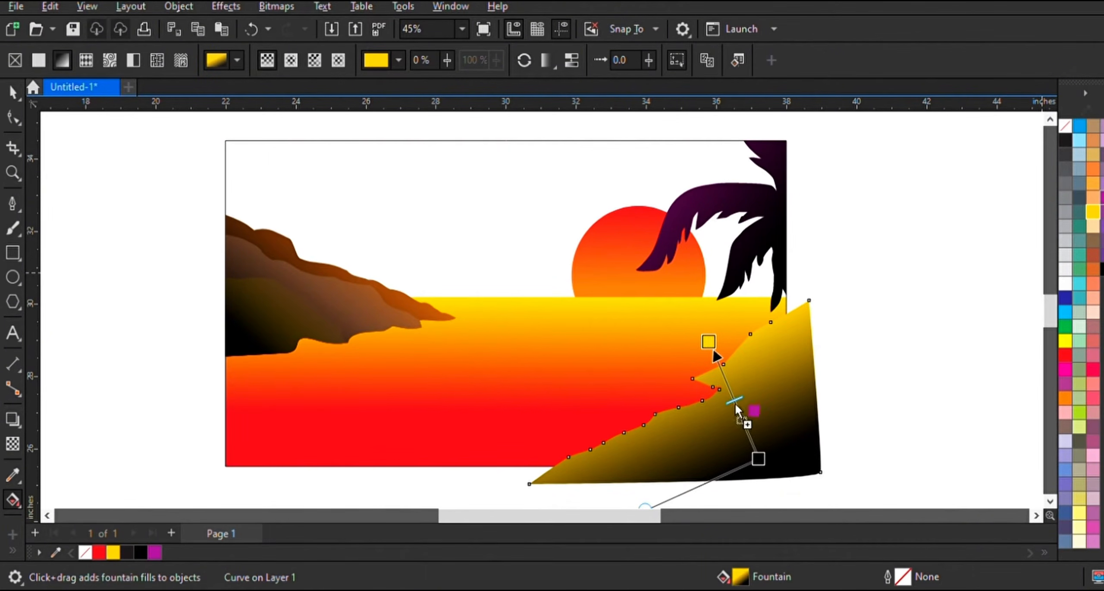
# - Add purple in the middle of the shore's gradient, move the black end outward and shift the yellow end slightly down and right
pyautogui.moveTo(737, 409); pyautogui.dragTo(734, 402)
pyautogui.moveTo(759, 458); pyautogui.dragTo(788, 477)
pyautogui.moveTo(711, 344); pyautogui.dragTo(727, 352)
pyautogui.click(9, 96)
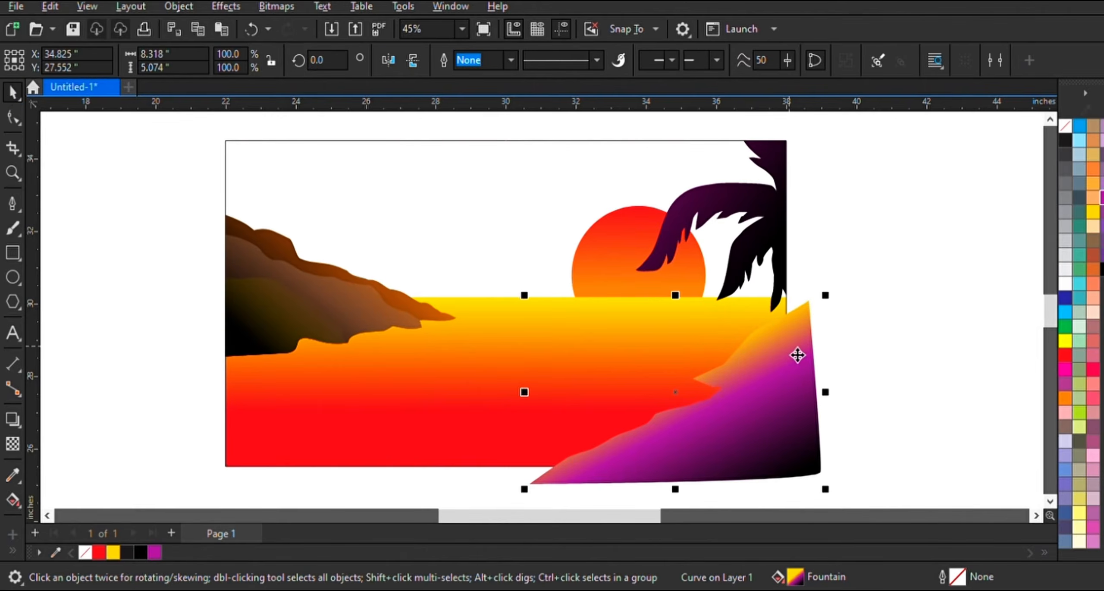
# - Duplicate the shore shape slightly lower, scale the copy to 96.8% and rotate it to 354.689°
pyautogui.moveTo(797, 356); pyautogui.dragTo(804, 390)
pyautogui.rightClick(803, 390)
pyautogui.click(802, 393)
pyautogui.moveTo(839, 332); pyautogui.dragTo(849, 355)
pyautogui.moveTo(794, 405); pyautogui.dragTo(801, 405)
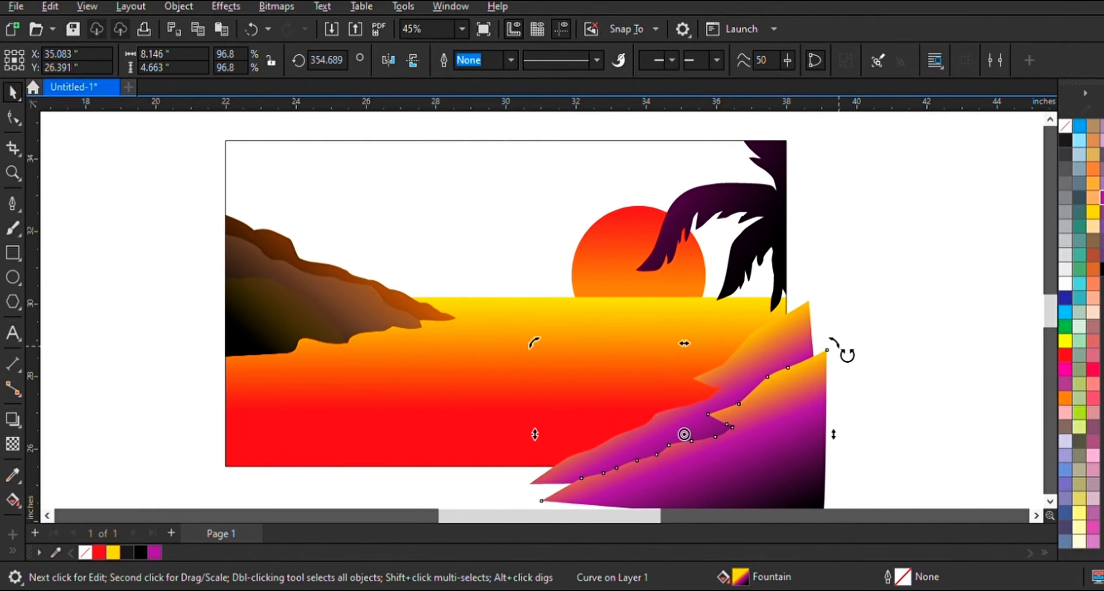
# - Enlarge the shore copy to 168.6%, about 14.2 by 8.1 inches, and position it over the lower part of the original shore
pyautogui.click(817, 376)
pyautogui.moveTo(834, 346); pyautogui.dragTo(966, 266)
pyautogui.moveTo(882, 361); pyautogui.dragTo(676, 397)
pyautogui.moveTo(760, 298); pyautogui.dragTo(838, 254)
pyautogui.moveTo(754, 364); pyautogui.dragTo(952, 334)
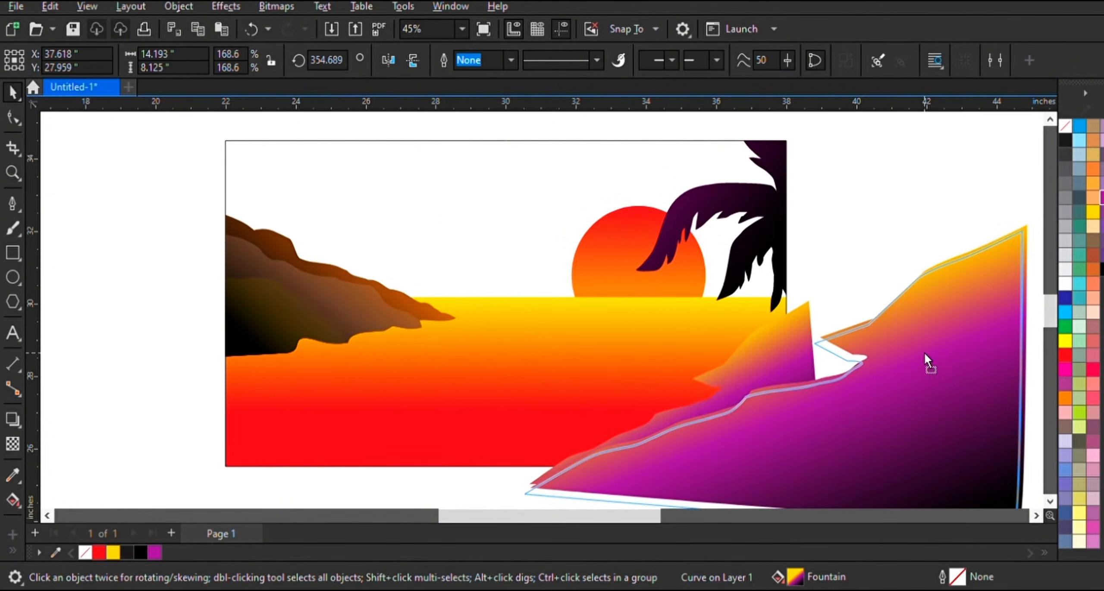
pyautogui.moveTo(888, 363); pyautogui.dragTo(881, 369)
# - Extend the enlarged copy's gradient up and to the left, shift its purple midpoint, and recolor the yellow end near-black
pyautogui.click(13, 500)
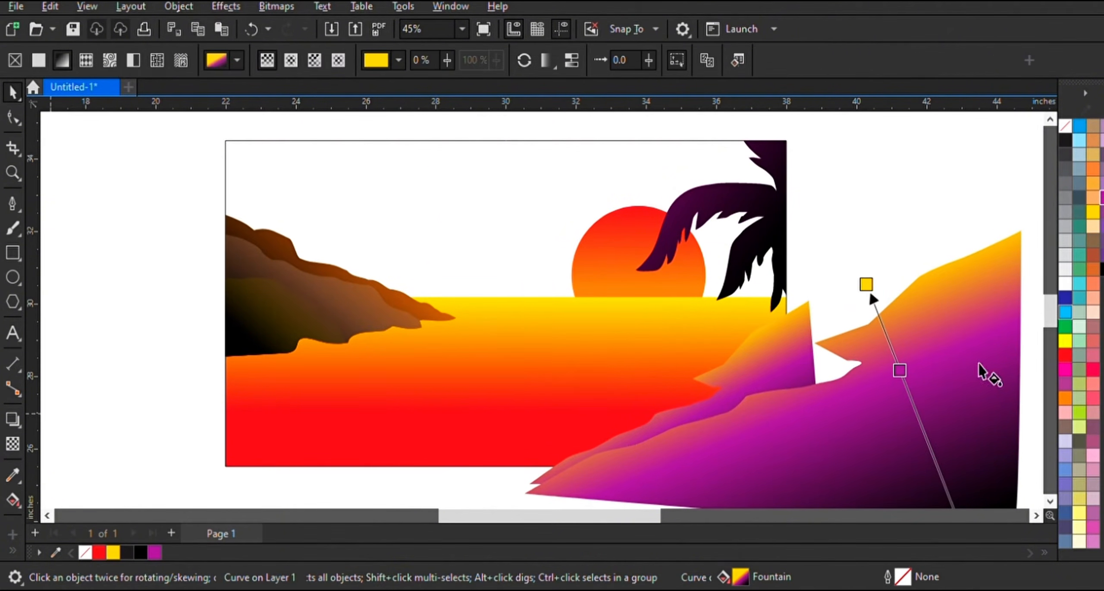
pyautogui.moveTo(867, 285); pyautogui.dragTo(818, 188)
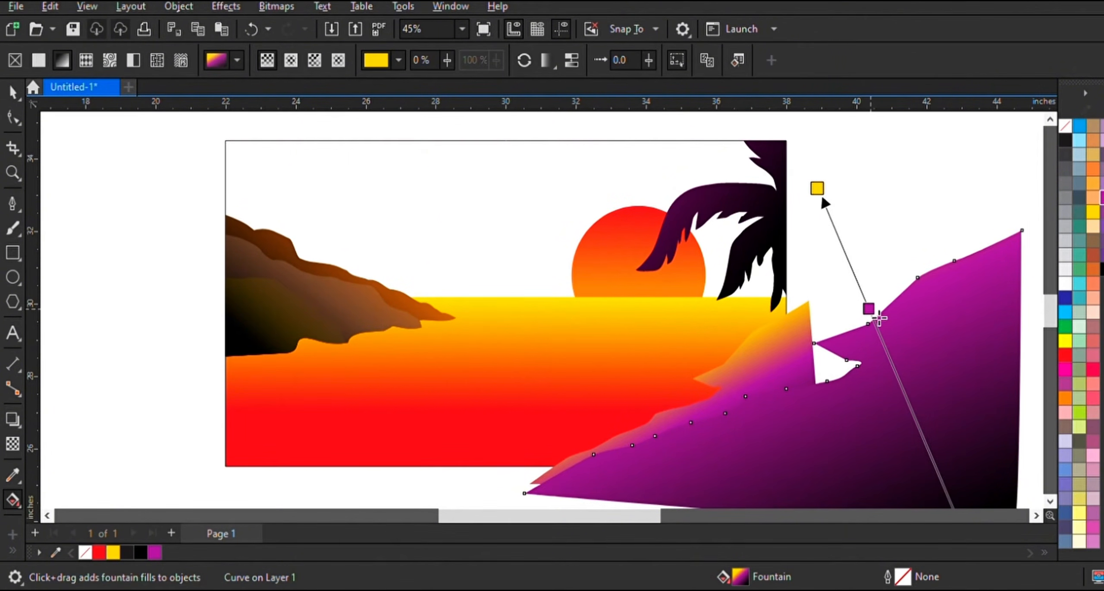
pyautogui.moveTo(869, 309); pyautogui.dragTo(889, 359)
pyautogui.moveTo(817, 189); pyautogui.dragTo(821, 201)
pyautogui.moveTo(908, 261); pyautogui.dragTo(823, 204)
# - PowerClip the enlarged shore copy inside the original shore shape
pyautogui.click(11, 97)
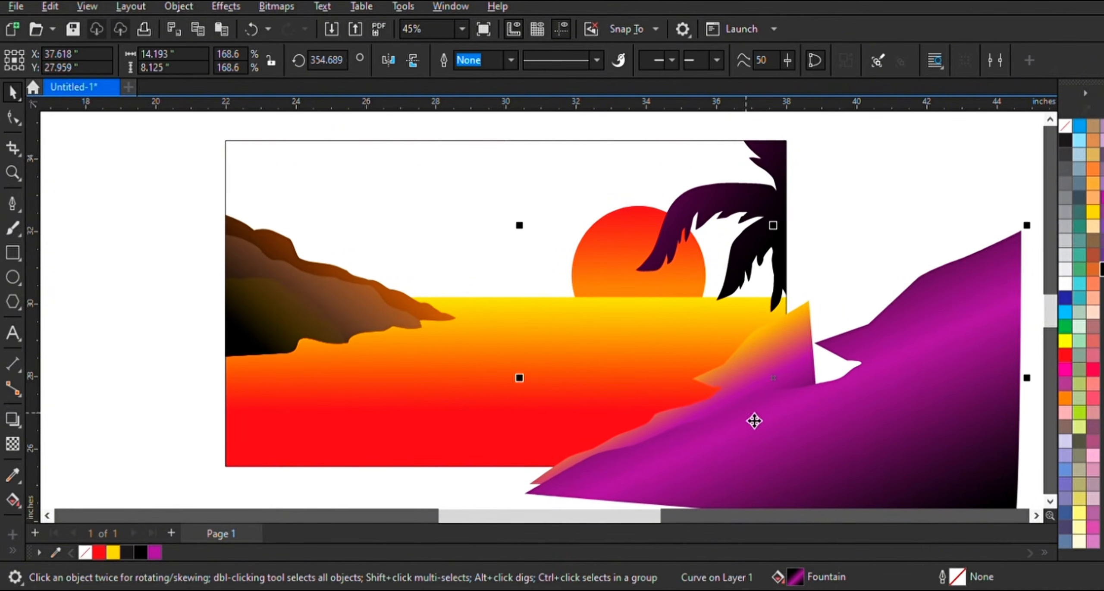
pyautogui.hotkey('alt', 'j')
pyautogui.press('w')
pyautogui.press('p')
pyautogui.click(776, 341)
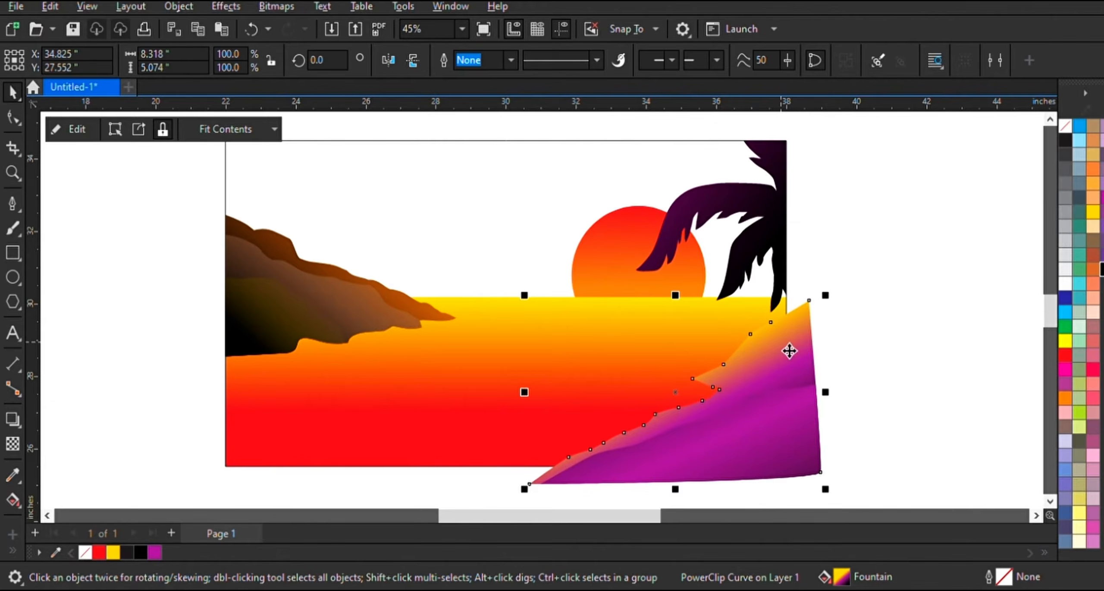
# - Recolor the yellow end of the original shore's gradient to a very dark brown
pyautogui.click(1051, 502)
pyautogui.click(1036, 516)
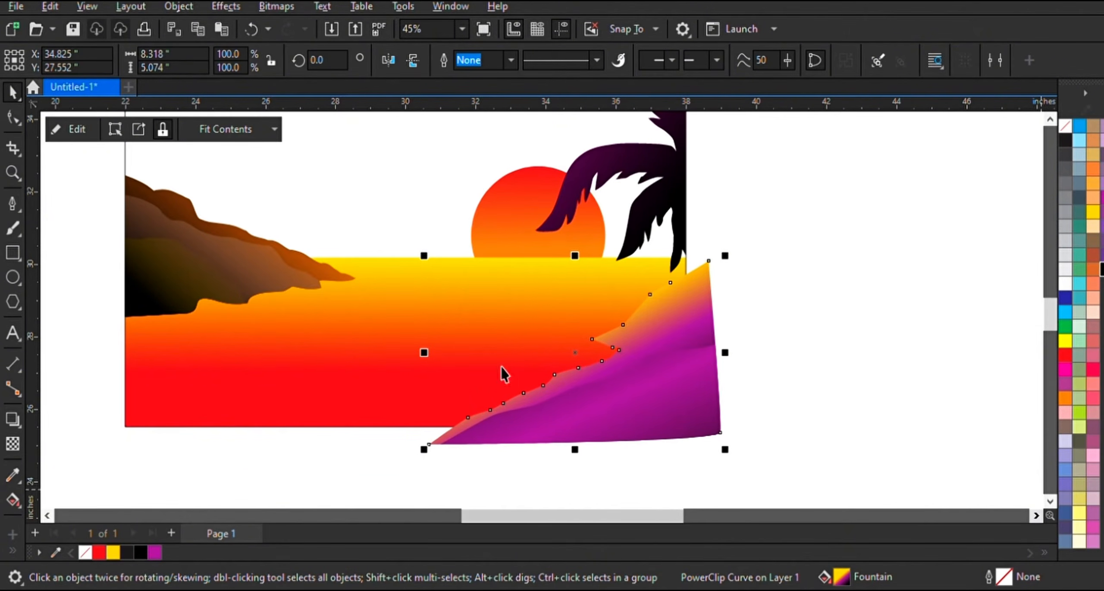
pyautogui.click(13, 501)
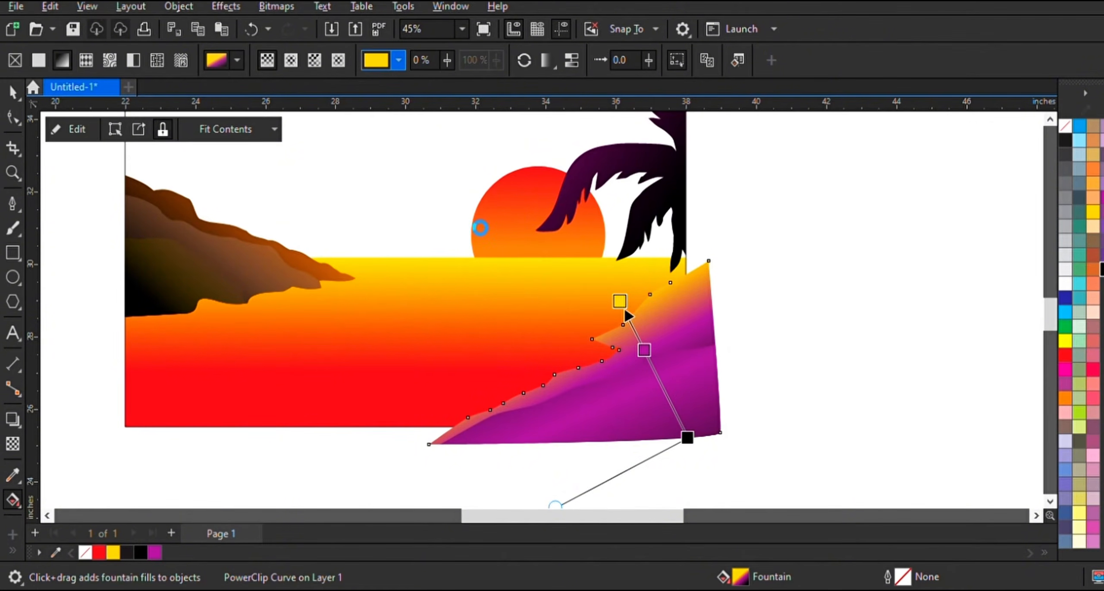
pyautogui.click(469, 216)
pyautogui.click(471, 223)
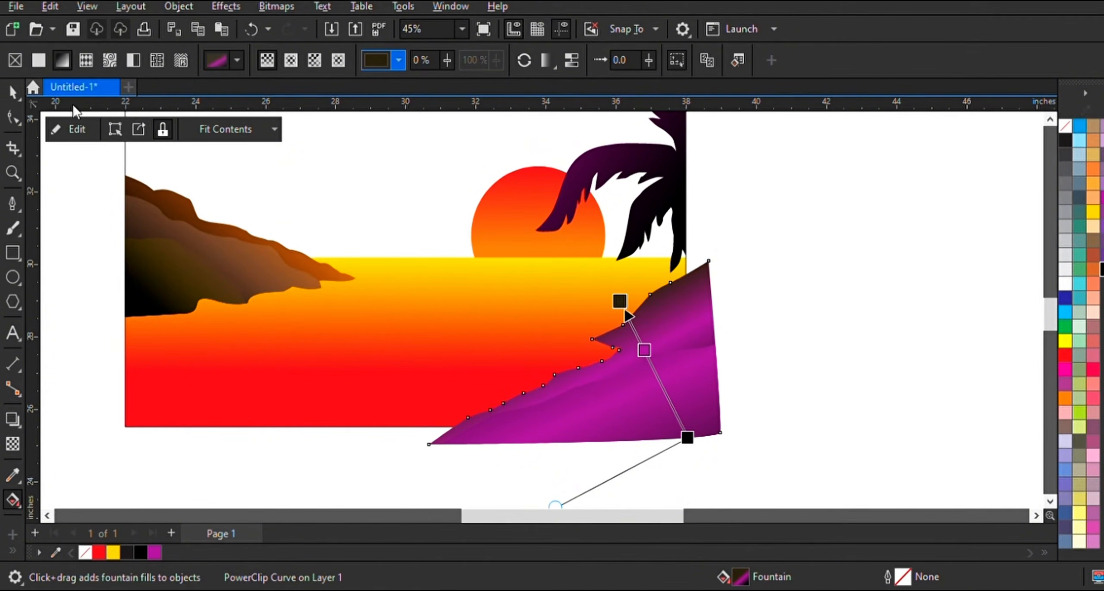
# - PowerClip the layered purple shore inside the landscape frame
pyautogui.press('space')
pyautogui.hotkey('alt', 'j')
pyautogui.press('w')
pyautogui.press('p')
pyautogui.click(481, 243)
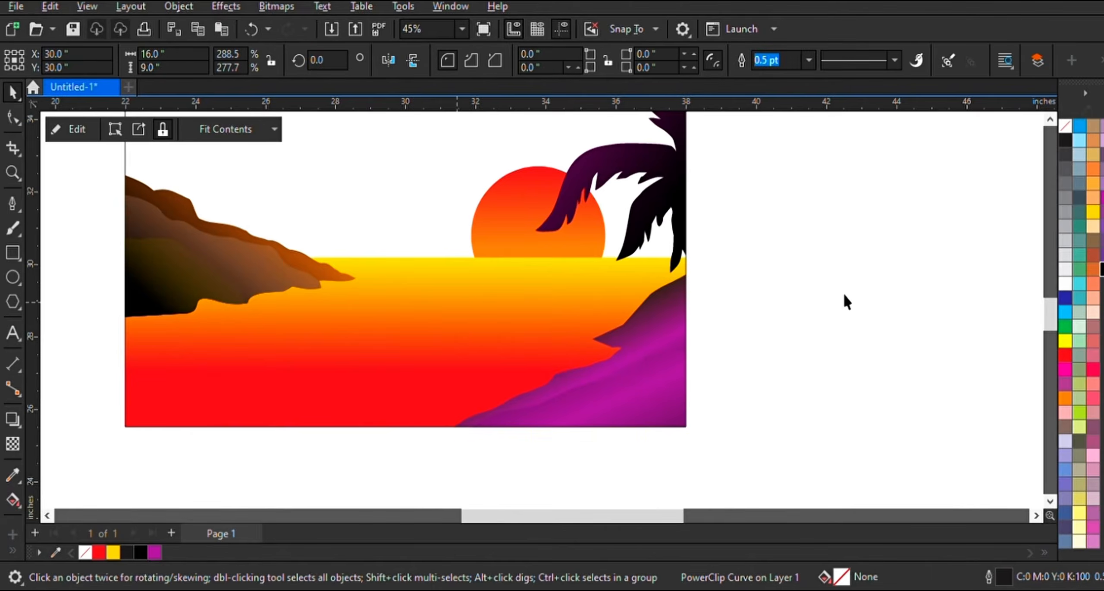
pyautogui.click(843, 295)
pyautogui.scroll(-1, 774, 289)
# - Open the frame's contents for editing and stack four progressively shorter copies of the water rectangle, all aligned to its bottom edge
pyautogui.click(12, 175)
pyautogui.moveTo(306, 148); pyautogui.dragTo(725, 386)
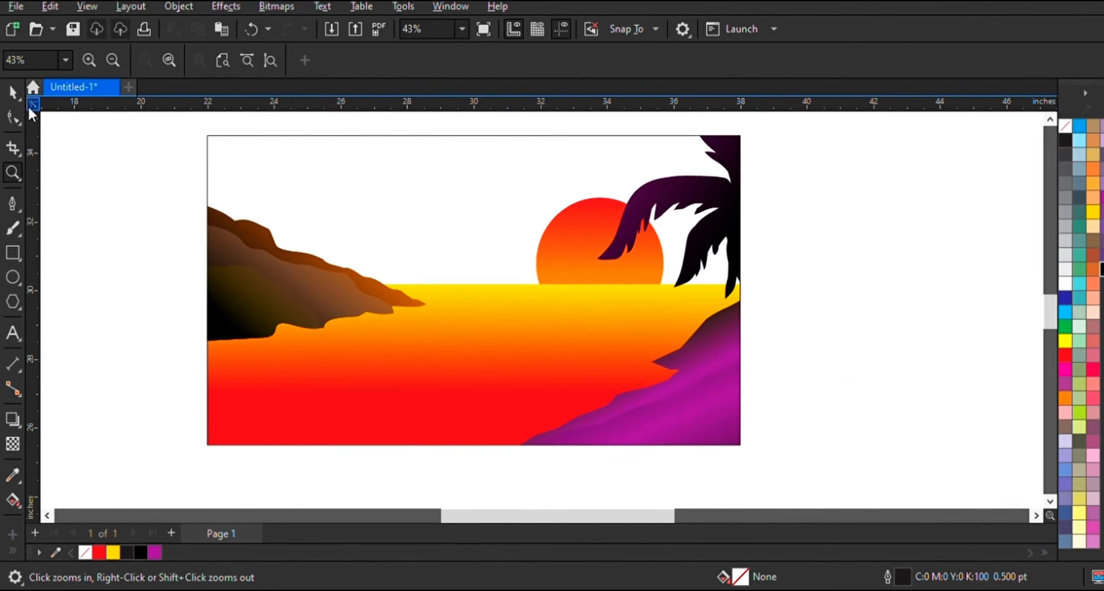
pyautogui.click(12, 92)
pyautogui.click(14, 176)
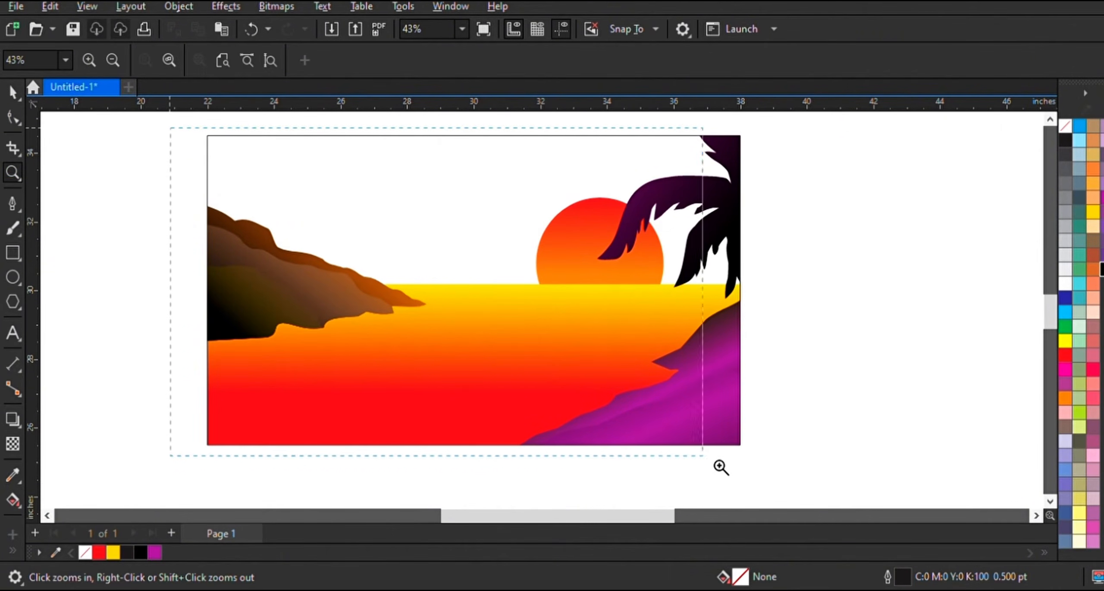
pyautogui.moveTo(721, 466); pyautogui.dragTo(862, 465)
pyautogui.click(12, 92)
pyautogui.doubleClick(591, 336)
pyautogui.click(590, 335)
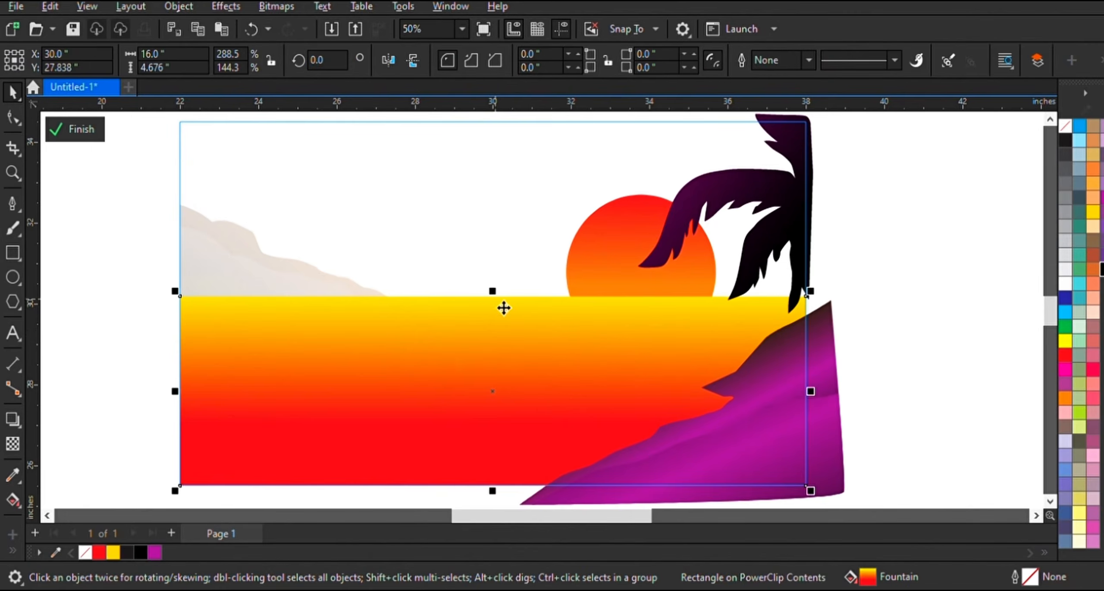
pyautogui.moveTo(493, 291); pyautogui.dragTo(360, 438)
pyautogui.click(986, 377)
pyautogui.click(1051, 501)
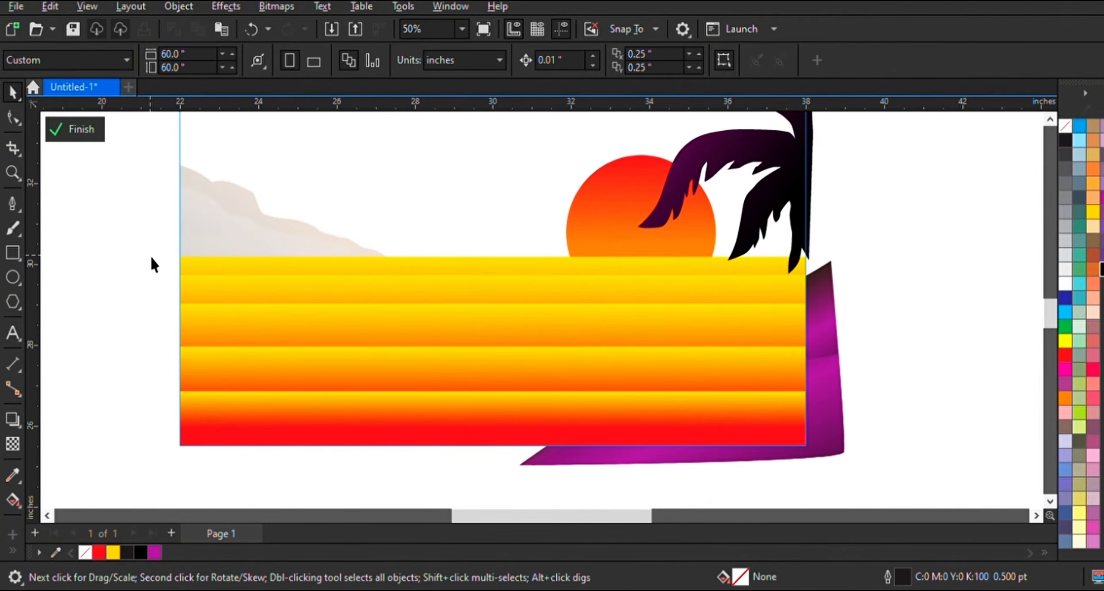
pyautogui.click(12, 255)
pyautogui.moveTo(149, 453)
pyautogui.mouseDown()
pyautogui.moveTo(863, 389)
pyautogui.moveTo(887, 271)
pyautogui.moveTo(873, 259)
pyautogui.mouseUp()
pyautogui.click(12, 92)
pyautogui.press('Escape')
pyautogui.click(219, 284)
pyautogui.press('Delete')
# - Select the four shorter water bands and group them
pyautogui.click(224, 397)
pyautogui.keyDown('shift'); pyautogui.click(243, 370); pyautogui.keyUp('shift')
pyautogui.keyDown('shift'); pyautogui.click(256, 329); pyautogui.keyUp('shift')
pyautogui.keyDown('shift'); pyautogui.click(259, 286); pyautogui.keyUp('shift')
pyautogui.hotkey('ctrl', 'g')
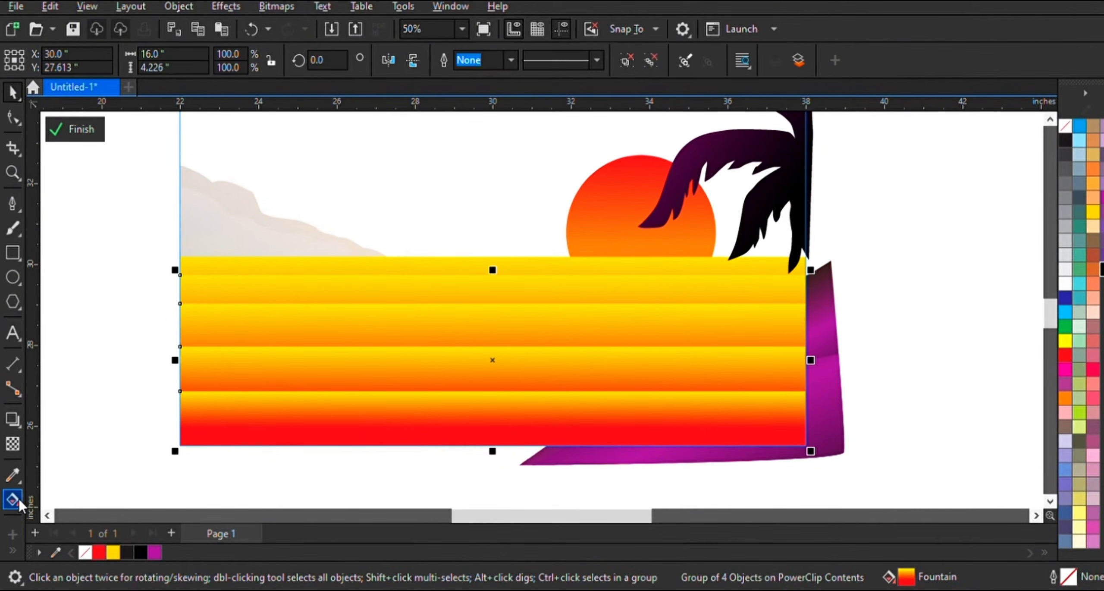
# - Try a single upward gradient fill across the grouped water bands and undo it
pyautogui.click(13, 500)
pyautogui.scroll(-1, 283, 373)
pyautogui.moveTo(320, 464); pyautogui.dragTo(349, 244)
pyautogui.hotkey('ctrl', 'z')
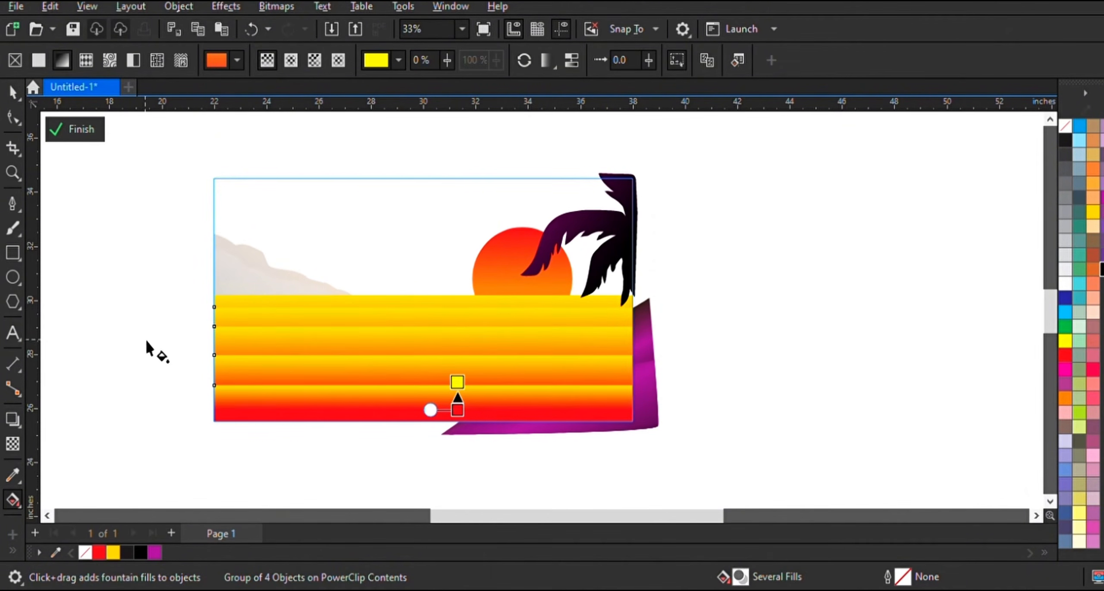
# - Apply a horizontal transparency to the grouped bands, opaque beyond the left edge and fully transparent just right of the frame's middle
pyautogui.click(12, 444)
pyautogui.moveTo(183, 347); pyautogui.dragTo(564, 348)
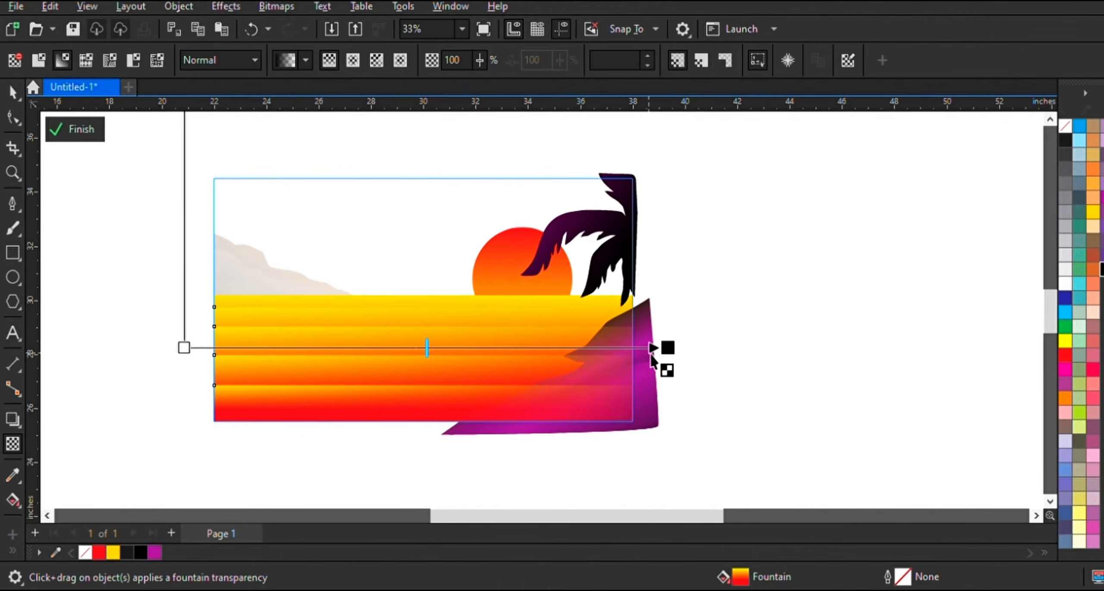
pyautogui.moveTo(192, 353); pyautogui.dragTo(166, 353)
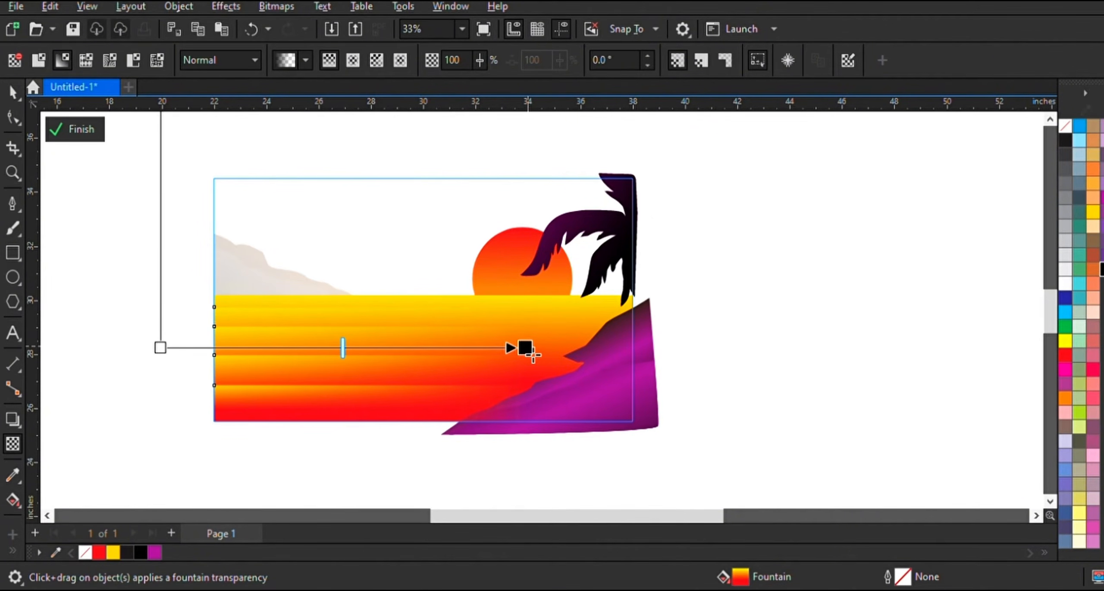
pyautogui.moveTo(532, 353); pyautogui.dragTo(468, 352)
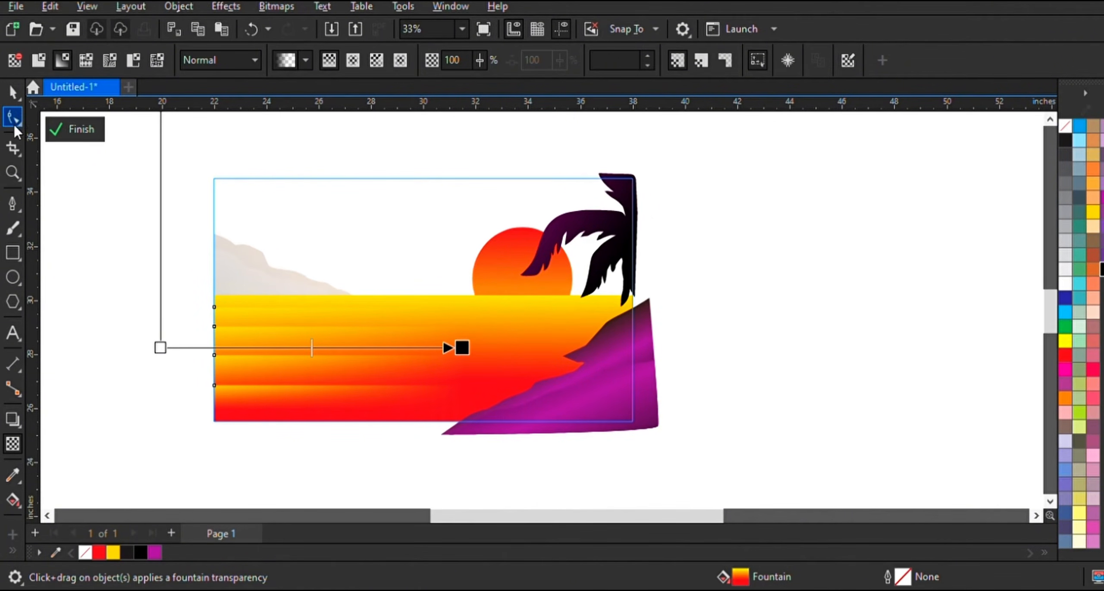
pyautogui.click(13, 91)
pyautogui.click(95, 412)
# - Draw a black rectangle without outline over the water and widen it past both frame sides, about 20 by 6.3 inches
pyautogui.click(8, 254)
pyautogui.moveTo(177, 452); pyautogui.dragTo(495, 282)
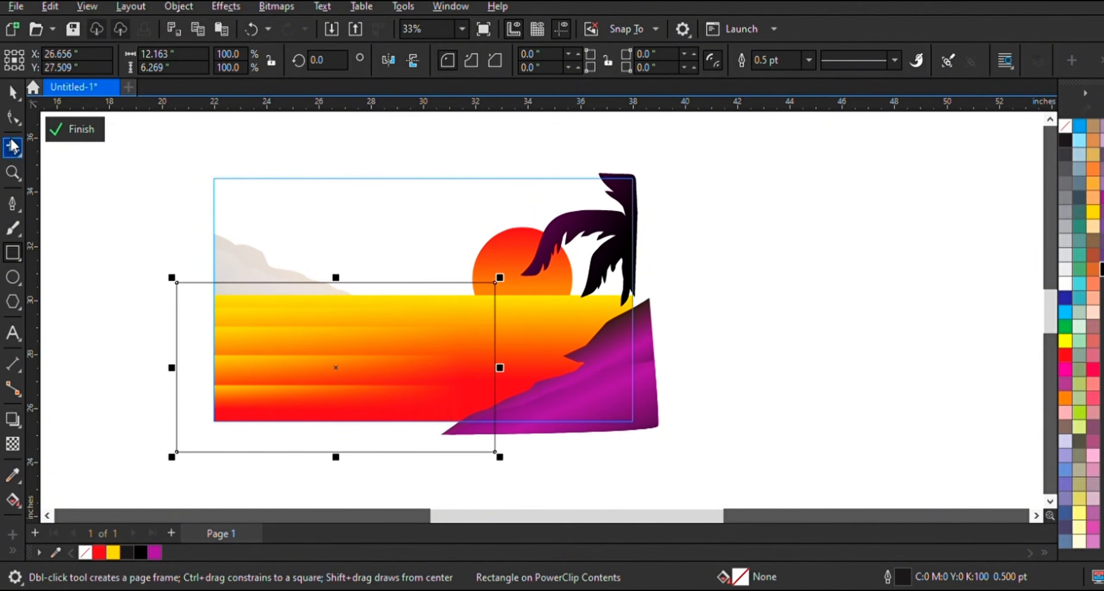
pyautogui.press('space')
pyautogui.moveTo(502, 375); pyautogui.dragTo(677, 379)
pyautogui.click(1102, 269)
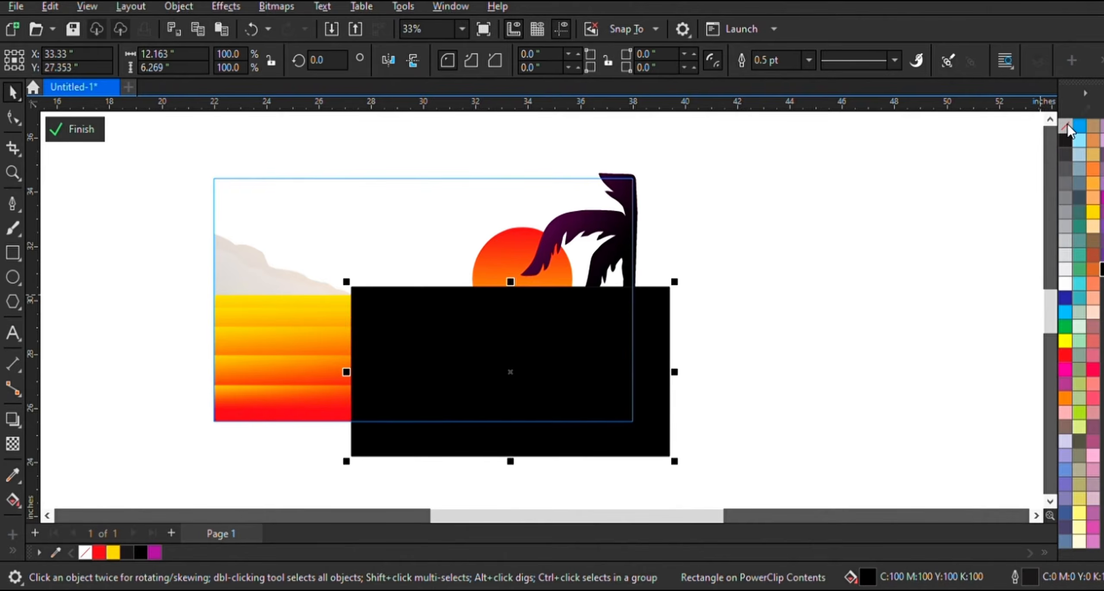
pyautogui.rightClick(1066, 126)
pyautogui.moveTo(348, 372); pyautogui.dragTo(145, 369)
# - Apply a vertical transparency to the black rectangle, from opaque near its bottom to fully transparent just below the horizon
pyautogui.click(13, 444)
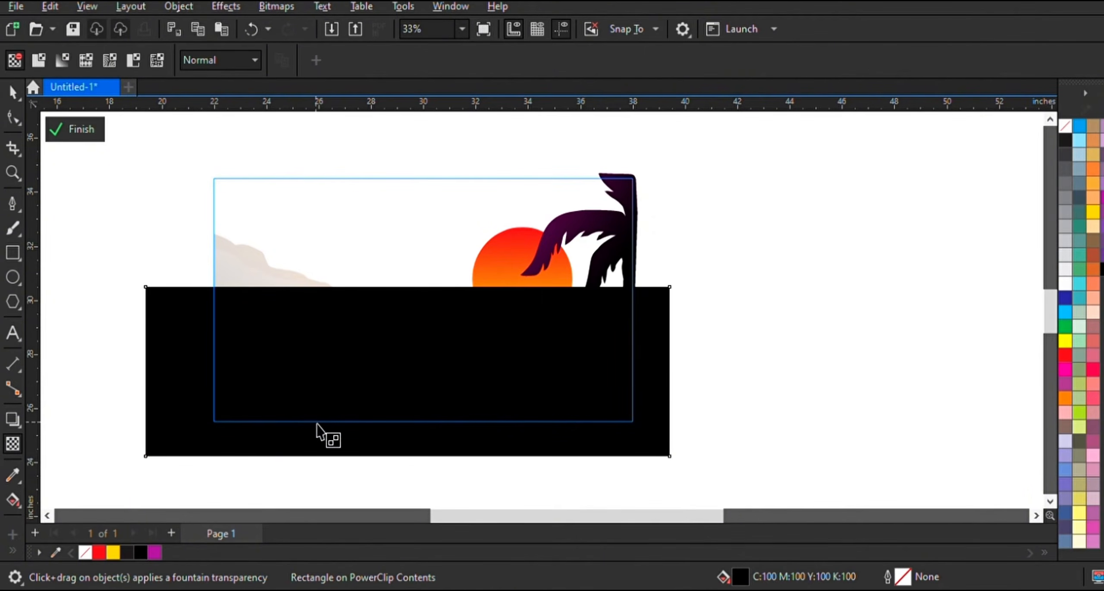
pyautogui.moveTo(319, 410); pyautogui.dragTo(332, 297)
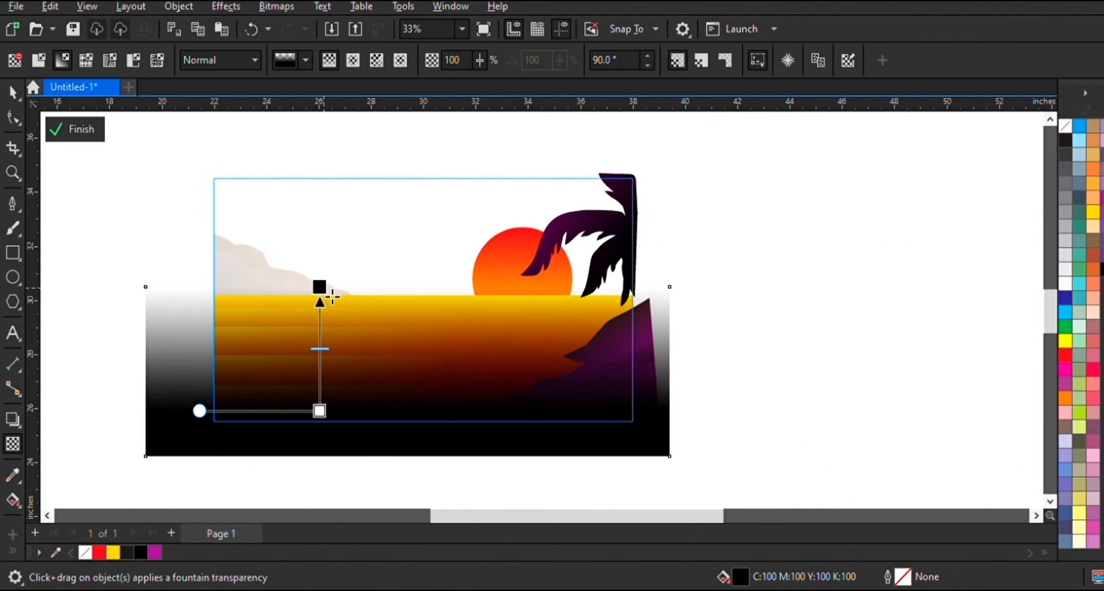
pyautogui.moveTo(320, 410); pyautogui.dragTo(320, 450)
pyautogui.moveTo(320, 378); pyautogui.dragTo(320, 341)
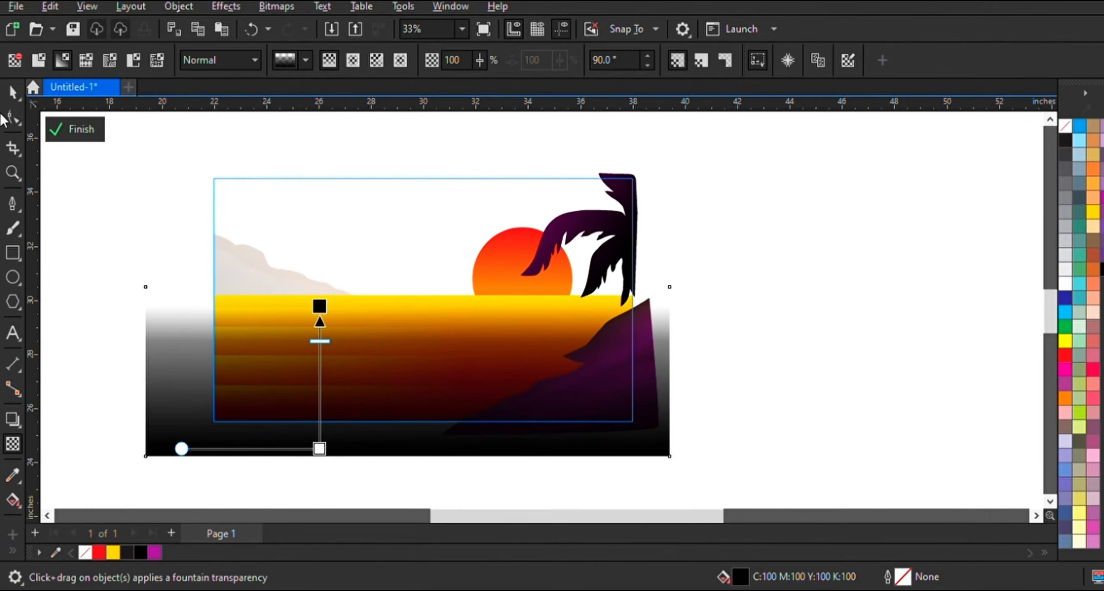
pyautogui.click(13, 93)
pyautogui.click(725, 368)
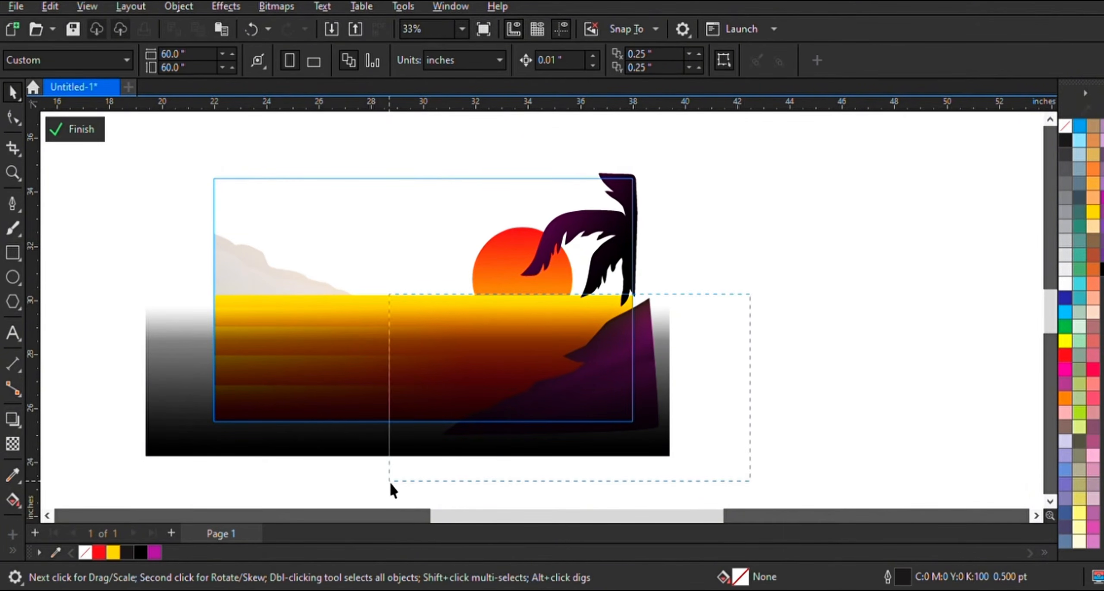
# - Bring the purple shore in front of the shading rectangle and finish editing the frame's contents
pyautogui.moveTo(391, 483); pyautogui.dragTo(390, 482)
pyautogui.hotkey('shift', 'pageup')
pyautogui.click(791, 381)
pyautogui.keyDown('ctrl'); pyautogui.click(791, 382); pyautogui.keyUp('ctrl')
pyautogui.click(791, 382)
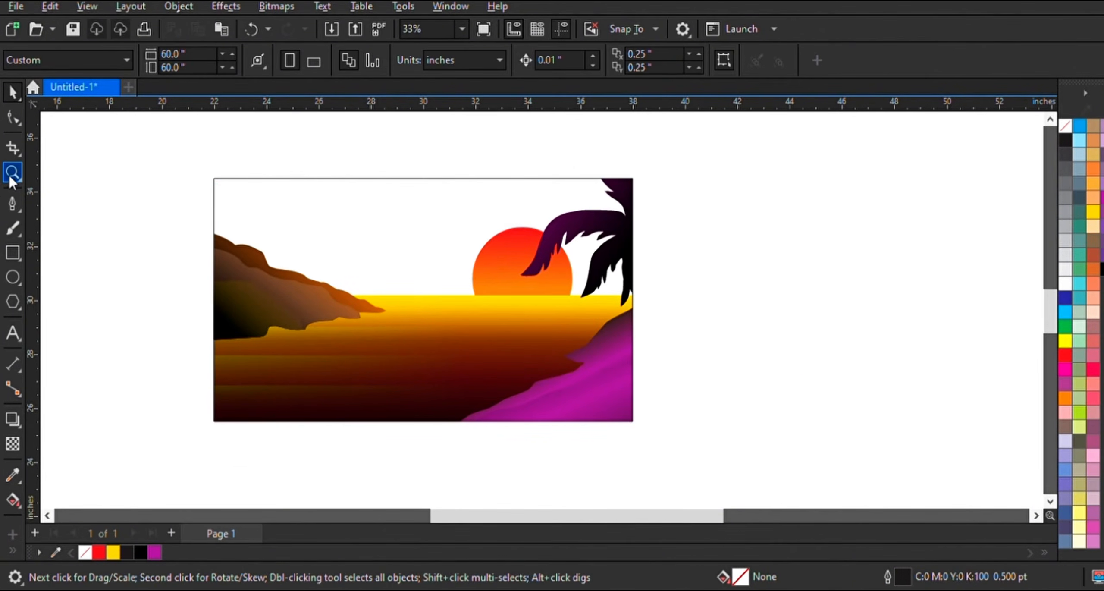
# - Reopen the frame's contents, bring the black shading rectangle in front of the shore, extend its lower edge downward, and finish editing
pyautogui.click(11, 176)
pyautogui.click(13, 93)
pyautogui.doubleClick(348, 365)
pyautogui.click(204, 431)
pyautogui.moveTo(205, 432); pyautogui.dragTo(445, 466)
pyautogui.click(796, 335)
pyautogui.hotkey('ctrl', 'z')
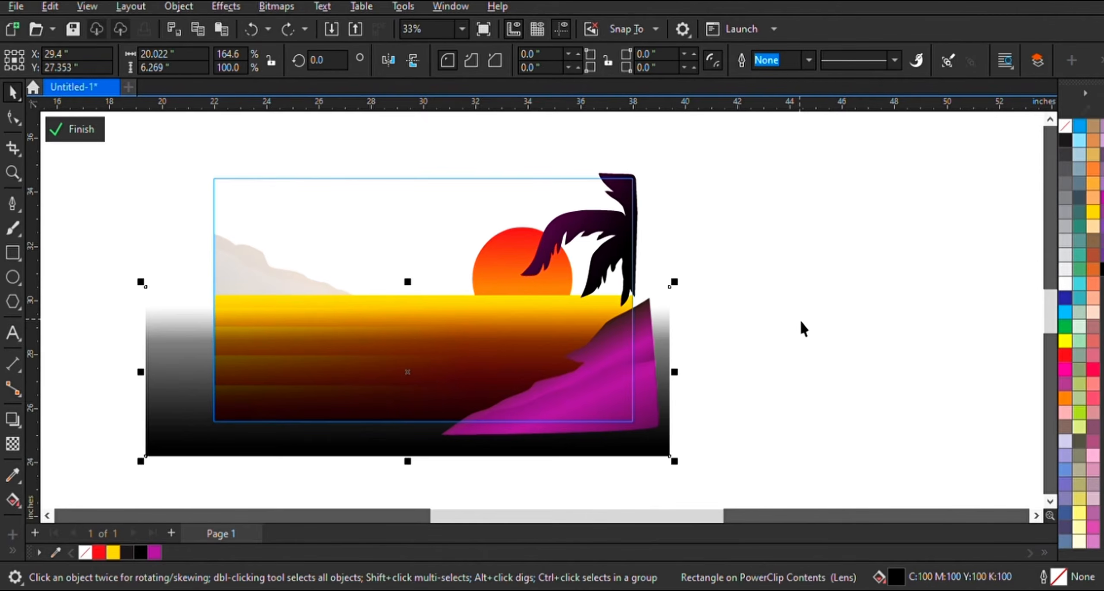
pyautogui.click(799, 320)
pyautogui.click(407, 384)
pyautogui.moveTo(406, 458); pyautogui.dragTo(411, 485)
pyautogui.click(848, 340)
pyautogui.keyDown('ctrl'); pyautogui.click(815, 338); pyautogui.keyUp('ctrl')
pyautogui.click(813, 339)
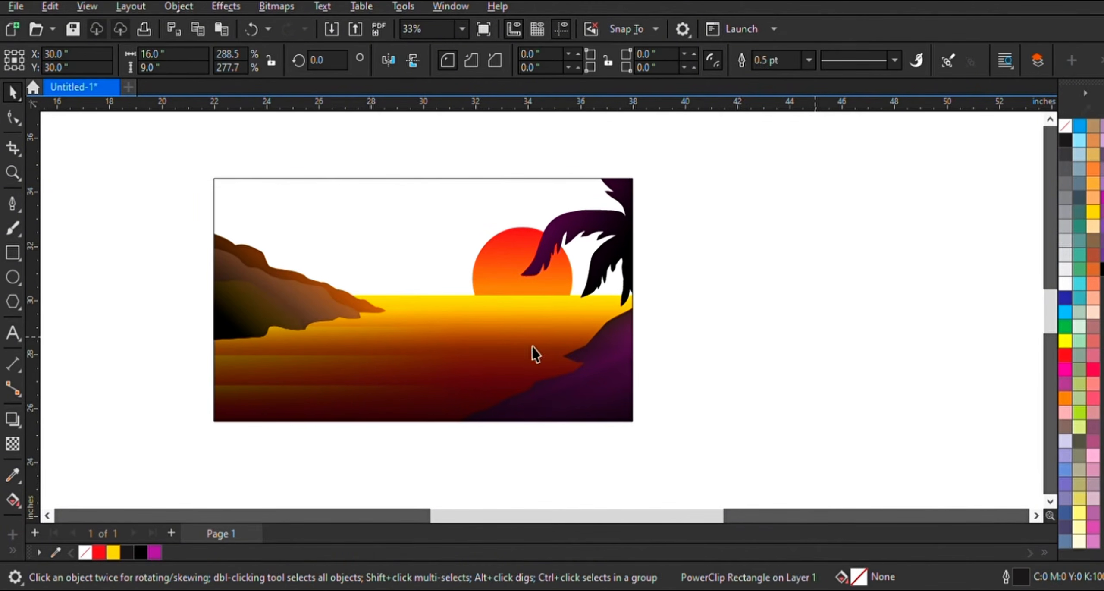
# - Draw a circle about 1.9 inches across in the sky between the hillside and the sun
pyautogui.click(12, 173)
pyautogui.moveTo(162, 155); pyautogui.dragTo(768, 457)
pyautogui.click(13, 92)
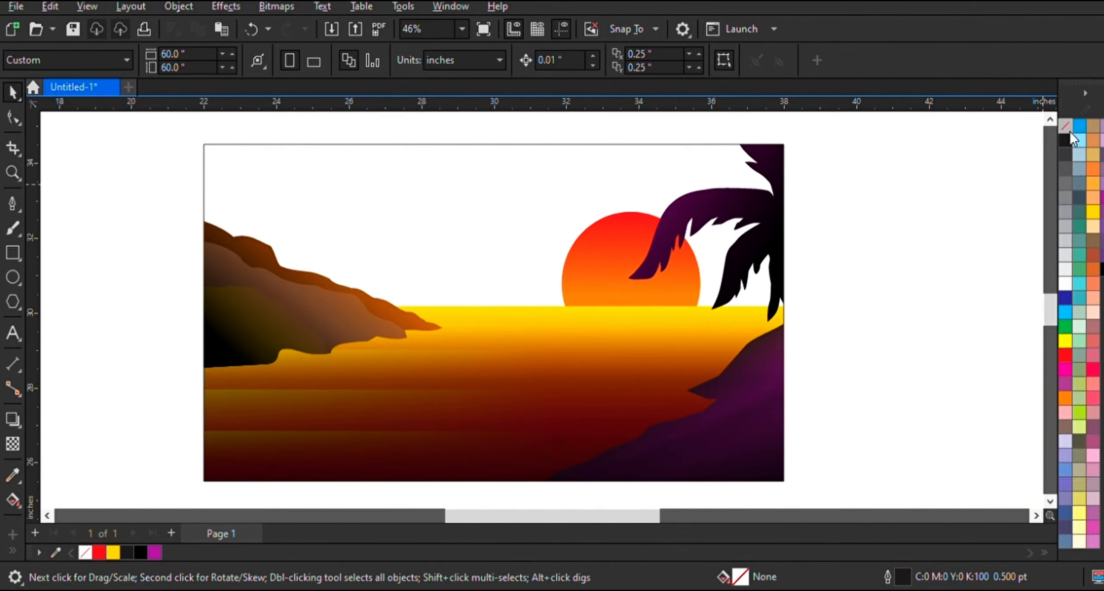
pyautogui.click(12, 203)
pyautogui.scroll(3, 531, 286)
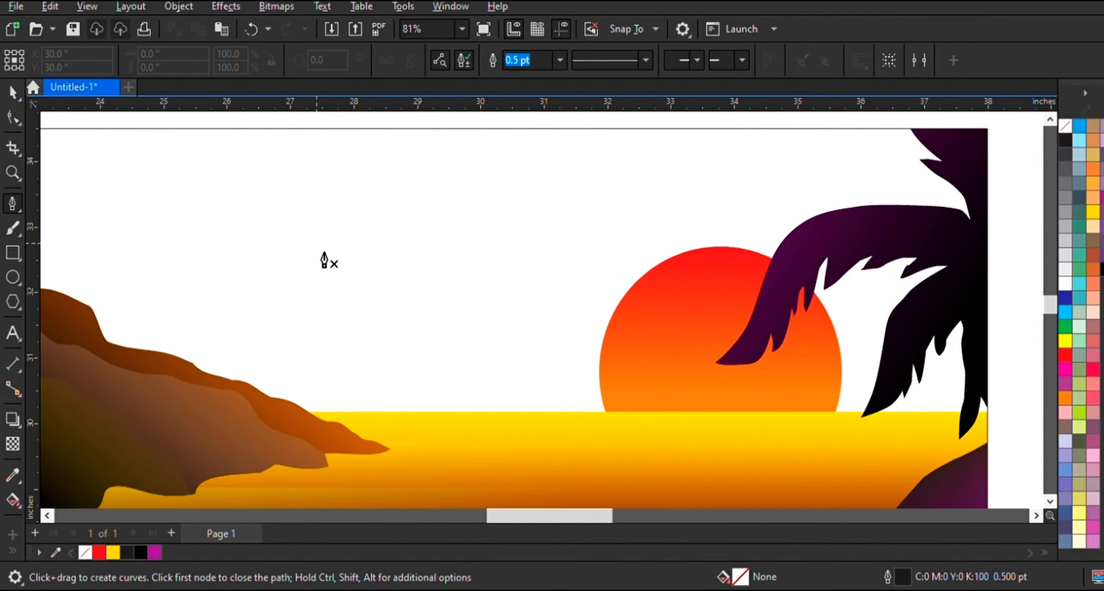
pyautogui.click(13, 278)
pyautogui.moveTo(311, 220)
pyautogui.mouseDown()
pyautogui.moveTo(418, 347)
pyautogui.moveTo(430, 345)
pyautogui.moveTo(373, 332)
pyautogui.mouseUp()
# - Duplicate the circle as two flattened, overlapping ellipses stepping down to its right
pyautogui.press('space')
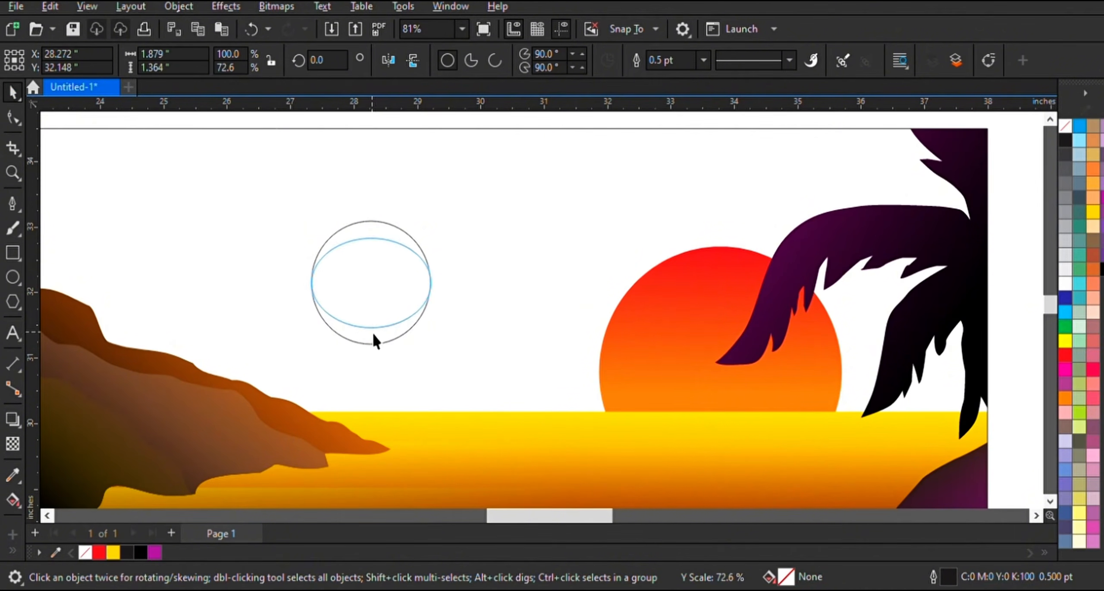
pyautogui.rightClick(373, 332)
pyautogui.moveTo(386, 294); pyautogui.dragTo(493, 312)
pyautogui.moveTo(472, 311); pyautogui.dragTo(516, 330)
pyautogui.rightClick(517, 330)
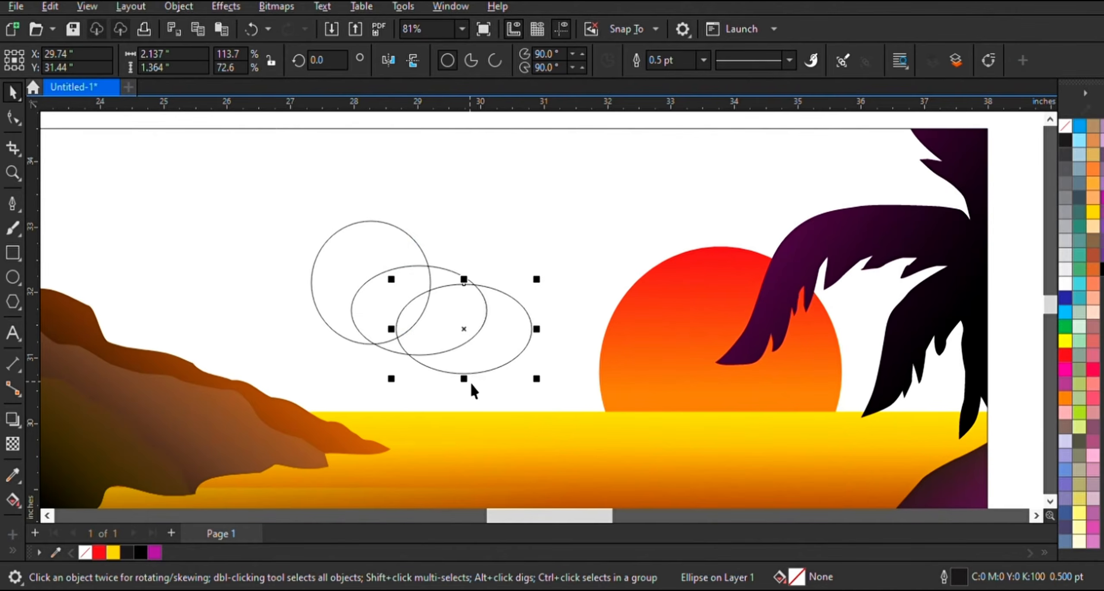
pyautogui.moveTo(465, 379); pyautogui.dragTo(466, 365)
pyautogui.moveTo(478, 334); pyautogui.dragTo(493, 332)
# - Add more overlapping ellipse copies below and left of the circle, flattening the outermost to about 1.9 by 0.5 inches
pyautogui.moveTo(480, 287); pyautogui.dragTo(355, 293)
pyautogui.rightClick(349, 302)
pyautogui.moveTo(323, 342); pyautogui.dragTo(214, 355)
pyautogui.rightClick(279, 313)
pyautogui.moveTo(243, 339); pyautogui.dragTo(259, 340)
pyautogui.scroll(-1, 318, 271)
pyautogui.scroll(1, 311, 303)
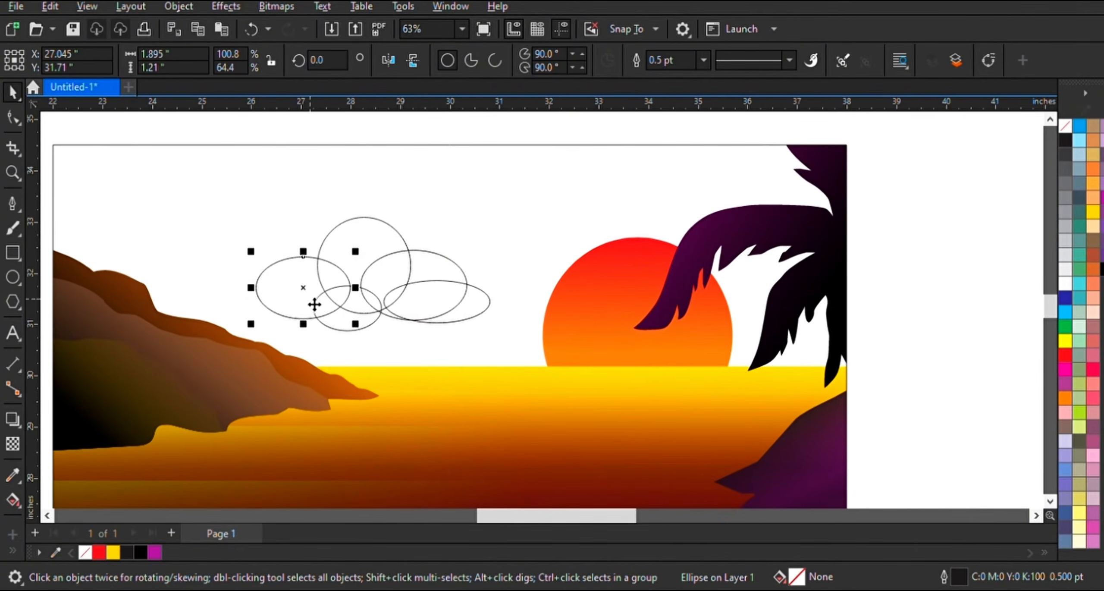
pyautogui.rightClick(288, 304)
pyautogui.moveTo(313, 303); pyautogui.dragTo(287, 314)
pyautogui.scroll(-2, 286, 279)
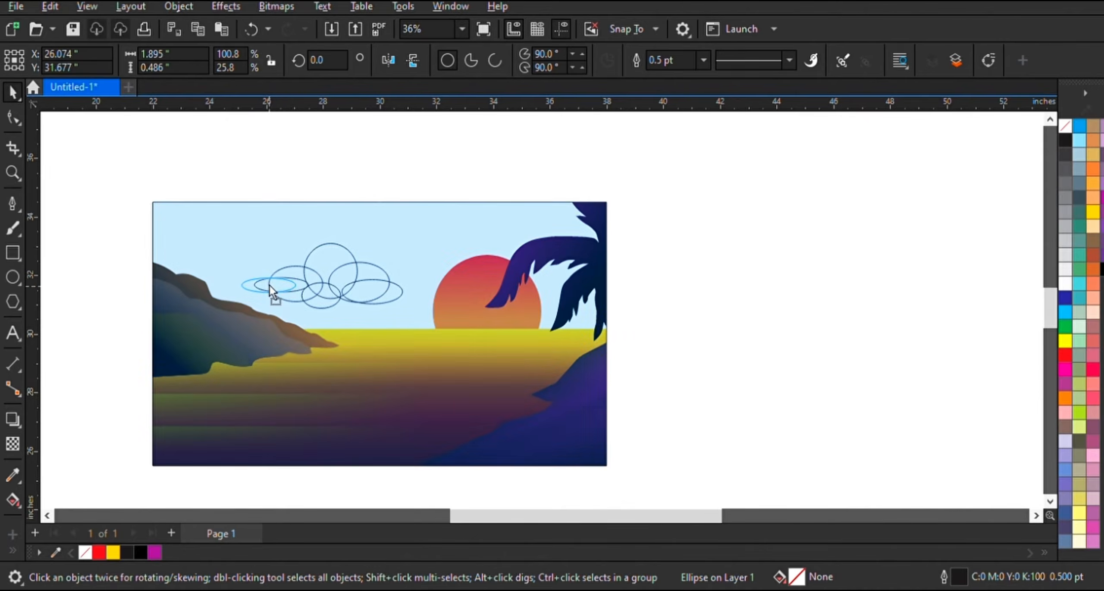
# - Select all the overlapping ellipses and weld them into one cloud outline
pyautogui.moveTo(99, 173); pyautogui.dragTo(518, 308)
pyautogui.click(478, 60)
pyautogui.click(335, 186)
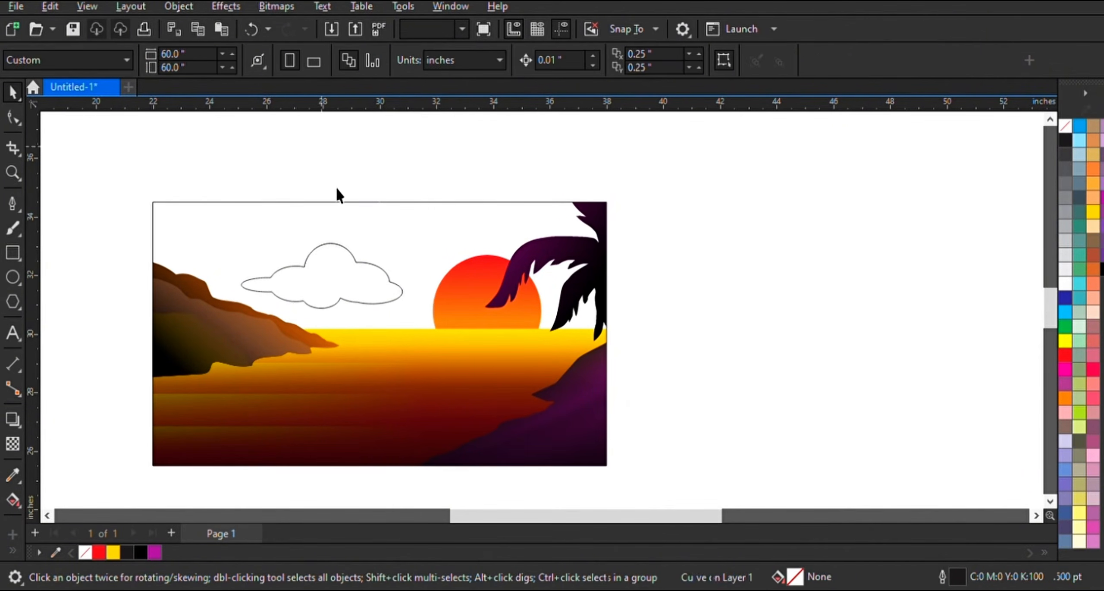
# - Duplicate the cloud, scale the copy to 40.6%, and place it overlapping the first cloud's right end beside the sun
pyautogui.click(362, 266)
pyautogui.scroll(2, 367, 280)
pyautogui.moveTo(371, 293); pyautogui.dragTo(614, 340)
pyautogui.rightClick(614, 339)
pyautogui.moveTo(688, 250); pyautogui.dragTo(666, 296)
pyautogui.moveTo(555, 331); pyautogui.dragTo(499, 329)
pyautogui.scroll(-1, 496, 327)
pyautogui.scroll(-1, 514, 344)
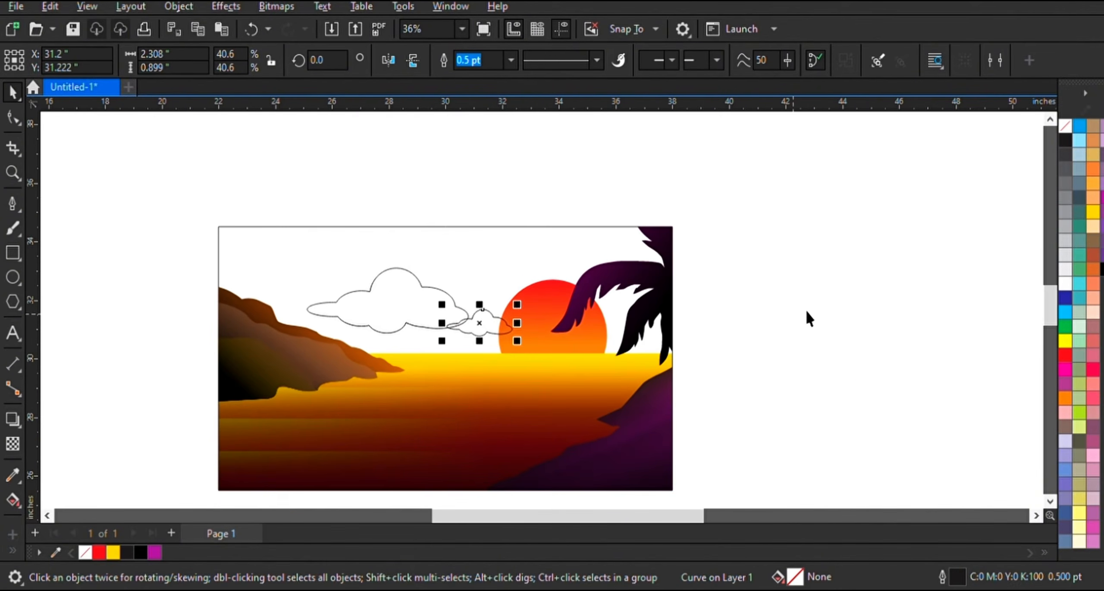
# - Fill the large cloud with a fountain fill running from dark brown on its left to dark gold on its right
pyautogui.scroll(1, 344, 260)
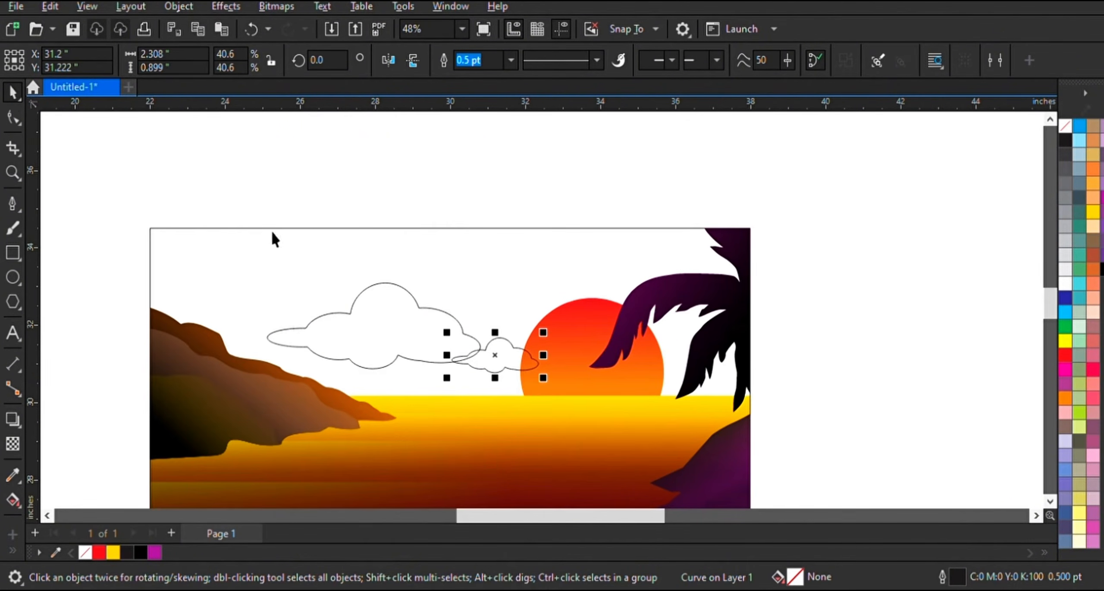
pyautogui.click(368, 327)
pyautogui.click(13, 501)
pyautogui.moveTo(372, 336); pyautogui.dragTo(508, 257)
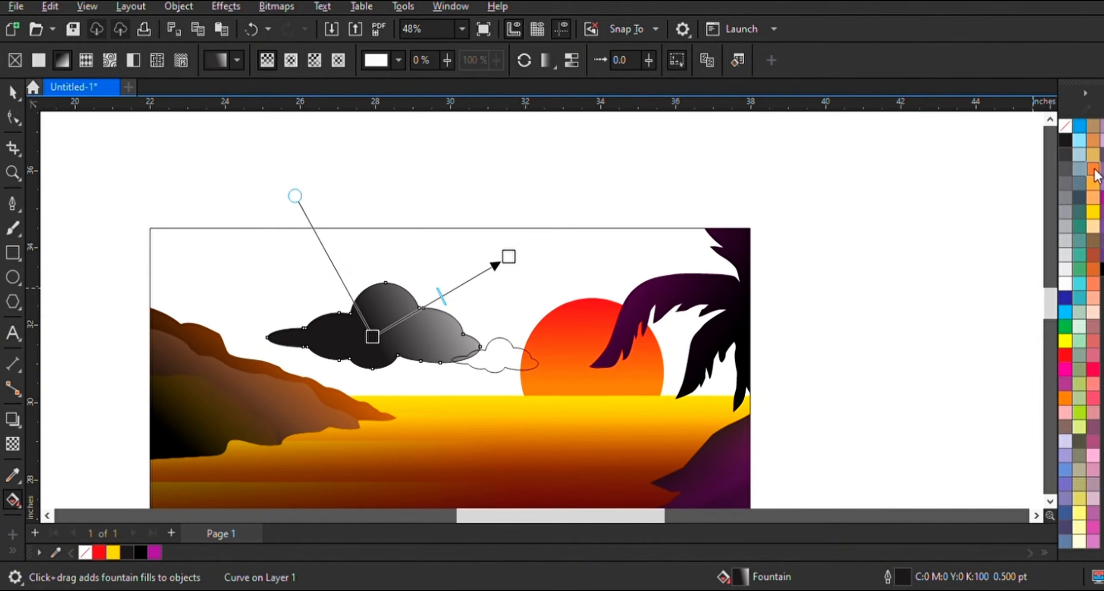
pyautogui.moveTo(612, 258); pyautogui.dragTo(373, 338)
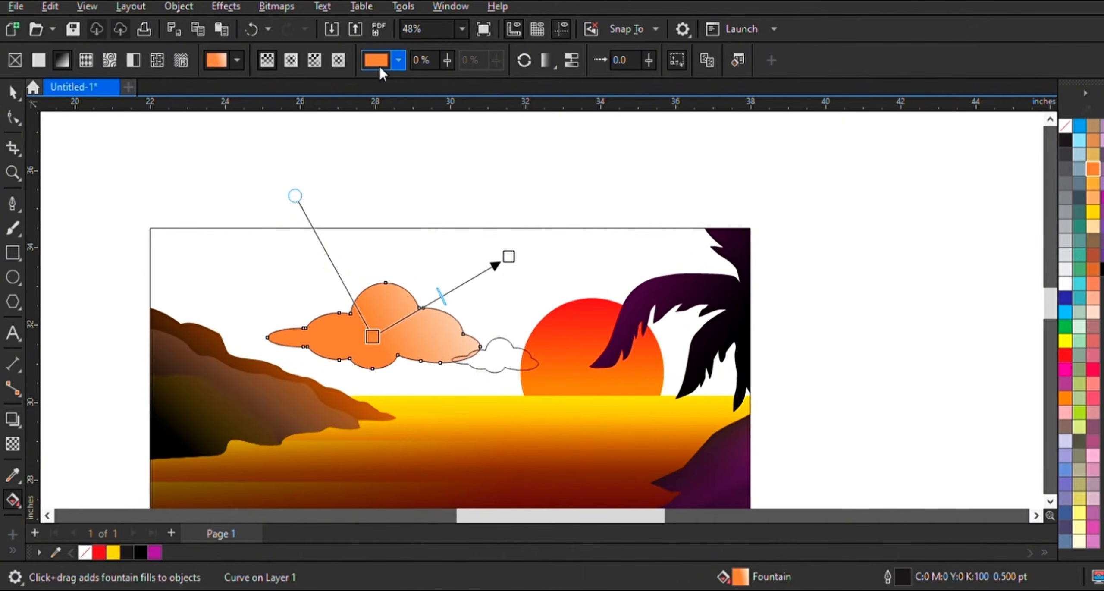
pyautogui.click(433, 217)
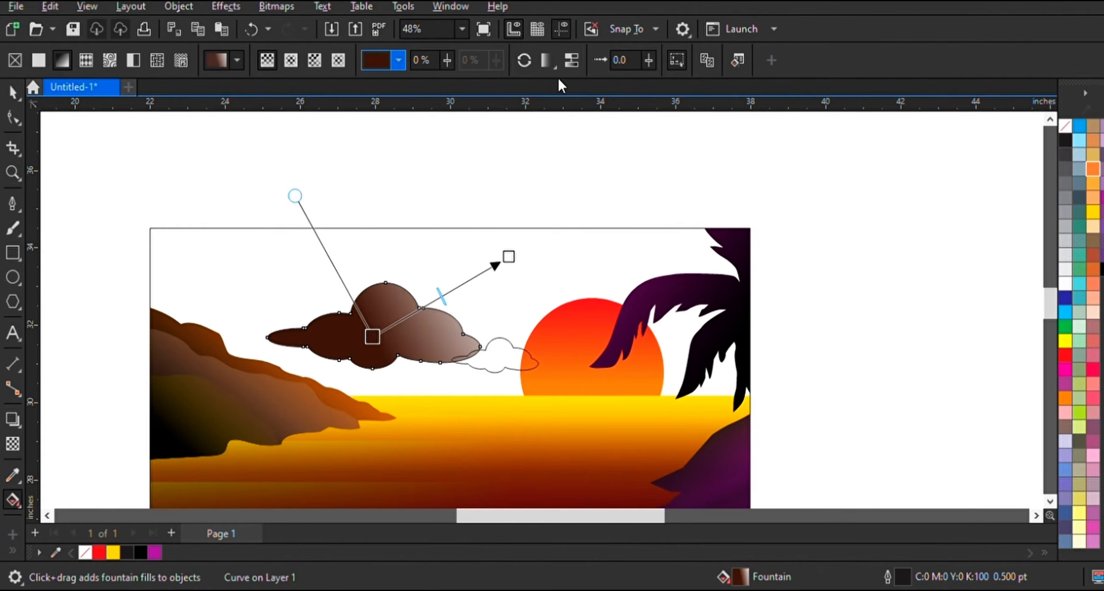
pyautogui.moveTo(508, 258); pyautogui.dragTo(489, 328)
pyautogui.moveTo(373, 337); pyautogui.dragTo(359, 311)
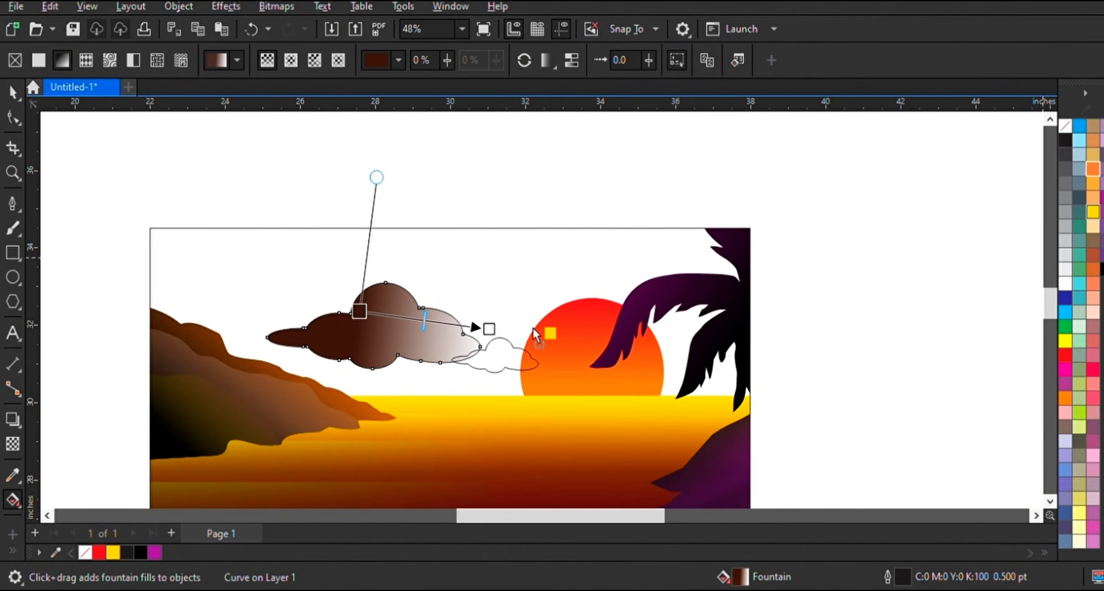
pyautogui.moveTo(535, 335); pyautogui.dragTo(490, 329)
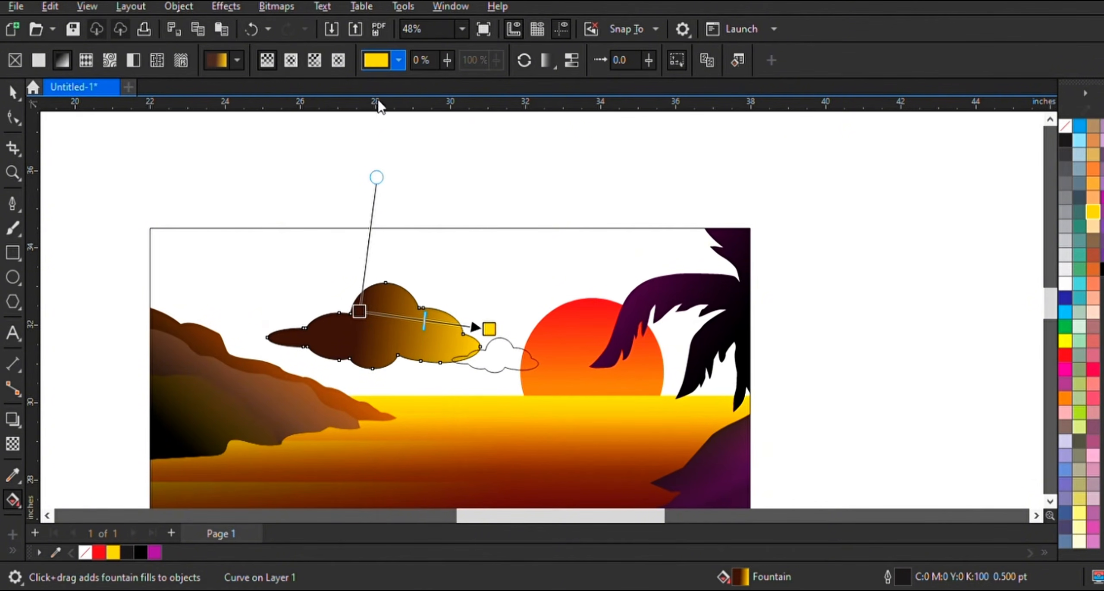
pyautogui.click(13, 91)
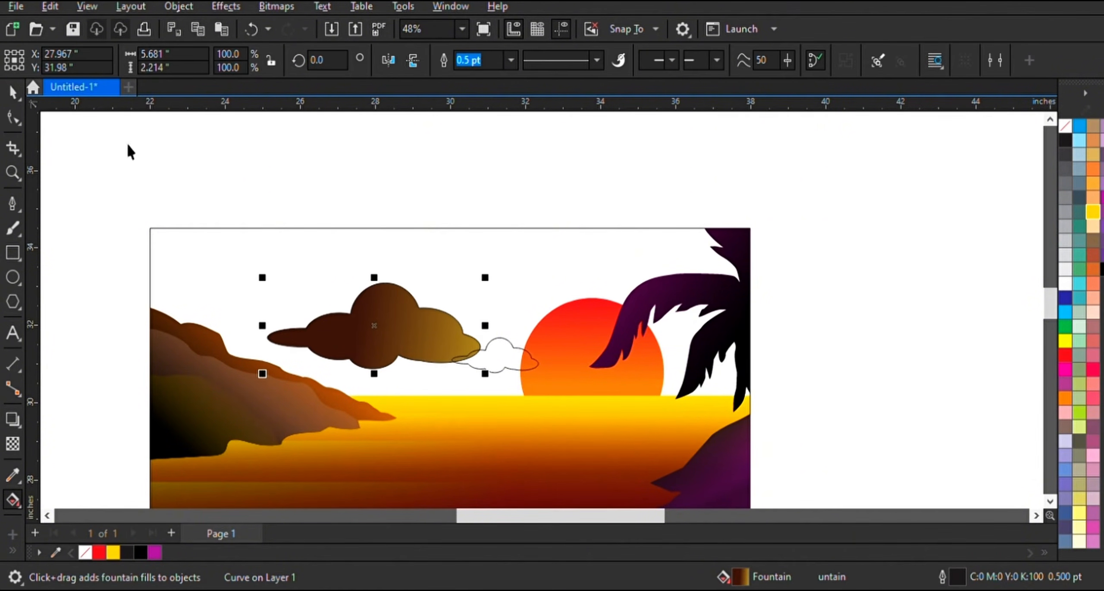
# - Copy the large cloud's brown-to-gold fill onto the small cloud and remove the clouds' outlines
pyautogui.click(501, 366)
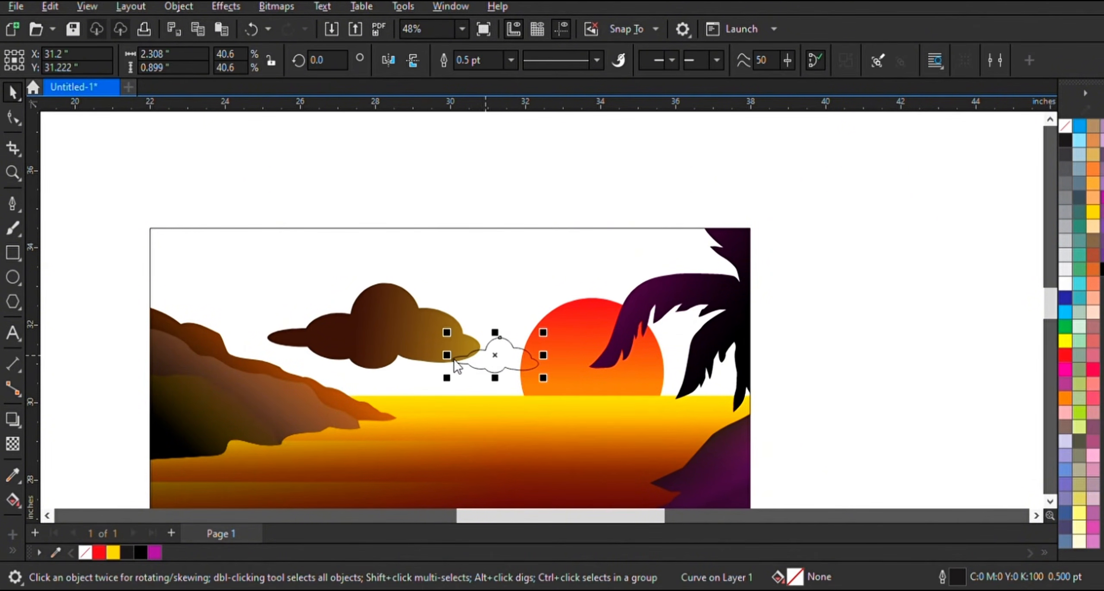
pyautogui.click(390, 321)
pyautogui.rightClick(1066, 126)
pyautogui.scroll(-1, 406, 213)
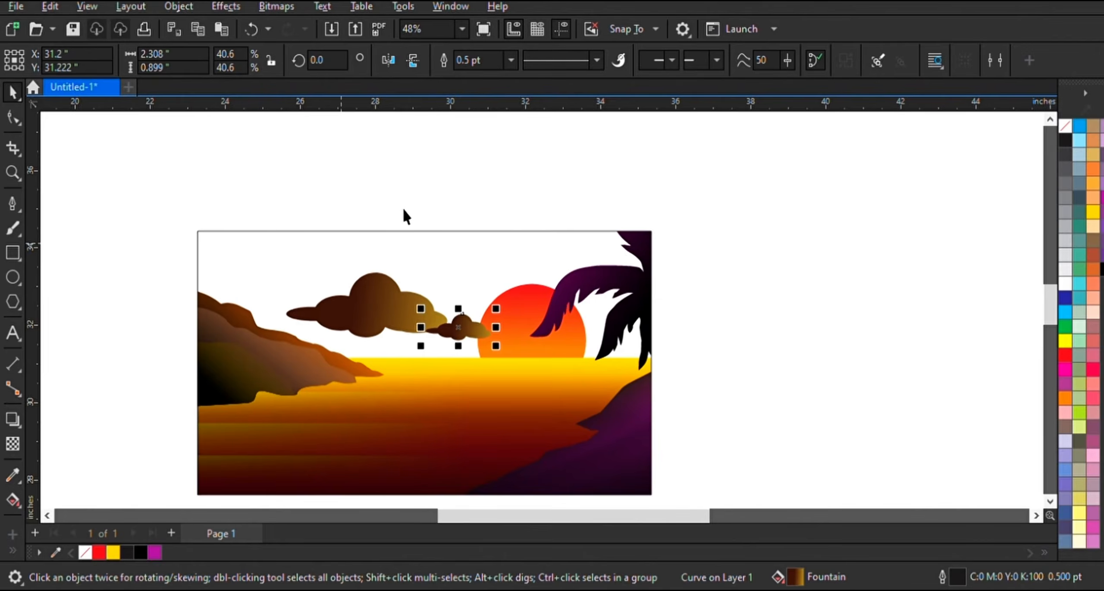
pyautogui.click(406, 213)
pyautogui.scroll(1, 433, 254)
pyautogui.click(390, 341)
pyautogui.click(13, 500)
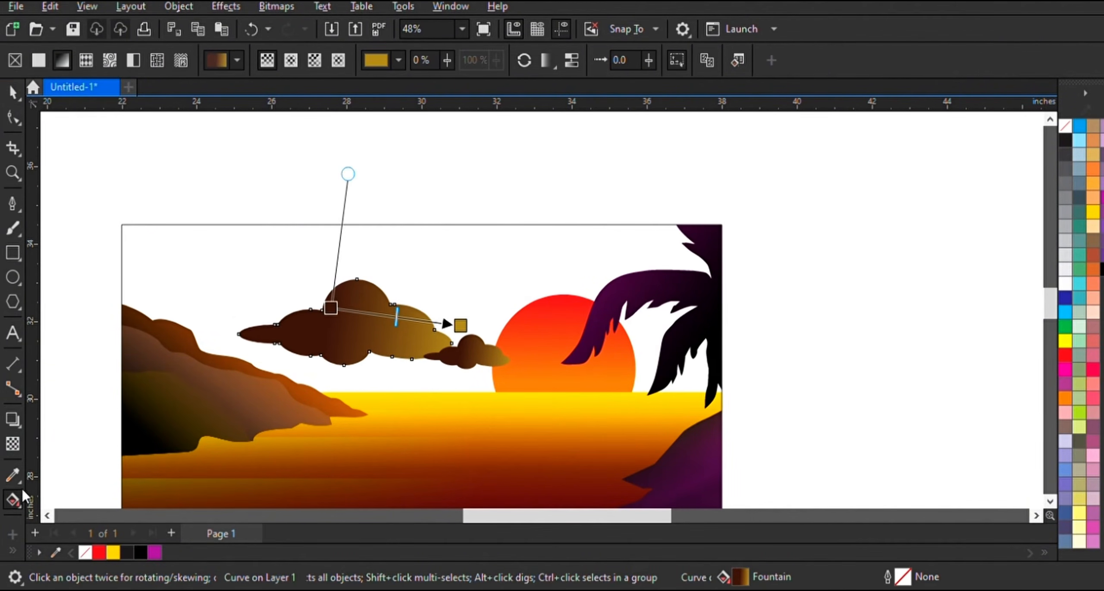
pyautogui.click(14, 98)
# - Apply a vertical fountain fill to the frame rectangle, blue at the top of the sky and white near the horizon
pyautogui.click(222, 252)
pyautogui.scroll(-1, 216, 249)
pyautogui.click(12, 175)
pyautogui.moveTo(79, 179); pyautogui.dragTo(693, 475)
pyautogui.click(14, 98)
pyautogui.click(12, 501)
pyautogui.moveTo(581, 144); pyautogui.dragTo(581, 401)
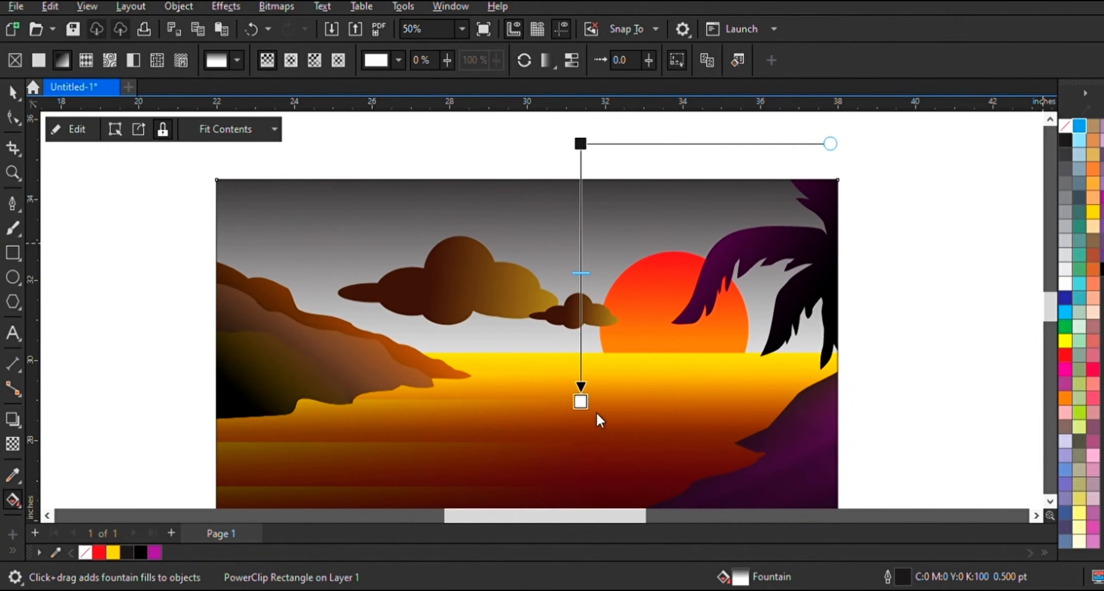
pyautogui.moveTo(585, 145); pyautogui.dragTo(582, 144)
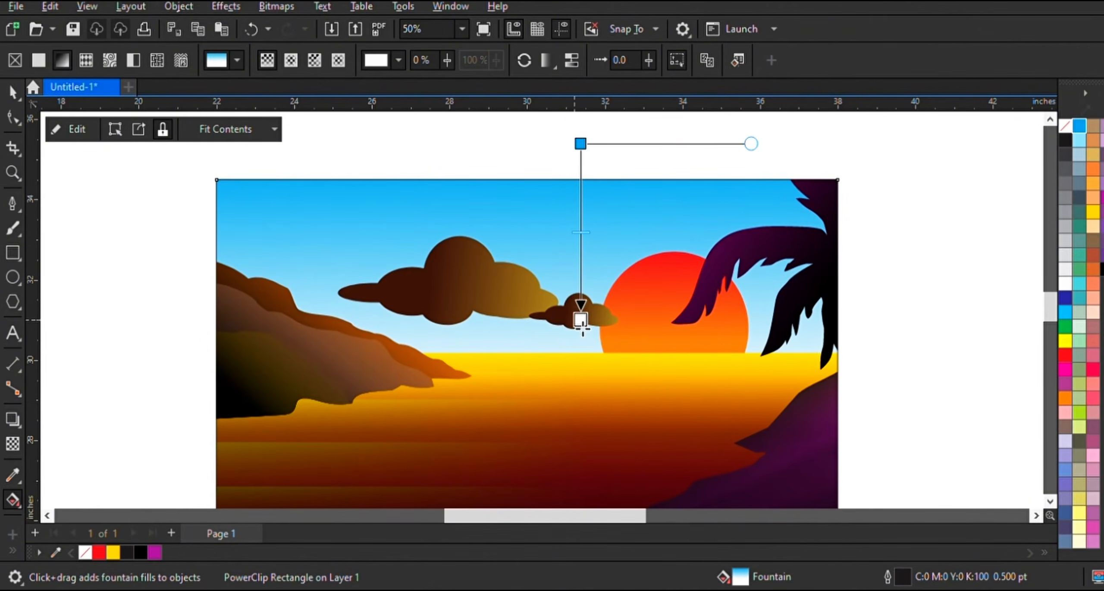
pyautogui.moveTo(582, 326); pyautogui.dragTo(582, 322)
# - Add a yellow middle stop to the sky gradient, recolor its upper end purple and its lower end light blue
pyautogui.moveTo(591, 212); pyautogui.dragTo(581, 211)
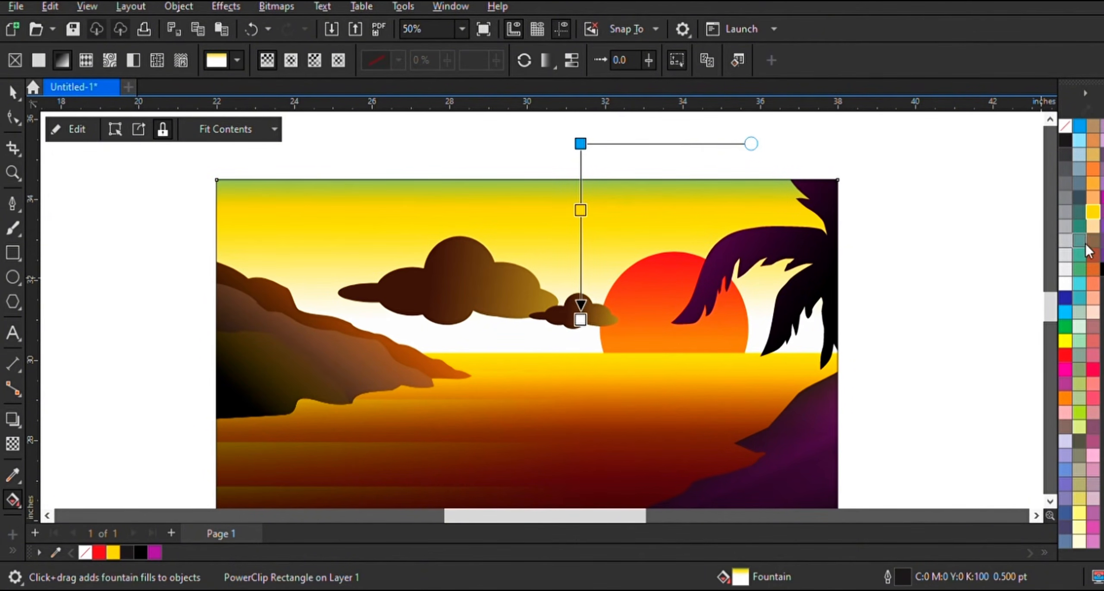
pyautogui.moveTo(582, 149); pyautogui.dragTo(581, 144)
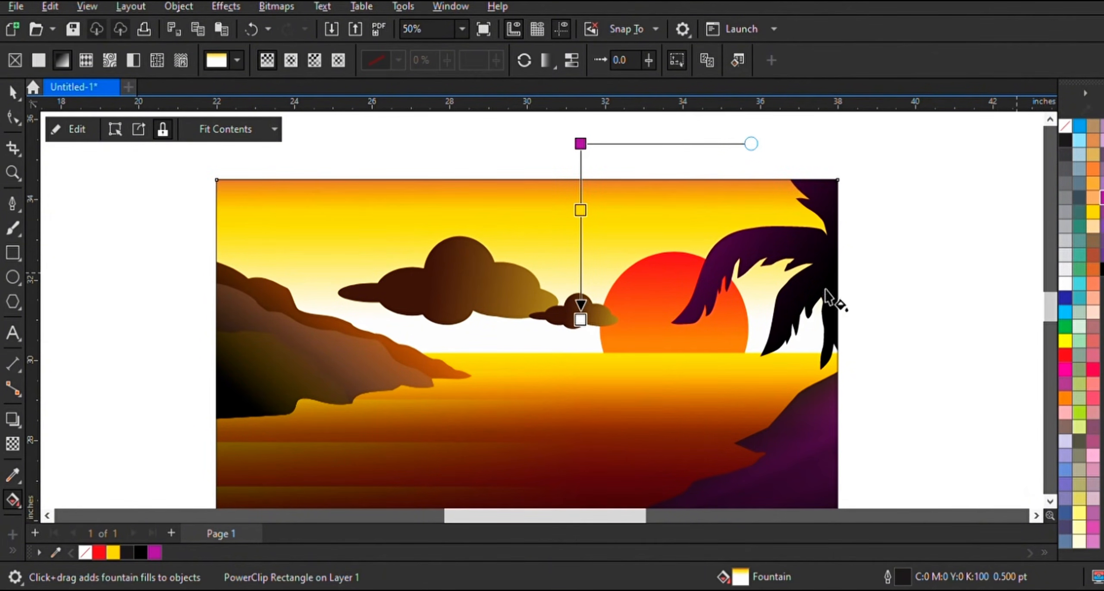
pyautogui.moveTo(582, 323); pyautogui.dragTo(581, 344)
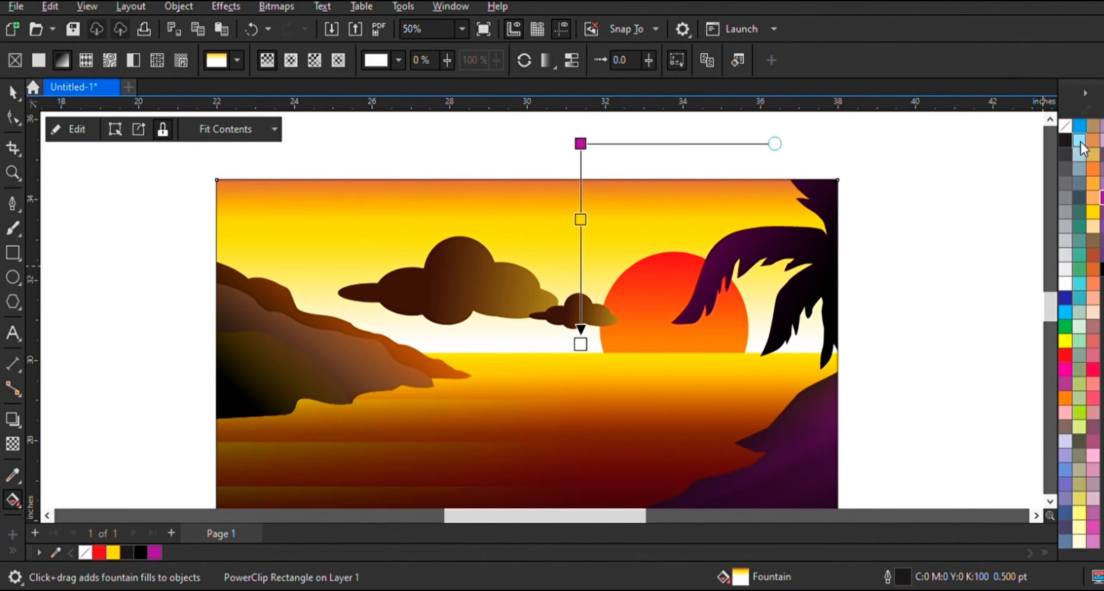
pyautogui.moveTo(579, 350); pyautogui.dragTo(588, 407)
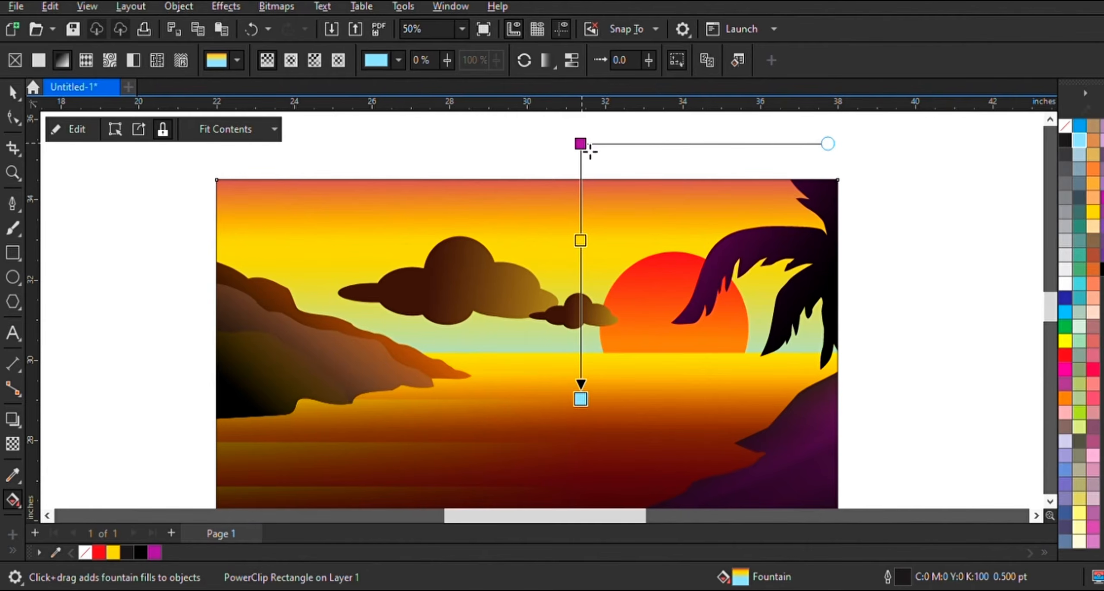
# - Bring the sky gradient's purple and light blue ends closer together to balance the color bands
pyautogui.moveTo(589, 147); pyautogui.dragTo(587, 183)
pyautogui.moveTo(584, 400); pyautogui.dragTo(584, 377)
pyautogui.moveTo(587, 182); pyautogui.dragTo(590, 167)
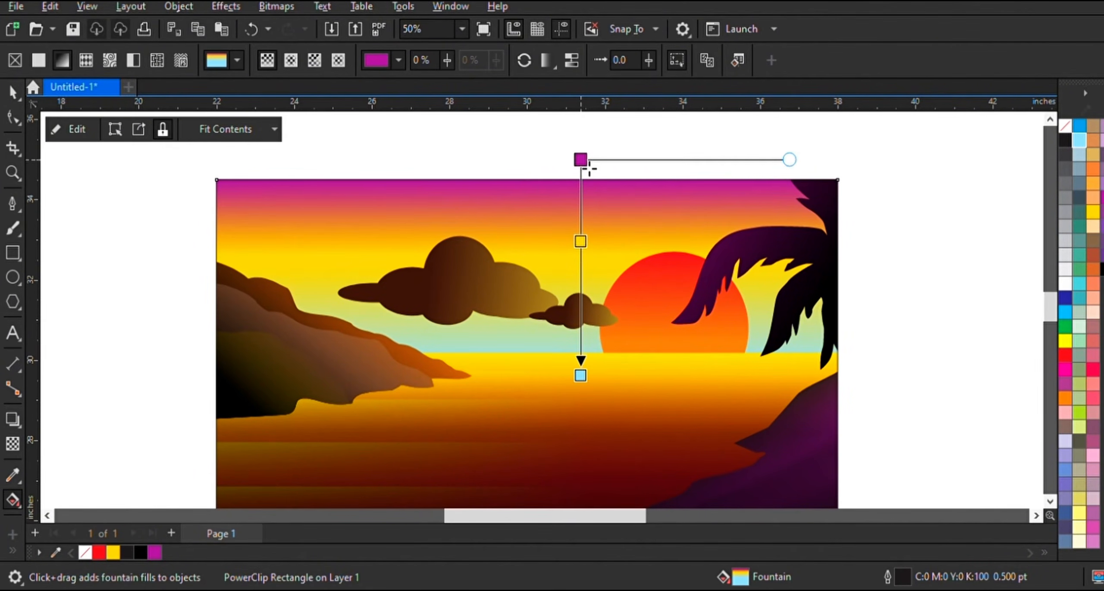
# - Examine the recolored sky across the whole landscape
pyautogui.scroll(-1, 590, 169)
pyautogui.click(13, 93)
pyautogui.click(12, 173)
pyautogui.press('F3')
pyautogui.moveTo(391, 225); pyautogui.dragTo(776, 431)
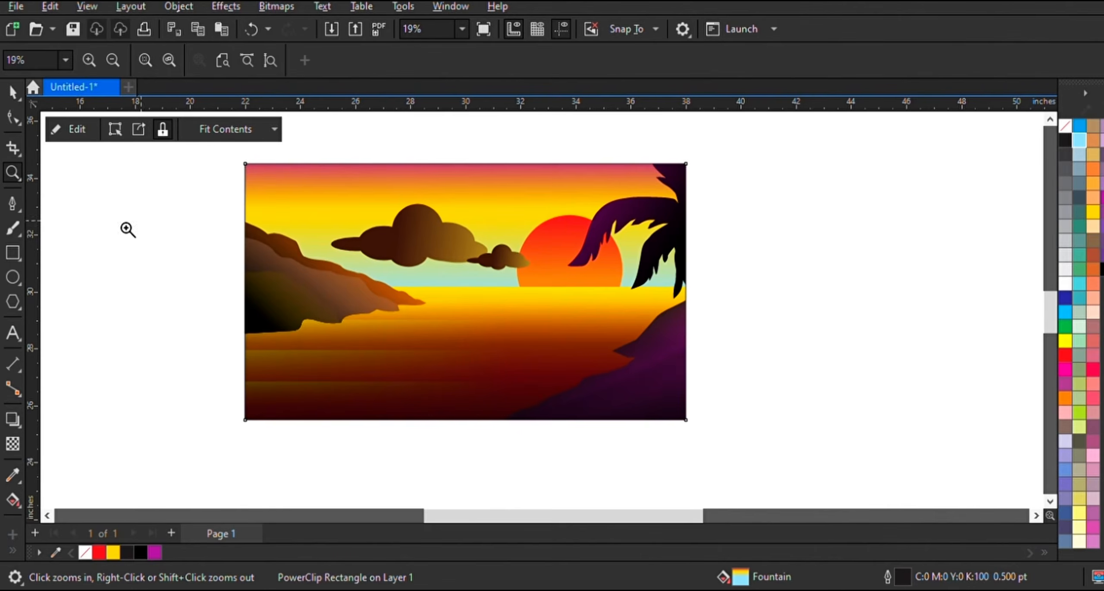
pyautogui.click(13, 94)
pyautogui.click(123, 167)
pyautogui.scroll(1, 643, 241)
pyautogui.click(532, 223)
pyautogui.click(768, 240)
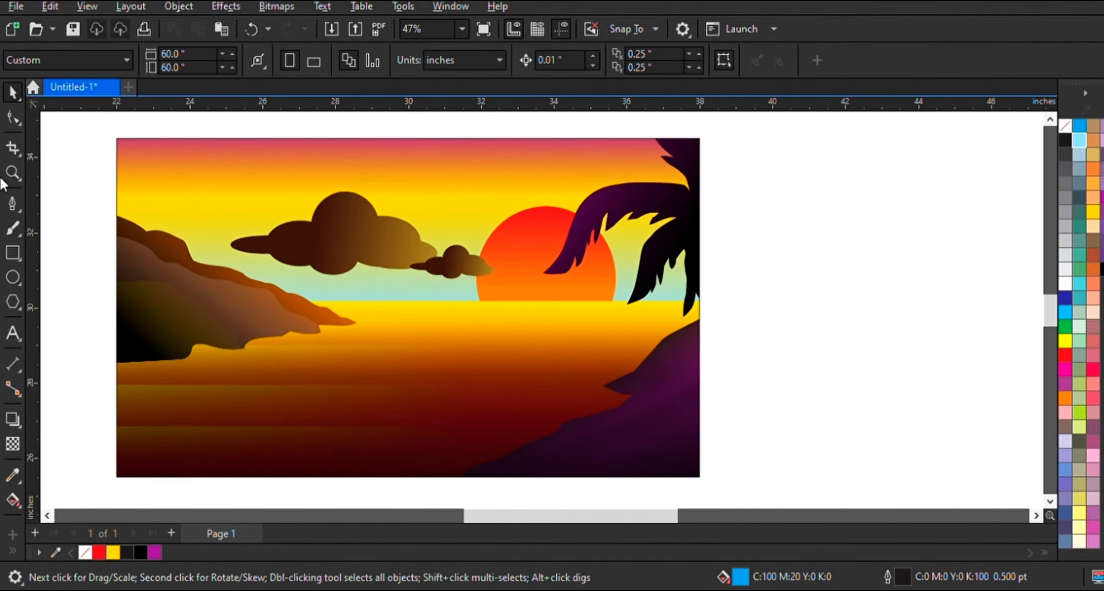
# - Open the clipped contents of the frame, duplicate the sun and enlarge the copy to about 6.02 inches across
pyautogui.click(13, 173)
pyautogui.press('F3')
pyautogui.moveTo(492, 214); pyautogui.dragTo(613, 346)
pyautogui.click(13, 93)
pyautogui.doubleClick(524, 314)
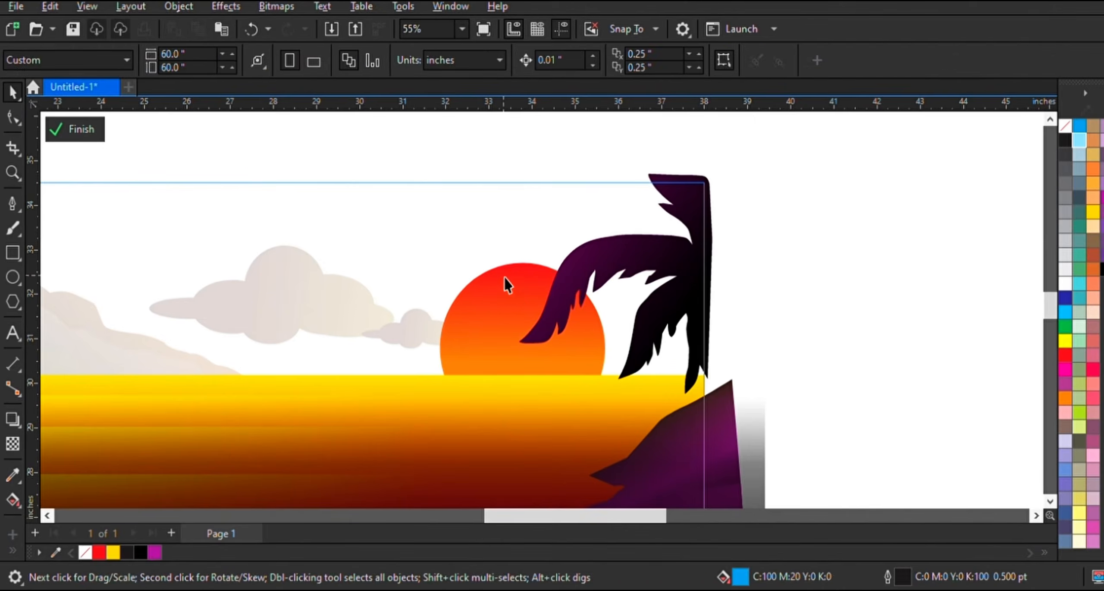
pyautogui.click(497, 309)
pyautogui.scroll(-1, 495, 314)
pyautogui.scroll(1, 508, 330)
pyautogui.moveTo(617, 449); pyautogui.dragTo(790, 465)
# - Apply an elliptical fountain transparency to the enlarged sun copy, opaque at the center and fading out towards its edge
pyautogui.click(13, 443)
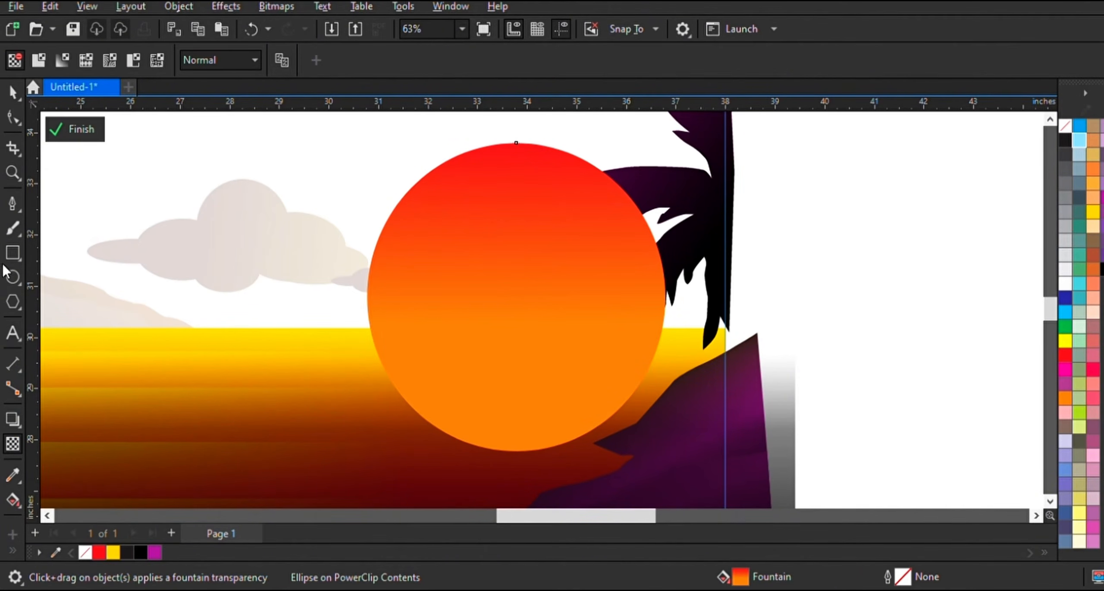
pyautogui.moveTo(520, 310)
pyautogui.mouseDown()
pyautogui.moveTo(596, 250)
pyautogui.moveTo(528, 303)
pyautogui.mouseUp()
pyautogui.click(353, 60)
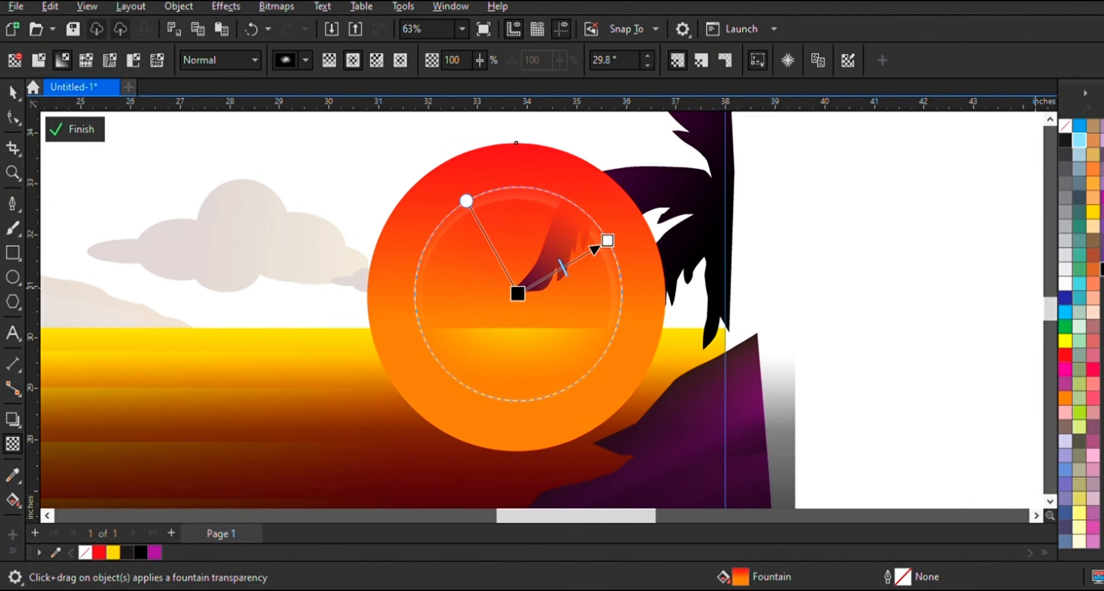
pyautogui.moveTo(608, 242); pyautogui.dragTo(608, 241)
pyautogui.moveTo(530, 322); pyautogui.dragTo(517, 294)
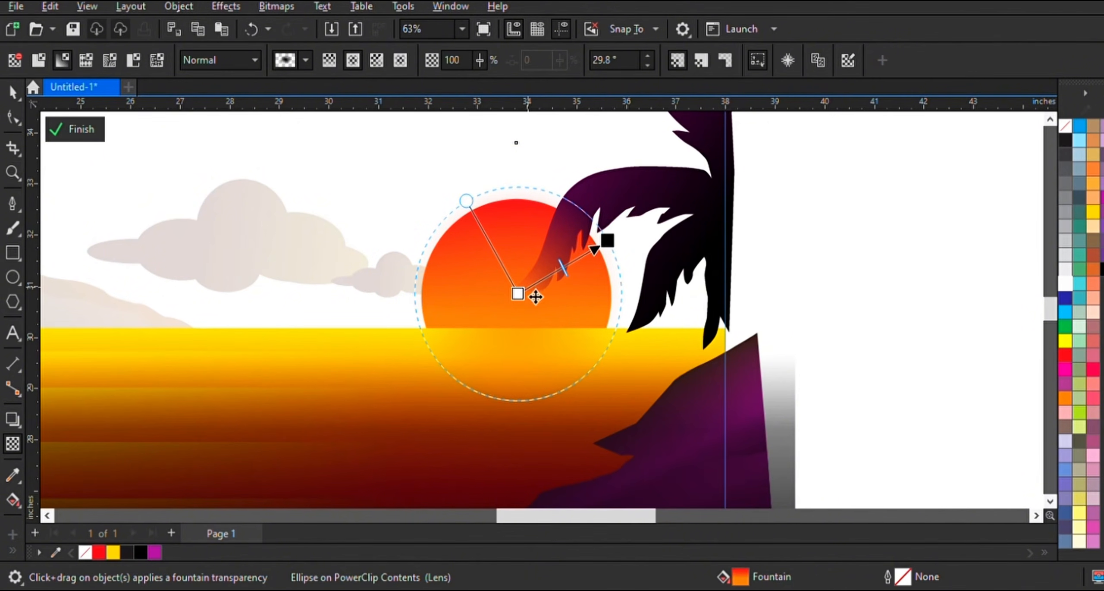
pyautogui.moveTo(608, 240); pyautogui.dragTo(637, 222)
# - Turn the faded circle into a yellow glow about 10.26 inches wide behind the sun and finish editing the clipped contents
pyautogui.click(12, 93)
pyautogui.click(1094, 212)
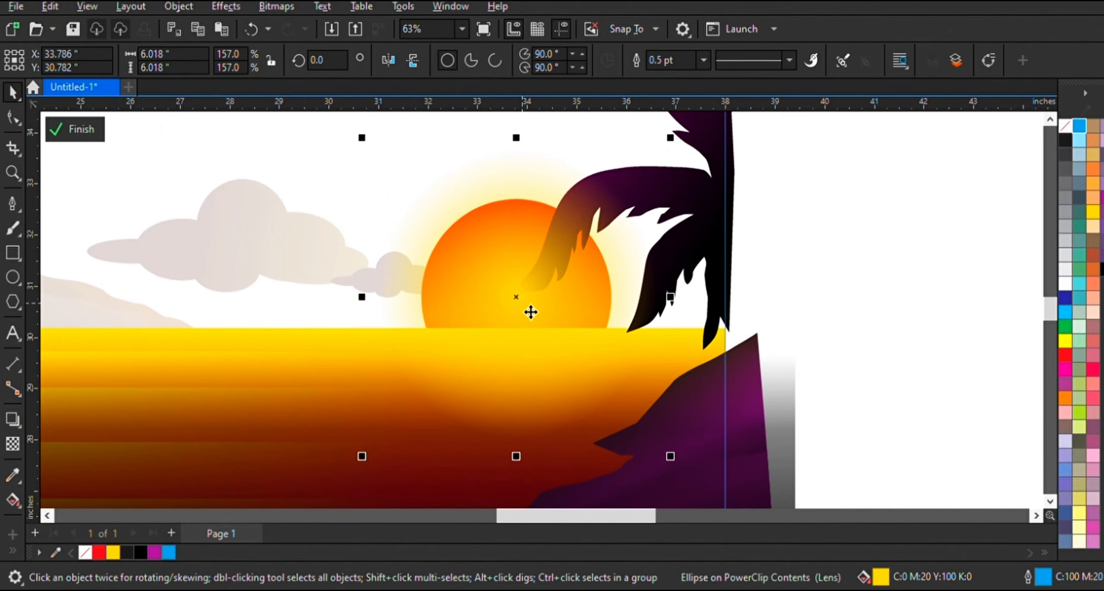
pyautogui.scroll(-2, 531, 312)
pyautogui.scroll(-2, 647, 192)
pyautogui.moveTo(639, 186); pyautogui.dragTo(731, 157)
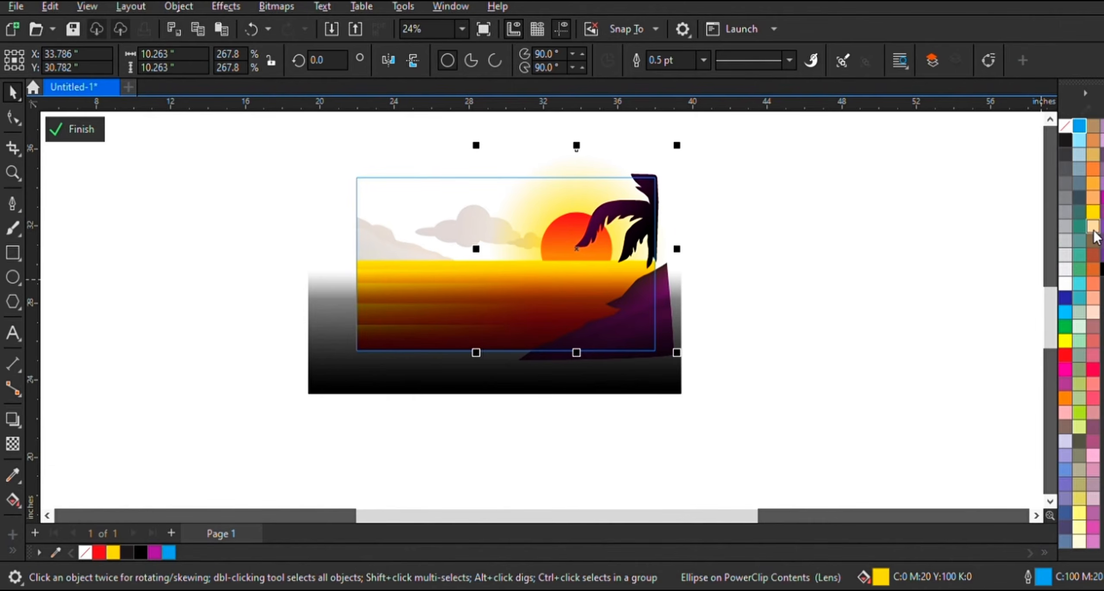
pyautogui.click(1065, 341)
pyautogui.click(868, 252)
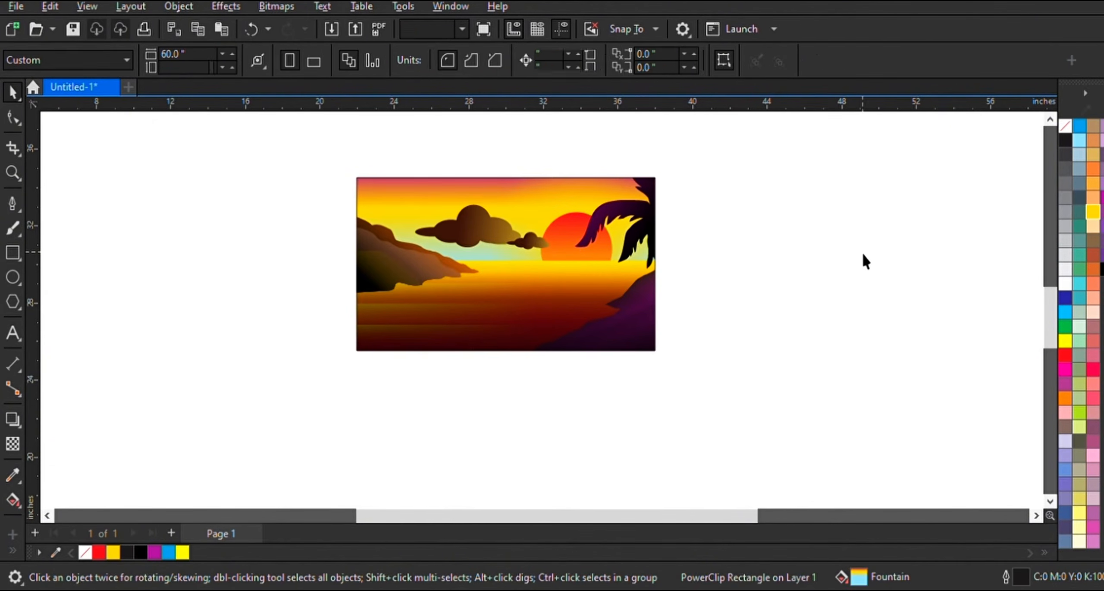
# - Begin a wavy Bezier outline over the sun, tracing its upper edge from mid-sun across the tip of the palm frond
pyautogui.press('z')
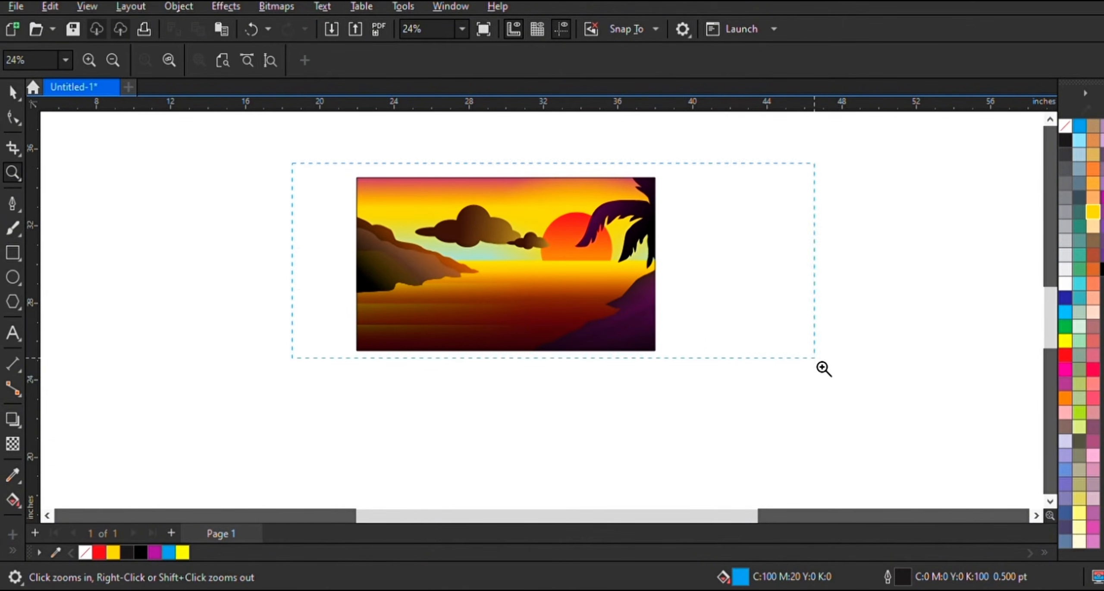
pyautogui.moveTo(823, 367); pyautogui.dragTo(817, 361)
pyautogui.click(14, 95)
pyautogui.click(14, 173)
pyautogui.moveTo(153, 140); pyautogui.dragTo(929, 386)
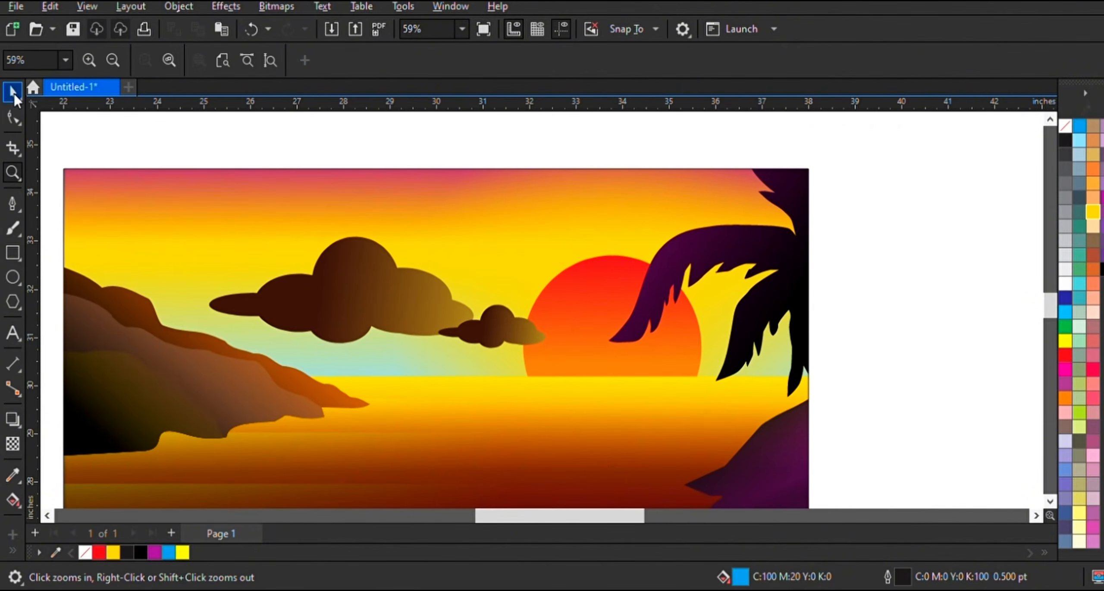
pyautogui.click(14, 95)
pyautogui.click(13, 203)
pyautogui.scroll(2, 584, 292)
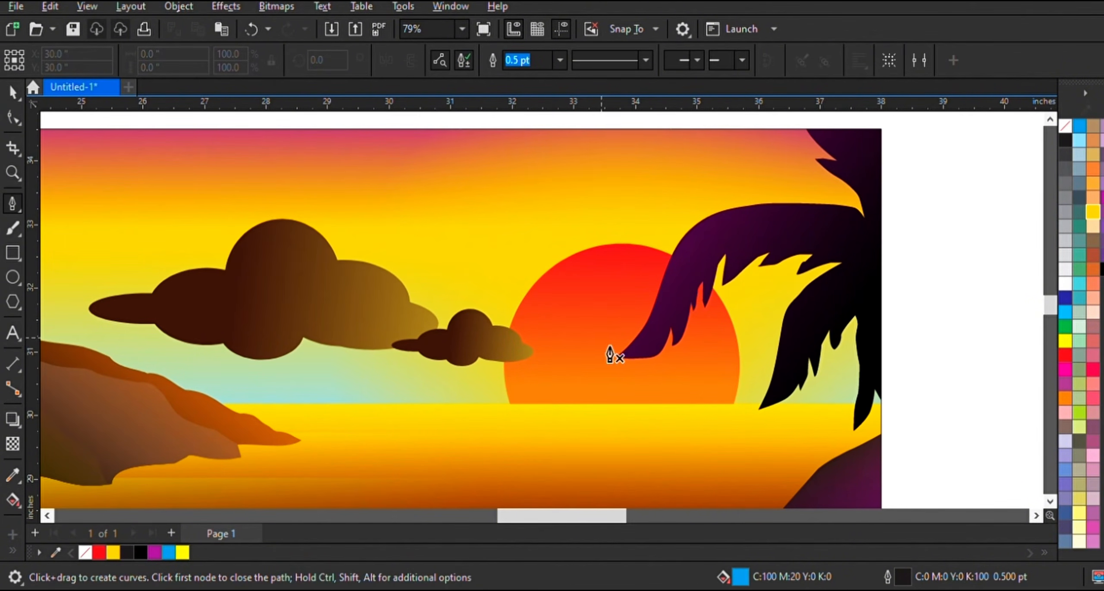
pyautogui.moveTo(595, 348); pyautogui.dragTo(630, 315)
pyautogui.click(614, 348)
pyautogui.click(637, 338)
pyautogui.scroll(2, 646, 335)
pyautogui.hotkey('ctrl', 'z')
pyautogui.click(652, 326)
pyautogui.click(673, 327)
pyautogui.click(694, 332)
pyautogui.click(710, 329)
pyautogui.click(722, 319)
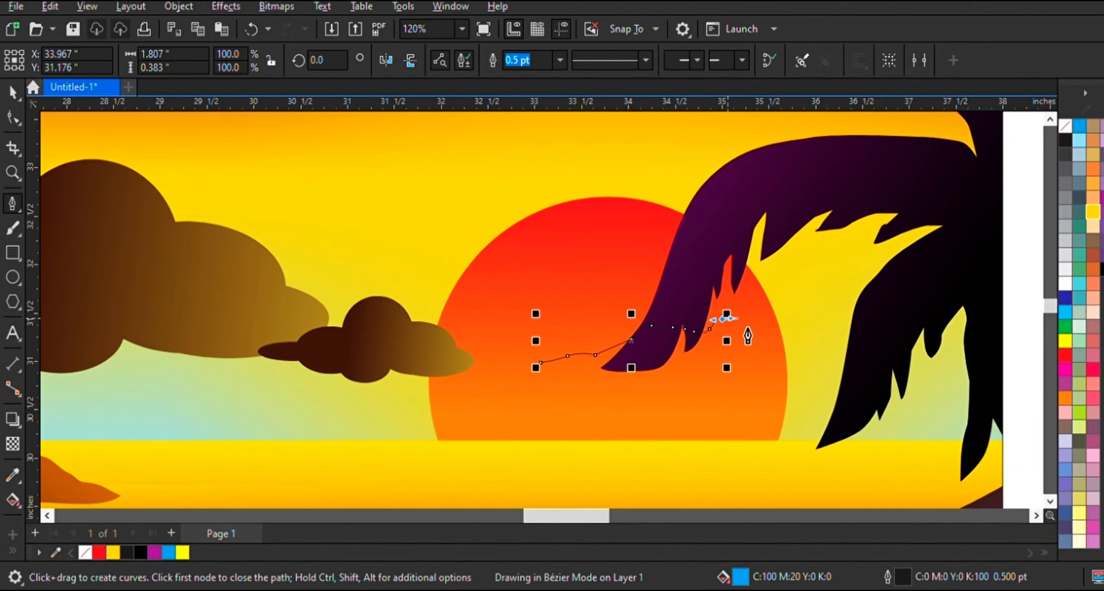
# - Continue the outline to the frame's right edge, trace back underneath and close it as a thin cloud about 4.8 by 0.7 inches
pyautogui.click(767, 309)
pyautogui.click(797, 308)
pyautogui.moveTo(804, 316); pyautogui.dragTo(807, 318)
pyautogui.moveTo(815, 316); pyautogui.dragTo(819, 314)
pyautogui.moveTo(832, 310); pyautogui.dragTo(838, 311)
pyautogui.moveTo(851, 312); pyautogui.dragTo(862, 312)
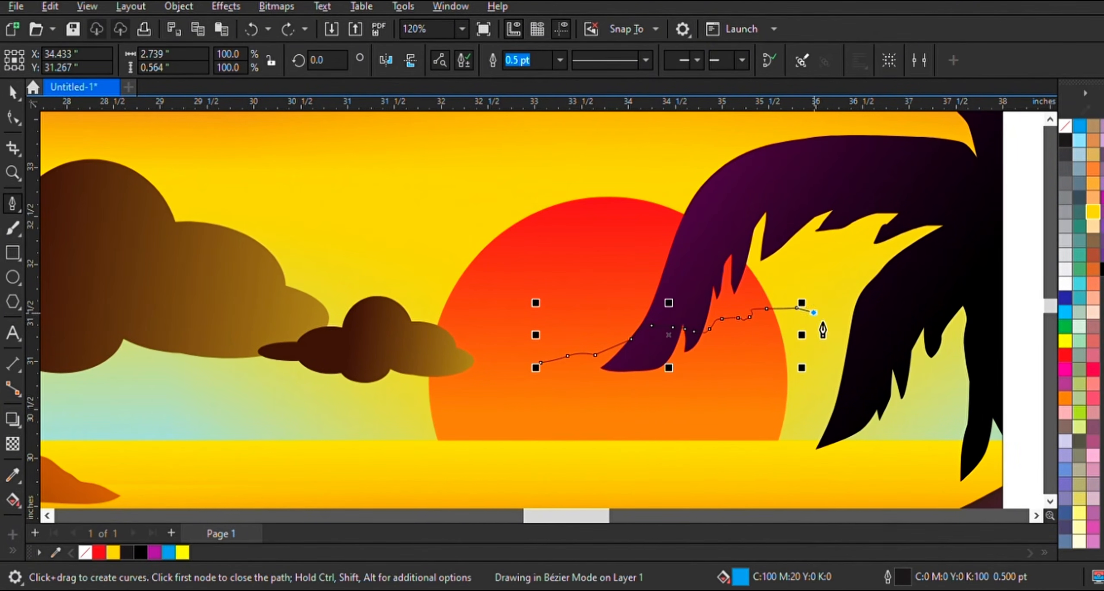
pyautogui.click(875, 308)
pyautogui.click(979, 327)
pyautogui.press('Escape')
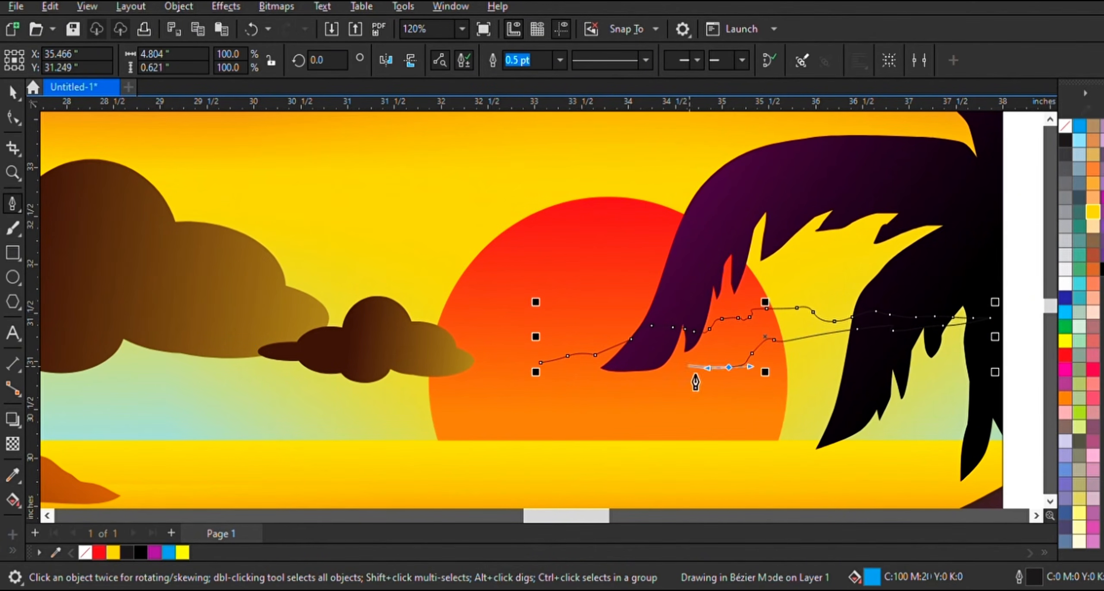
pyautogui.click(542, 363)
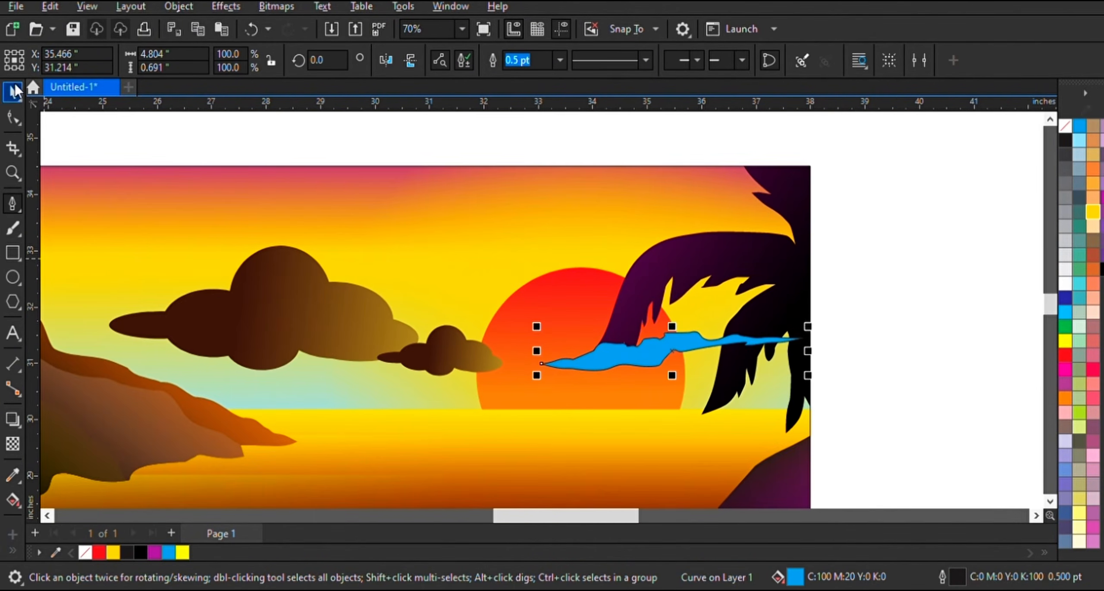
# - Fill the thin cloud black with no outline and place a duplicate overlapping it to the right
pyautogui.click(14, 90)
pyautogui.click(1066, 139)
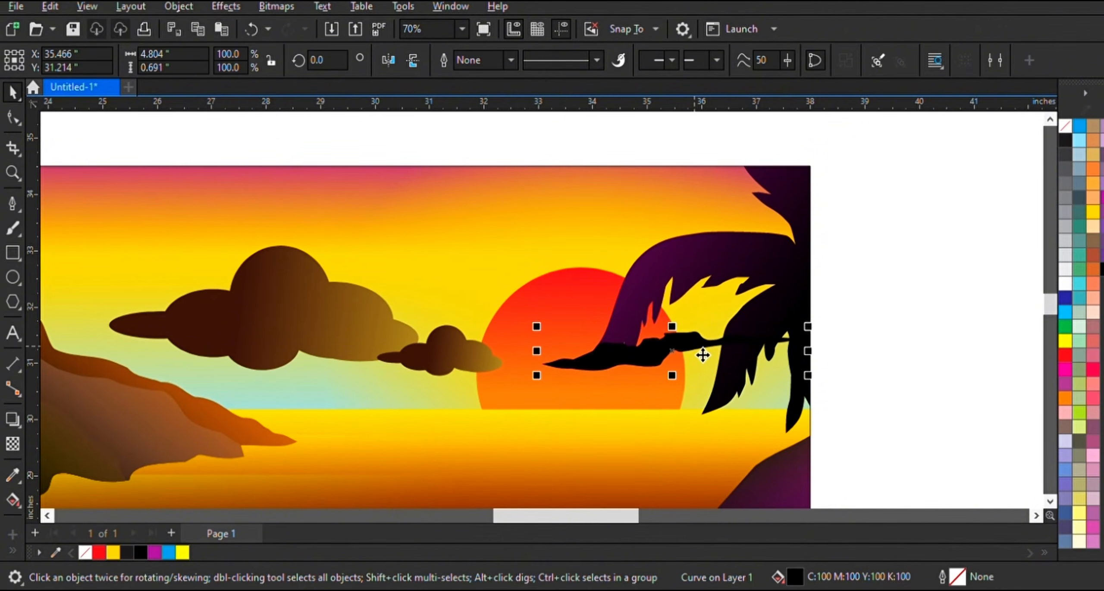
pyautogui.moveTo(694, 347); pyautogui.dragTo(780, 365)
pyautogui.rightClick(780, 365)
pyautogui.click(780, 366)
# - Stretch the duplicate cloud to about 6.8 inches long, tilt it slightly and fill it purple (C40 M100 Y0 K0)
pyautogui.moveTo(899, 343); pyautogui.dragTo(903, 354)
pyautogui.moveTo(861, 367); pyautogui.dragTo(900, 352)
pyautogui.click(1102, 197)
pyautogui.click(13, 500)
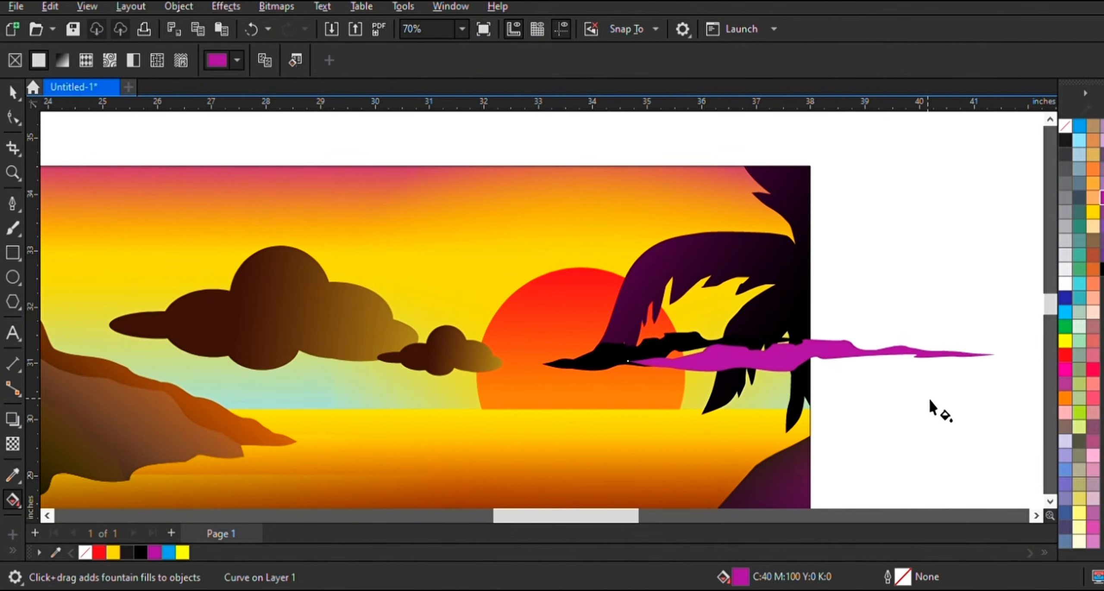
# - Apply a fountain fill to the purple cloud, running from purple at its sun end to black at its outer end
pyautogui.moveTo(941, 386); pyautogui.dragTo(547, 333)
pyautogui.click(1102, 269)
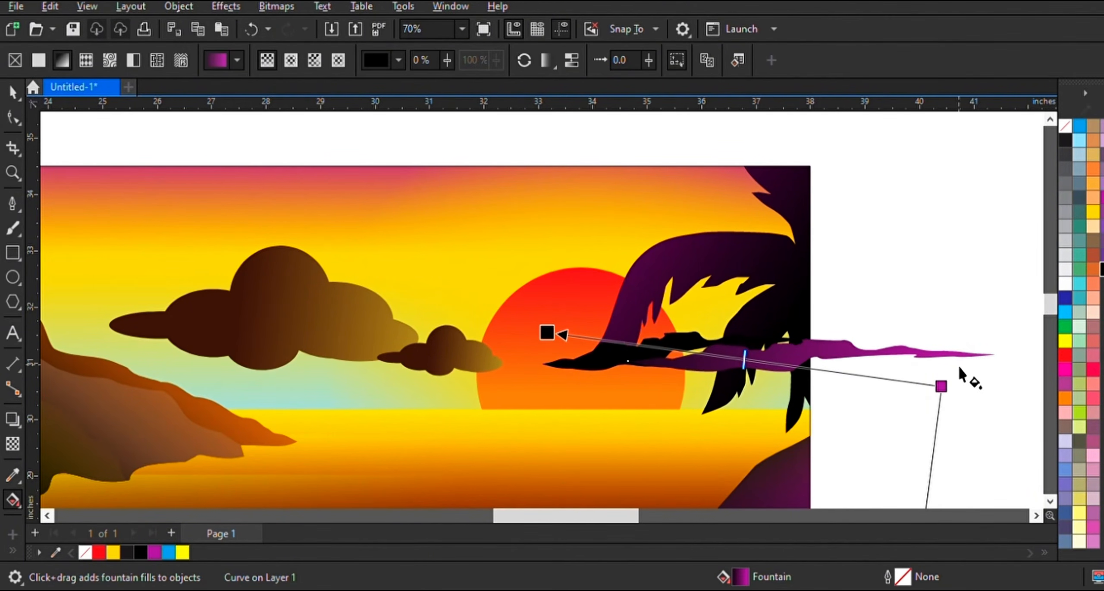
pyautogui.moveTo(941, 386); pyautogui.dragTo(666, 290)
pyautogui.moveTo(547, 332); pyautogui.dragTo(894, 407)
pyautogui.moveTo(666, 291); pyautogui.dragTo(616, 353)
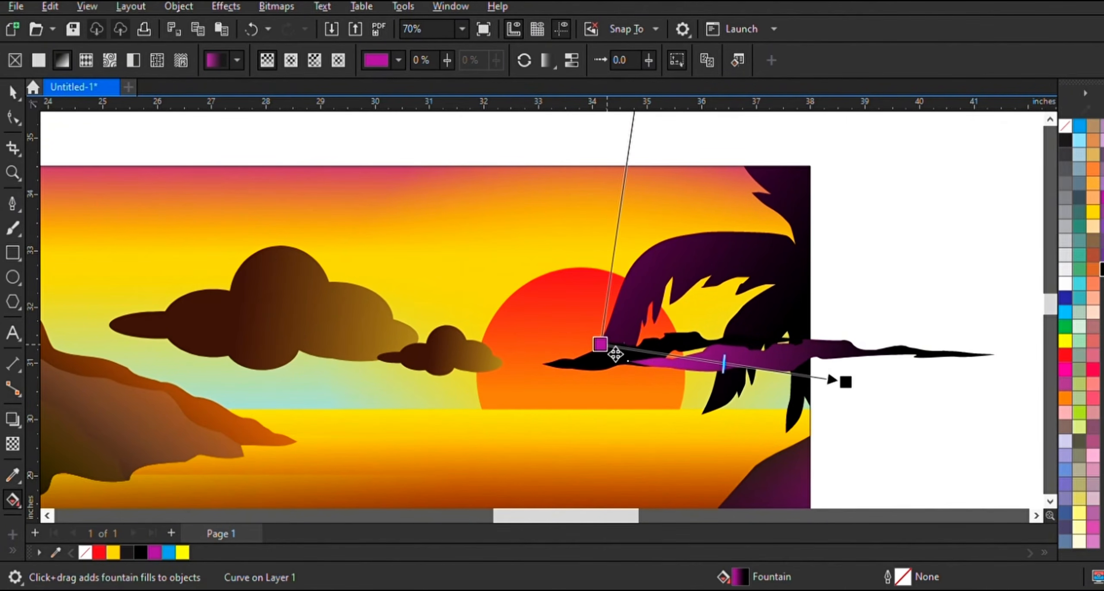
# - Apply a fountain transparency to the black thin cloud so that its tip over the sun fades
pyautogui.click(568, 365)
pyautogui.click(13, 444)
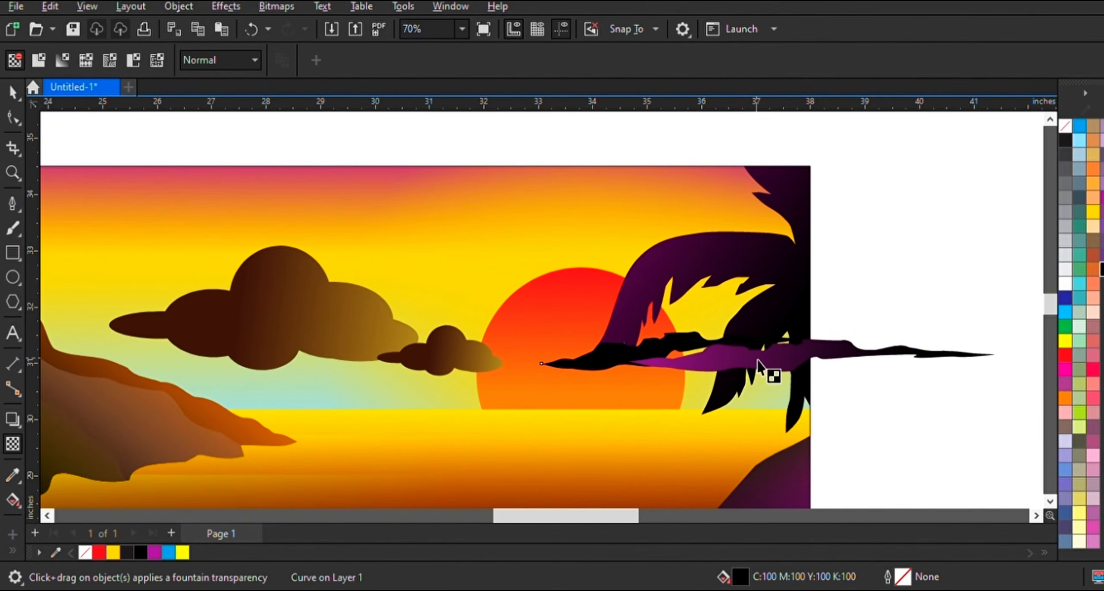
pyautogui.moveTo(734, 362); pyautogui.dragTo(696, 361)
pyautogui.click(13, 93)
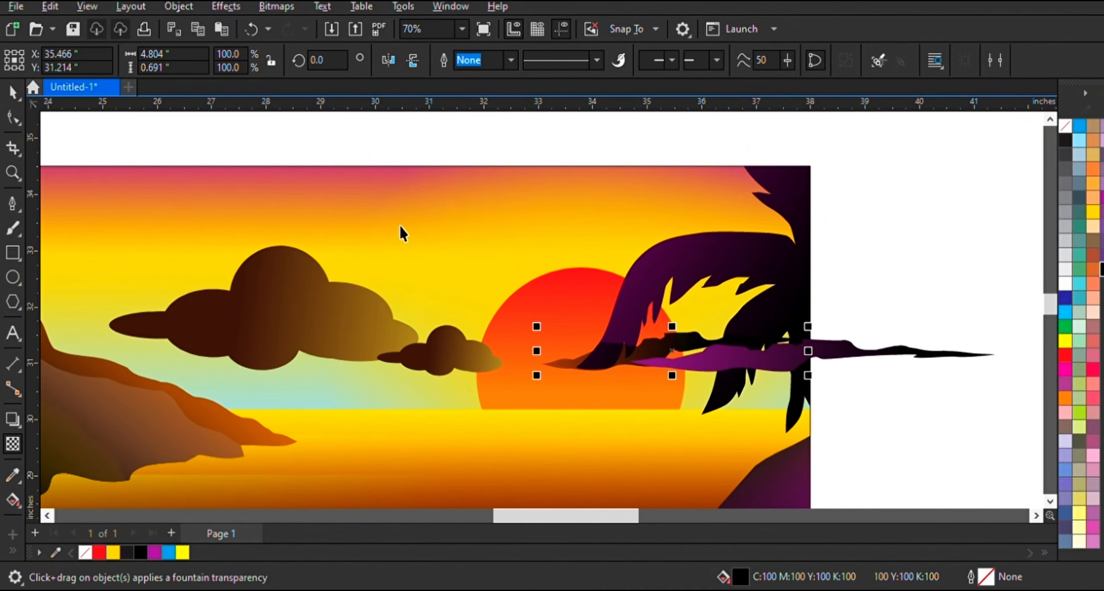
# - Clip both thin clouds into the frame, bring the palm in front of them and finish editing the contents
pyautogui.keyDown('shift'); pyautogui.click(726, 368); pyautogui.keyUp('shift')
pyautogui.click(638, 297)
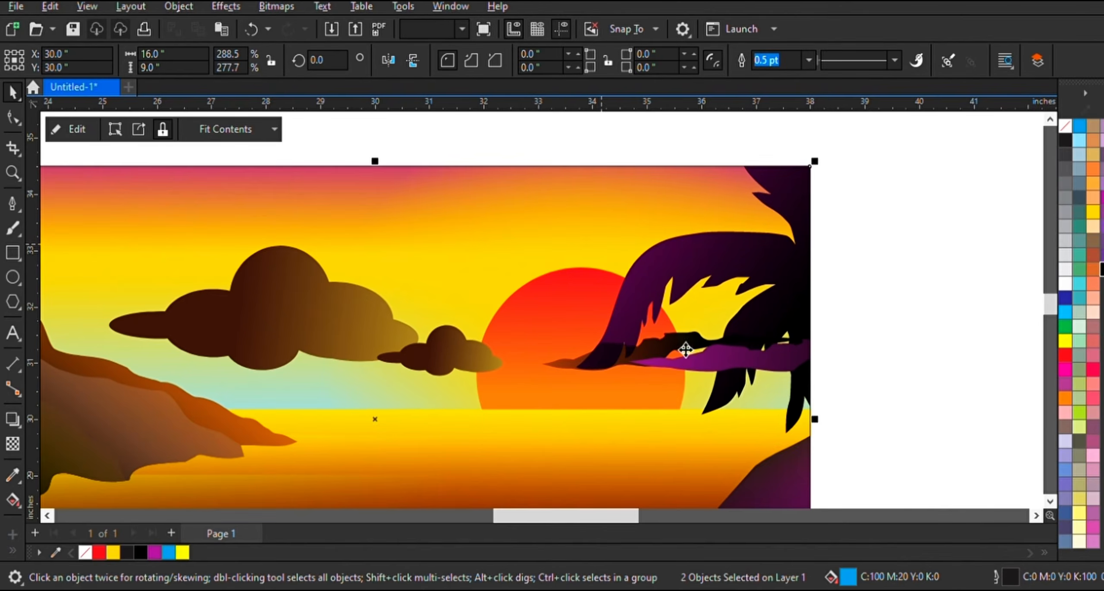
pyautogui.doubleClick(786, 285)
pyautogui.click(780, 273)
pyautogui.hotkey('shift', 'pageup')
pyautogui.click(912, 255)
pyautogui.doubleClick(913, 255)
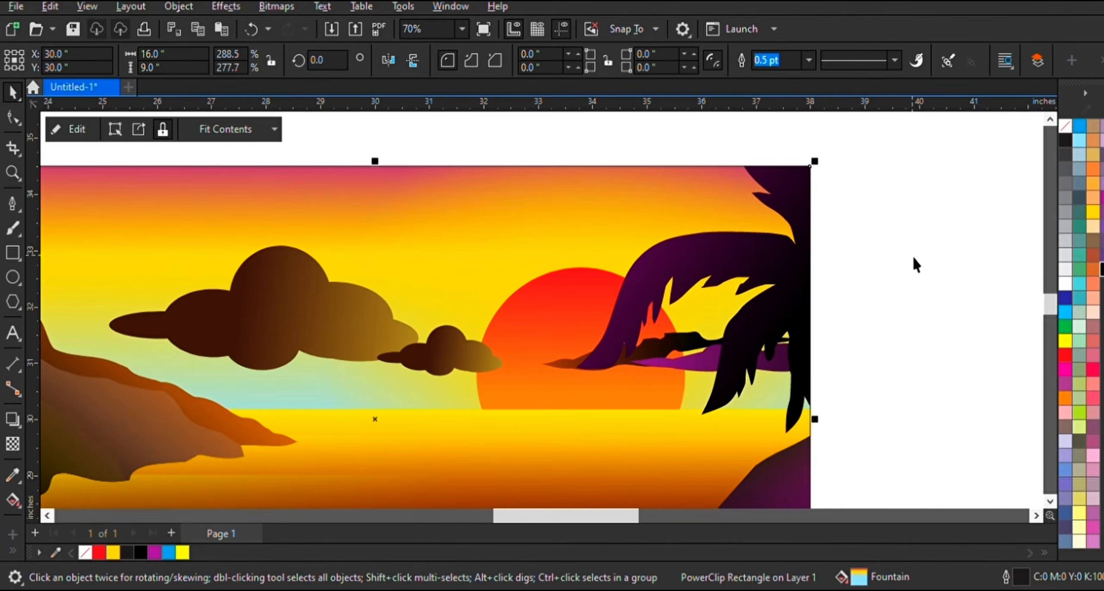
pyautogui.click(913, 255)
# - Reopen the frame's clipped contents, select both thin clouds and scale them down together
pyautogui.scroll(-3, 885, 295)
pyautogui.scroll(4, 885, 294)
pyautogui.doubleClick(610, 315)
pyautogui.click(610, 315)
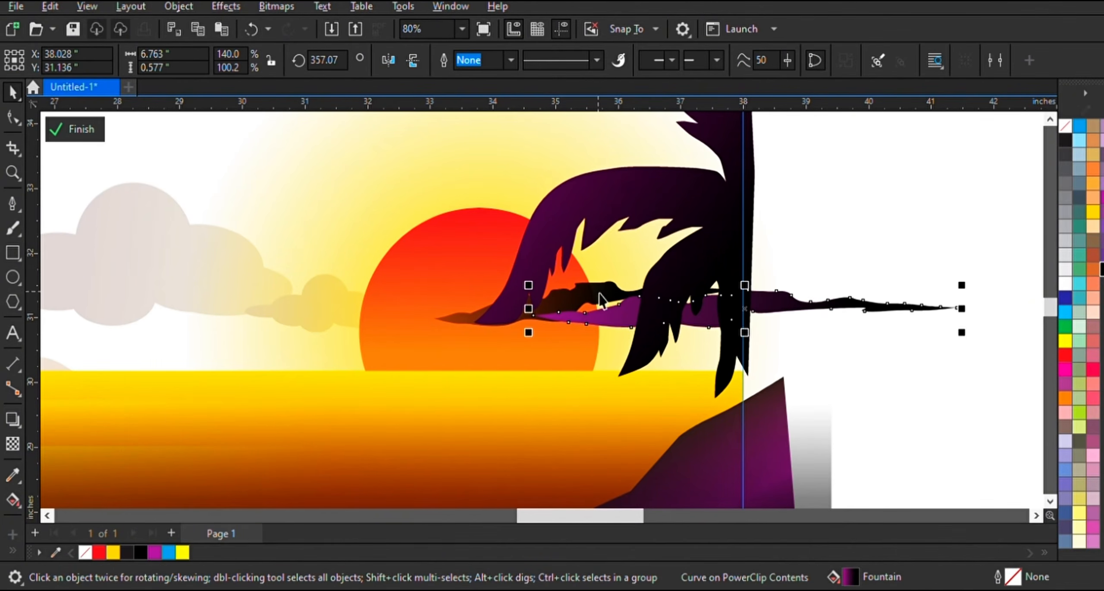
pyautogui.keyDown('shift'); pyautogui.click(599, 296); pyautogui.keyUp('shift')
pyautogui.moveTo(963, 333); pyautogui.dragTo(781, 321)
# - Mirror the two thin clouds horizontally, place them between the large cloud and the sun, and finish editing the contents
pyautogui.moveTo(561, 306); pyautogui.dragTo(289, 210)
pyautogui.click(388, 60)
pyautogui.moveTo(391, 216); pyautogui.dragTo(412, 290)
pyautogui.scroll(-4, 377, 293)
pyautogui.click(687, 266)
pyautogui.keyDown('ctrl'); pyautogui.click(688, 266); pyautogui.keyUp('ctrl')
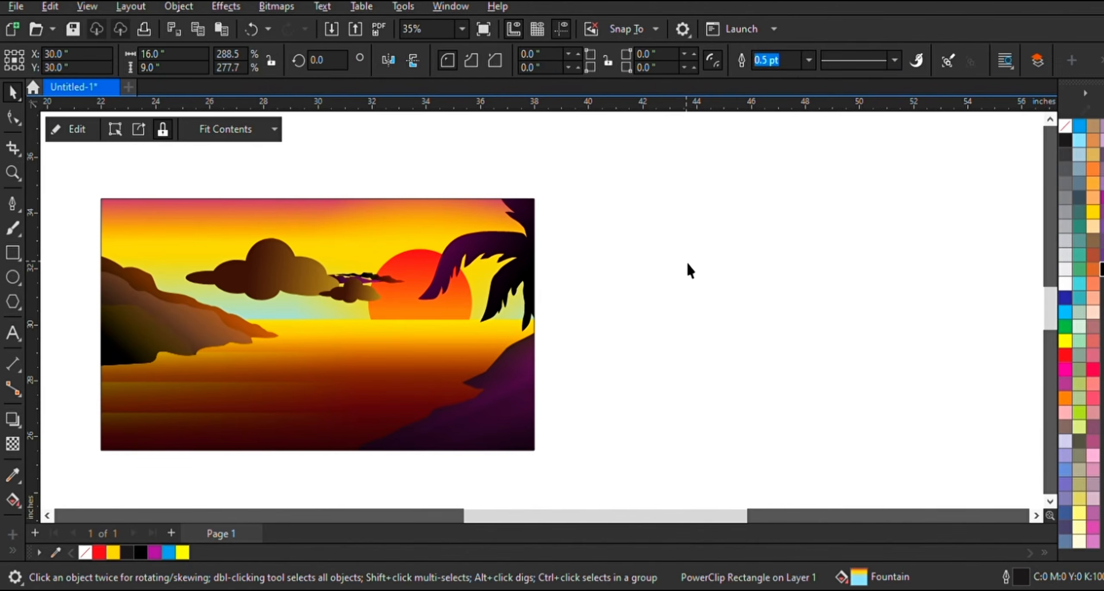
pyautogui.click(687, 266)
# - Examine the whole landscape with the thin clouds in their new place beside the sun
pyautogui.click(13, 173)
pyautogui.moveTo(68, 160); pyautogui.dragTo(503, 479)
pyautogui.press('space')
pyautogui.scroll(-4, 217, 210)
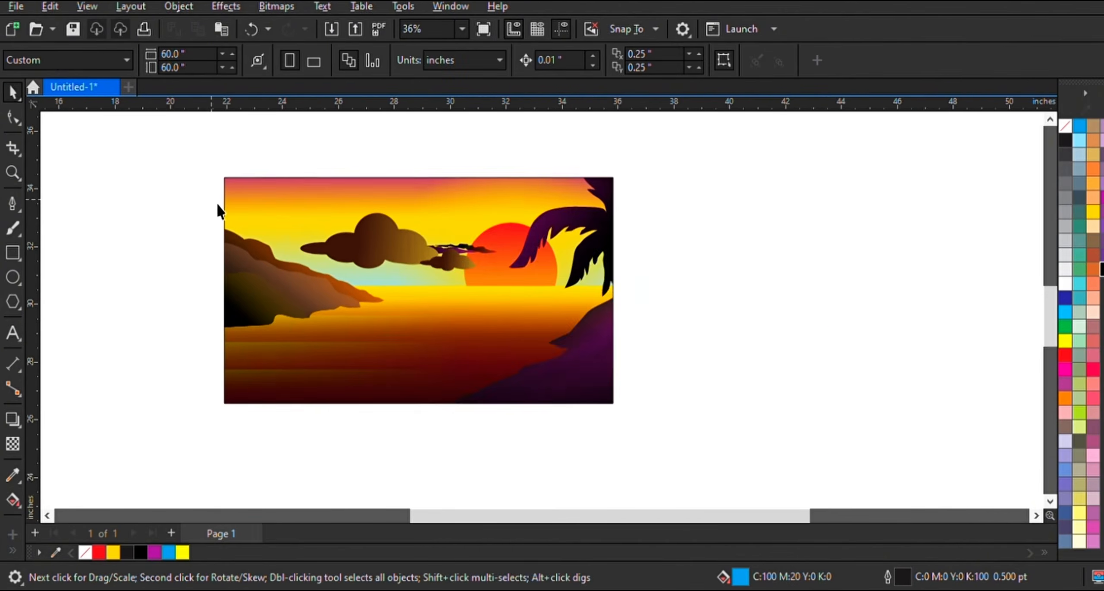
pyautogui.moveTo(168, 141); pyautogui.dragTo(787, 402)
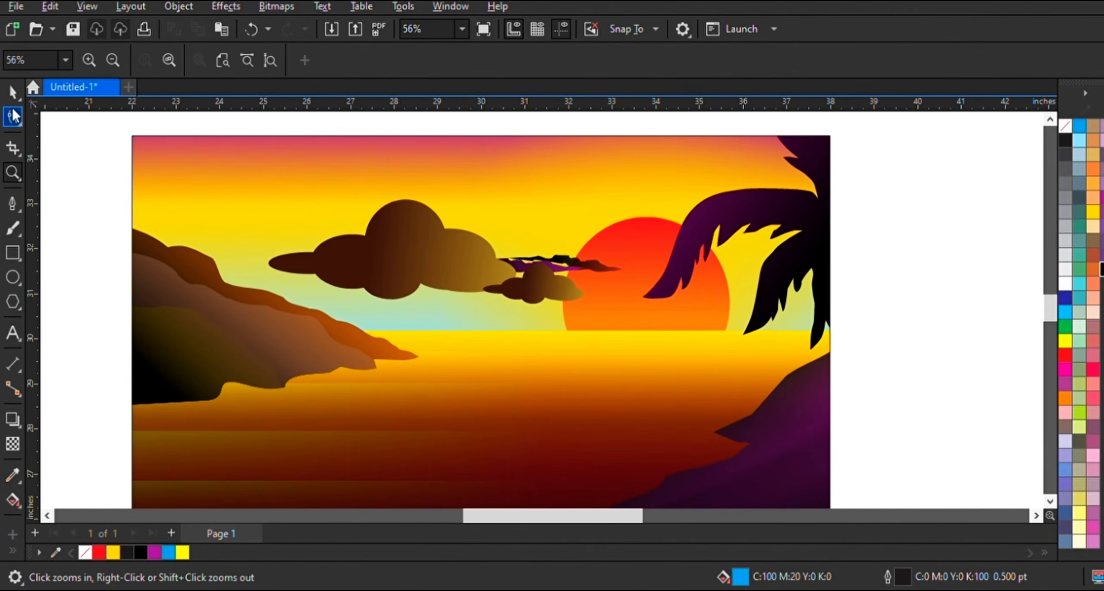
pyautogui.click(13, 91)
pyautogui.click(419, 220)
pyautogui.click(630, 280)
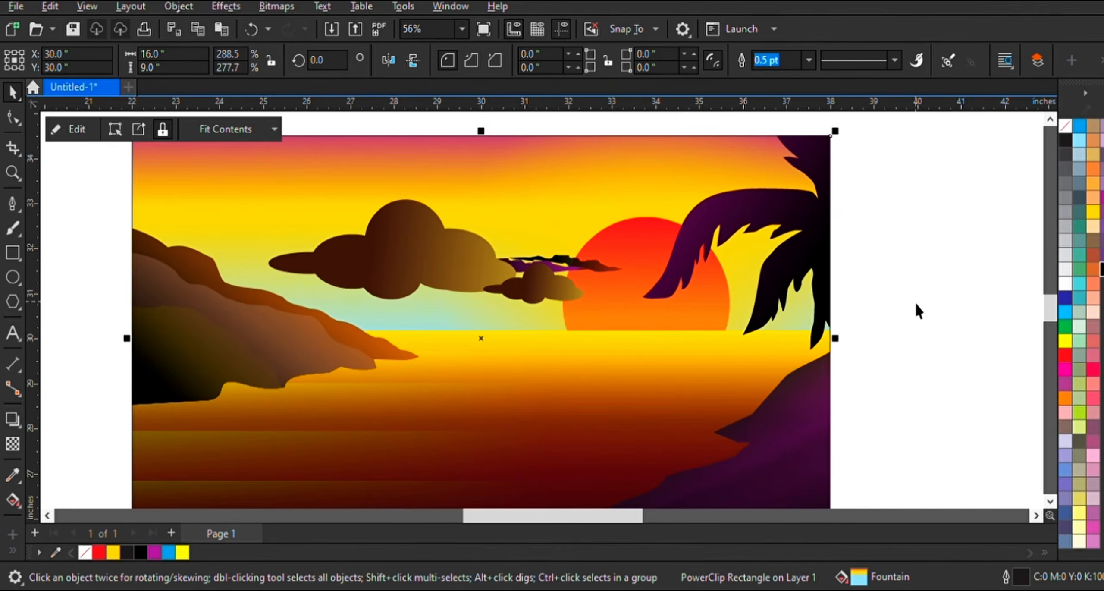
pyautogui.click(914, 303)
# - Draw a rectangle about 1.92 by 0.59 inches on the water below the sun and convert it to curves
pyautogui.click(13, 171)
pyautogui.moveTo(335, 143); pyautogui.dragTo(835, 464)
pyautogui.press('F6')
pyautogui.scroll(-1, 310, 322)
pyautogui.scroll(1, 350, 332)
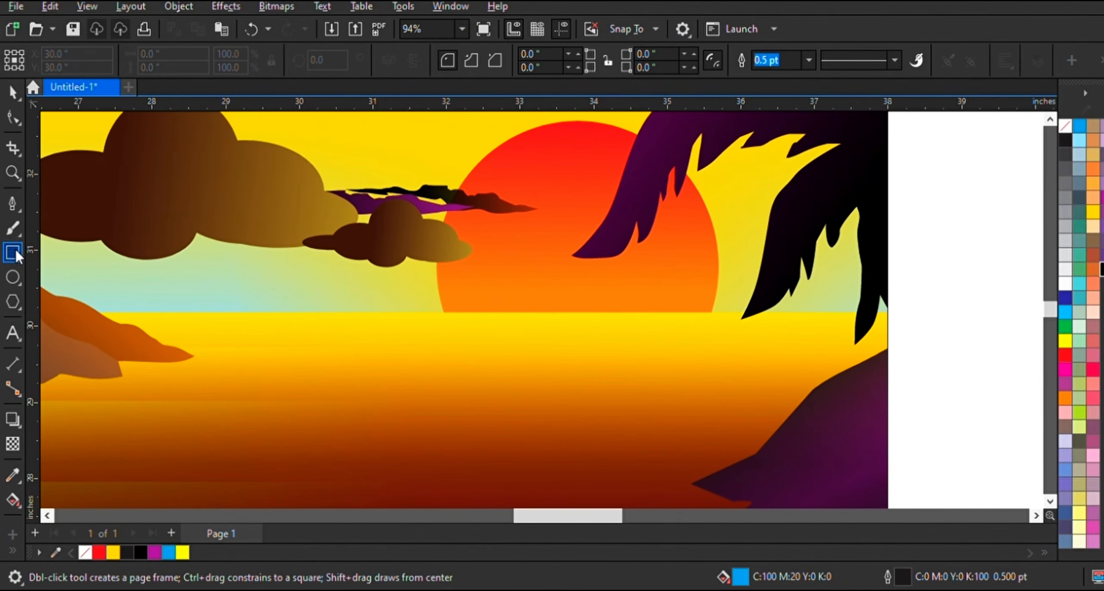
pyautogui.moveTo(429, 354)
pyautogui.mouseDown()
pyautogui.moveTo(530, 448)
pyautogui.moveTo(574, 394)
pyautogui.moveTo(539, 374)
pyautogui.mouseUp()
pyautogui.press('space')
pyautogui.scroll(2, 511, 396)
pyautogui.click(15, 204)
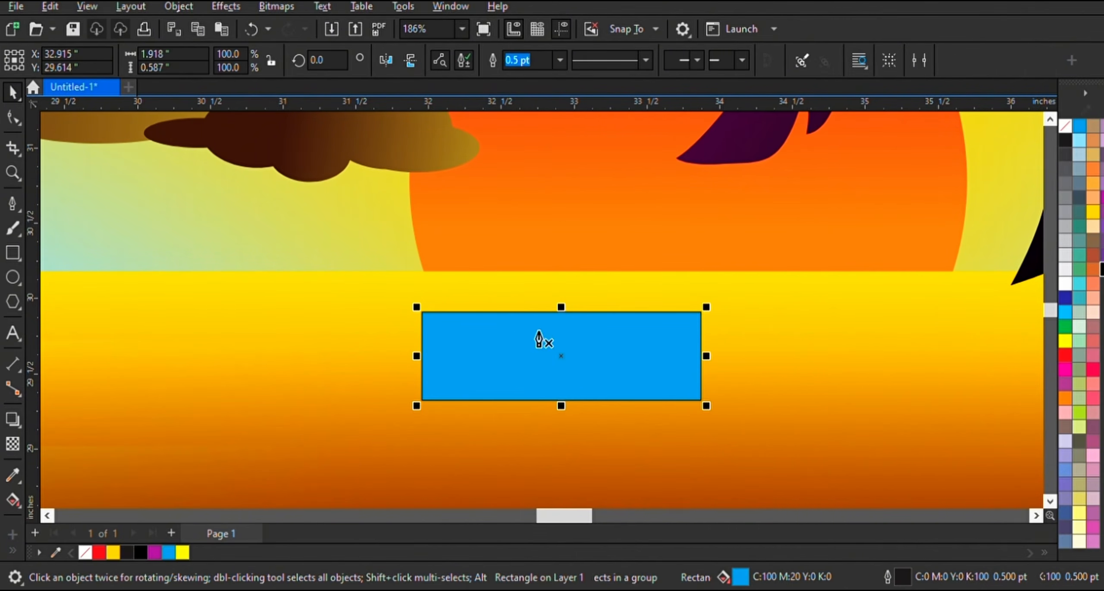
pyautogui.scroll(2, 535, 352)
pyautogui.hotkey('ctrl', 'q')
pyautogui.click(10, 125)
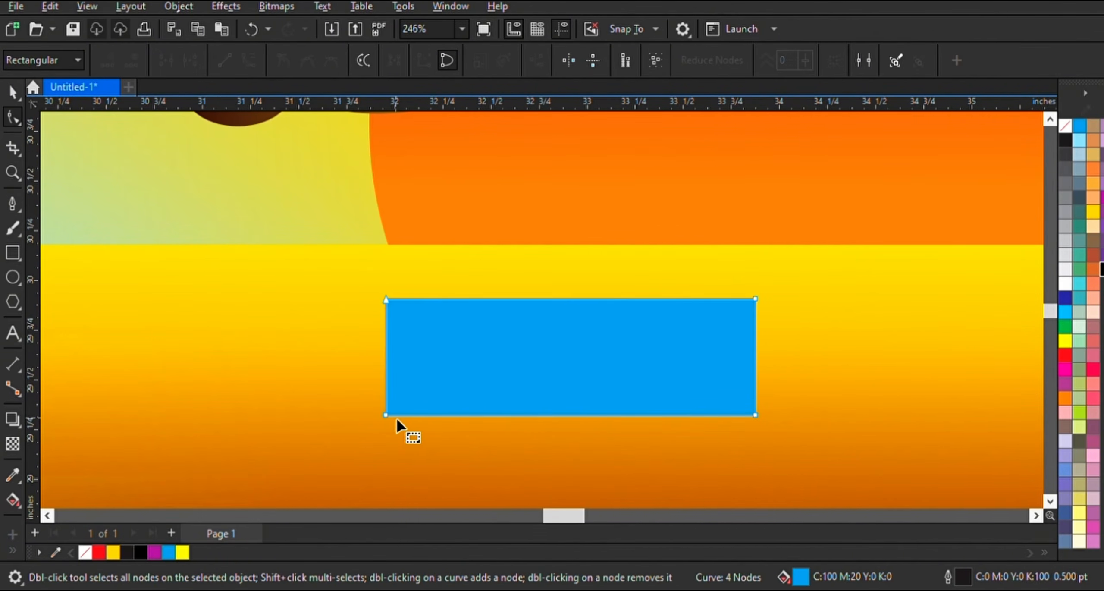
# - Raise the rectangle's two bottom nodes together to reduce its height to about 0.29 inches
pyautogui.moveTo(386, 415); pyautogui.dragTo(443, 395)
pyautogui.hotkey('ctrl', 'z')
pyautogui.moveTo(335, 443); pyautogui.dragTo(872, 365)
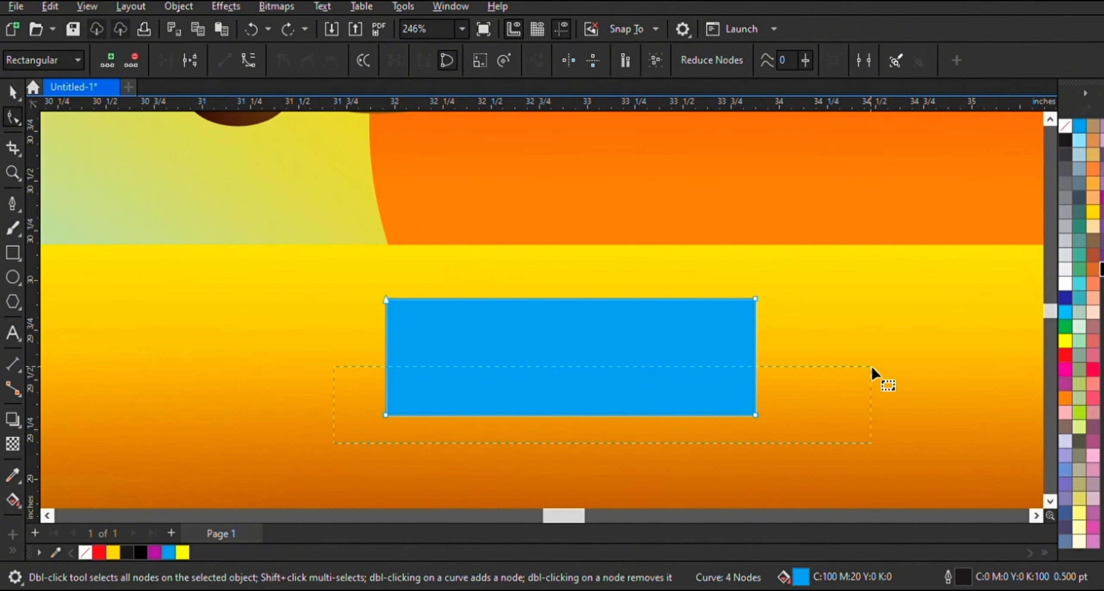
pyautogui.moveTo(755, 415); pyautogui.dragTo(758, 380)
pyautogui.moveTo(760, 360); pyautogui.dragTo(760, 361)
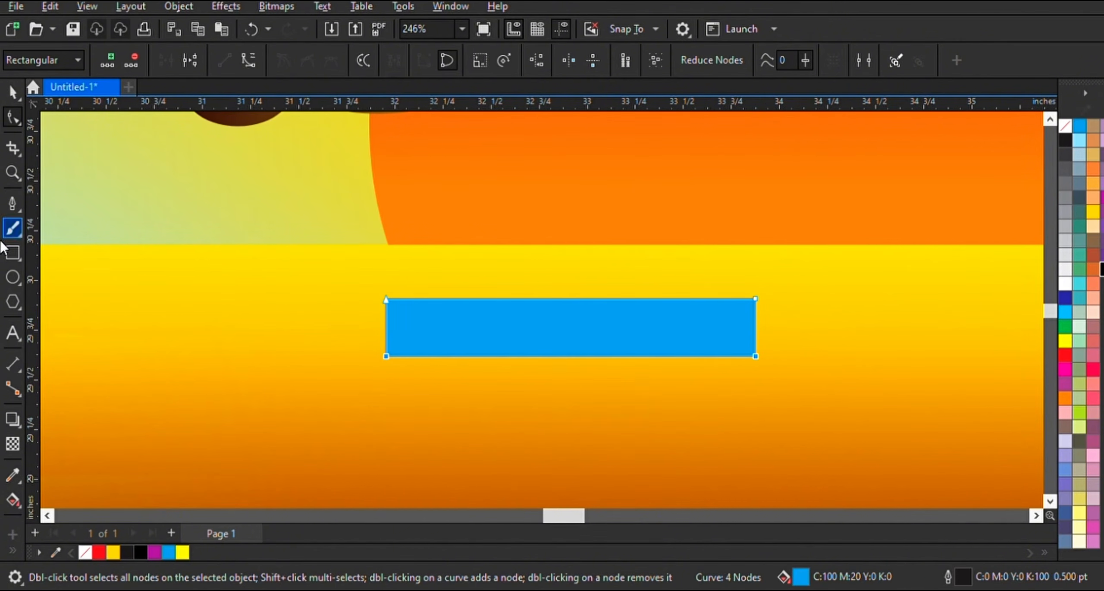
# - Apply an envelope to the rectangle and pull its bottom corners inward to shape a boat hull
pyautogui.click(96, 498)
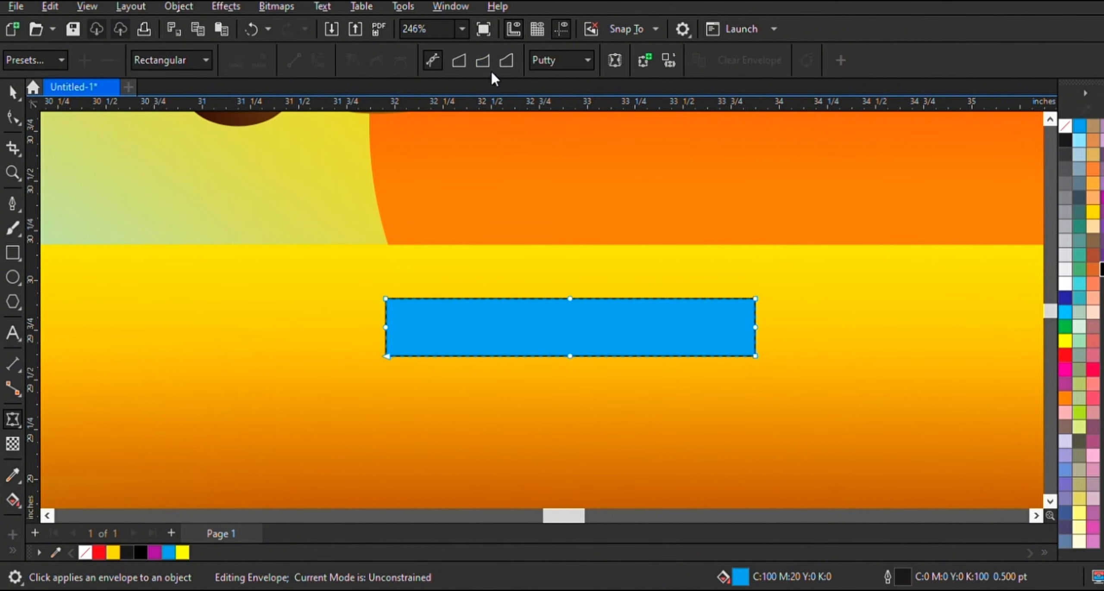
pyautogui.moveTo(387, 358); pyautogui.dragTo(449, 361)
pyautogui.click(13, 91)
pyautogui.scroll(-3, 360, 284)
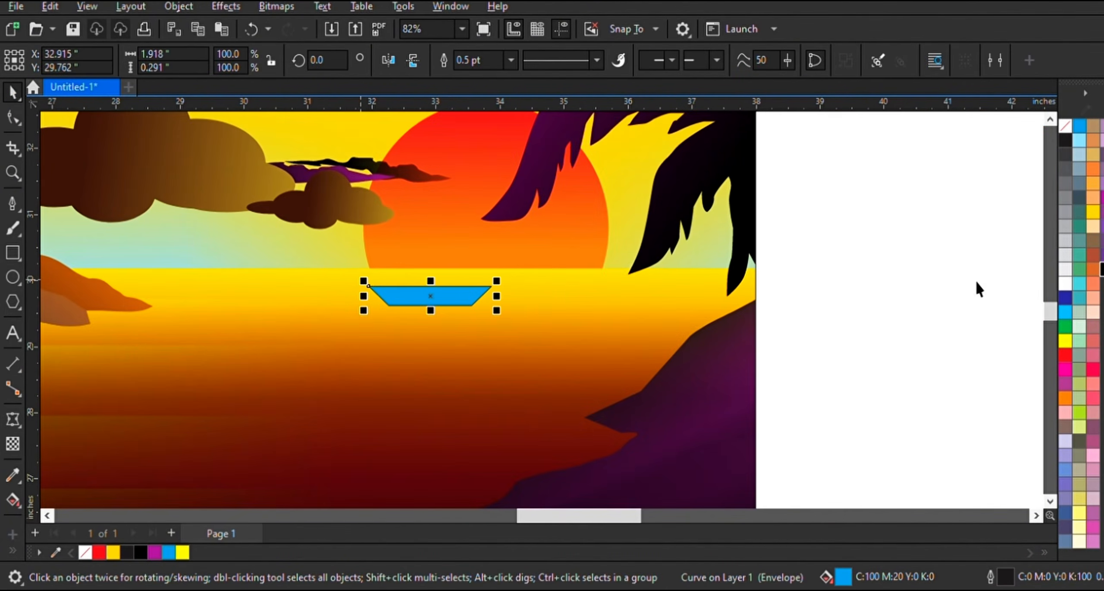
# - Fill the hull black, remove its outline and move it down and left to about X 31.9, Y 29.4 inches
pyautogui.scroll(1, 721, 297)
pyautogui.click(1103, 269)
pyautogui.rightClick(1066, 126)
pyautogui.click(937, 164)
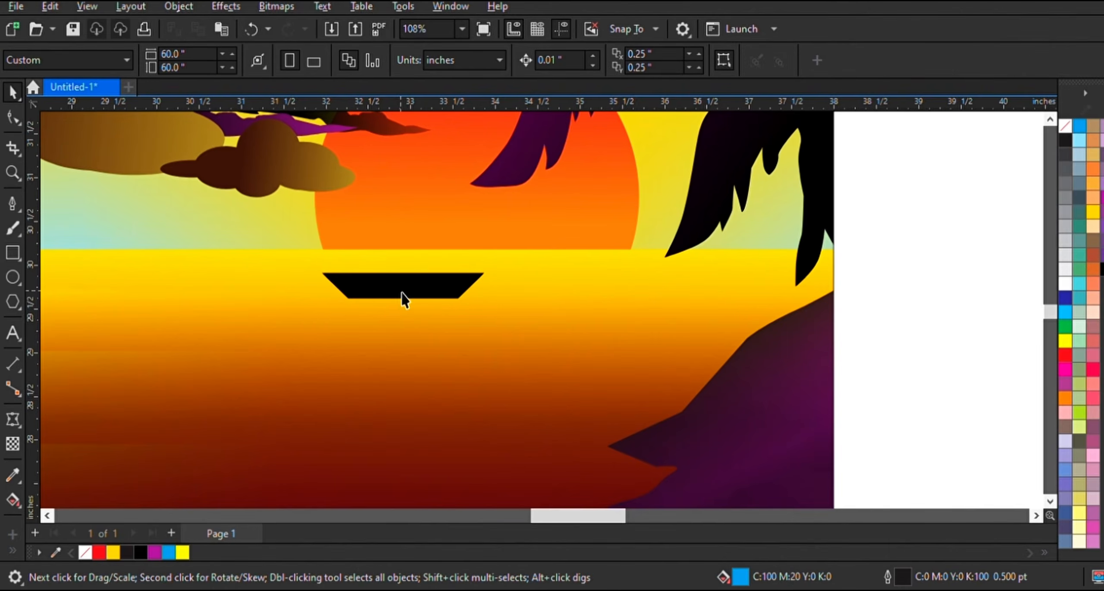
pyautogui.moveTo(403, 292); pyautogui.dragTo(438, 292)
pyautogui.moveTo(312, 318); pyautogui.dragTo(313, 319)
pyautogui.click(47, 516)
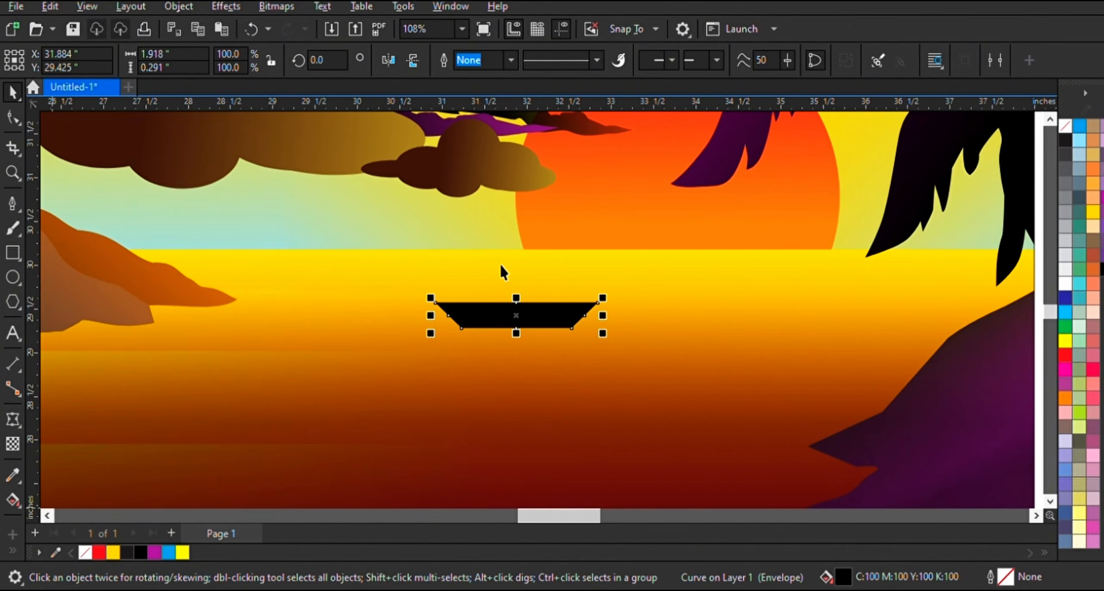
pyautogui.scroll(1, 511, 288)
pyautogui.click(491, 346)
pyautogui.scroll(-1, 490, 345)
pyautogui.scroll(1, 490, 347)
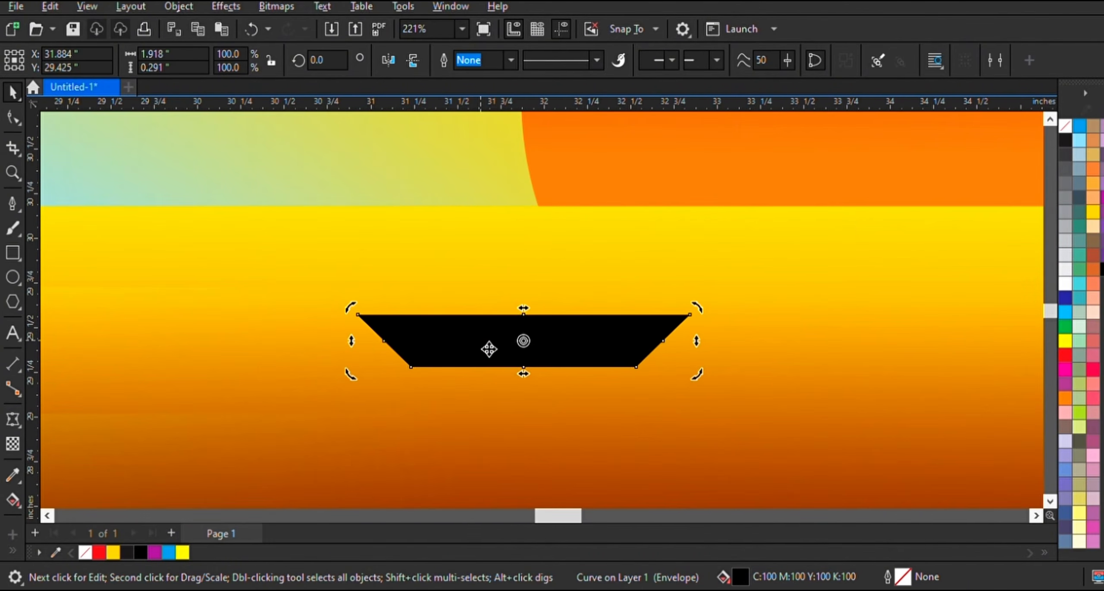
pyautogui.scroll(-1, 491, 348)
pyautogui.scroll(1, 479, 347)
pyautogui.click(464, 351)
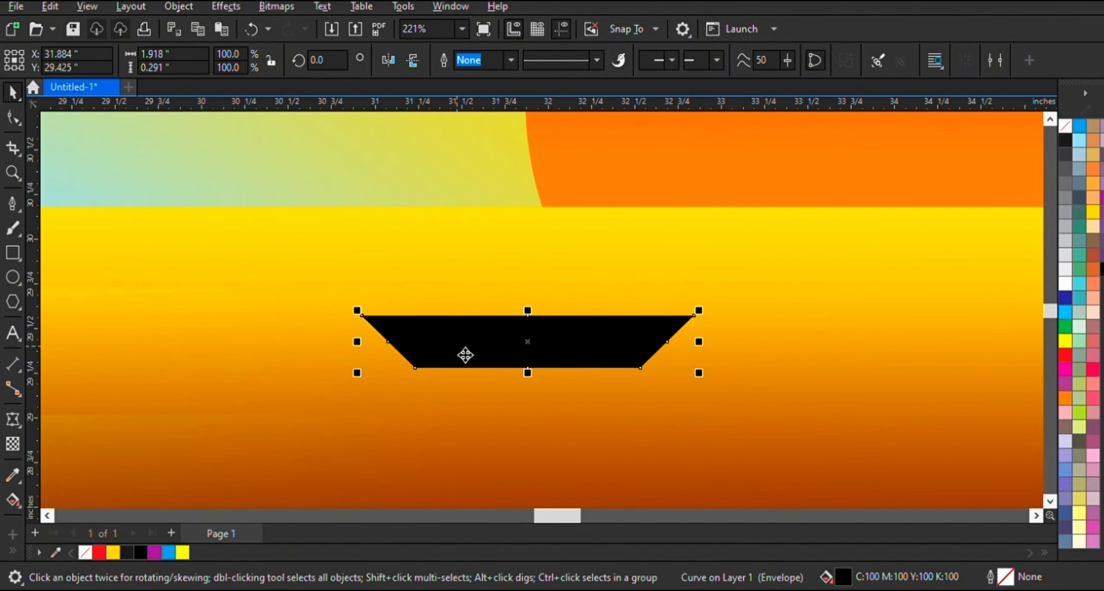
pyautogui.scroll(-1, 482, 342)
# - Draw a rectangle about 1.18 by 1.74 inches left of the hull and fill it black with no outline
pyautogui.click(15, 253)
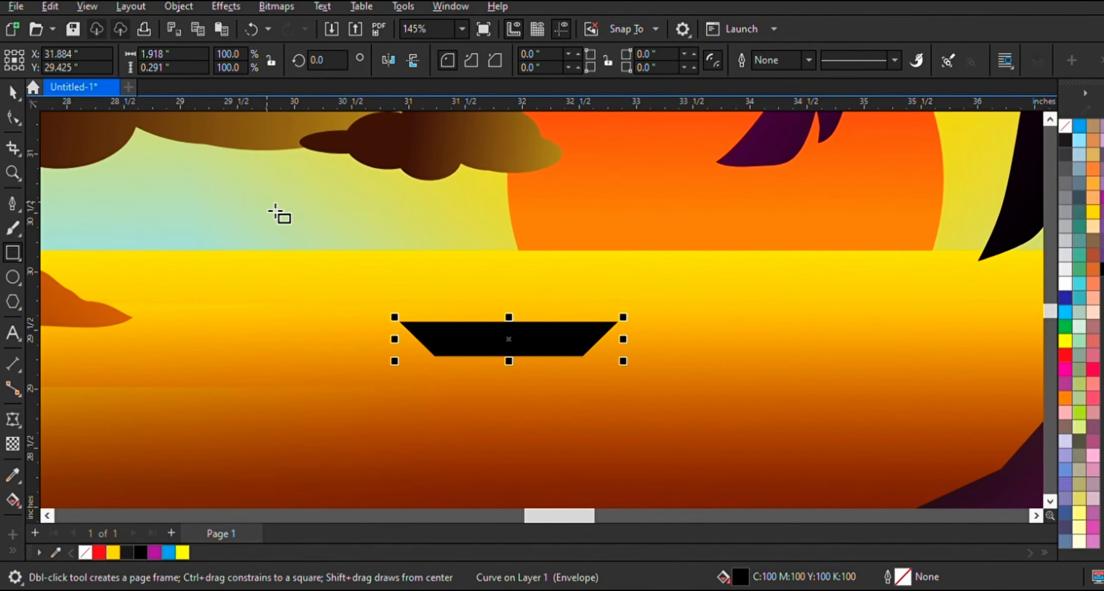
pyautogui.moveTo(267, 203); pyautogui.dragTo(409, 416)
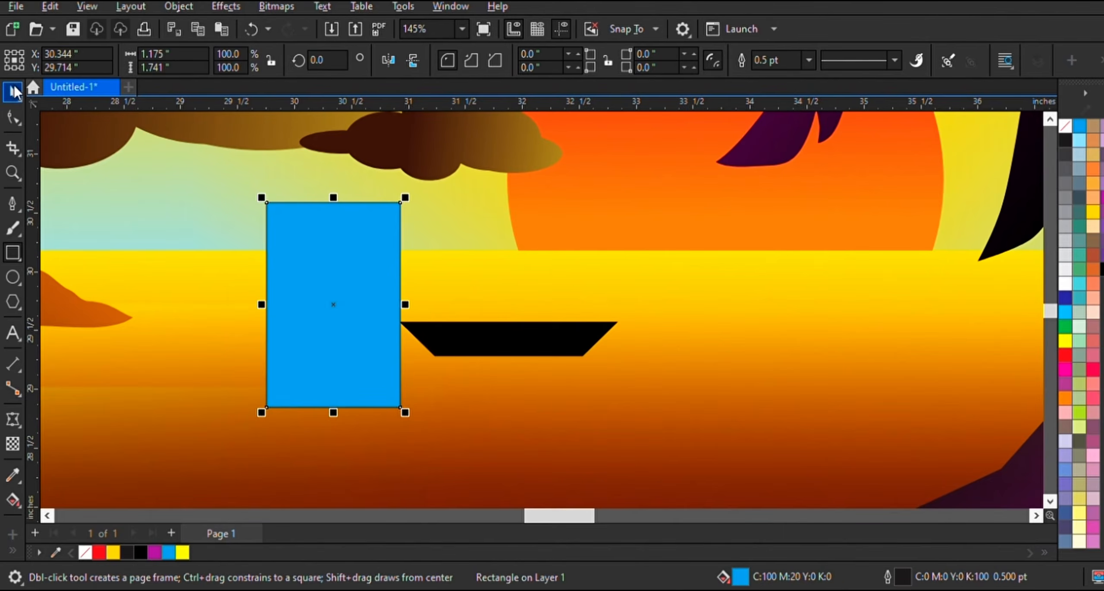
pyautogui.click(14, 93)
pyautogui.click(1102, 268)
pyautogui.rightClick(1066, 126)
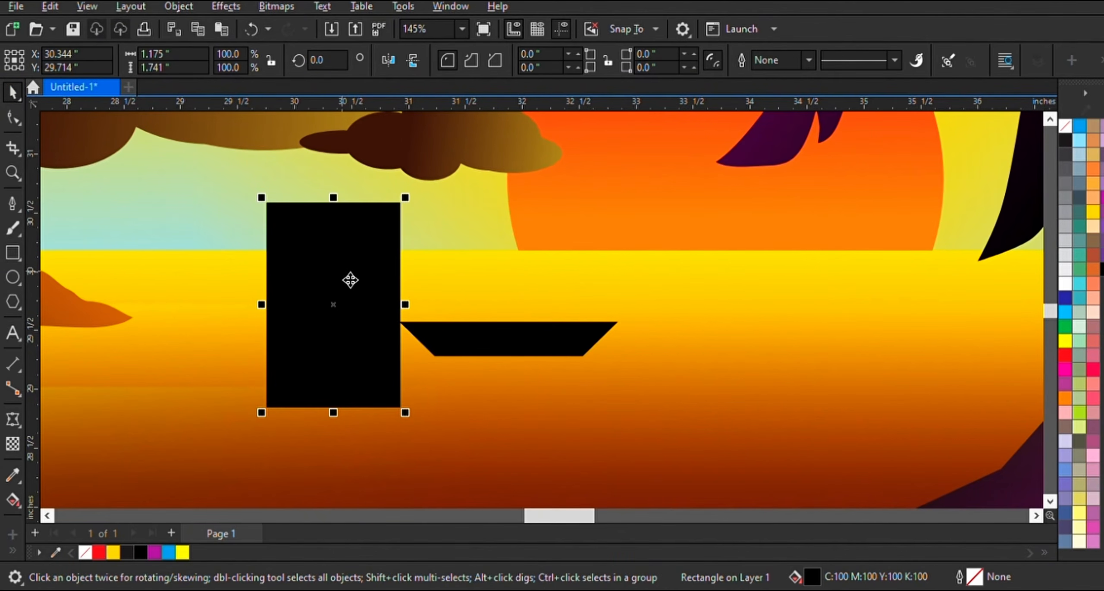
# - Rotate the black rectangle to about 327.5°, convert it to curves and pull its left corner inward to shape a sail
pyautogui.click(350, 278)
pyautogui.moveTo(406, 212); pyautogui.dragTo(449, 268)
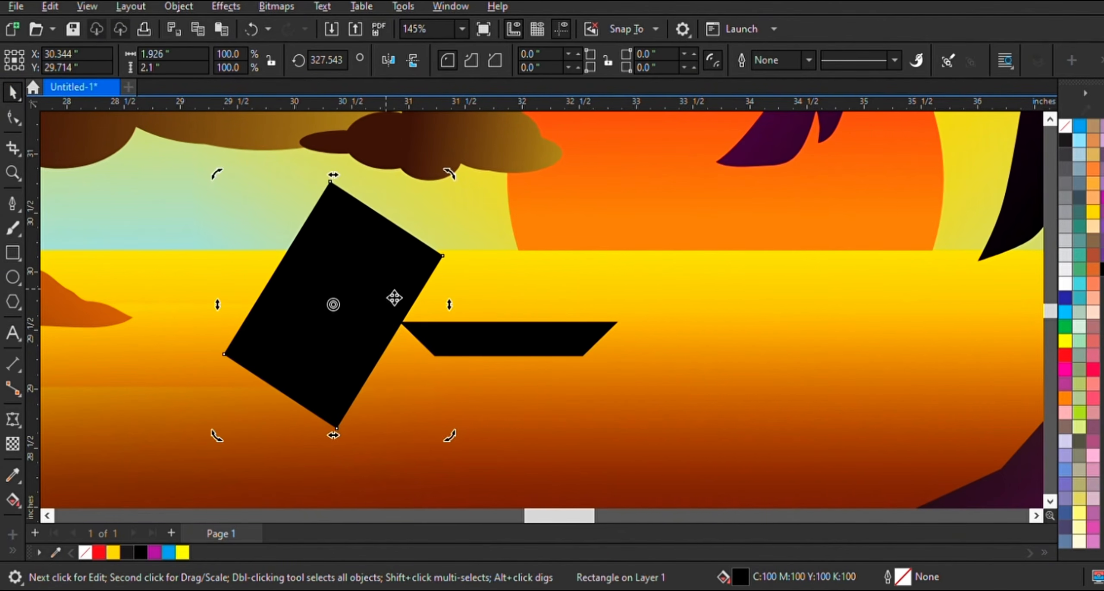
pyautogui.hotkey('ctrl', 'q')
pyautogui.press('F10')
pyautogui.moveTo(225, 356); pyautogui.dragTo(298, 292)
# - Move the sail onto the hull with its lower point resting on the deck
pyautogui.click(13, 92)
pyautogui.moveTo(328, 330); pyautogui.dragTo(490, 234)
pyautogui.scroll(3, 656, 235)
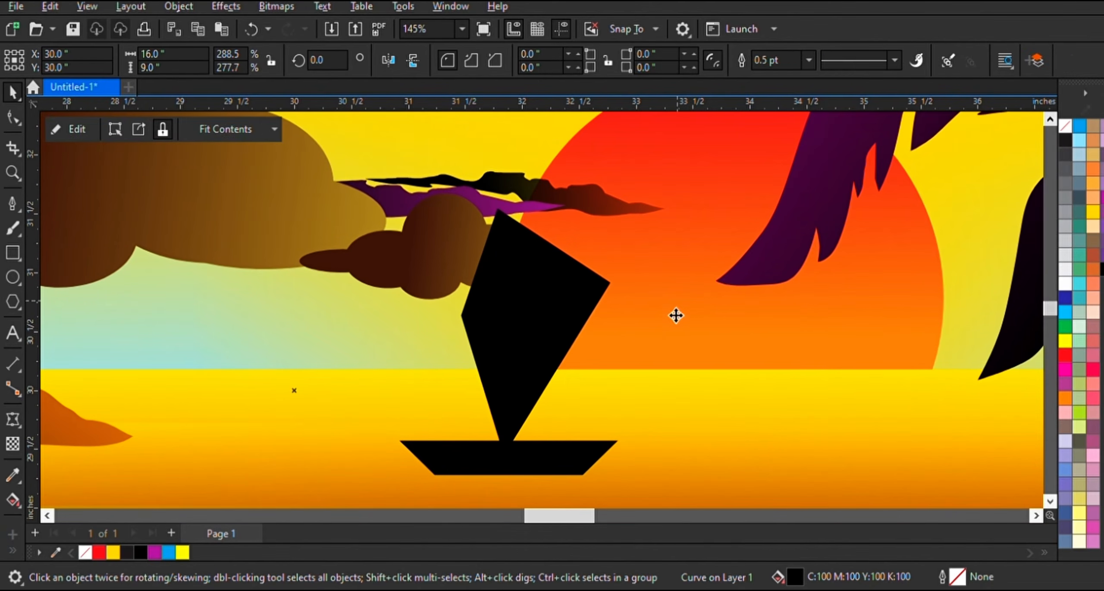
# - Give the sail a fountain fill running from black on its left side through purple to red at its right corner
pyautogui.click(13, 500)
pyautogui.moveTo(460, 349); pyautogui.dragTo(673, 264)
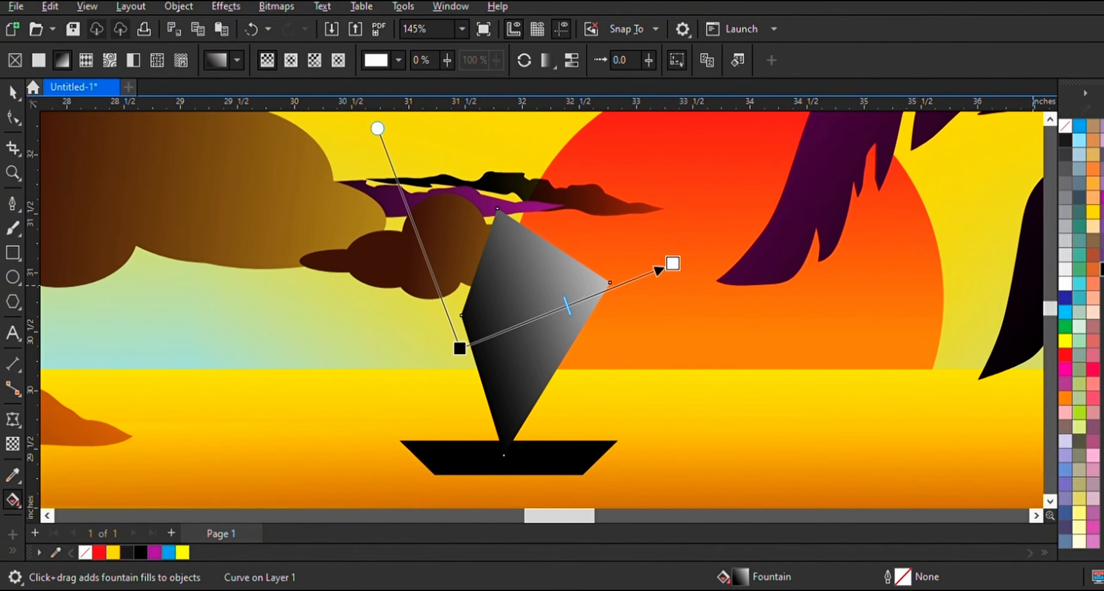
pyautogui.moveTo(554, 319); pyautogui.dragTo(553, 318)
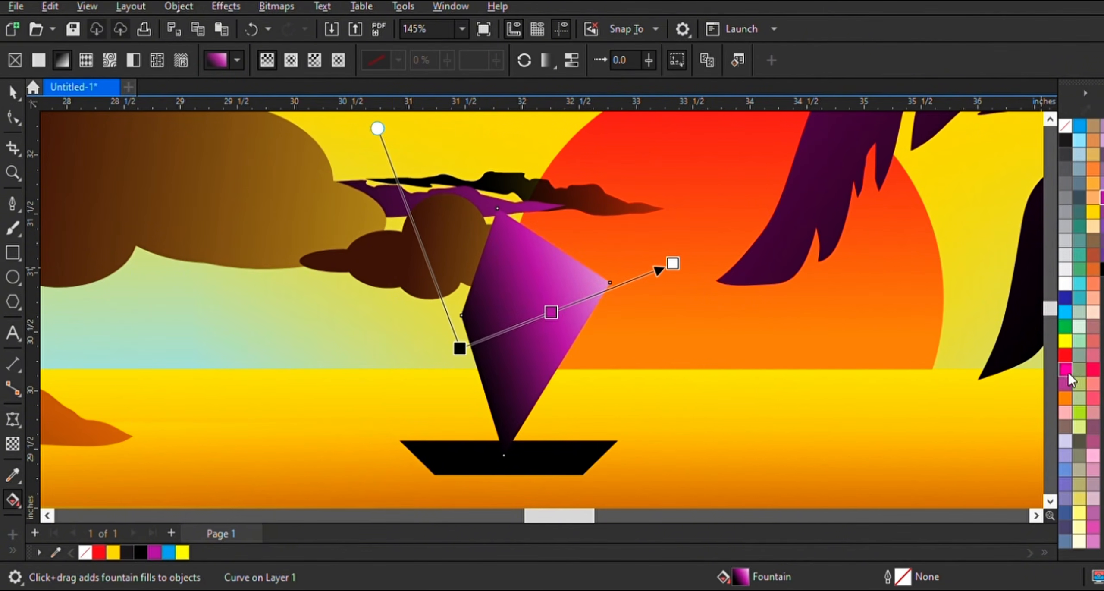
pyautogui.moveTo(674, 271); pyautogui.dragTo(624, 269)
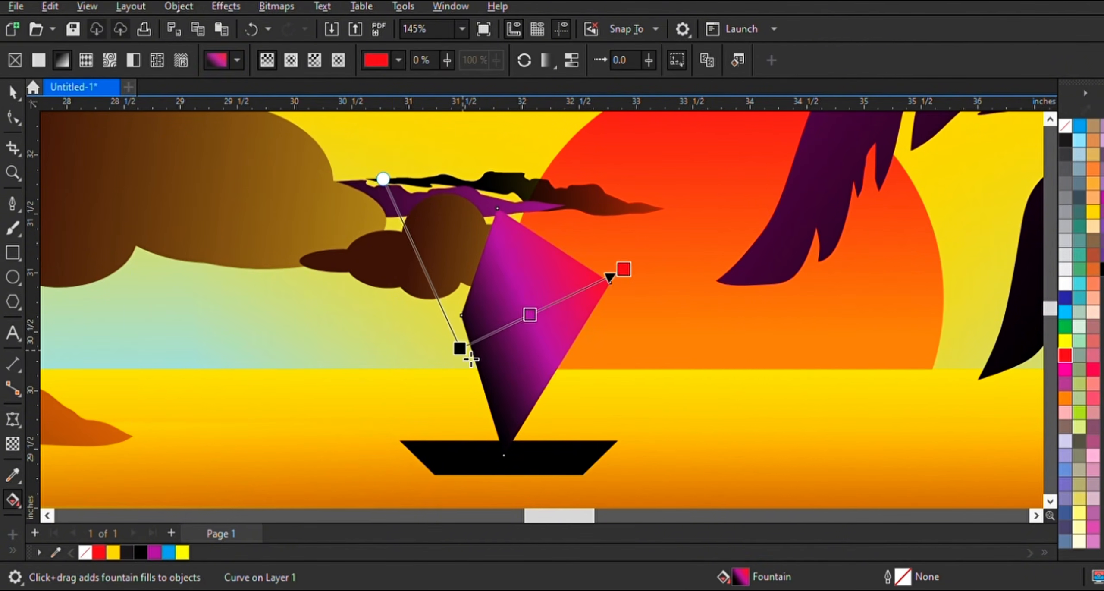
pyautogui.moveTo(566, 306); pyautogui.dragTo(566, 307)
pyautogui.click(13, 93)
pyautogui.scroll(-3, 429, 369)
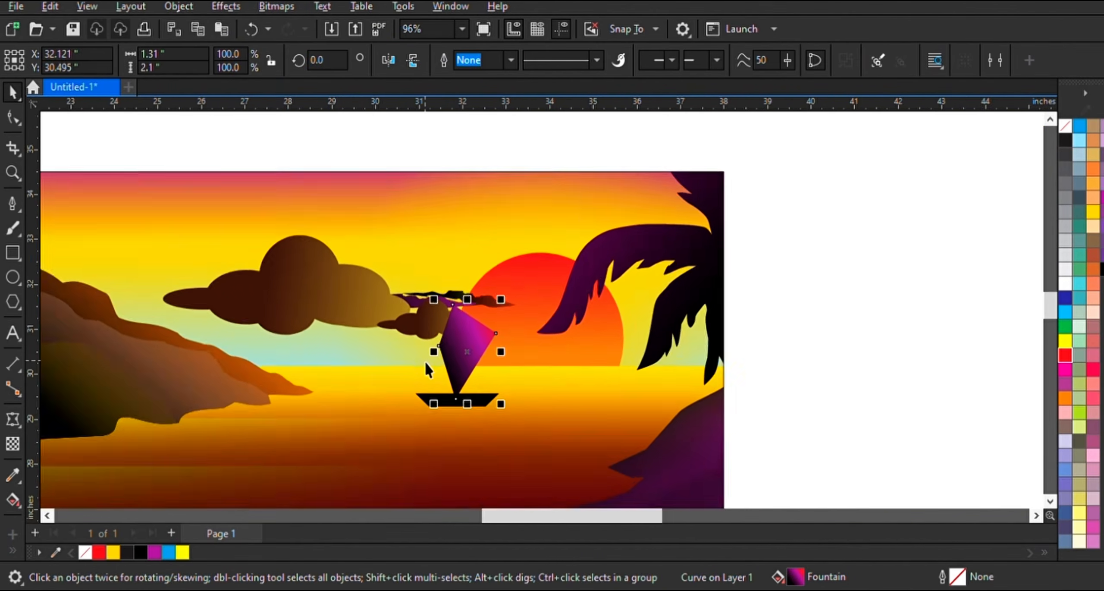
# - Darken the sail by extending its gradient's red end past the right corner and shifting the black end inward
pyautogui.press('Escape')
pyautogui.scroll(1, 492, 377)
pyautogui.scroll(3, 459, 338)
pyautogui.click(382, 333)
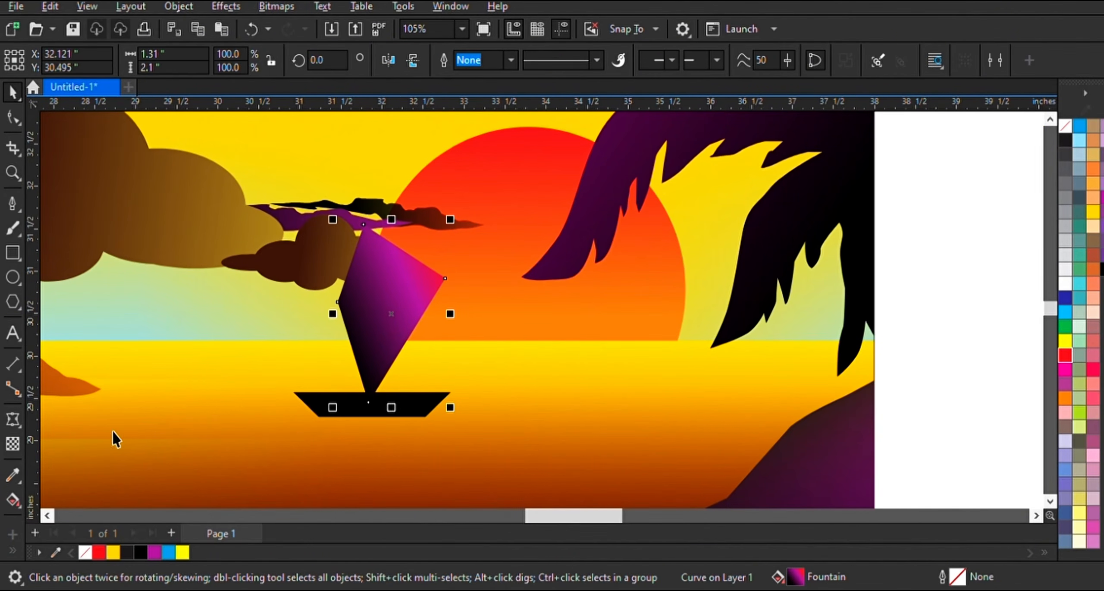
pyautogui.click(12, 501)
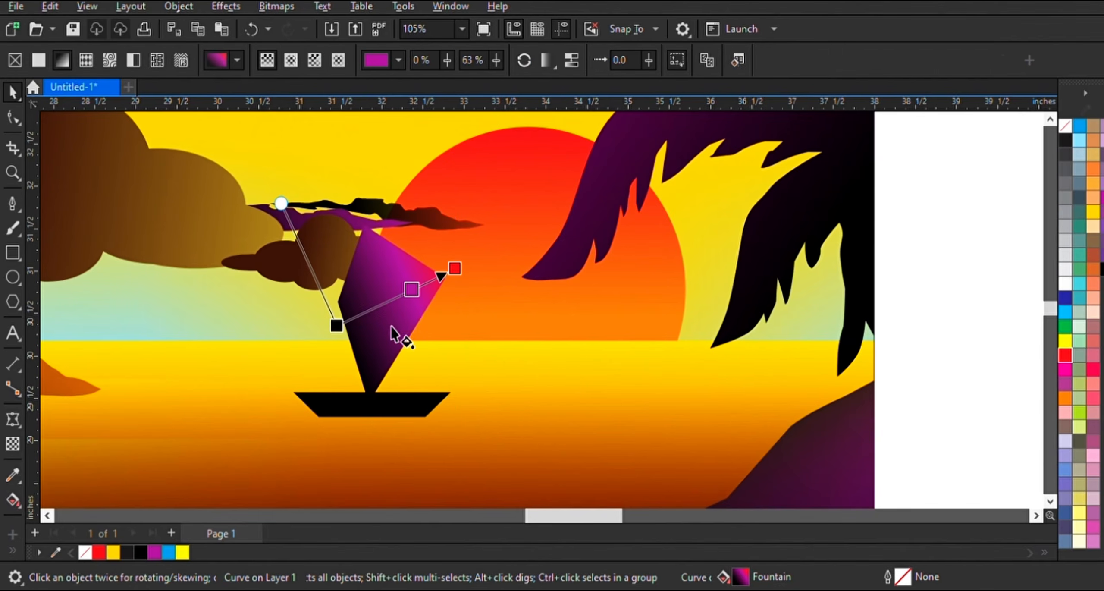
pyautogui.moveTo(454, 269); pyautogui.dragTo(558, 243)
pyautogui.moveTo(338, 326); pyautogui.dragTo(365, 316)
pyautogui.press('space')
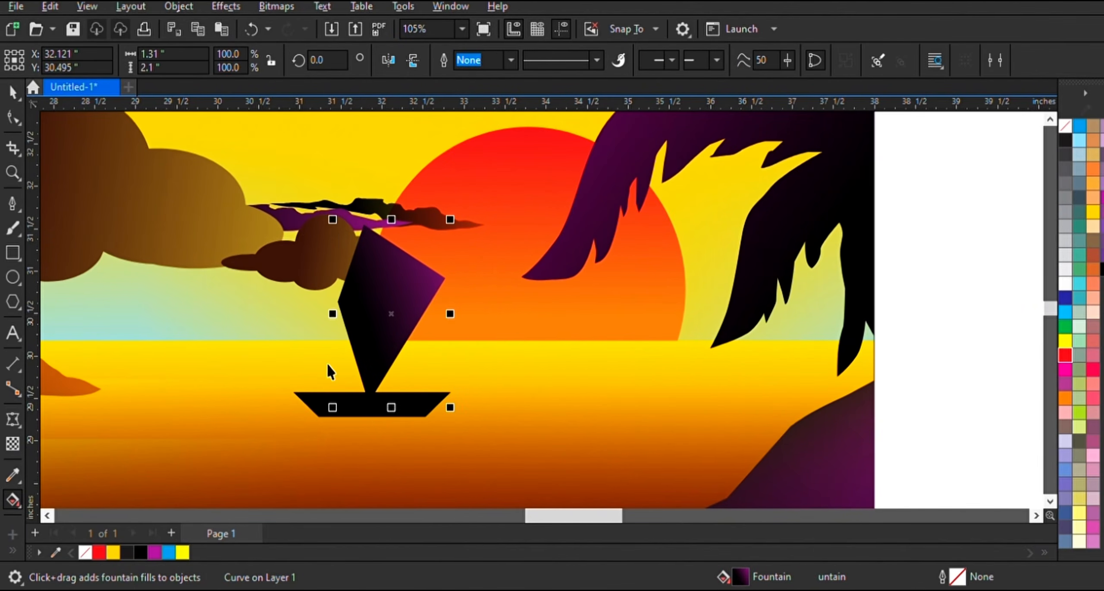
# - Move the sail and hull together to the right so the boat sits in front of the sun
pyautogui.keyDown('shift'); pyautogui.click(414, 409); pyautogui.keyUp('shift')
pyautogui.moveTo(414, 409); pyautogui.dragTo(464, 416)
pyautogui.scroll(-4, 489, 419)
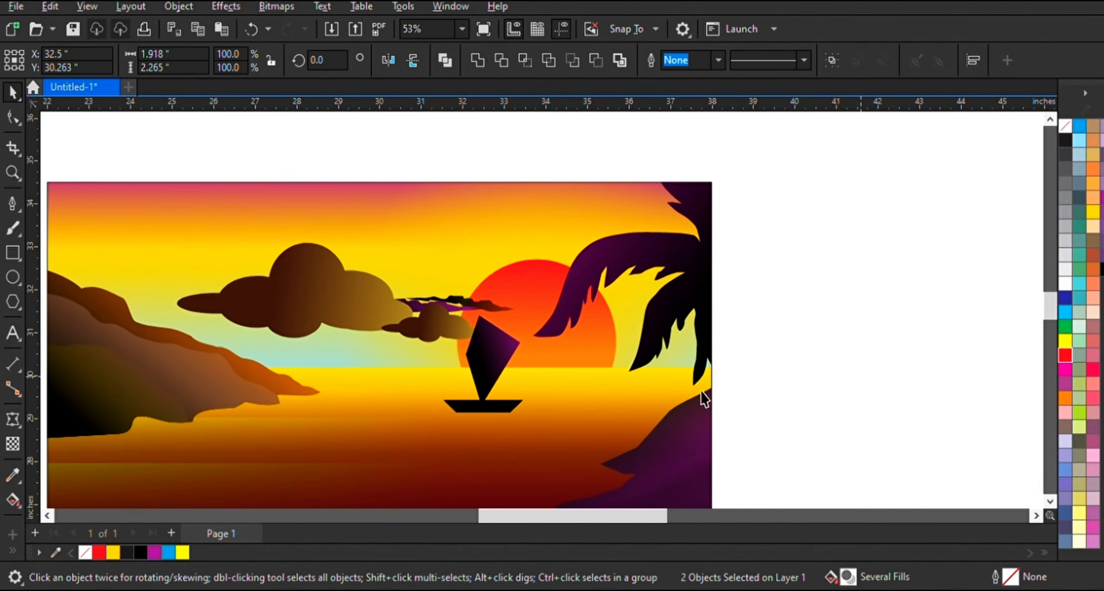
pyautogui.click(797, 390)
# - Draw a closed wave shape about 2.31 in wide and 0.135 in tall along the hull's lower edge with the Pen tool
pyautogui.scroll(4, 779, 423)
pyautogui.scroll(4, 603, 390)
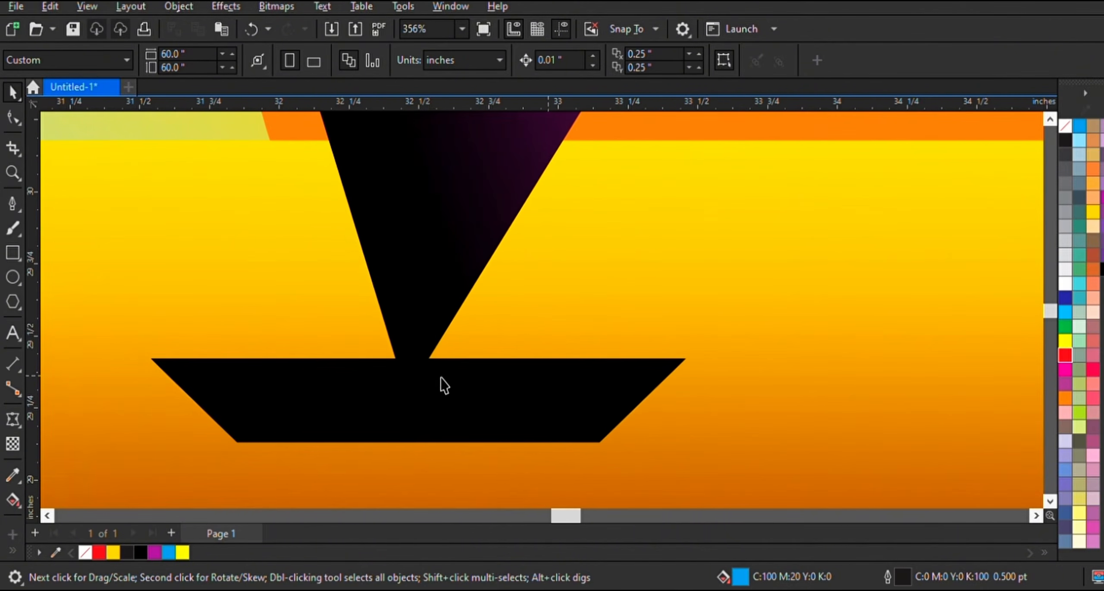
pyautogui.click(442, 382)
pyautogui.scroll(-2, 449, 353)
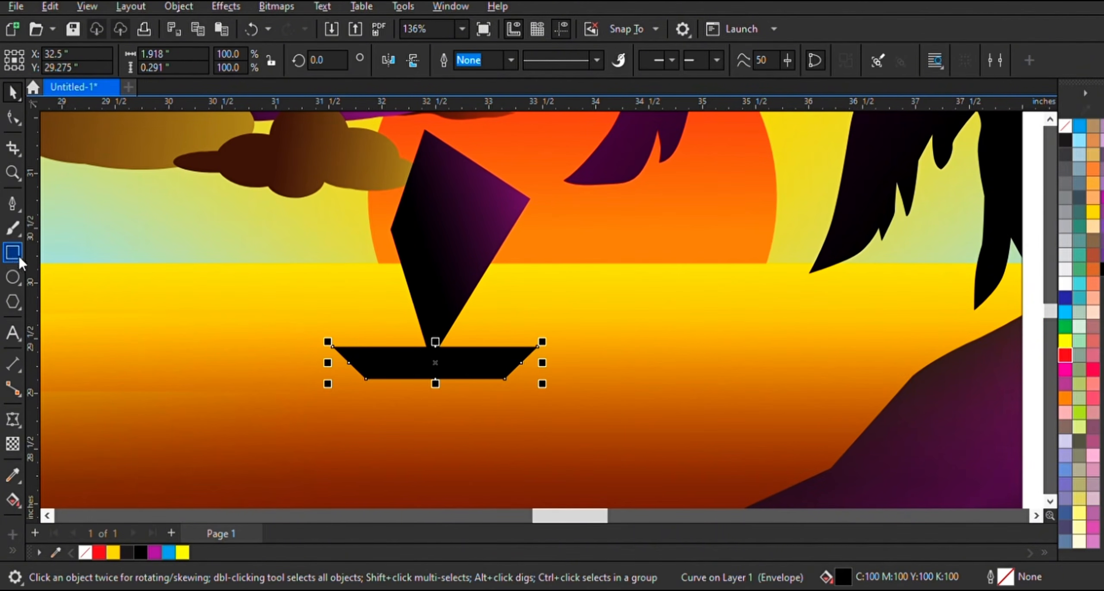
pyautogui.click(12, 203)
pyautogui.scroll(4, 341, 380)
pyautogui.click(344, 362)
pyautogui.moveTo(388, 352); pyautogui.dragTo(404, 342)
pyautogui.moveTo(440, 330); pyautogui.dragTo(458, 335)
pyautogui.moveTo(509, 354); pyautogui.dragTo(530, 361)
pyautogui.moveTo(575, 359); pyautogui.dragTo(587, 354)
pyautogui.moveTo(652, 337); pyautogui.dragTo(664, 338)
pyautogui.moveTo(679, 344); pyautogui.dragTo(714, 349)
pyautogui.moveTo(737, 347); pyautogui.dragTo(751, 346)
pyautogui.moveTo(779, 349); pyautogui.dragTo(788, 351)
pyautogui.moveTo(803, 358); pyautogui.dragTo(836, 366)
pyautogui.click(904, 369)
pyautogui.click(258, 369)
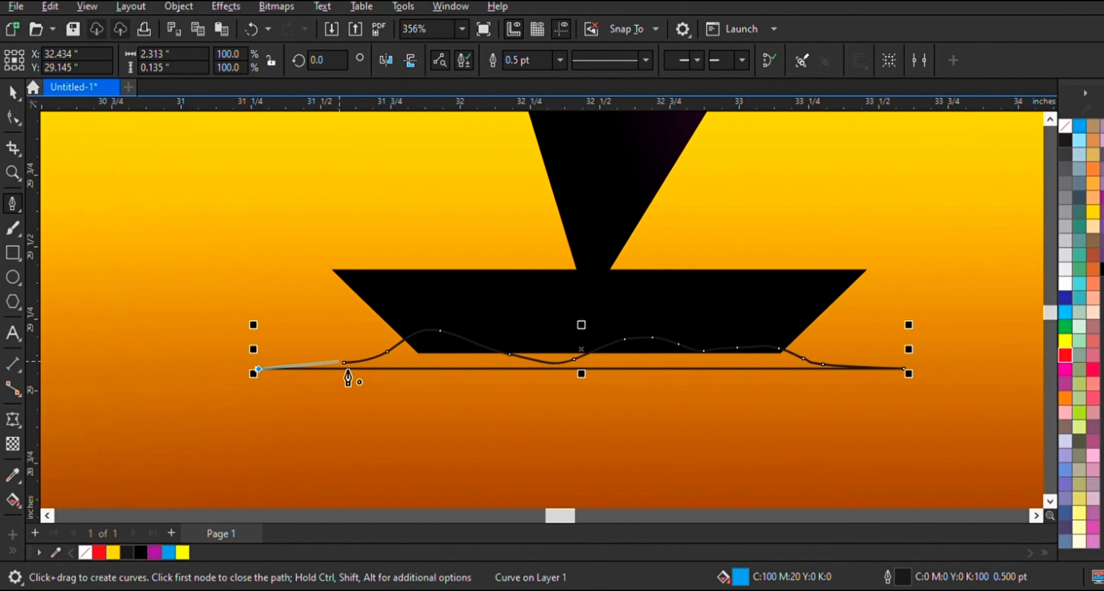
pyautogui.click(345, 363)
pyautogui.scroll(-1, 391, 312)
# - Remove the wave's outline and give it a diagonal fountain transparency that fades out toward its right end
pyautogui.click(13, 92)
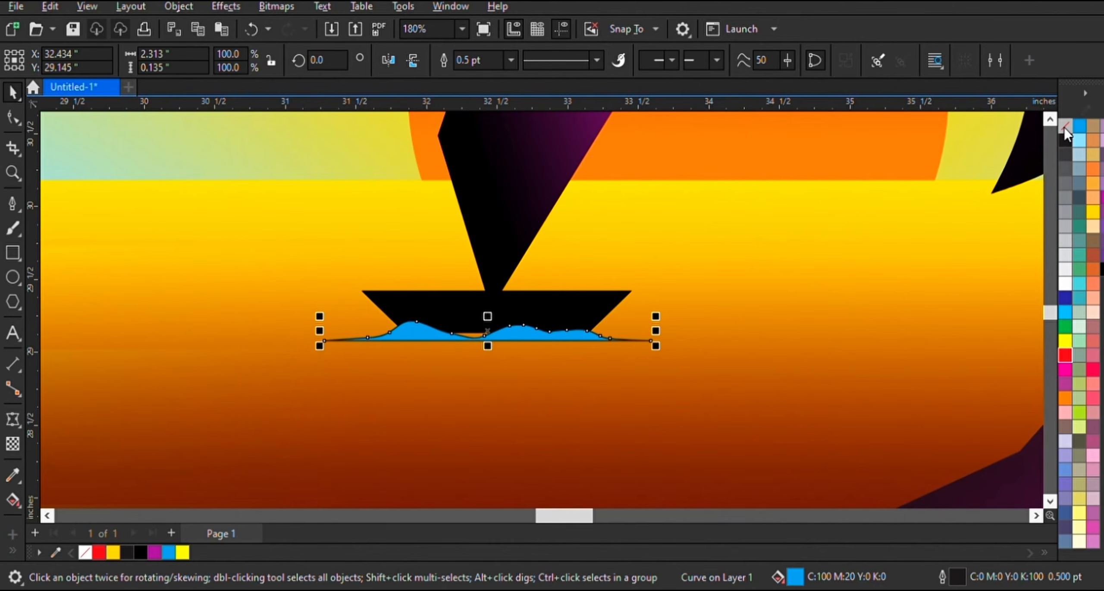
pyautogui.rightClick(1066, 129)
pyautogui.click(13, 501)
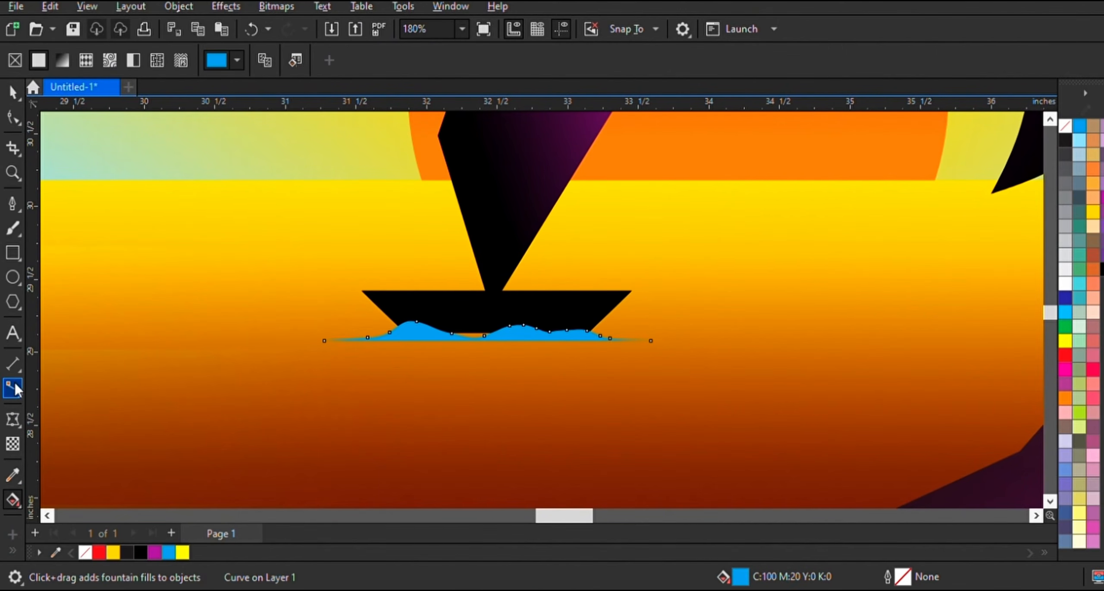
pyautogui.click(13, 445)
pyautogui.moveTo(418, 358); pyautogui.dragTo(465, 305)
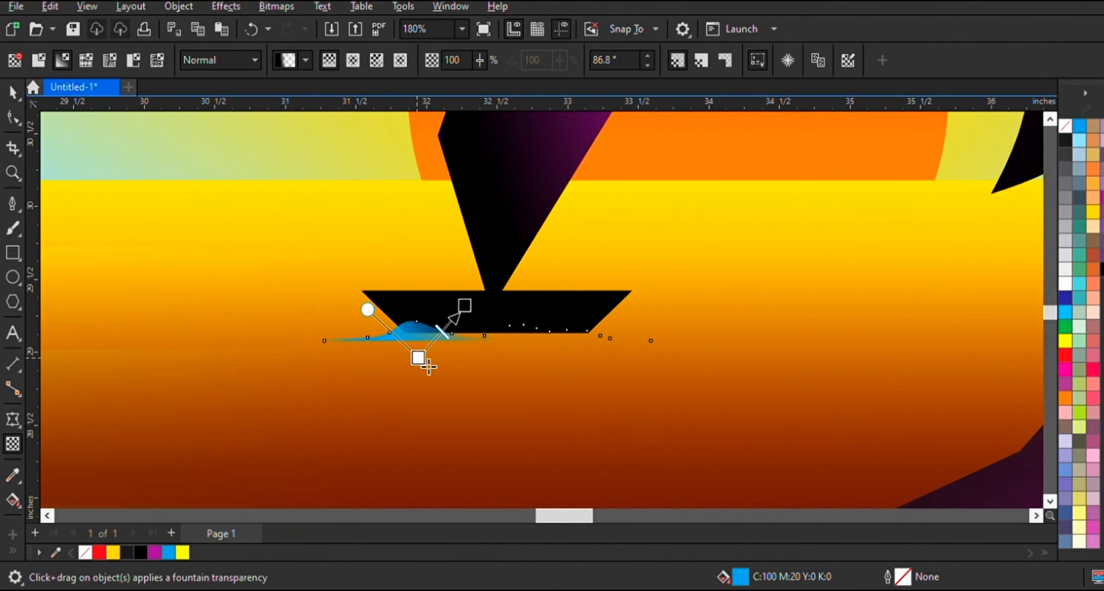
pyautogui.moveTo(418, 358); pyautogui.dragTo(451, 361)
pyautogui.click(13, 93)
# - Fill the wave with yellow and turn it into a fountain fill running from black at the bottom up to yellow
pyautogui.click(1093, 211)
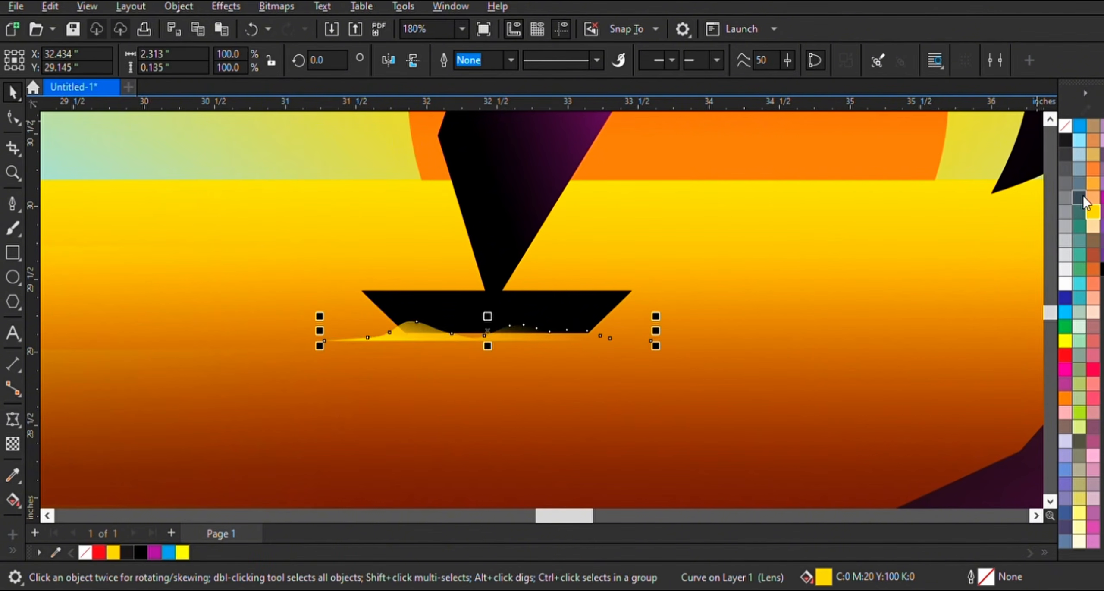
pyautogui.click(13, 500)
pyautogui.moveTo(474, 383); pyautogui.dragTo(590, 258)
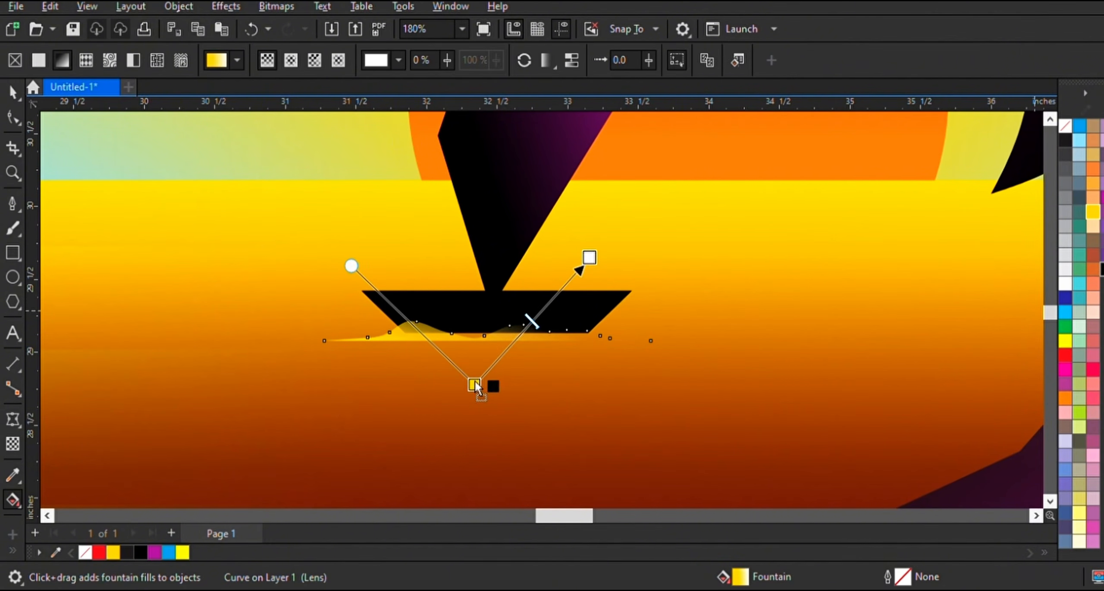
pyautogui.moveTo(477, 386); pyautogui.dragTo(475, 385)
pyautogui.moveTo(601, 268); pyautogui.dragTo(506, 306)
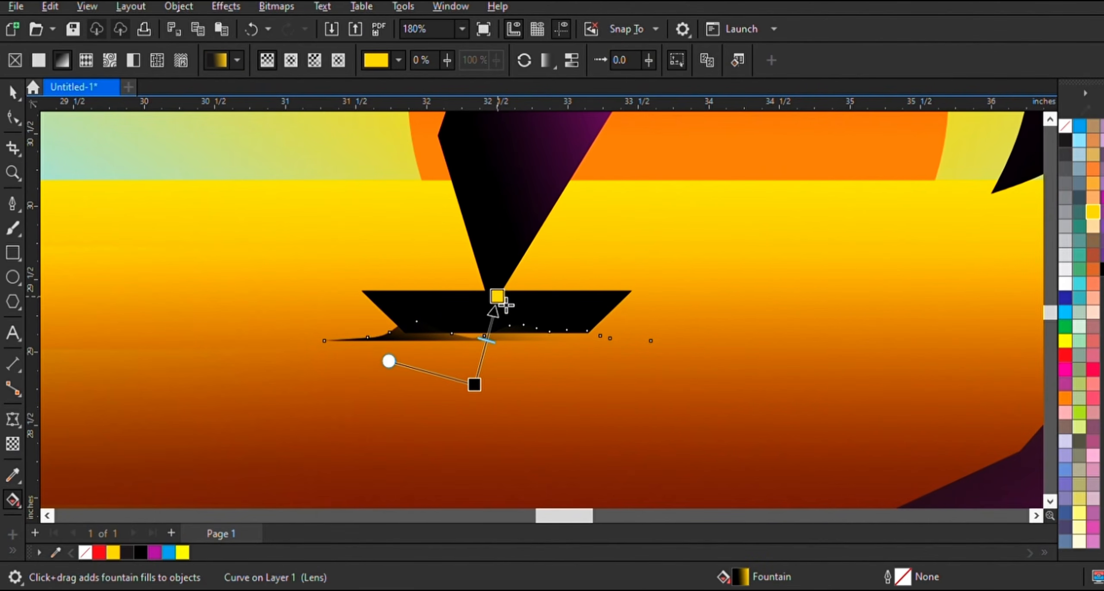
pyautogui.moveTo(480, 402); pyautogui.dragTo(481, 386)
# - Stretch the wave to about 3.663 in wide and 0.216 in tall and reposition it across the hull's lower edge
pyautogui.click(14, 93)
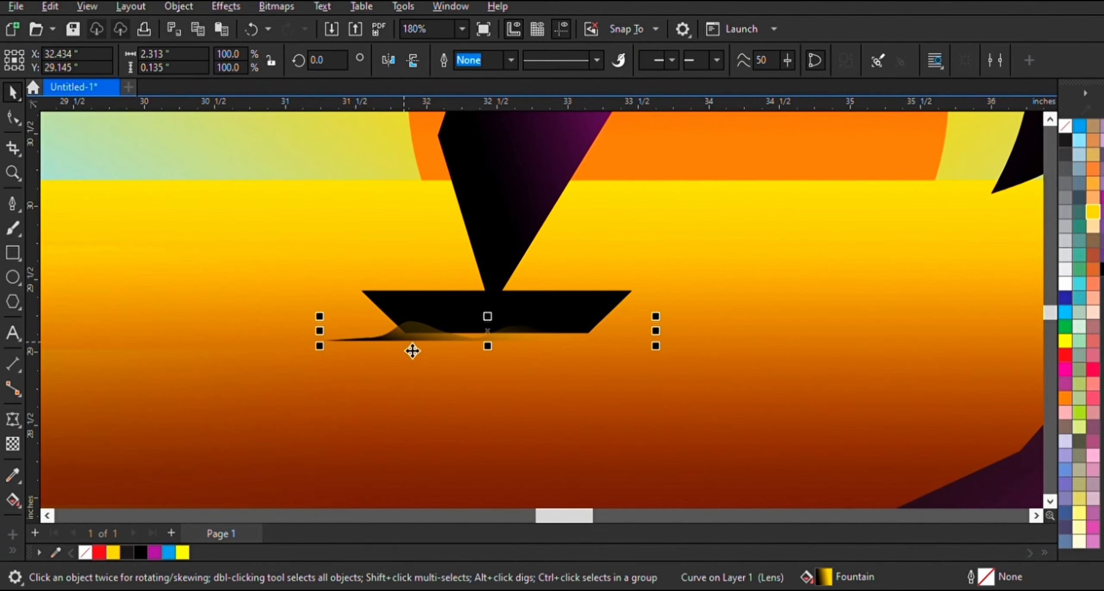
pyautogui.moveTo(412, 347); pyautogui.dragTo(375, 335)
pyautogui.moveTo(453, 336); pyautogui.dragTo(496, 335)
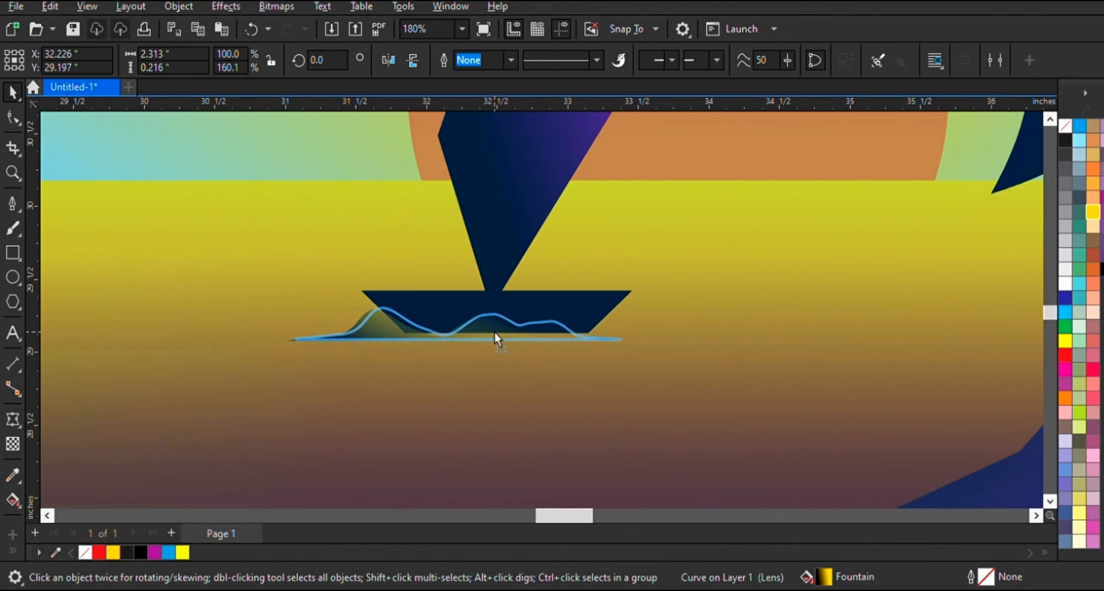
pyautogui.moveTo(296, 320); pyautogui.dragTo(199, 320)
pyautogui.moveTo(370, 337); pyautogui.dragTo(436, 339)
pyautogui.scroll(-4, 655, 323)
pyautogui.scroll(4, 685, 345)
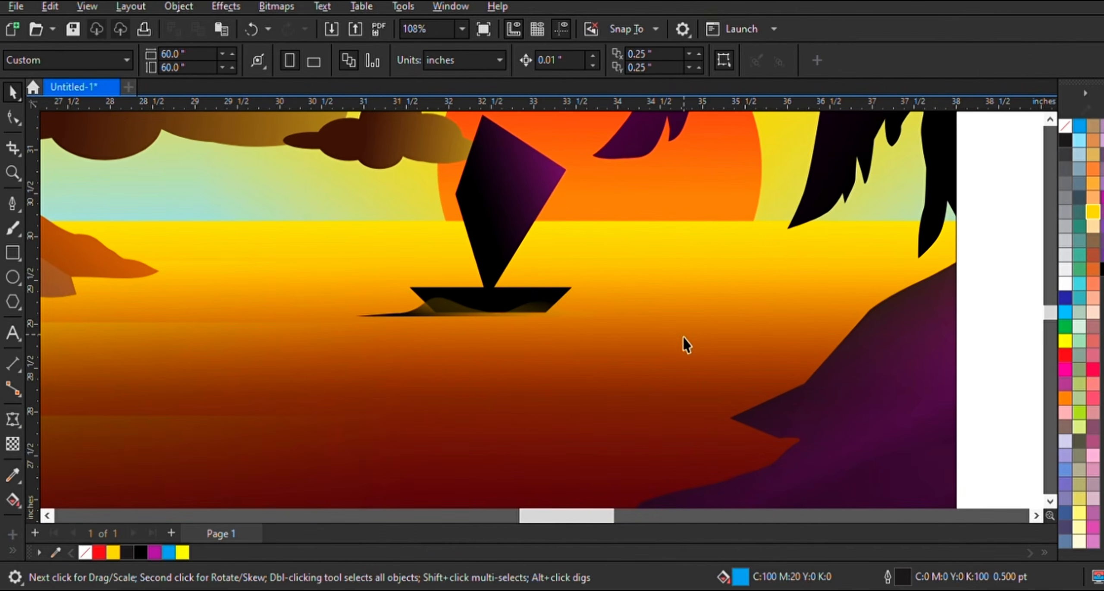
# - Shift the black end of the wave's gradient slightly up and to the right, closer to the hull
pyautogui.click(12, 500)
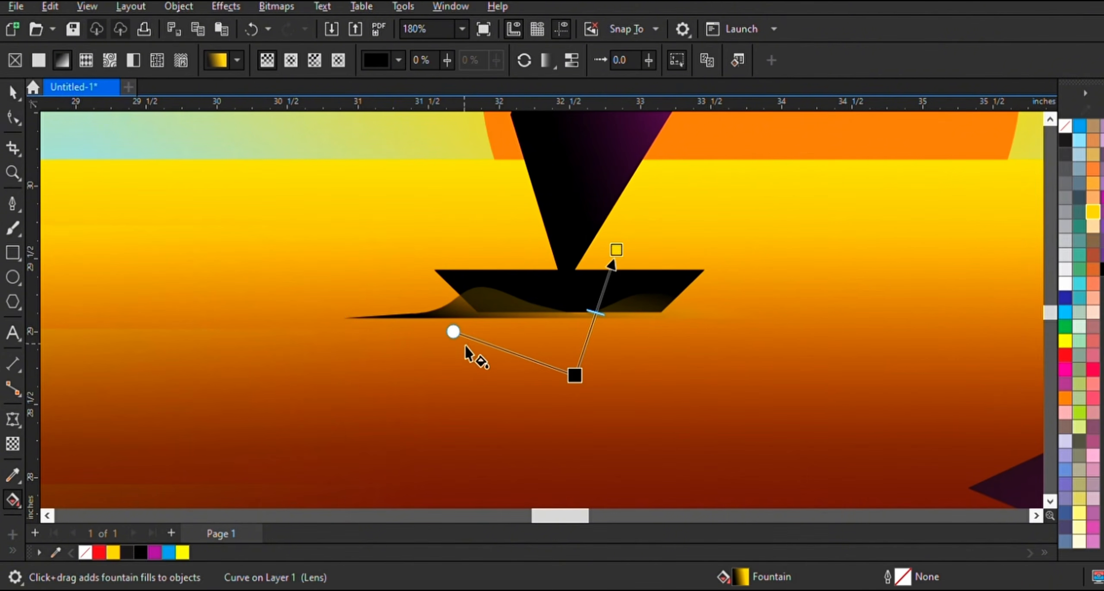
pyautogui.moveTo(578, 380); pyautogui.dragTo(599, 363)
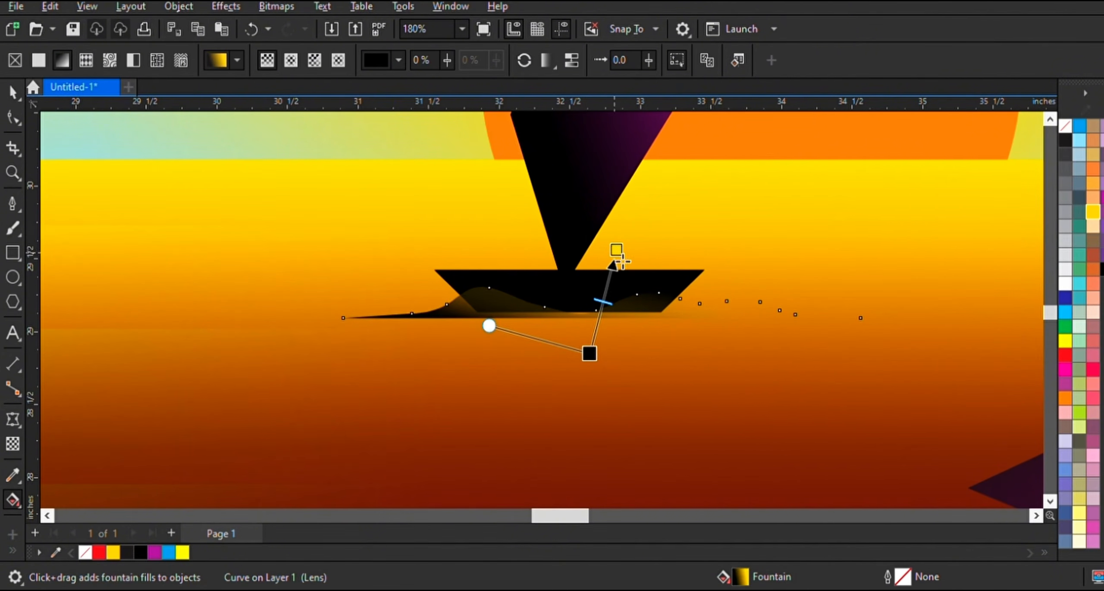
pyautogui.click(12, 92)
# - Duplicate the wave, make the copy narrower and place it against the lower part of the hull
pyautogui.moveTo(473, 323); pyautogui.dragTo(387, 372)
pyautogui.rightClick(387, 372)
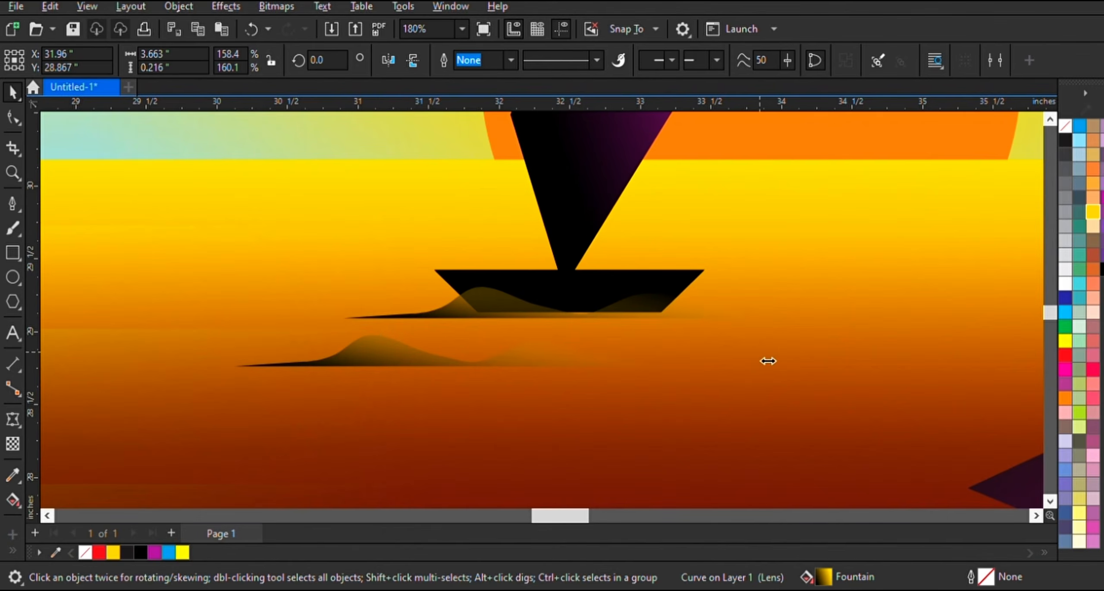
pyautogui.moveTo(763, 352); pyautogui.dragTo(652, 352)
pyautogui.moveTo(494, 372); pyautogui.dragTo(587, 312)
pyautogui.scroll(-2, 410, 304)
pyautogui.scroll(-4, 690, 333)
pyautogui.click(992, 336)
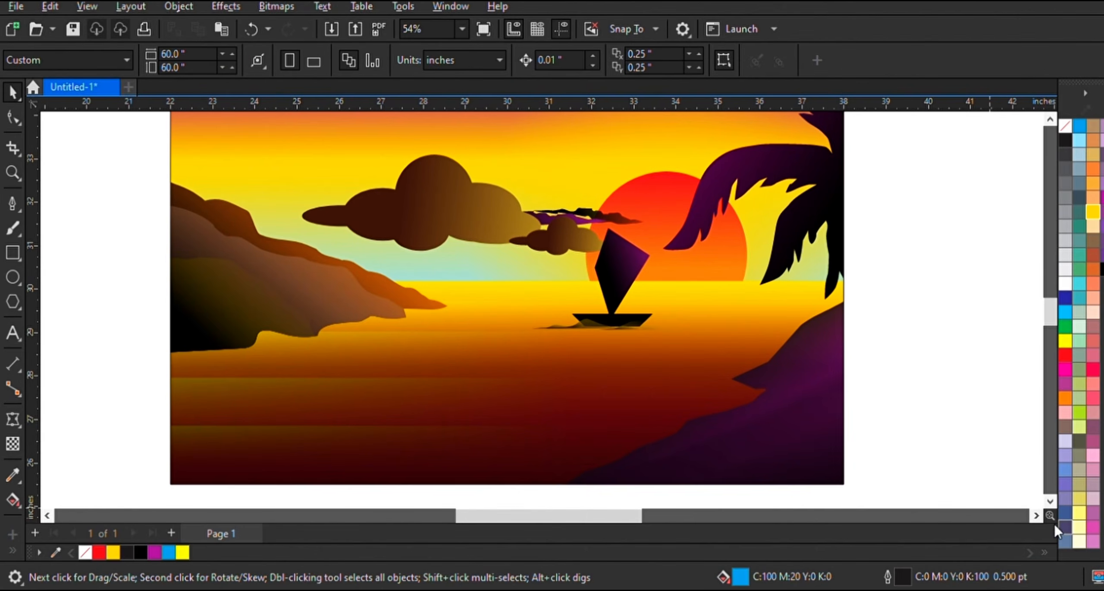
# - Make a vertically flipped copy of the sail and hull below the boat, stretched to 3.838 in tall, and merge it into one black curve
pyautogui.click(1037, 516)
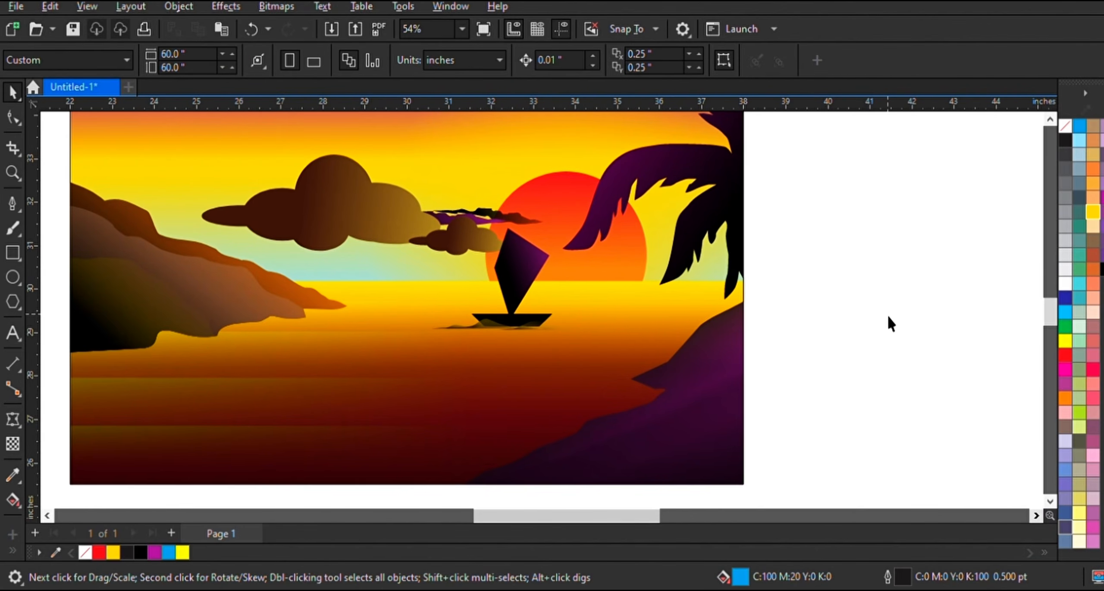
pyautogui.click(527, 276)
pyautogui.keyDown('shift'); pyautogui.click(496, 321); pyautogui.keyUp('shift')
pyautogui.moveTo(512, 220); pyautogui.dragTo(487, 496)
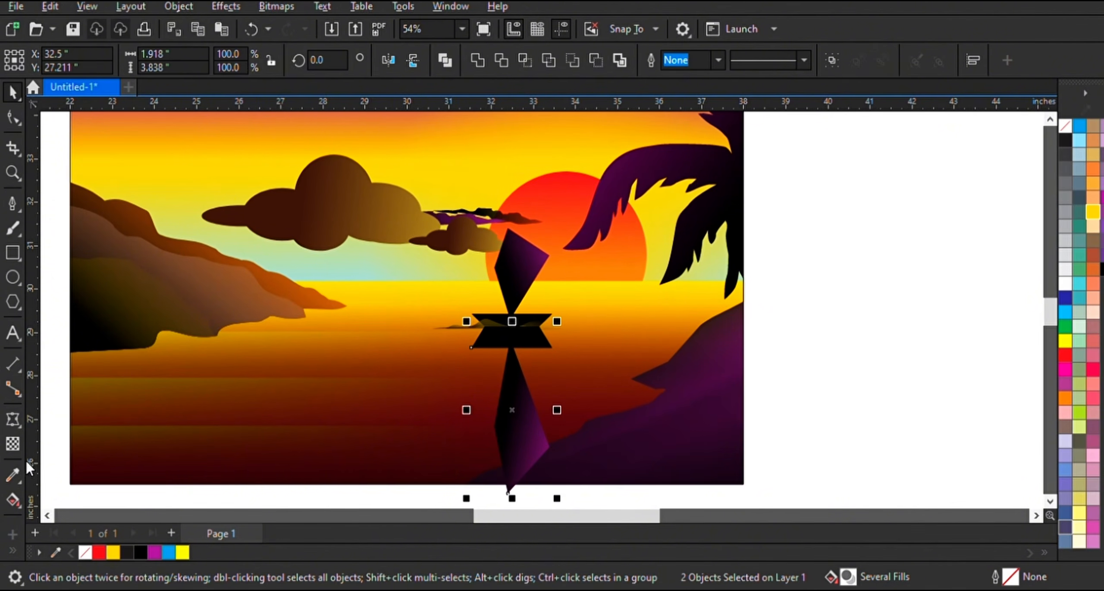
pyautogui.click(13, 419)
pyautogui.press('space')
pyautogui.click(548, 64)
# - Flare the lower end of the boat's reflection outward with an envelope, widening it to about 3.044 in
pyautogui.click(13, 419)
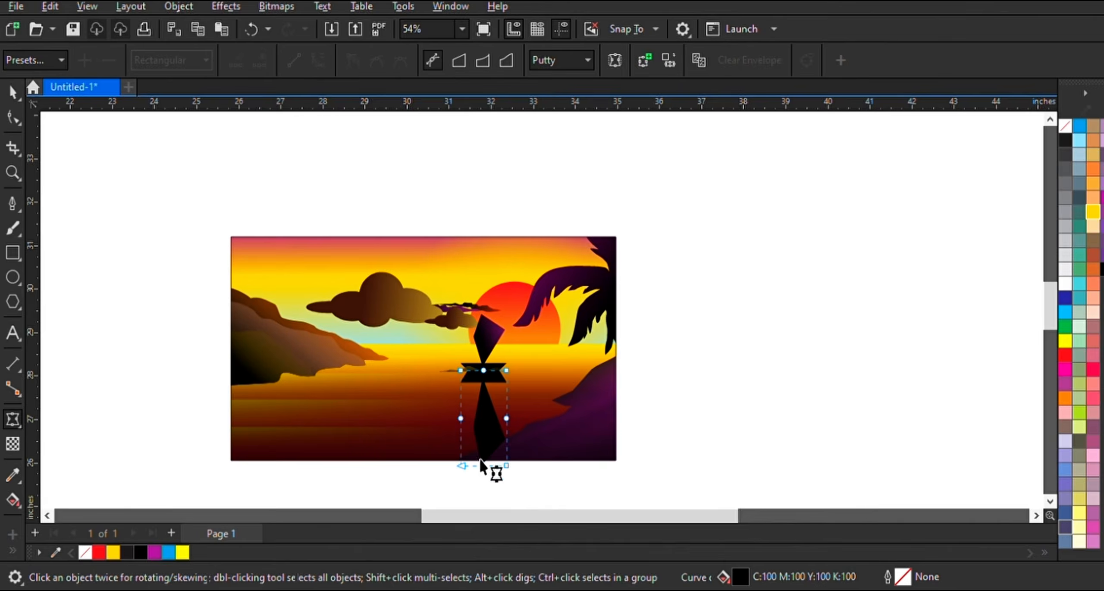
pyautogui.scroll(-2, 449, 406)
pyautogui.moveTo(460, 465); pyautogui.dragTo(426, 466)
pyautogui.press('space')
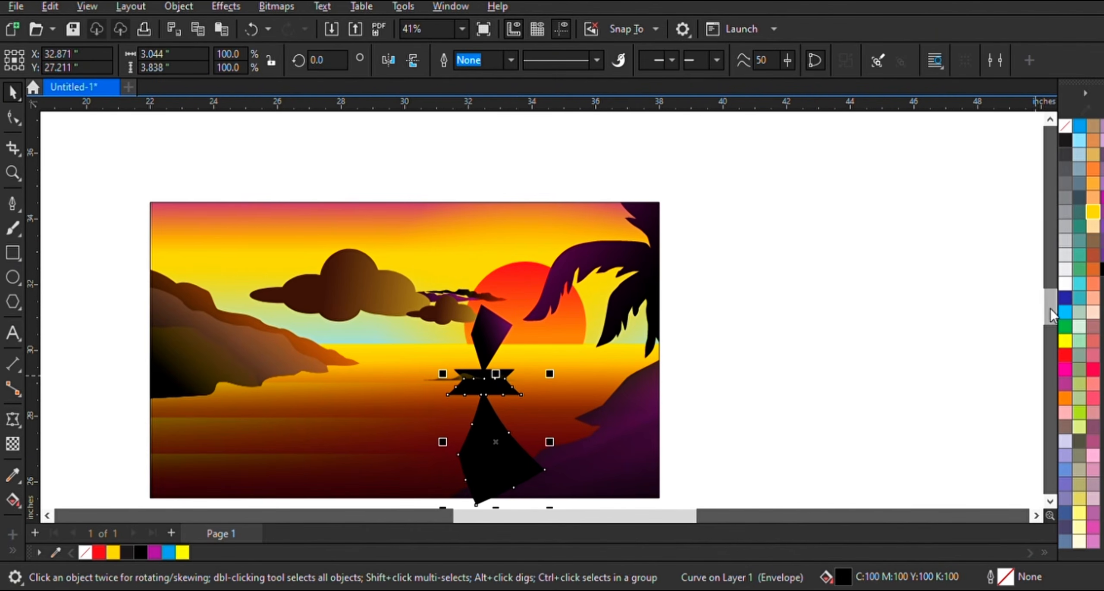
# - Group the sail and hull of the boat above the reflection
pyautogui.scroll(1, 562, 338)
pyautogui.moveTo(806, 287)
pyautogui.mouseDown()
pyautogui.moveTo(369, 268)
pyautogui.moveTo(349, 248)
pyautogui.mouseUp()
pyautogui.click(488, 245)
pyautogui.keyDown('shift'); pyautogui.click(473, 261); pyautogui.keyUp('shift')
pyautogui.hotkey('ctrl', 'g')
pyautogui.press('F5')
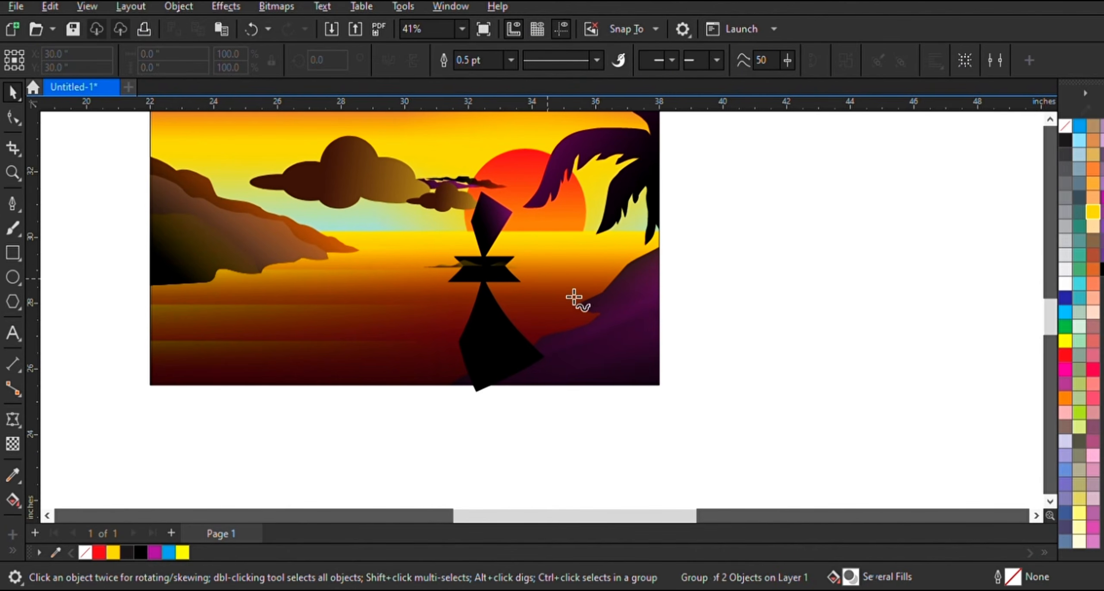
pyautogui.press('space')
pyautogui.press('Escape')
# - Apply a -90° fountain transparency to the boat's reflection so it fades out downward toward the frame's bottom edge
pyautogui.press('F4')
pyautogui.click(676, 432)
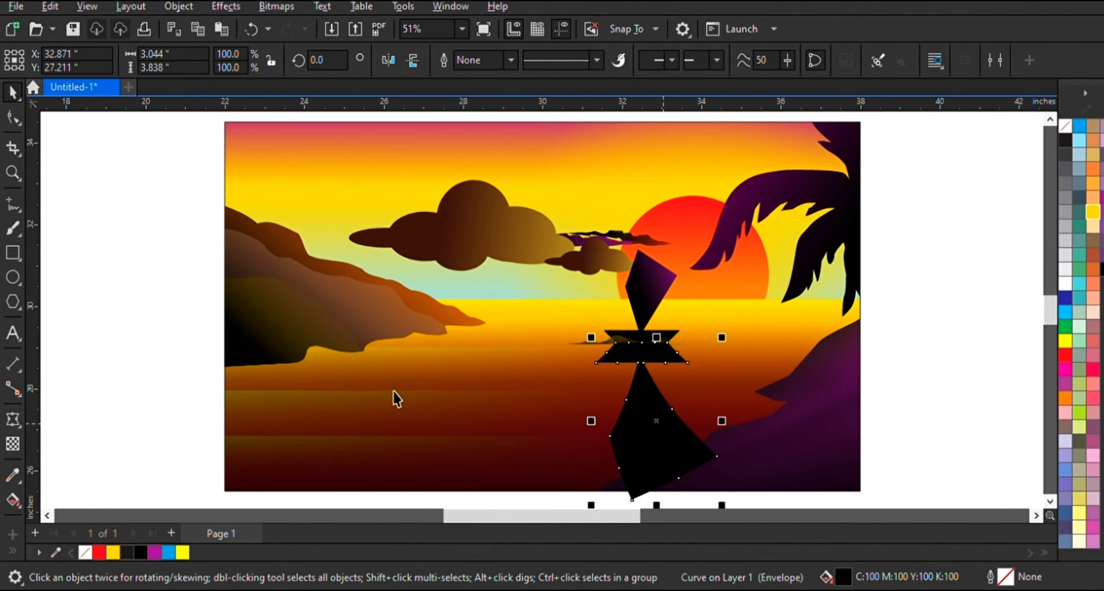
pyautogui.scroll(-2, 596, 394)
pyautogui.moveTo(630, 339); pyautogui.dragTo(630, 449)
pyautogui.moveTo(631, 338); pyautogui.dragTo(649, 363)
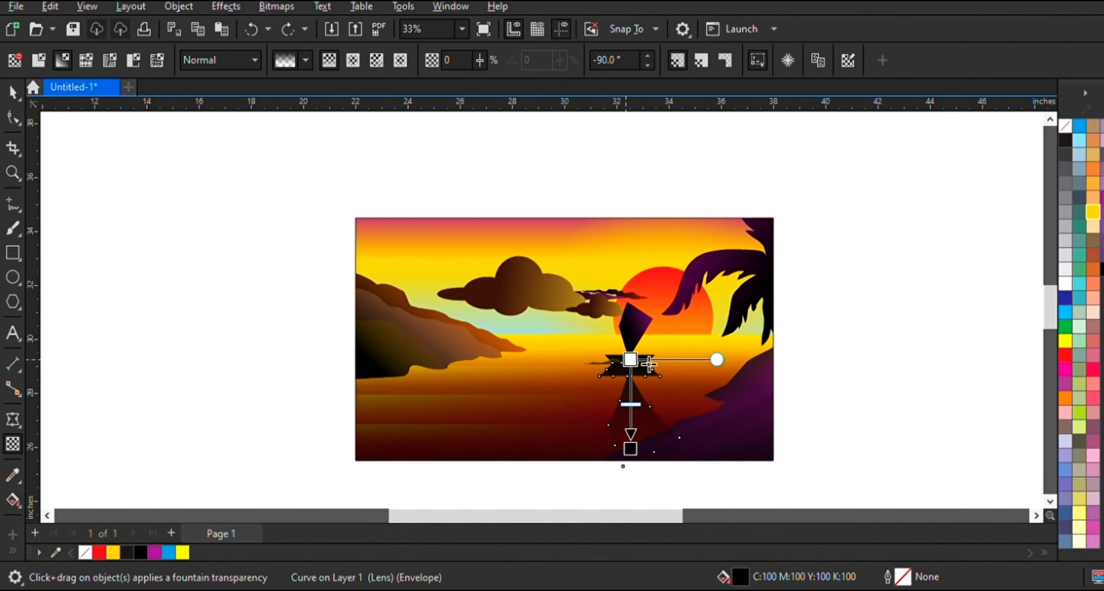
pyautogui.click(13, 92)
pyautogui.click(890, 330)
# - Clip the boat's reflection inside the landscape frame
pyautogui.scroll(-1, 979, 478)
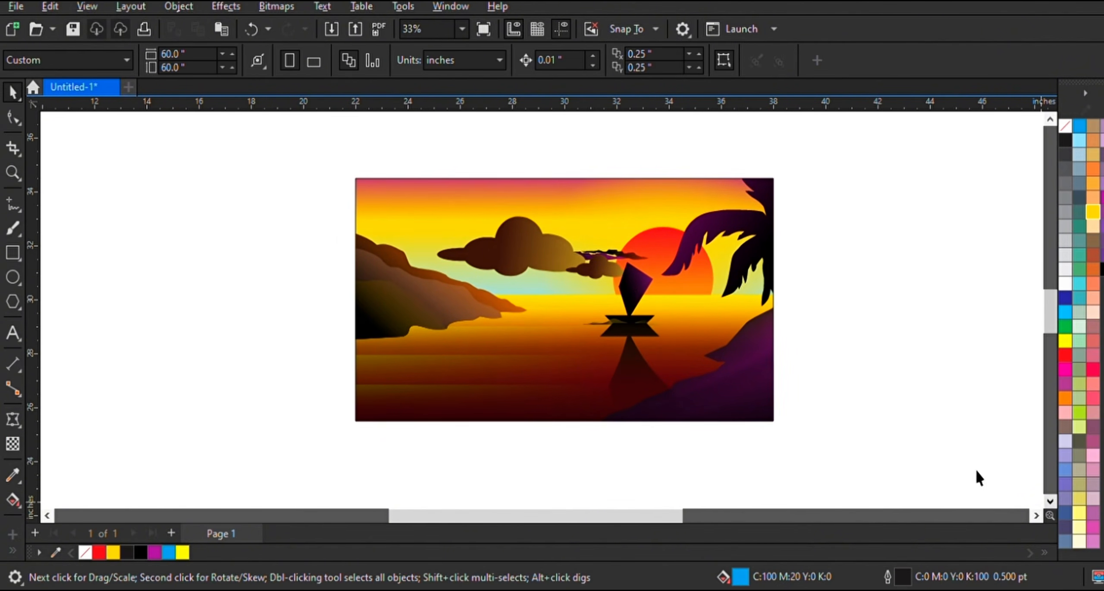
pyautogui.click(646, 373)
pyautogui.doubleClick(526, 371)
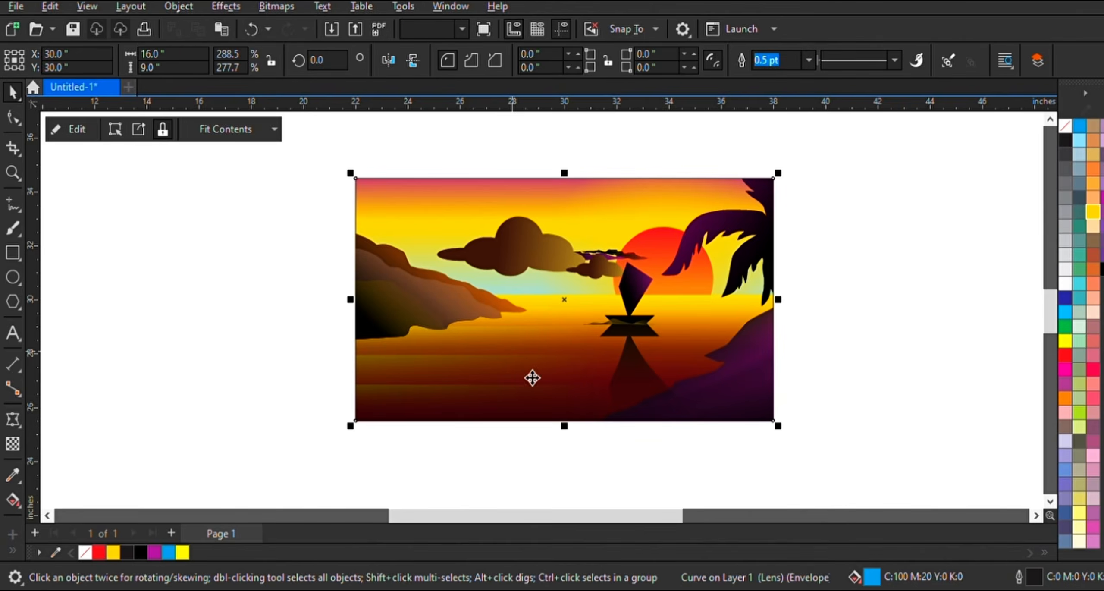
# - Try lowering the top edge of the black shading rectangle inside the frame's clipped contents, undo it and finish editing
pyautogui.click(755, 399)
pyautogui.click(617, 383)
pyautogui.click(760, 378)
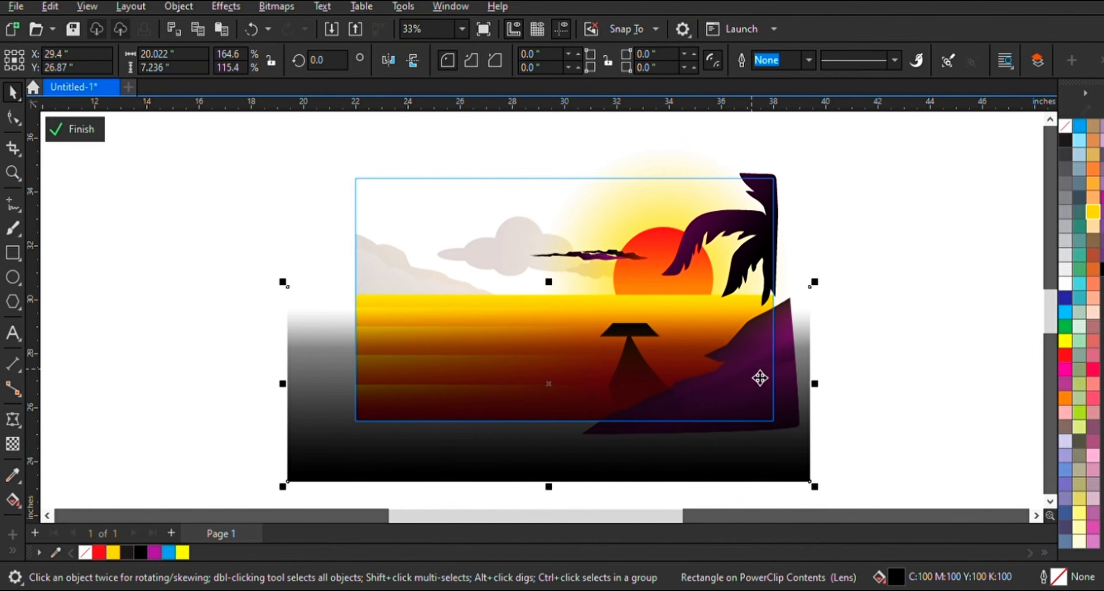
pyautogui.moveTo(920, 267); pyautogui.dragTo(517, 481)
pyautogui.click(868, 368)
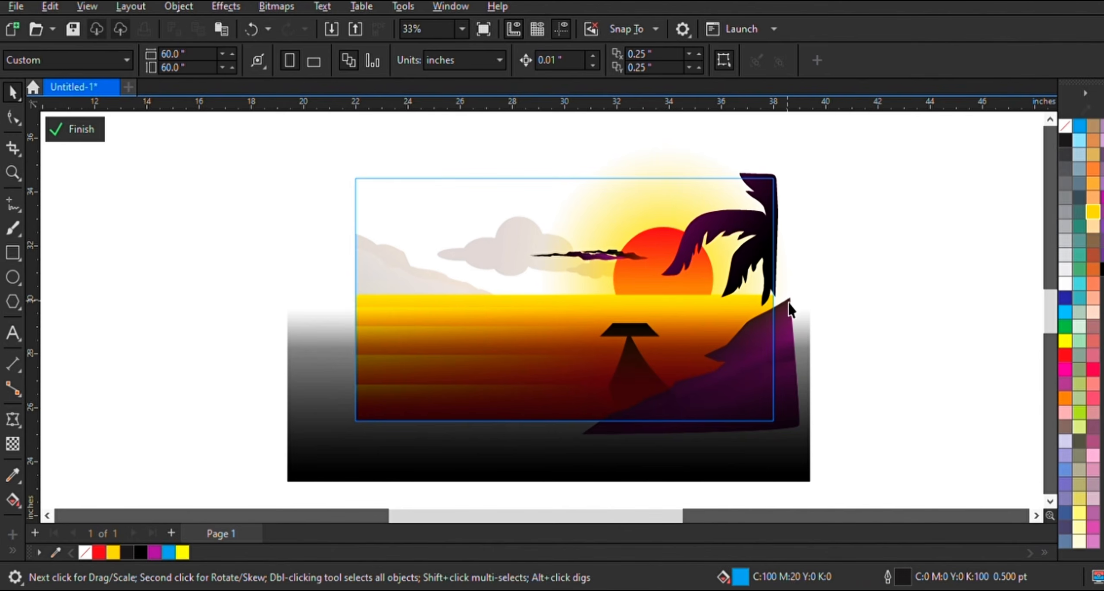
pyautogui.click(807, 323)
pyautogui.moveTo(549, 282); pyautogui.dragTo(557, 299)
pyautogui.click(867, 285)
pyautogui.hotkey('ctrl', 'z')
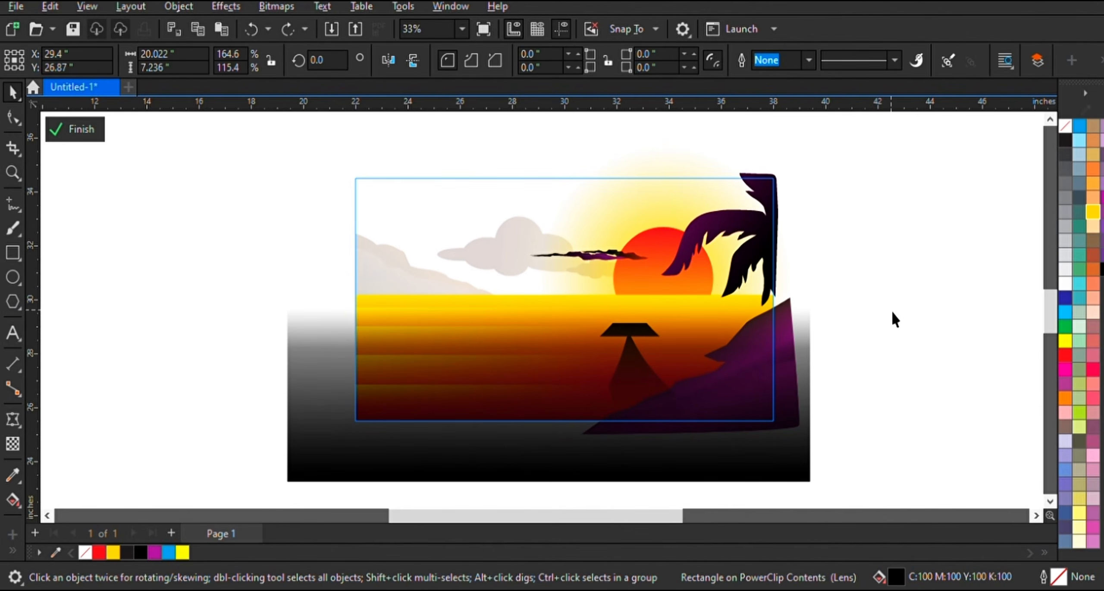
pyautogui.click(891, 315)
pyautogui.click(75, 130)
# - Remove the outline from the landscape frame
pyautogui.click(205, 273)
pyautogui.click(13, 173)
pyautogui.moveTo(306, 163); pyautogui.dragTo(933, 458)
pyautogui.click(13, 92)
pyautogui.click(363, 212)
pyautogui.rightClick(1065, 126)
pyautogui.click(885, 237)
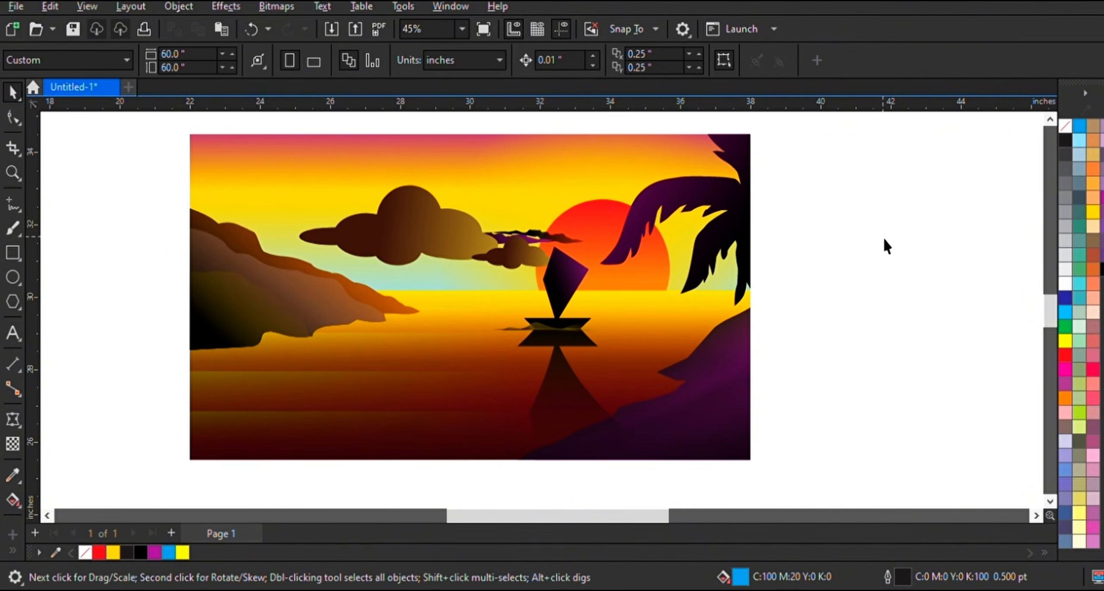
pyautogui.press('F4')
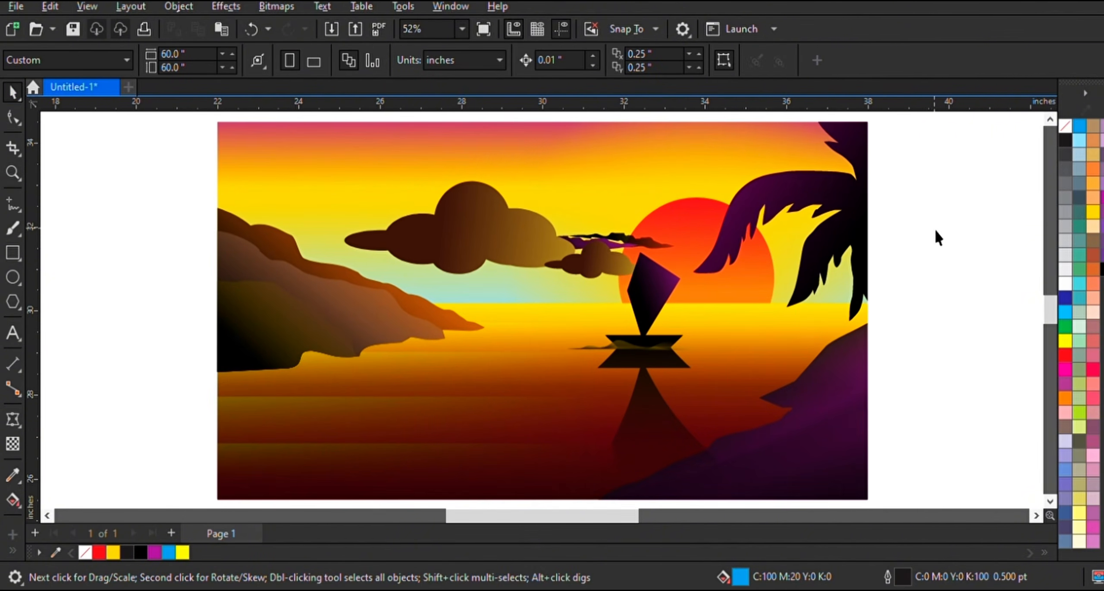
# - Begin a bird silhouette in the sky above the sun with the Pen tool, drawing its wavy upper edge out to the right wing tip
pyautogui.click(13, 173)
pyautogui.click(1051, 119)
pyautogui.moveTo(589, 178); pyautogui.dragTo(937, 381)
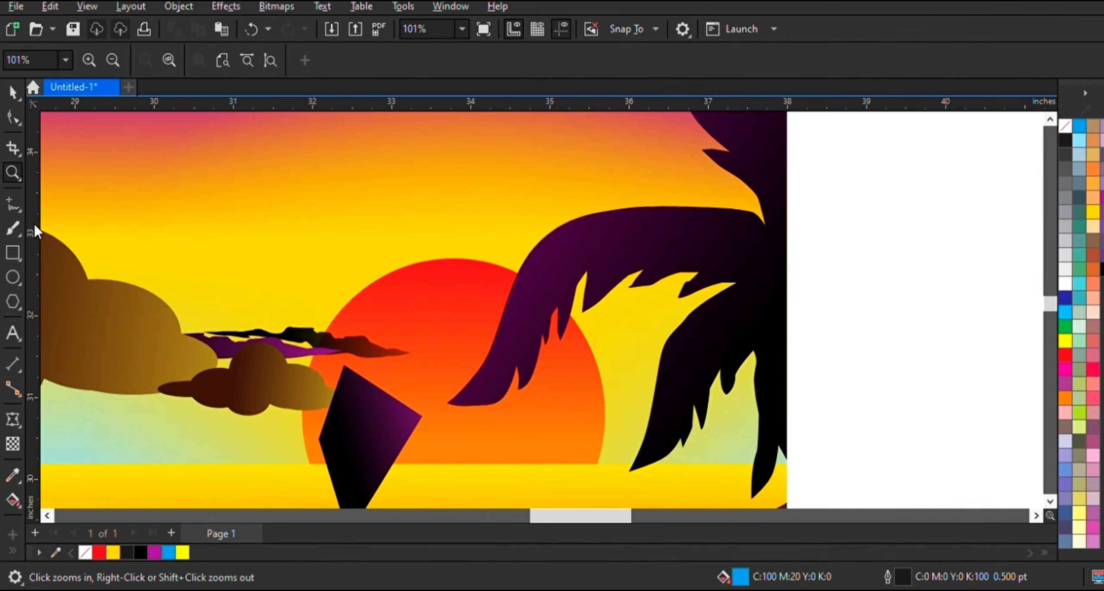
pyautogui.click(13, 92)
pyautogui.click(59, 261)
pyautogui.scroll(2, 424, 245)
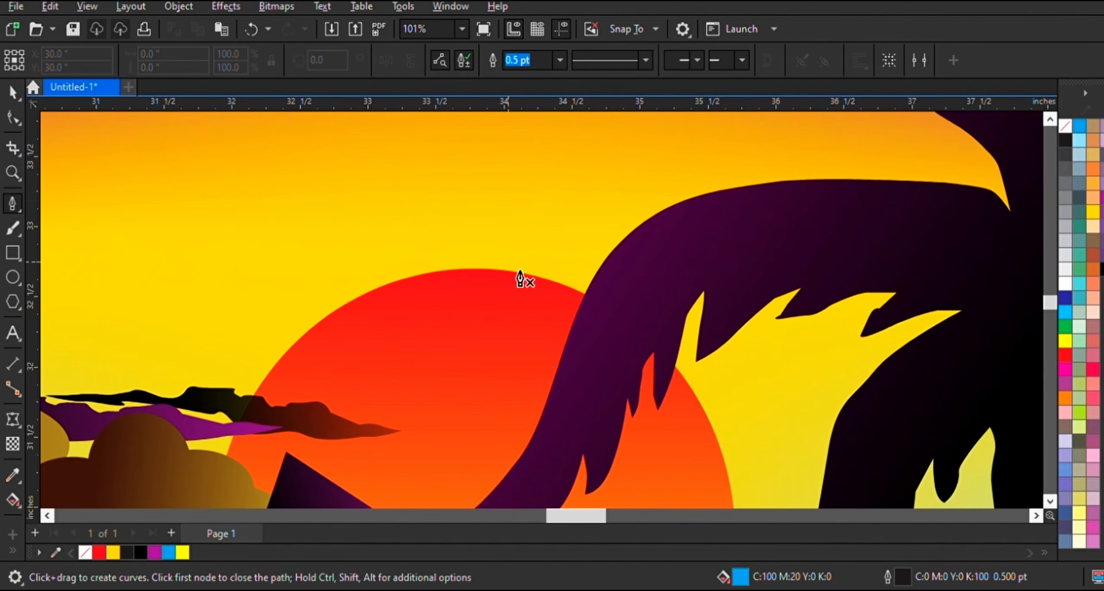
pyautogui.moveTo(387, 194); pyautogui.dragTo(388, 193)
pyautogui.moveTo(400, 194); pyautogui.dragTo(410, 198)
pyautogui.click(419, 214)
pyautogui.scroll(1, 437, 231)
pyautogui.click(436, 214)
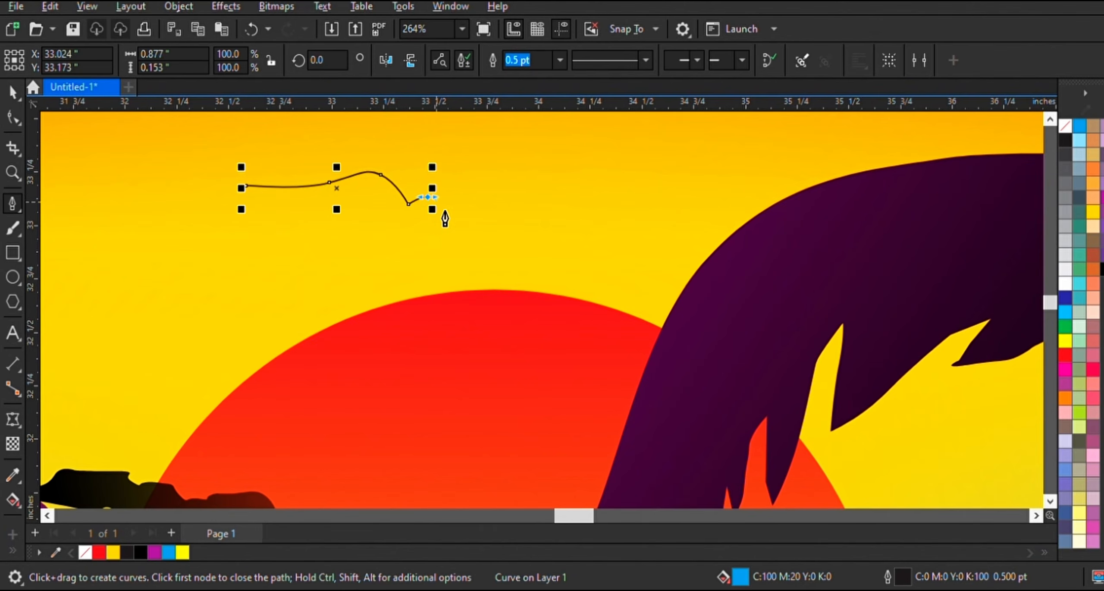
pyautogui.moveTo(490, 176); pyautogui.dragTo(540, 209)
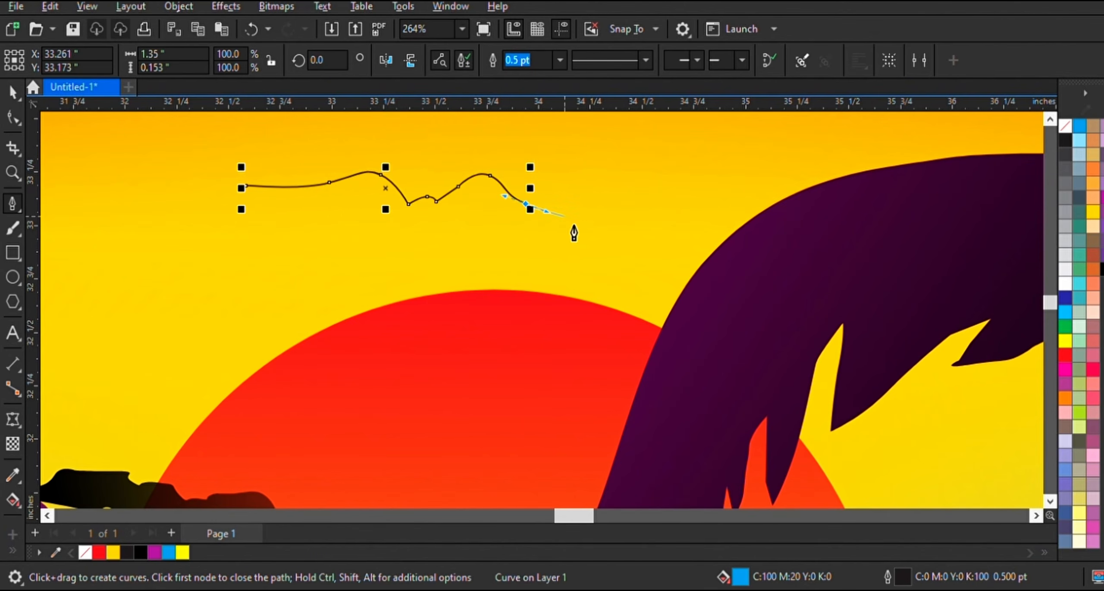
pyautogui.click(573, 216)
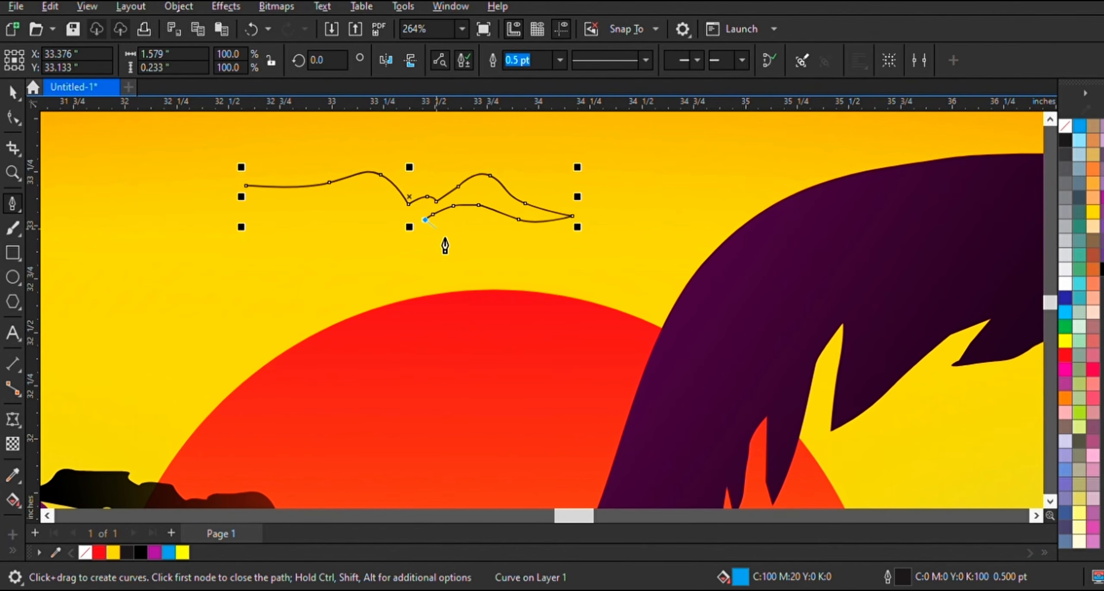
# - Trace the bird's underside, tail and left wing and close the outline at about 2.07 by 0.3 inches
pyautogui.moveTo(439, 227); pyautogui.dragTo(445, 230)
pyautogui.click(461, 230)
pyautogui.click(408, 228)
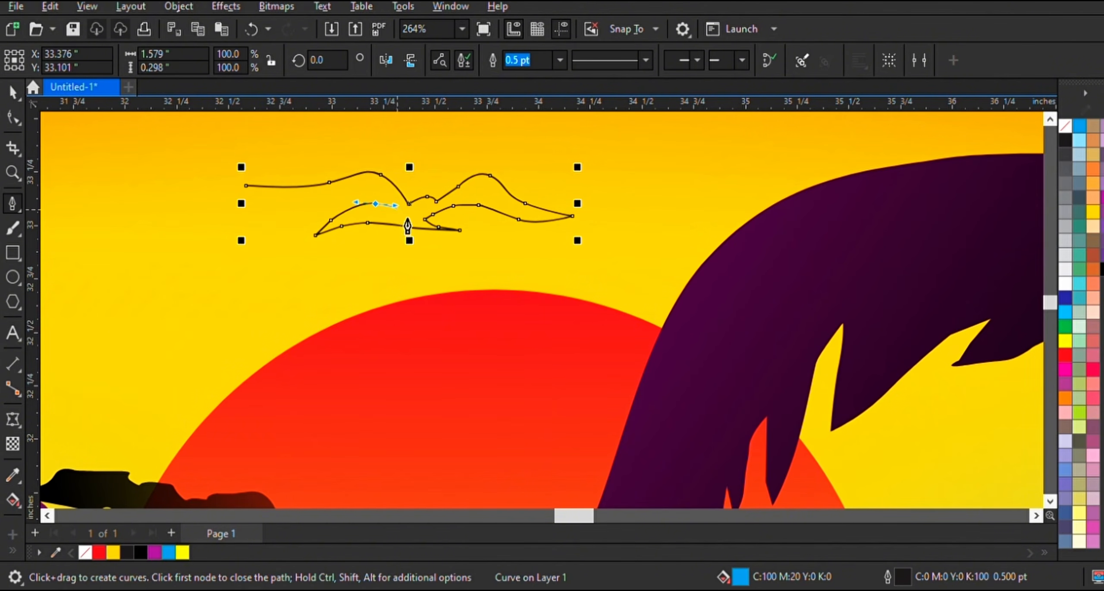
pyautogui.moveTo(235, 212); pyautogui.dragTo(161, 180)
pyautogui.click(144, 176)
pyautogui.click(253, 200)
pyautogui.scroll(-1, 484, 213)
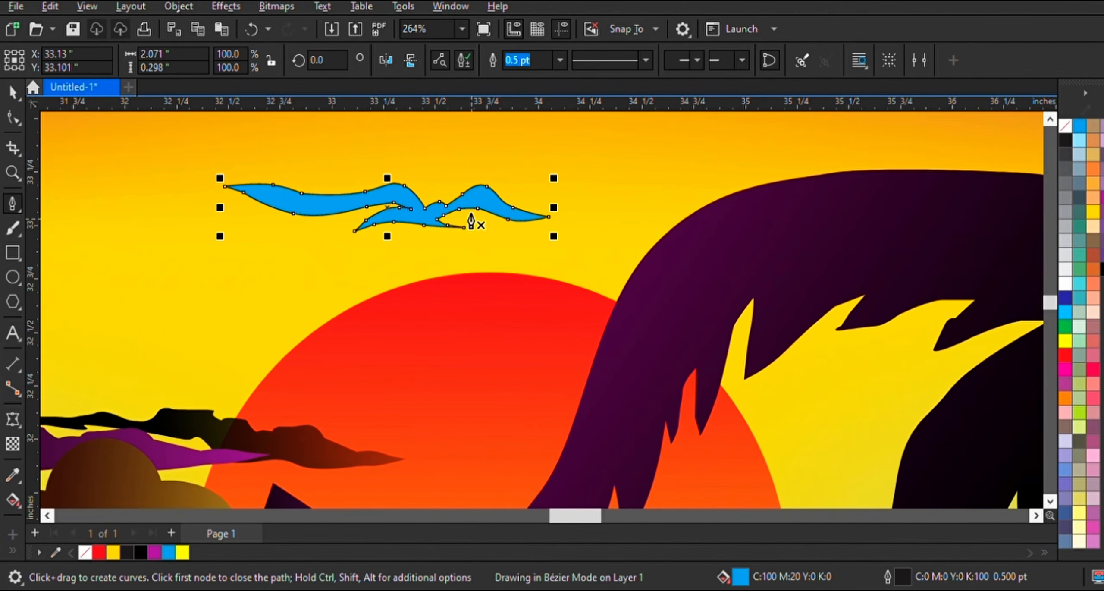
# - Fill the bird silhouette with black (C100 M100 Y100 K100) and remove its outline
pyautogui.press('space')
pyautogui.click(1102, 269)
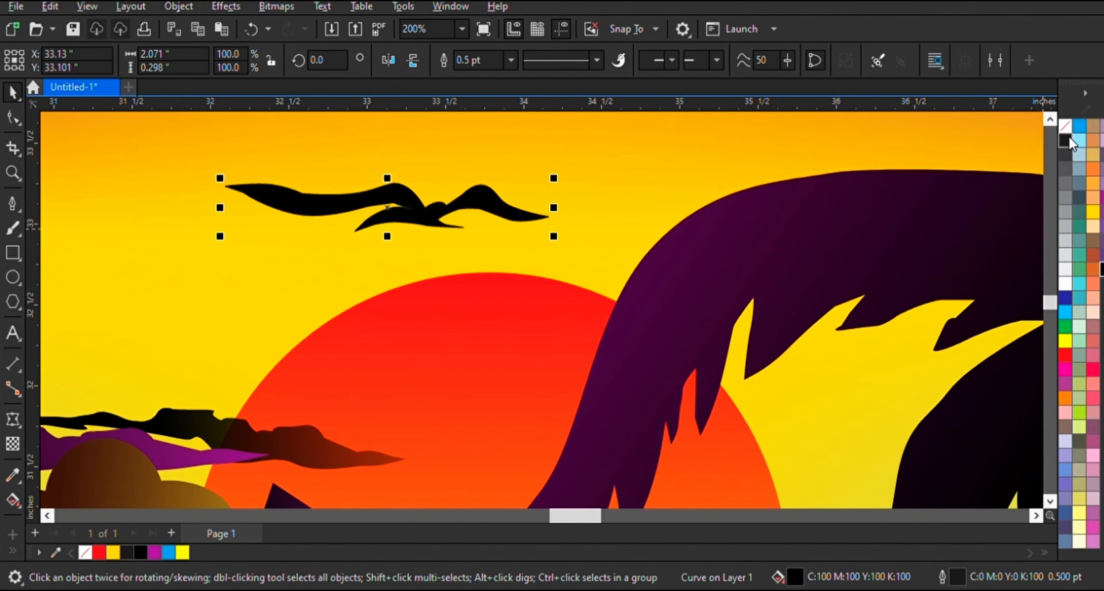
pyautogui.rightClick(1066, 126)
# - Tilt the bird and place it in the sky between the large cloud and the sun, with two smaller copies beside it
pyautogui.scroll(-2, 690, 179)
pyautogui.scroll(3, 591, 200)
pyautogui.scroll(-5, 593, 194)
pyautogui.click(1050, 120)
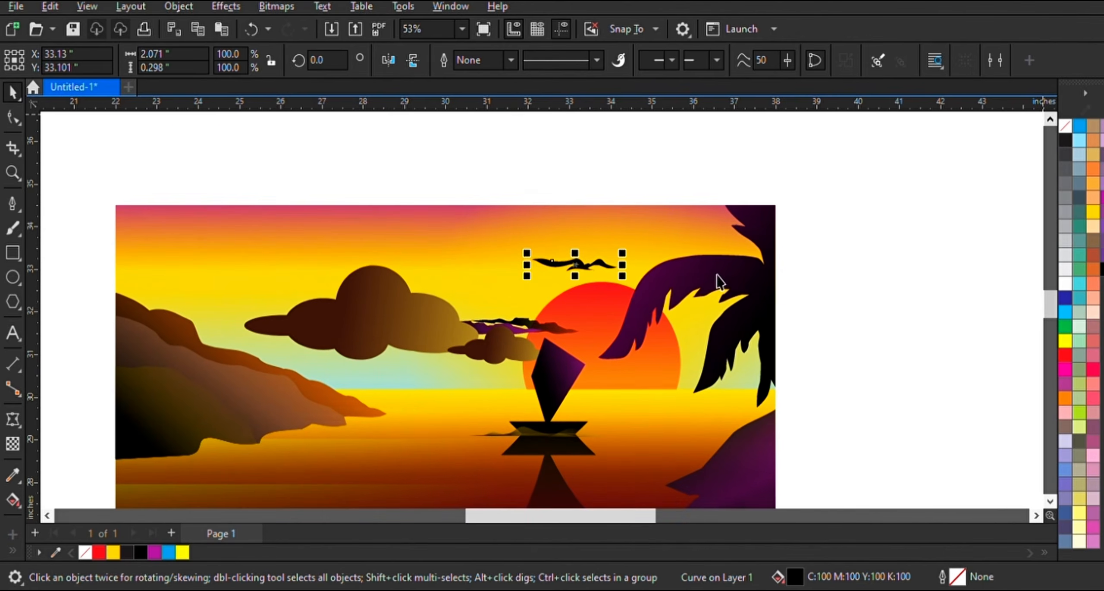
pyautogui.scroll(1, 688, 265)
pyautogui.click(460, 269)
pyautogui.moveTo(563, 267); pyautogui.dragTo(478, 269)
pyautogui.moveTo(458, 272); pyautogui.dragTo(454, 338)
pyautogui.rightClick(536, 250)
pyautogui.click(537, 250)
pyautogui.scroll(1, 521, 279)
pyautogui.click(428, 332)
pyautogui.scroll(-1, 485, 274)
pyautogui.click(812, 277)
pyautogui.scroll(-3, 813, 277)
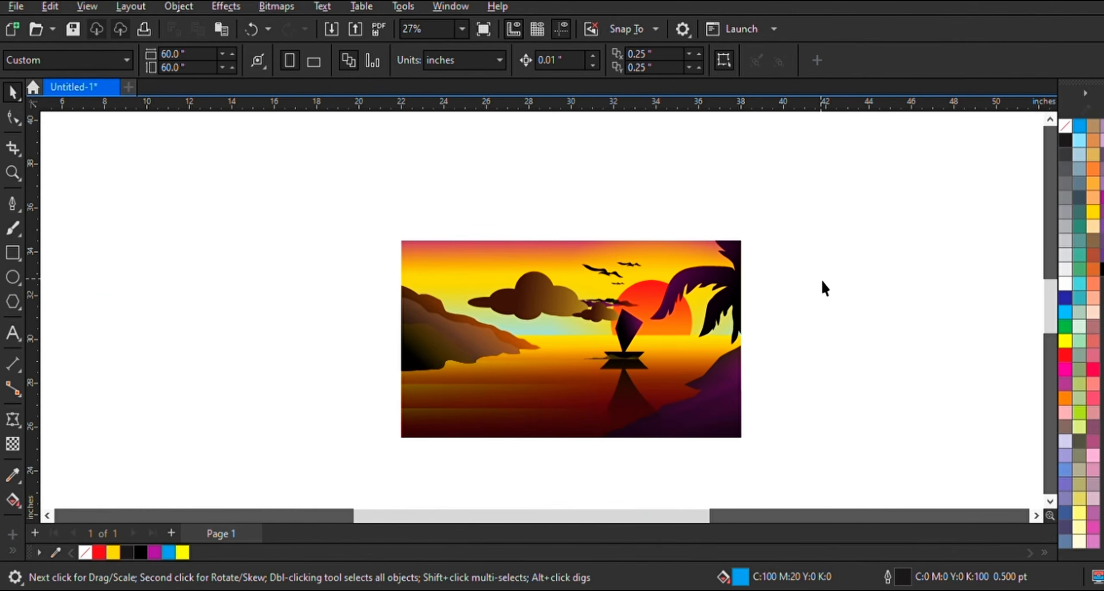
pyautogui.scroll(1, 821, 279)
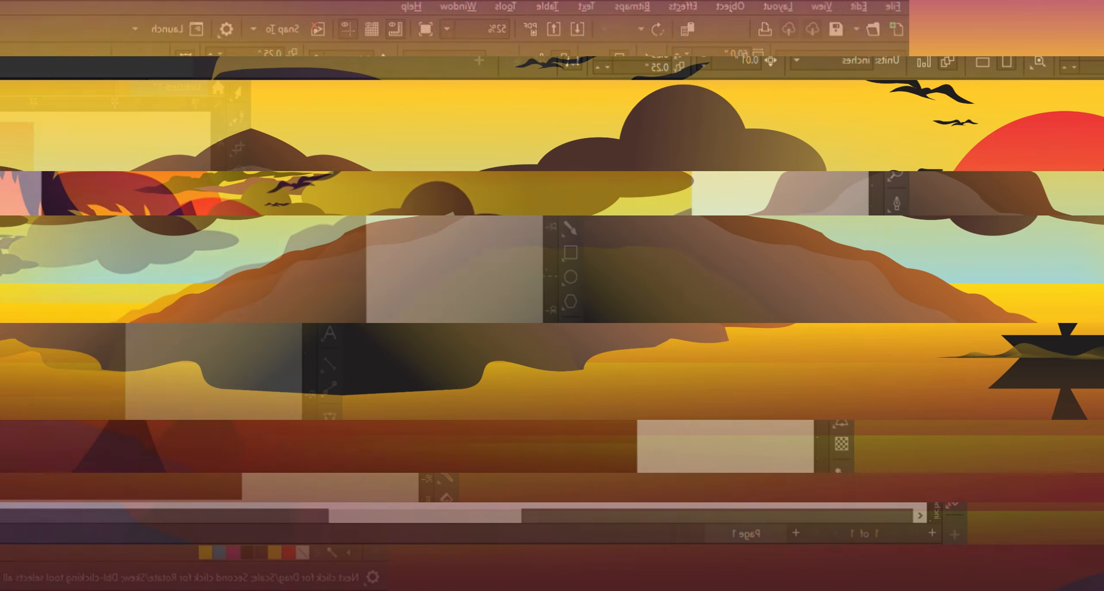